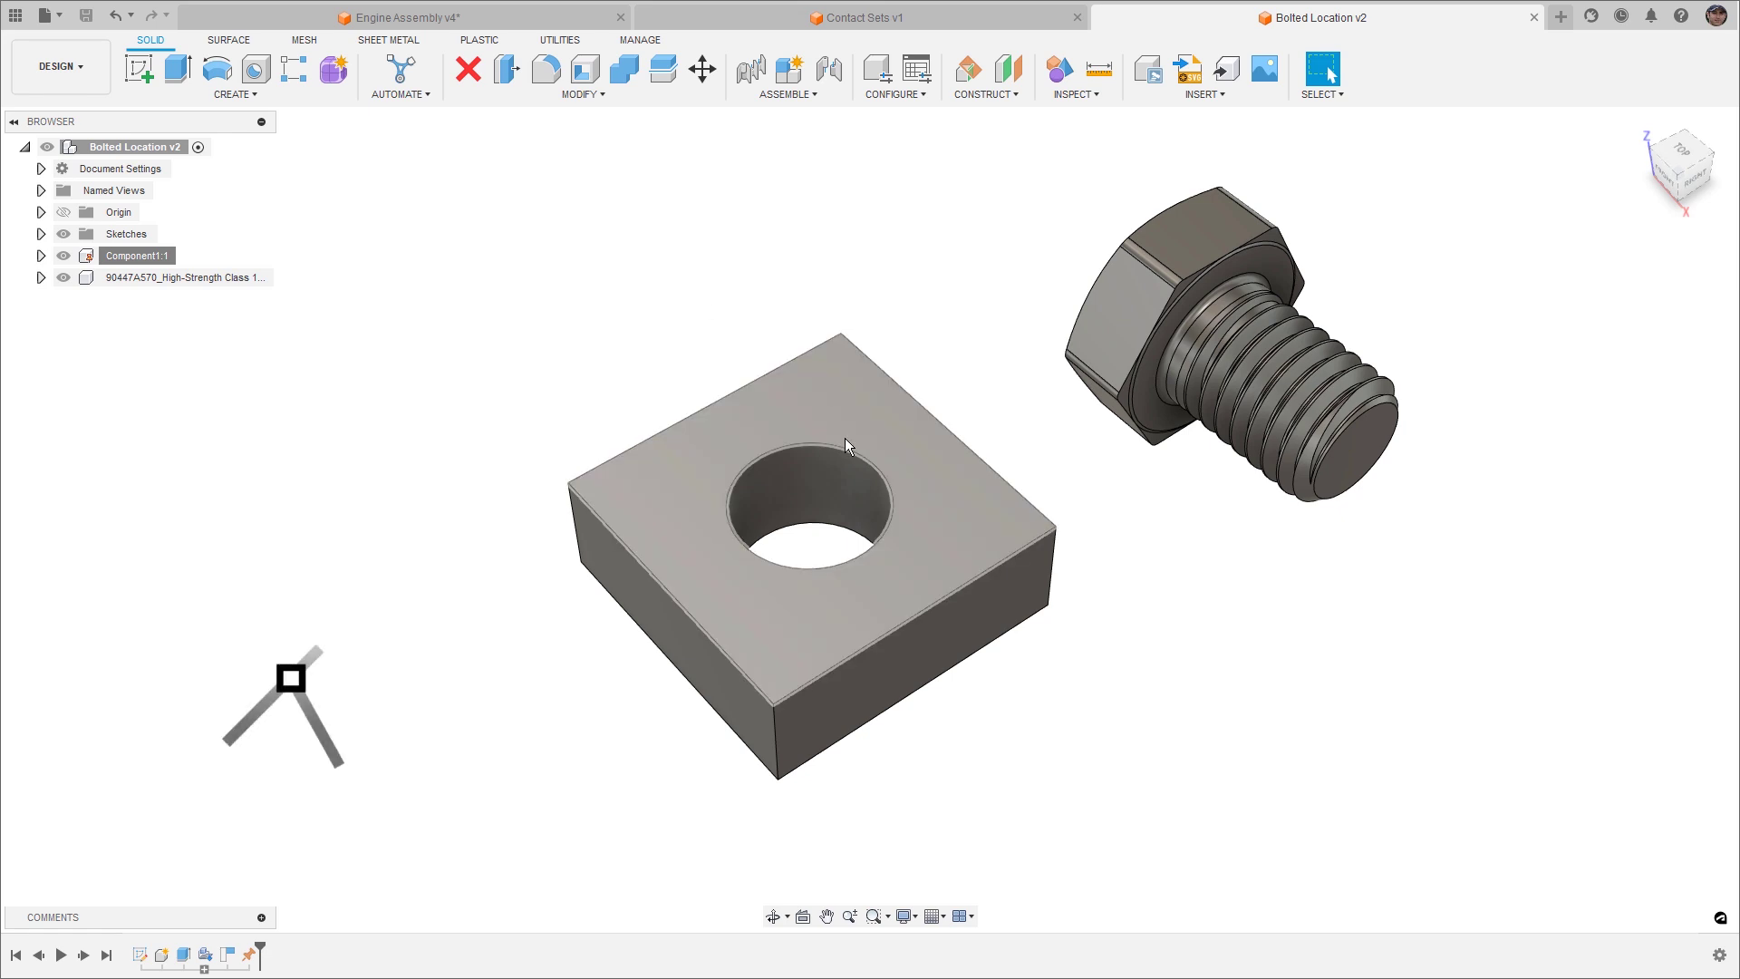
Select the bolt's washer face and the block's top face, clear them, and bring up the Assemble commands.
{"action": "left_click", "coordinate": [1270, 265]}
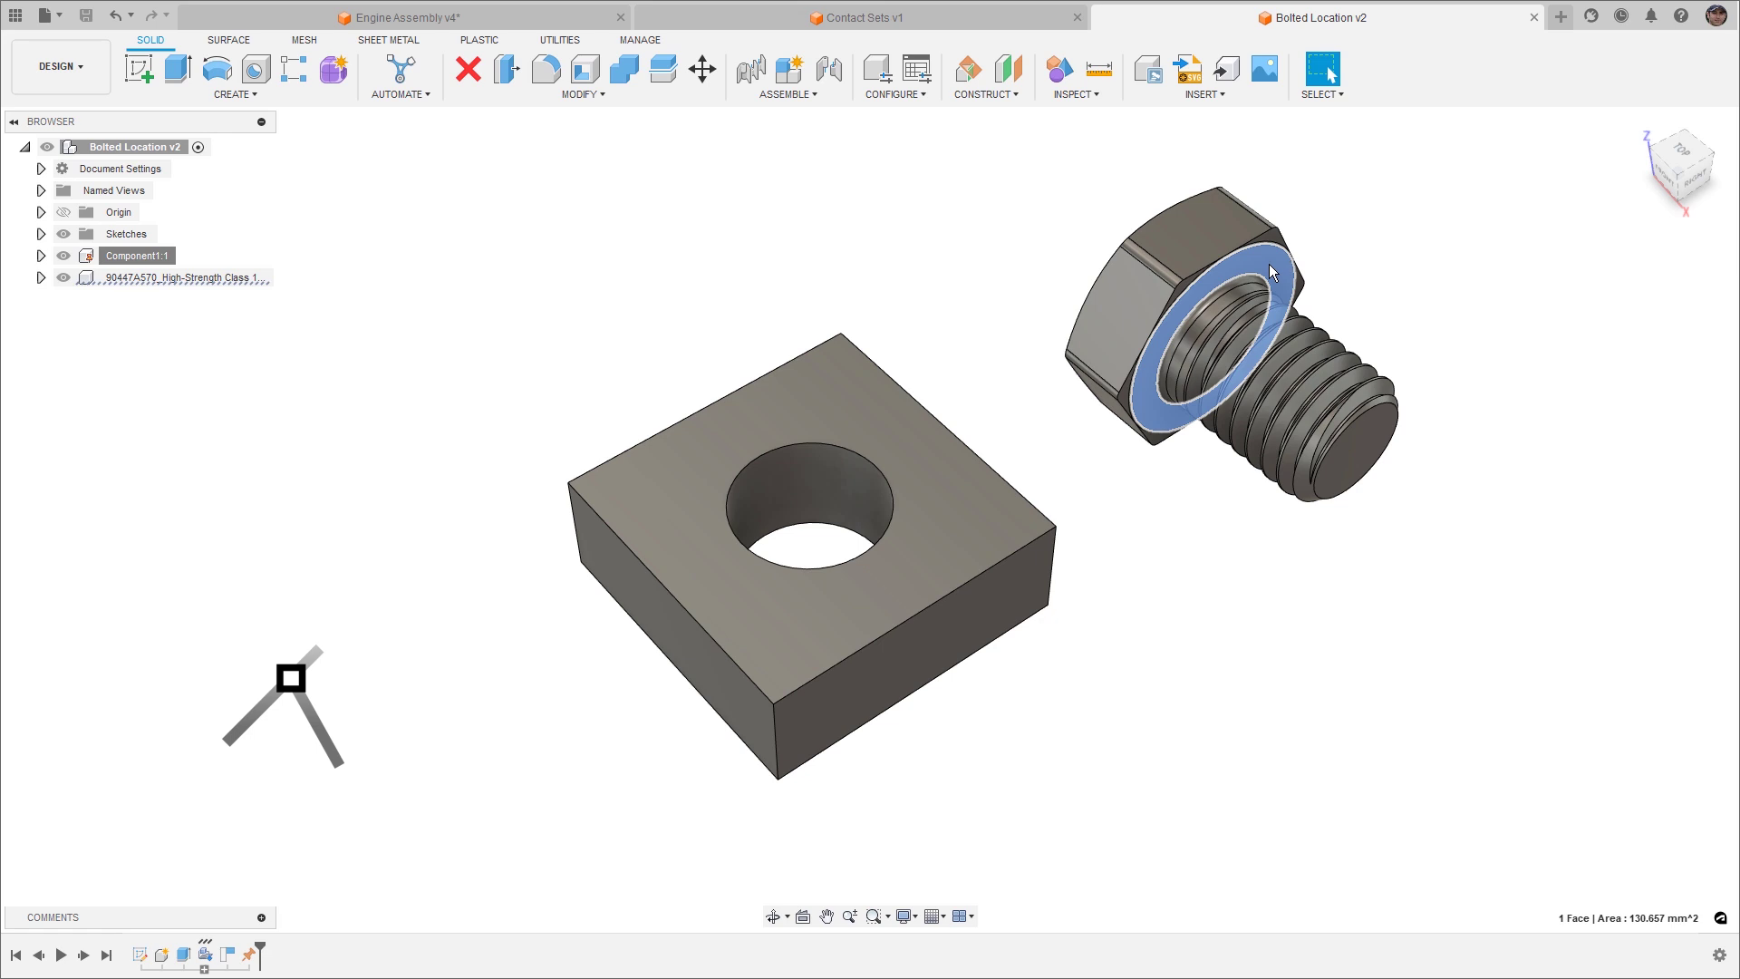
{"action": "left_click", "coordinate": [916, 489], "text": "ctrl"}
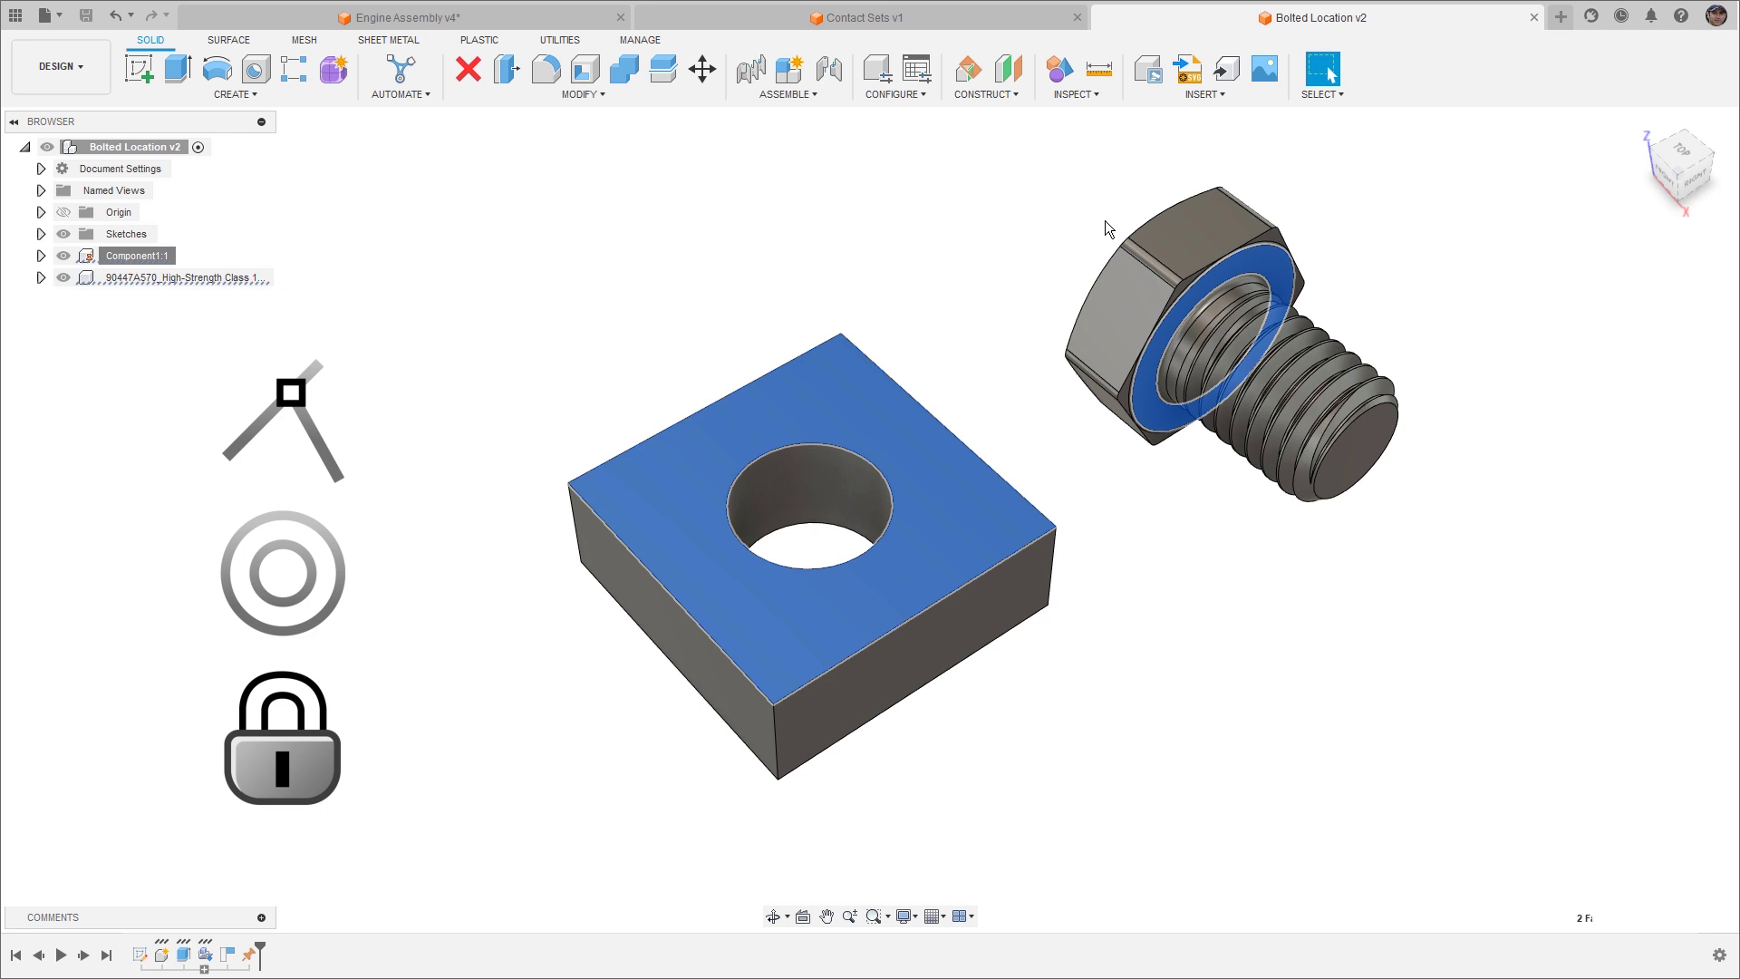
{"action": "key", "text": "Escape"}
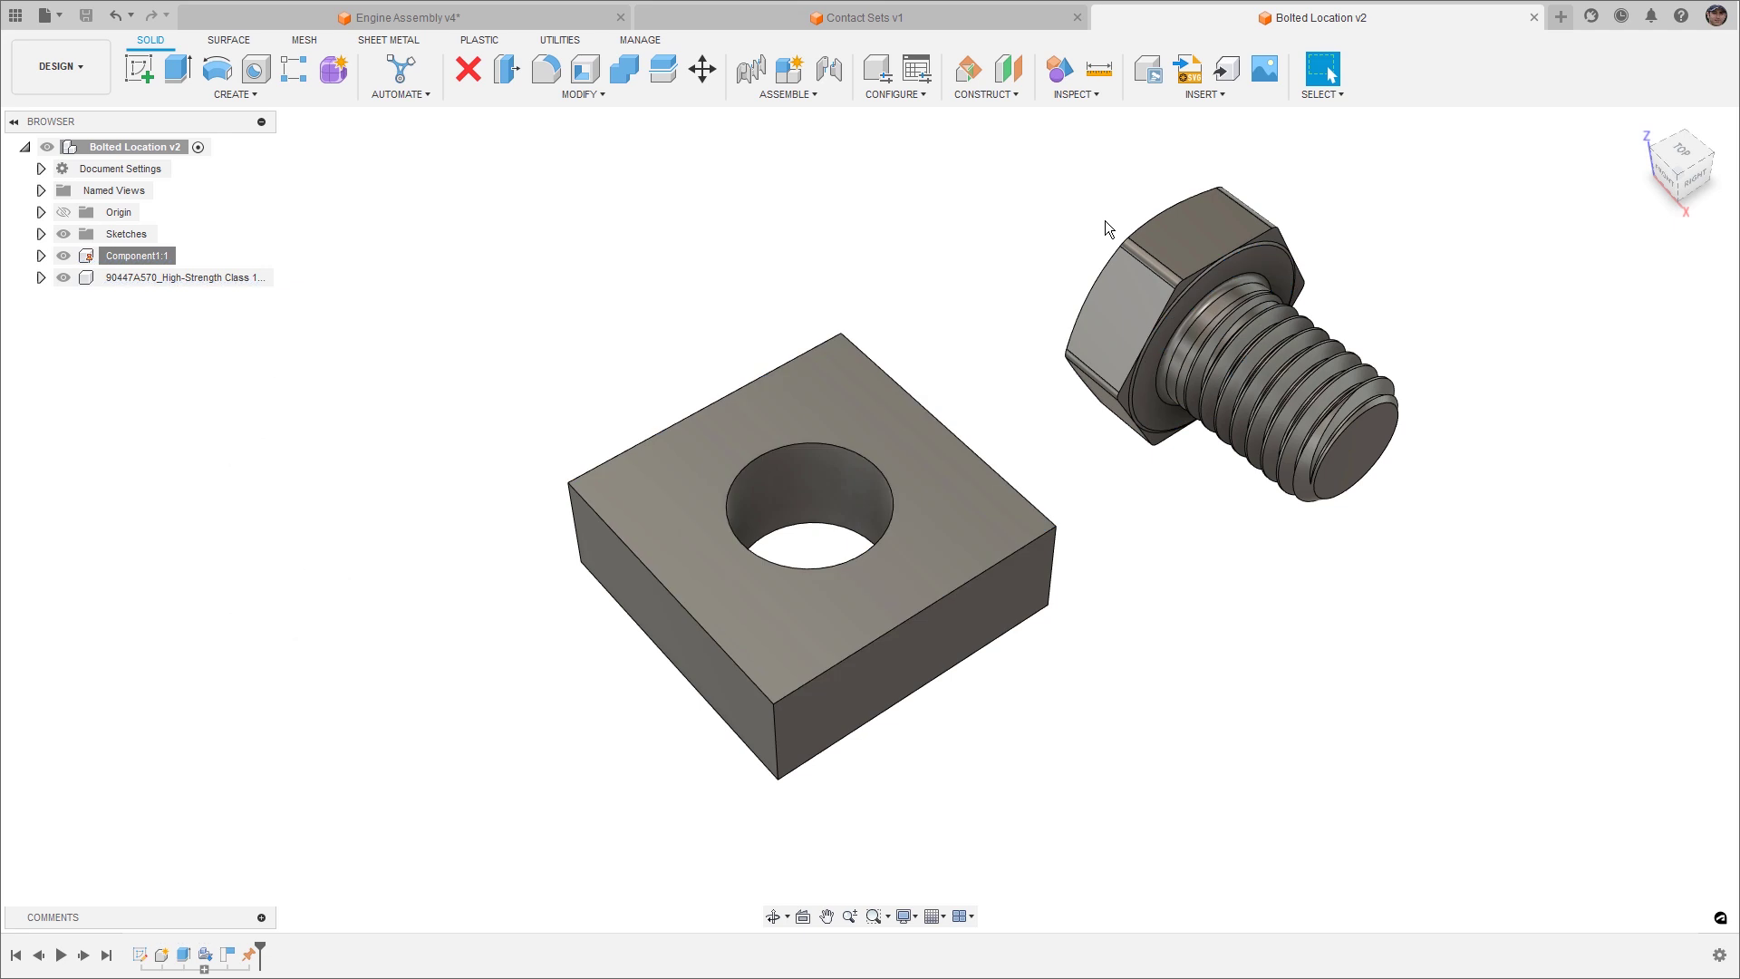
{"action": "left_click", "coordinate": [808, 95]}
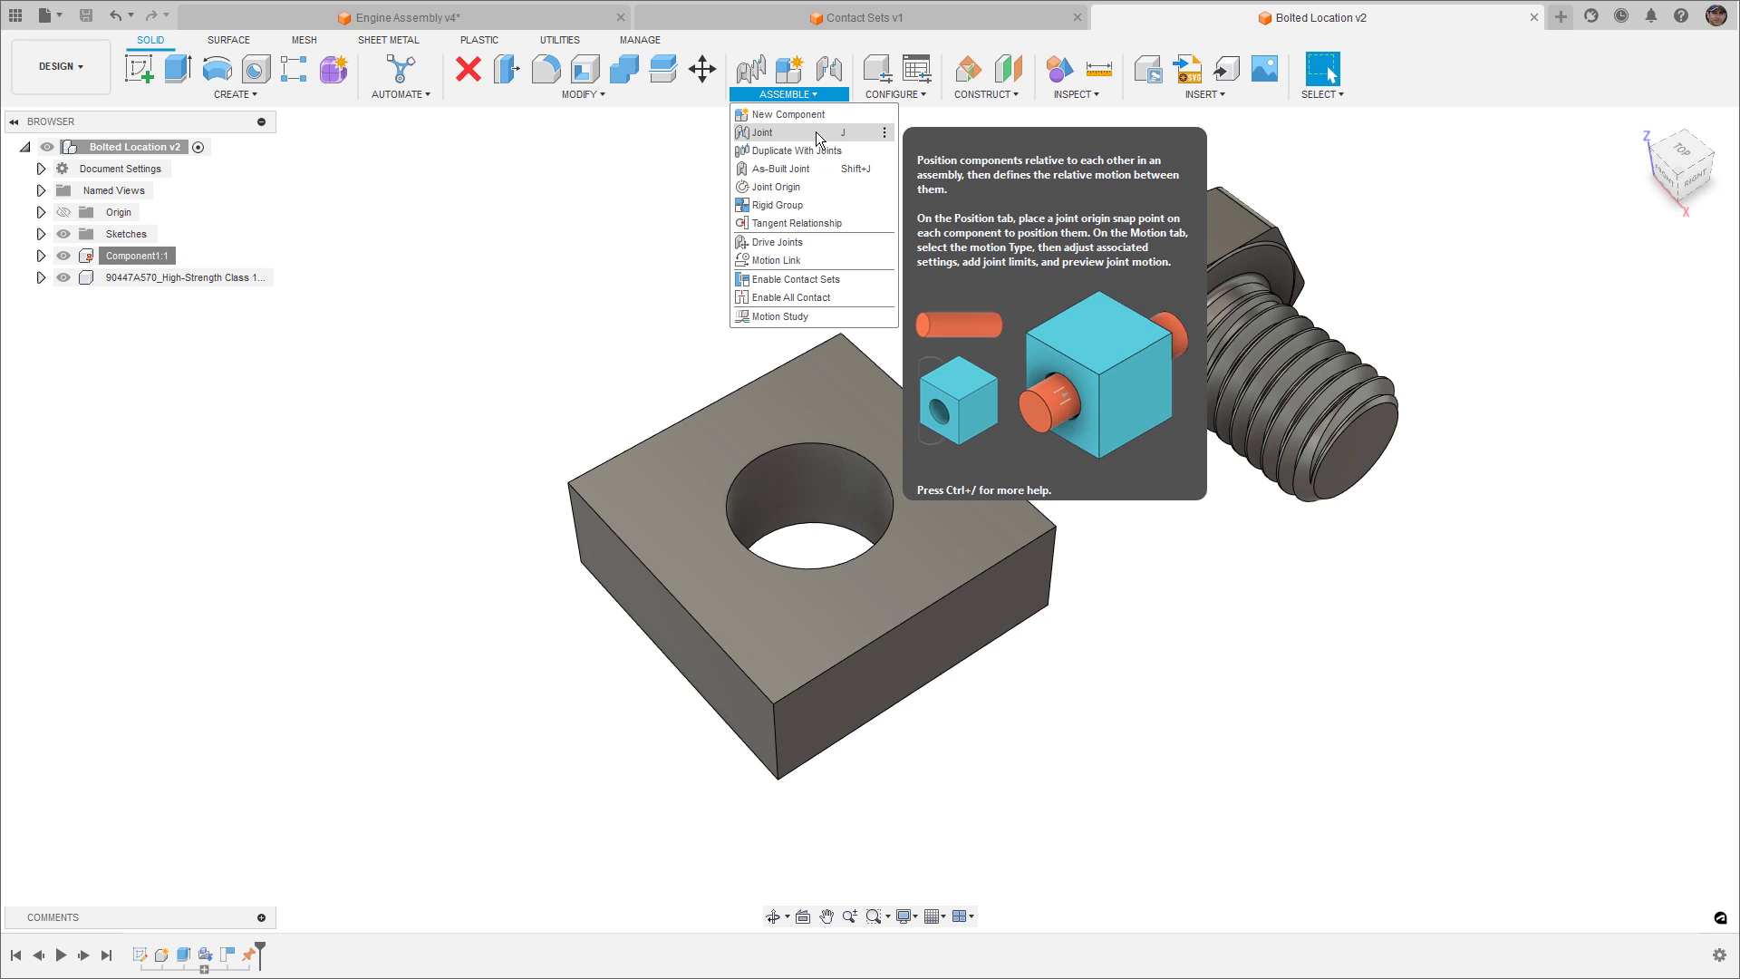
Create a joint from the bolt's washer edge to the hole edge, flipped so the head rests on the block.
{"action": "left_click", "coordinate": [816, 132]}
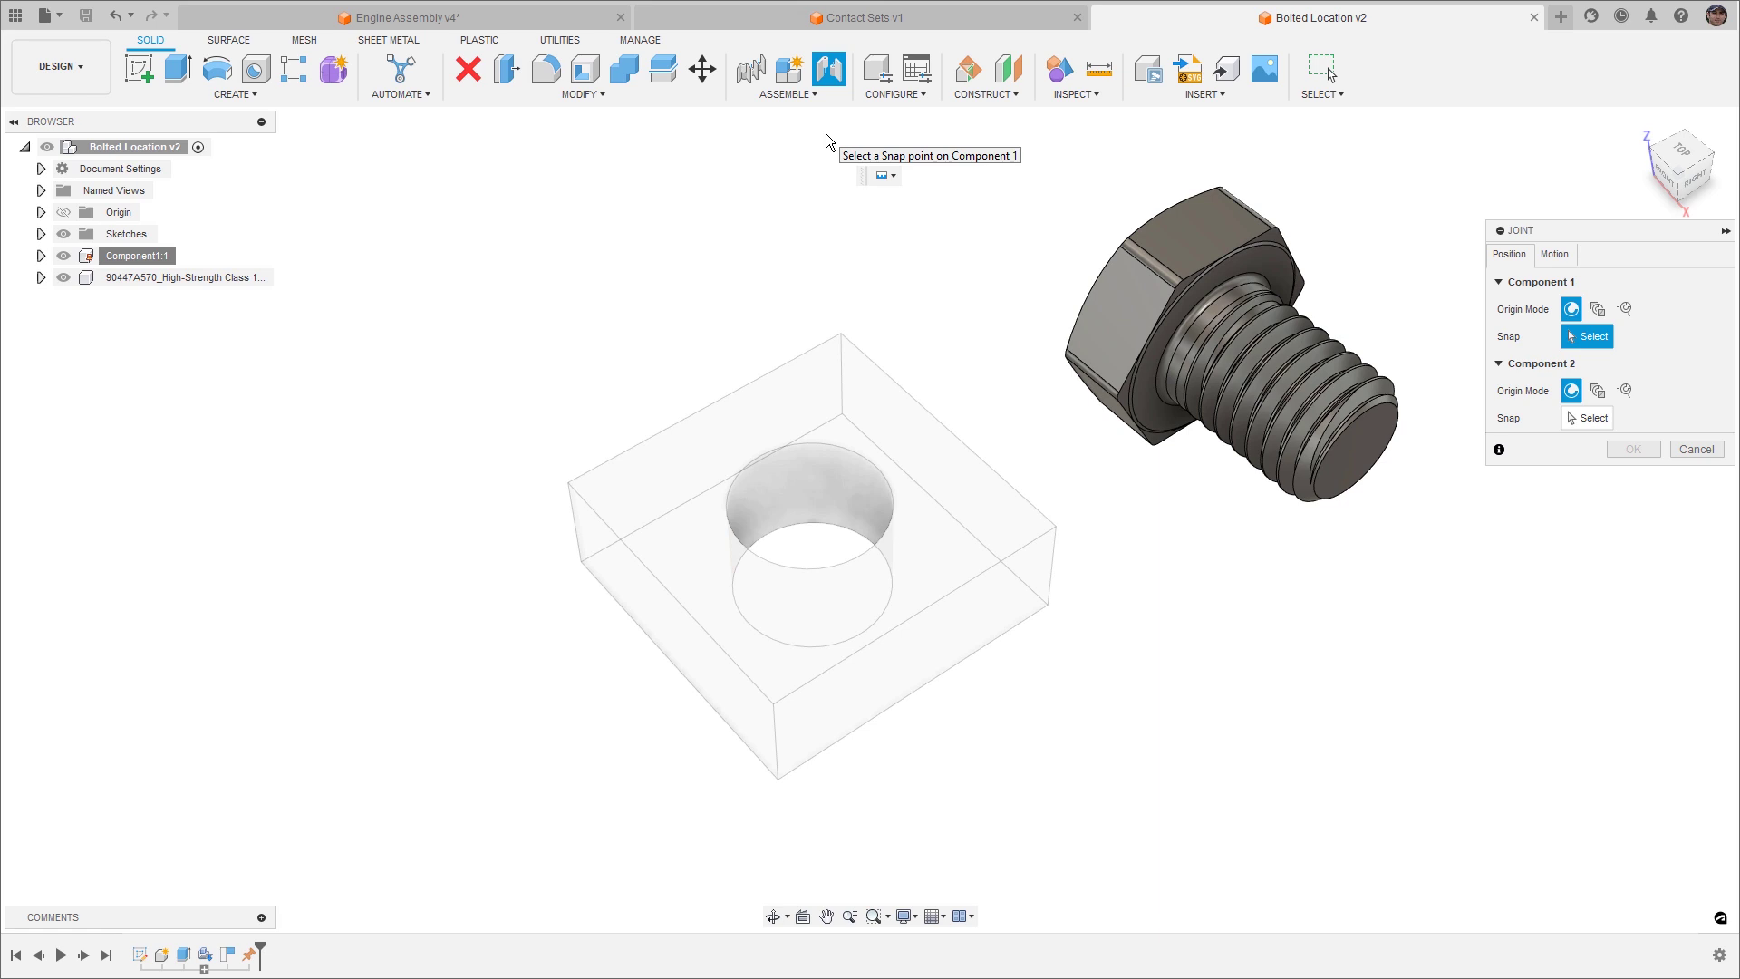
{"action": "left_click", "coordinate": [1285, 250]}
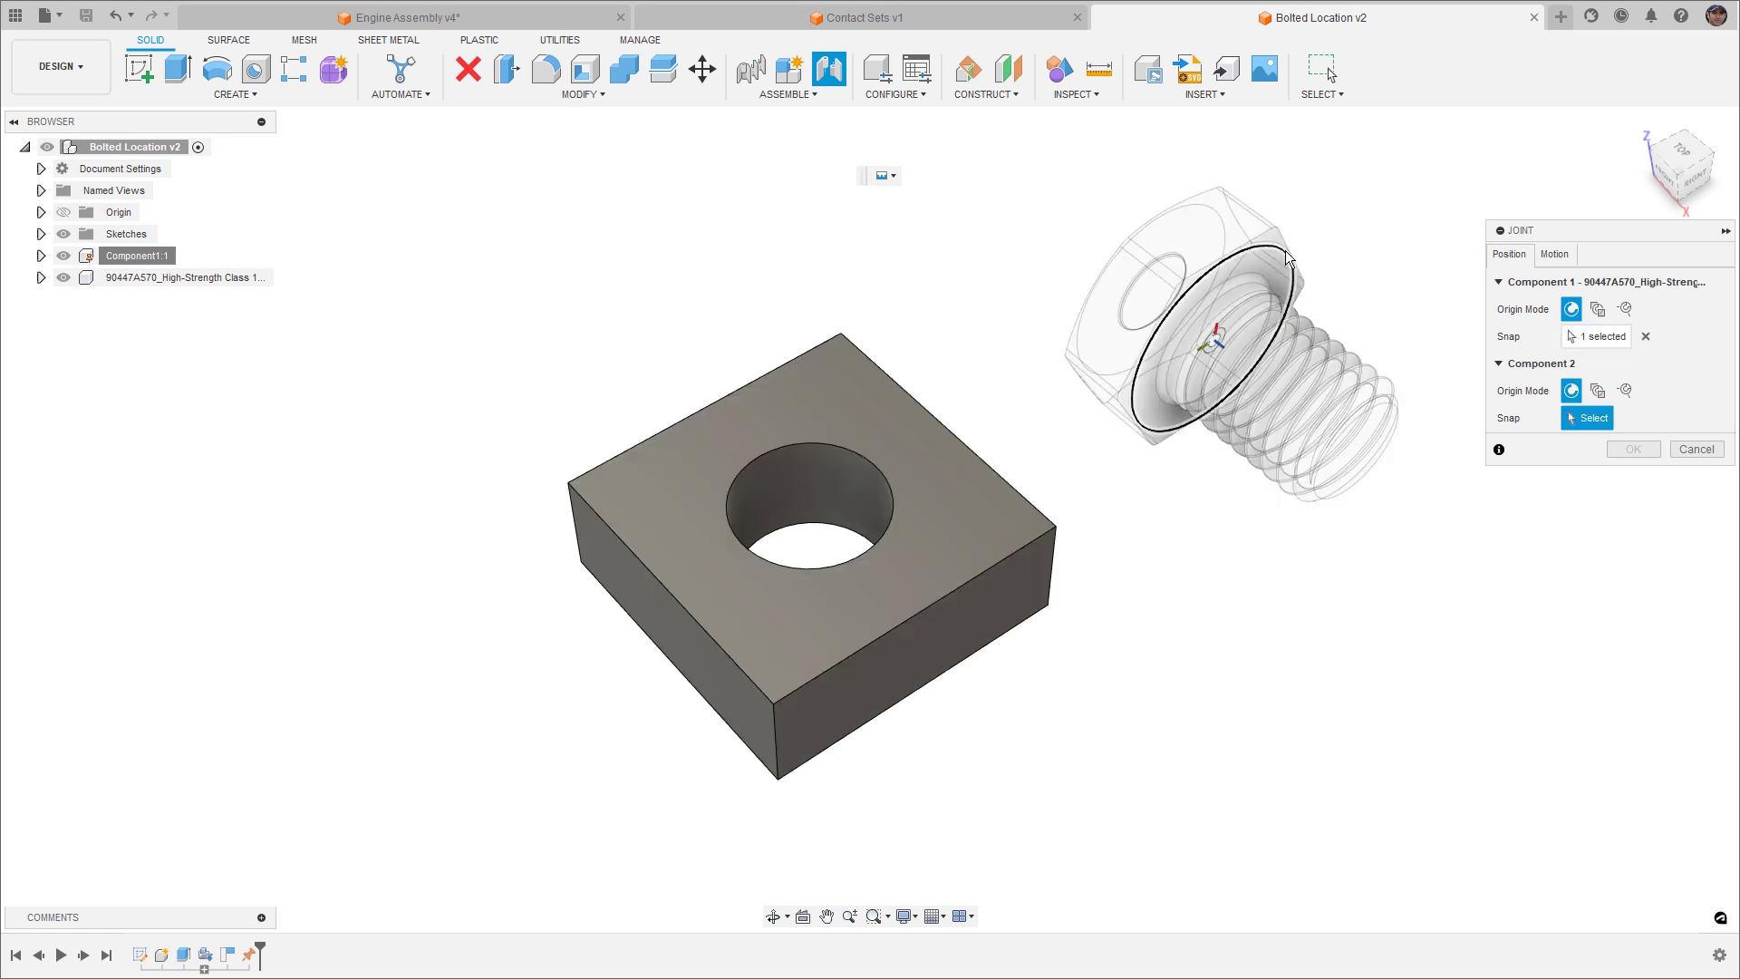
{"action": "left_click", "coordinate": [833, 445]}
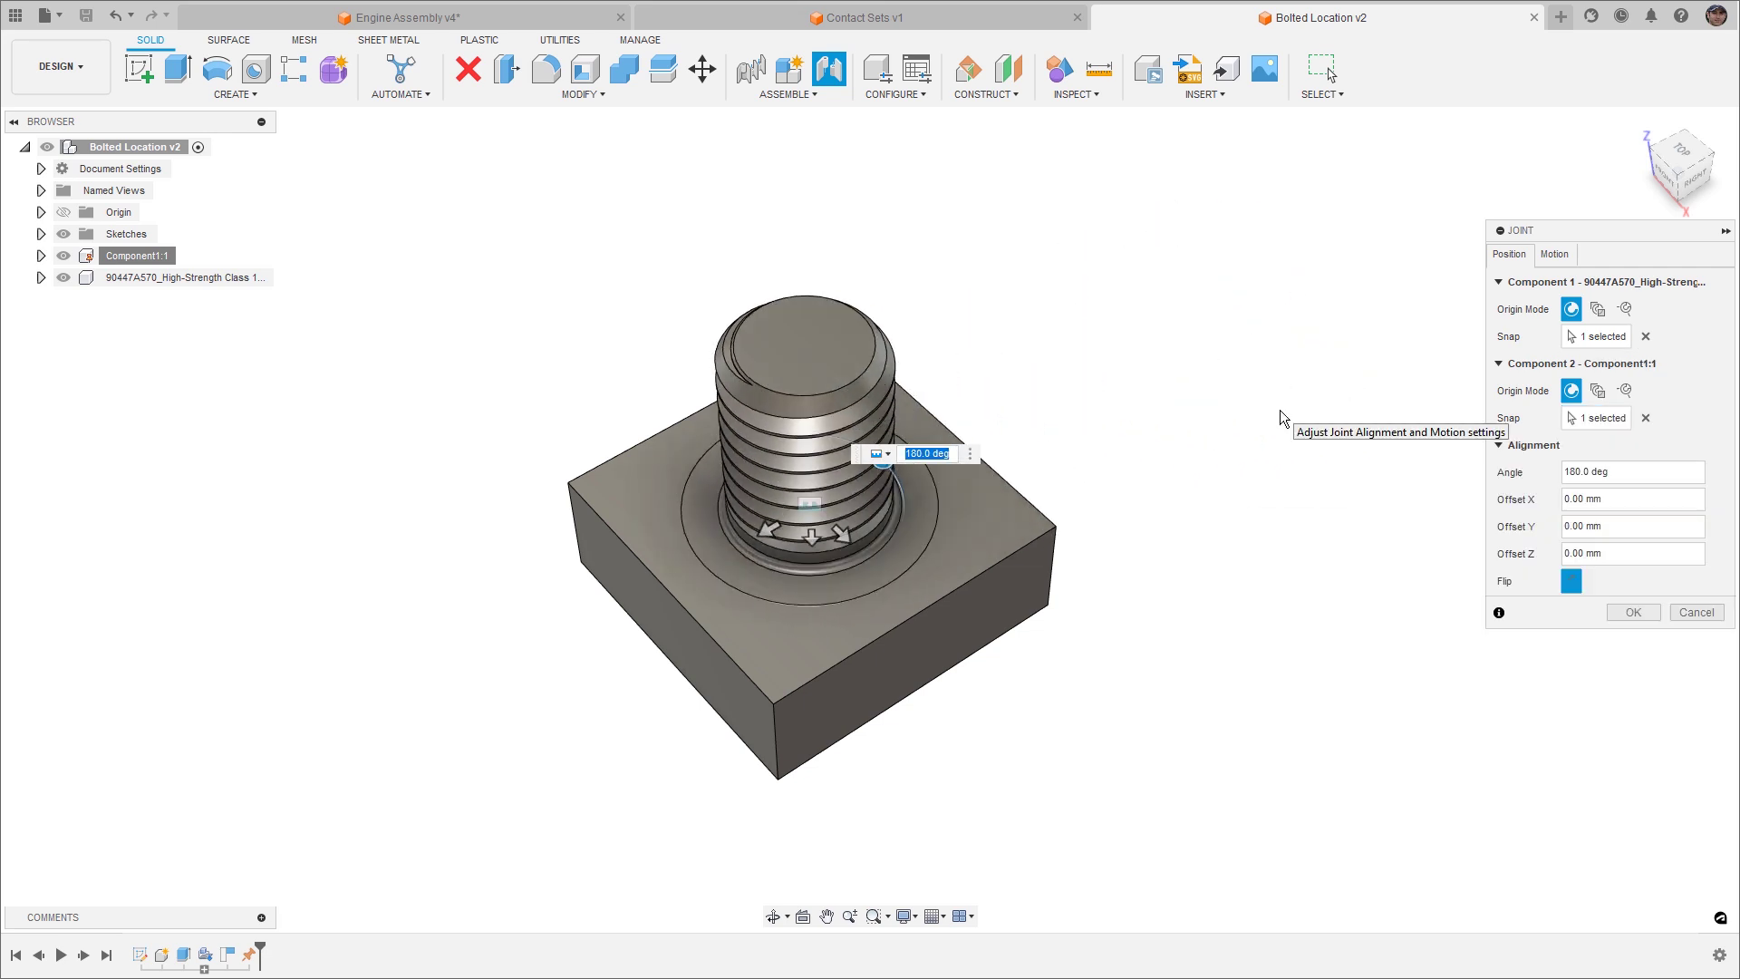
{"action": "left_click", "coordinate": [1572, 581]}
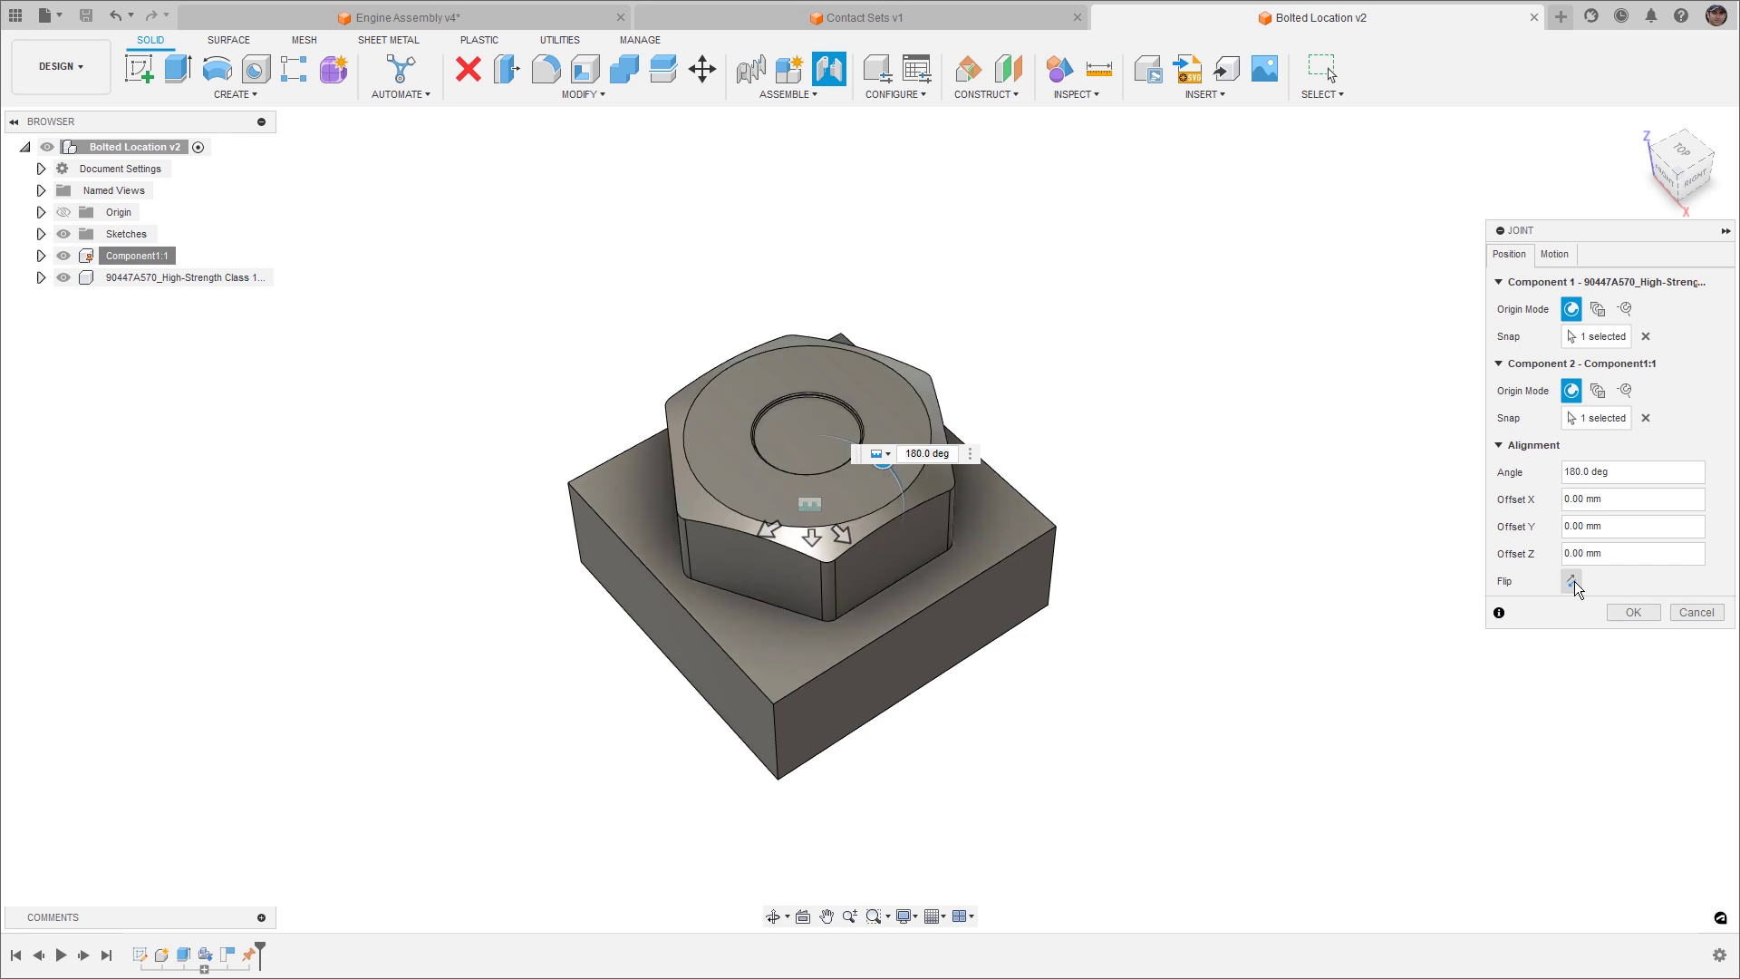
Try the Revolute (Z Axis), Slider and Cylindrical joint types in the Motion settings.
{"action": "left_click", "coordinate": [1555, 255]}
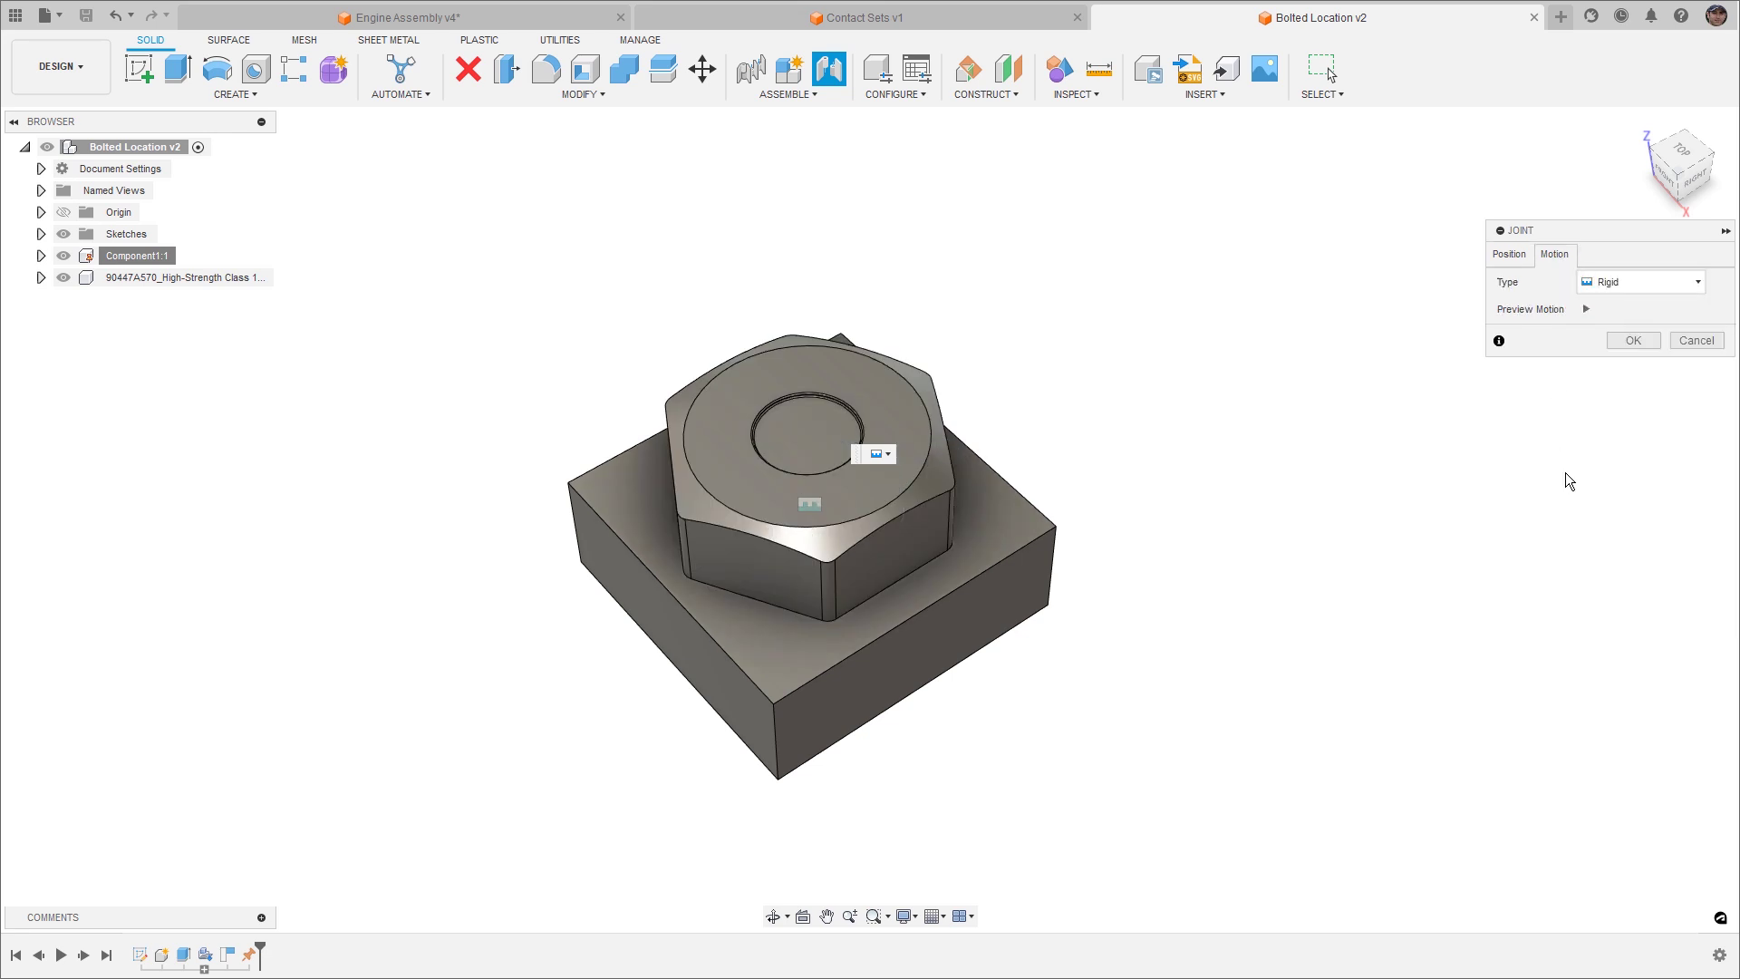
{"action": "left_click", "coordinate": [1673, 283]}
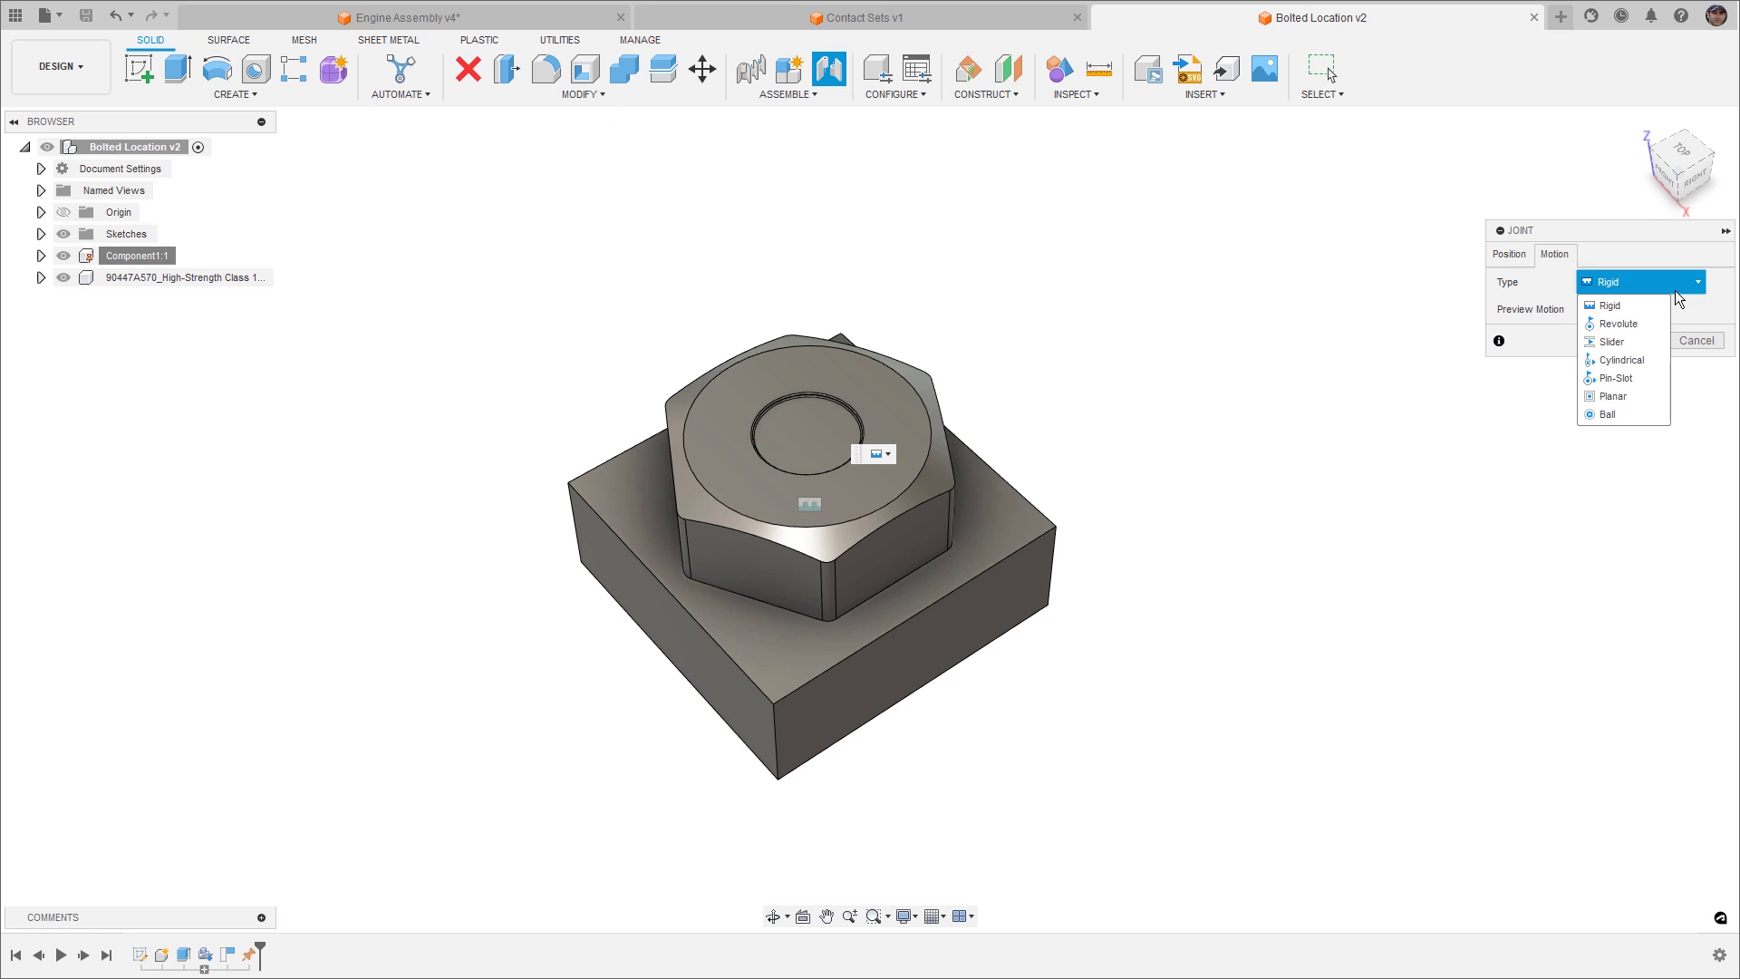
{"action": "left_click", "coordinate": [1618, 323]}
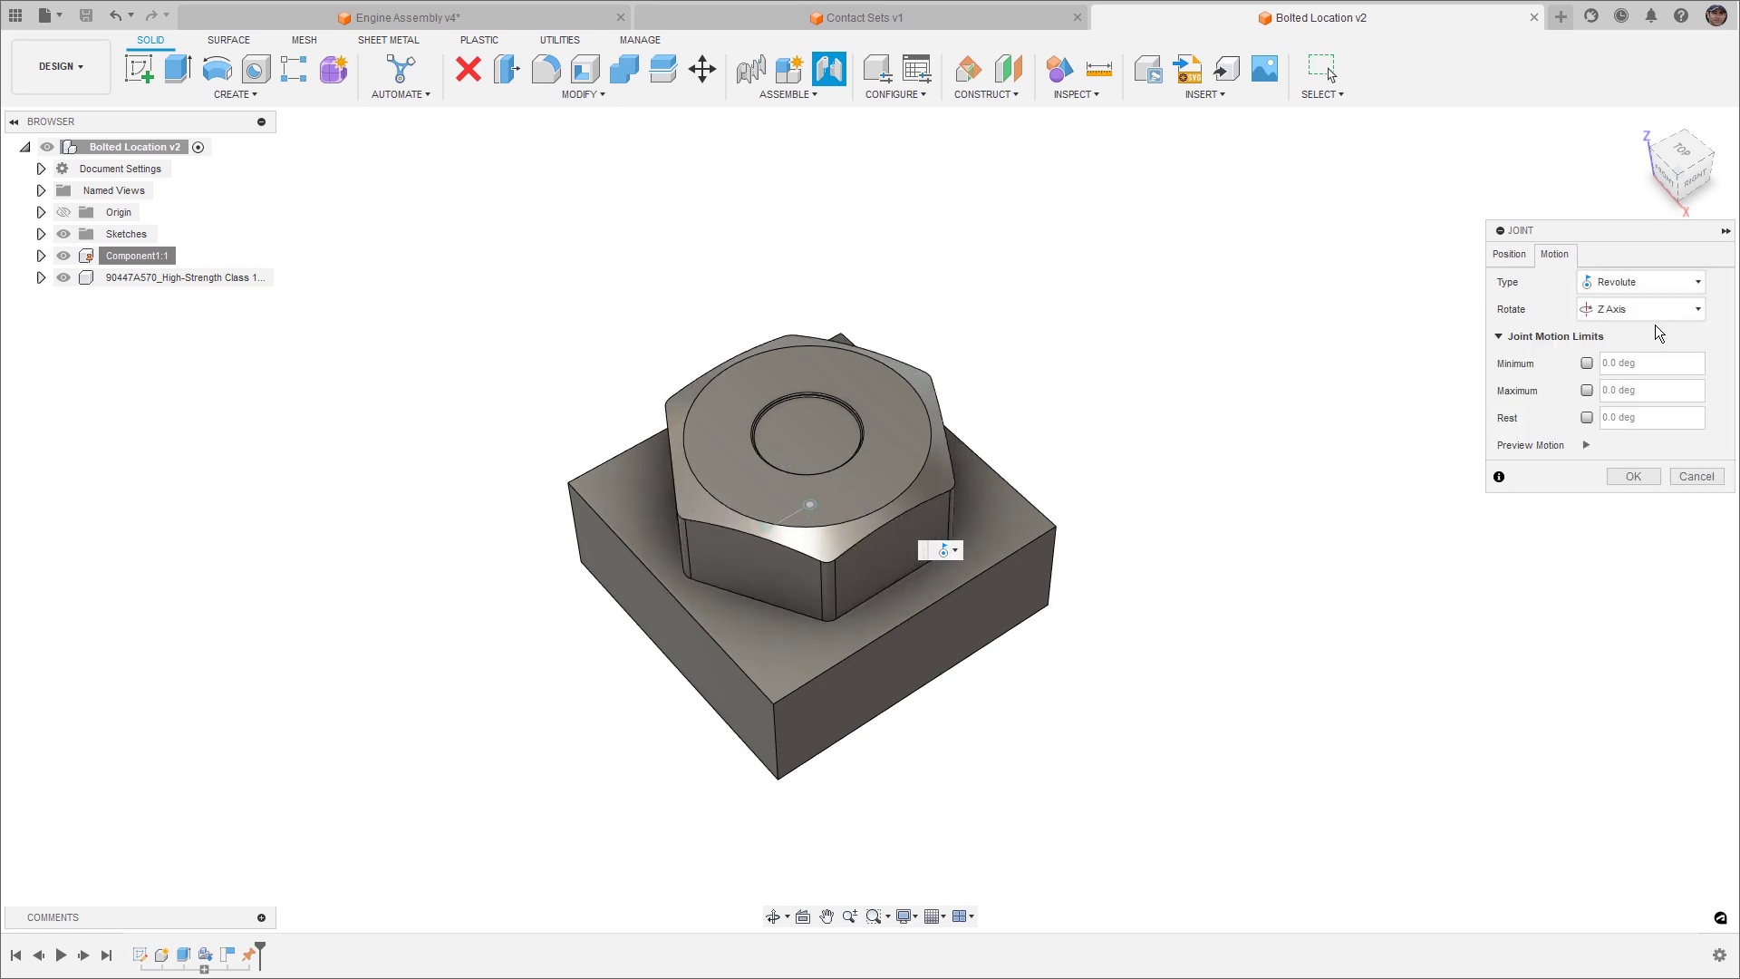
{"action": "left_click", "coordinate": [1675, 317]}
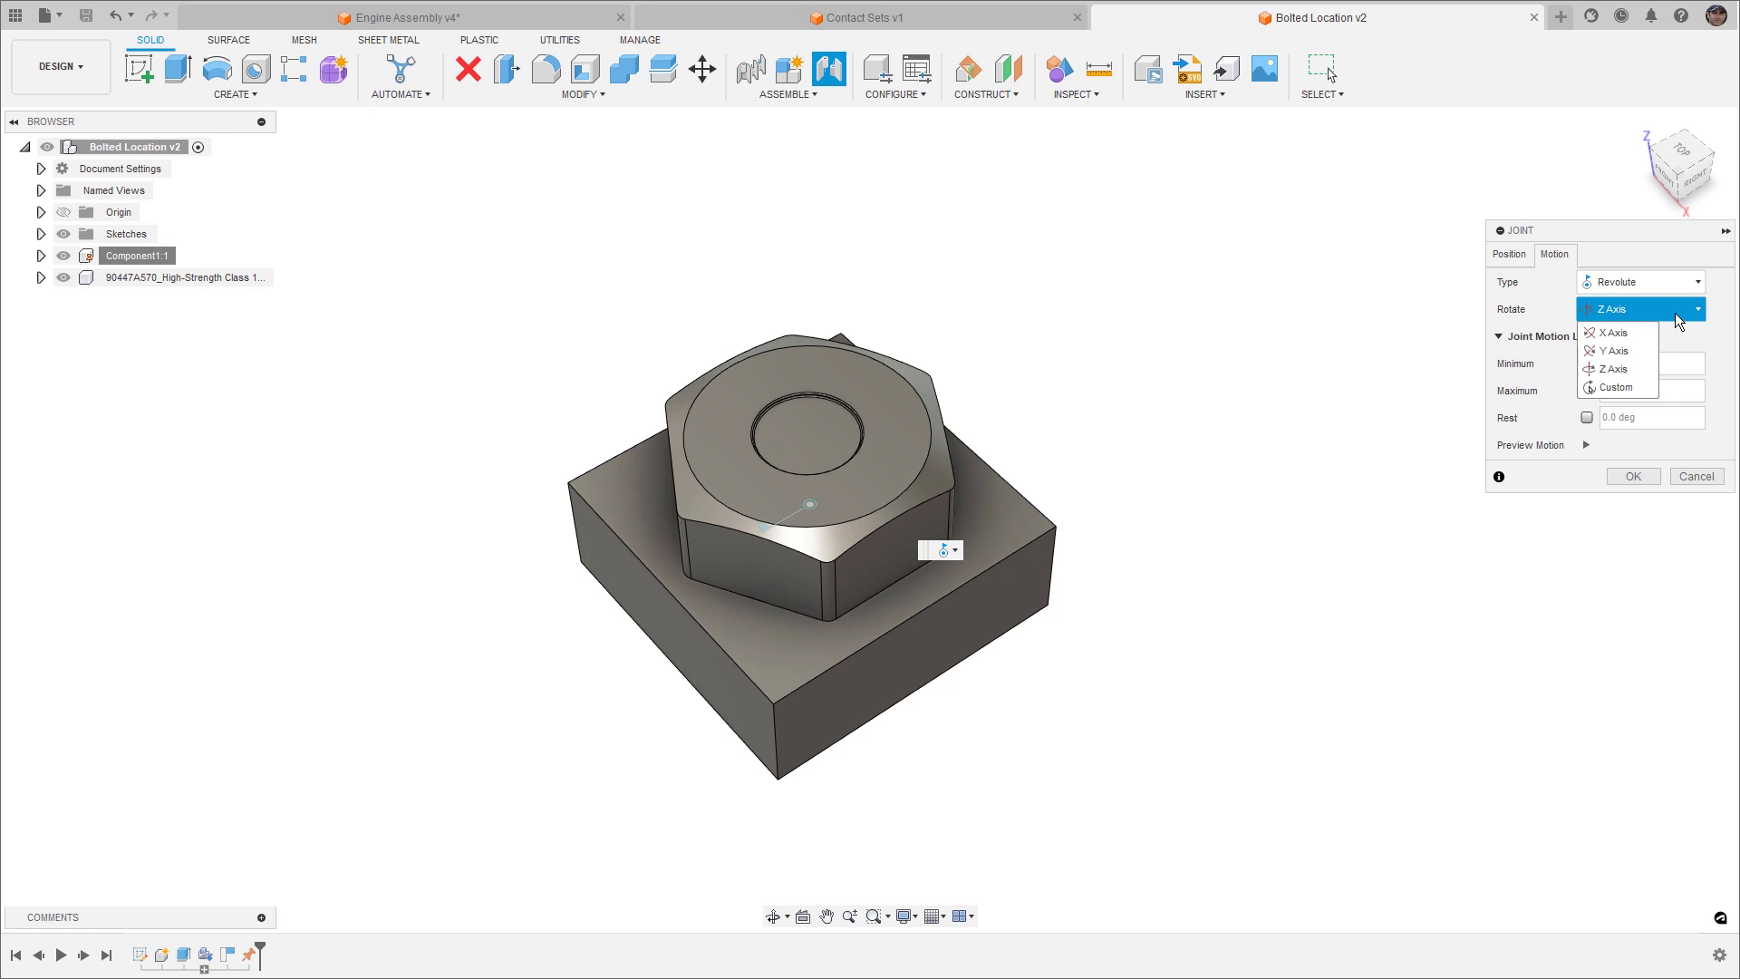
{"action": "left_click", "coordinate": [1707, 336]}
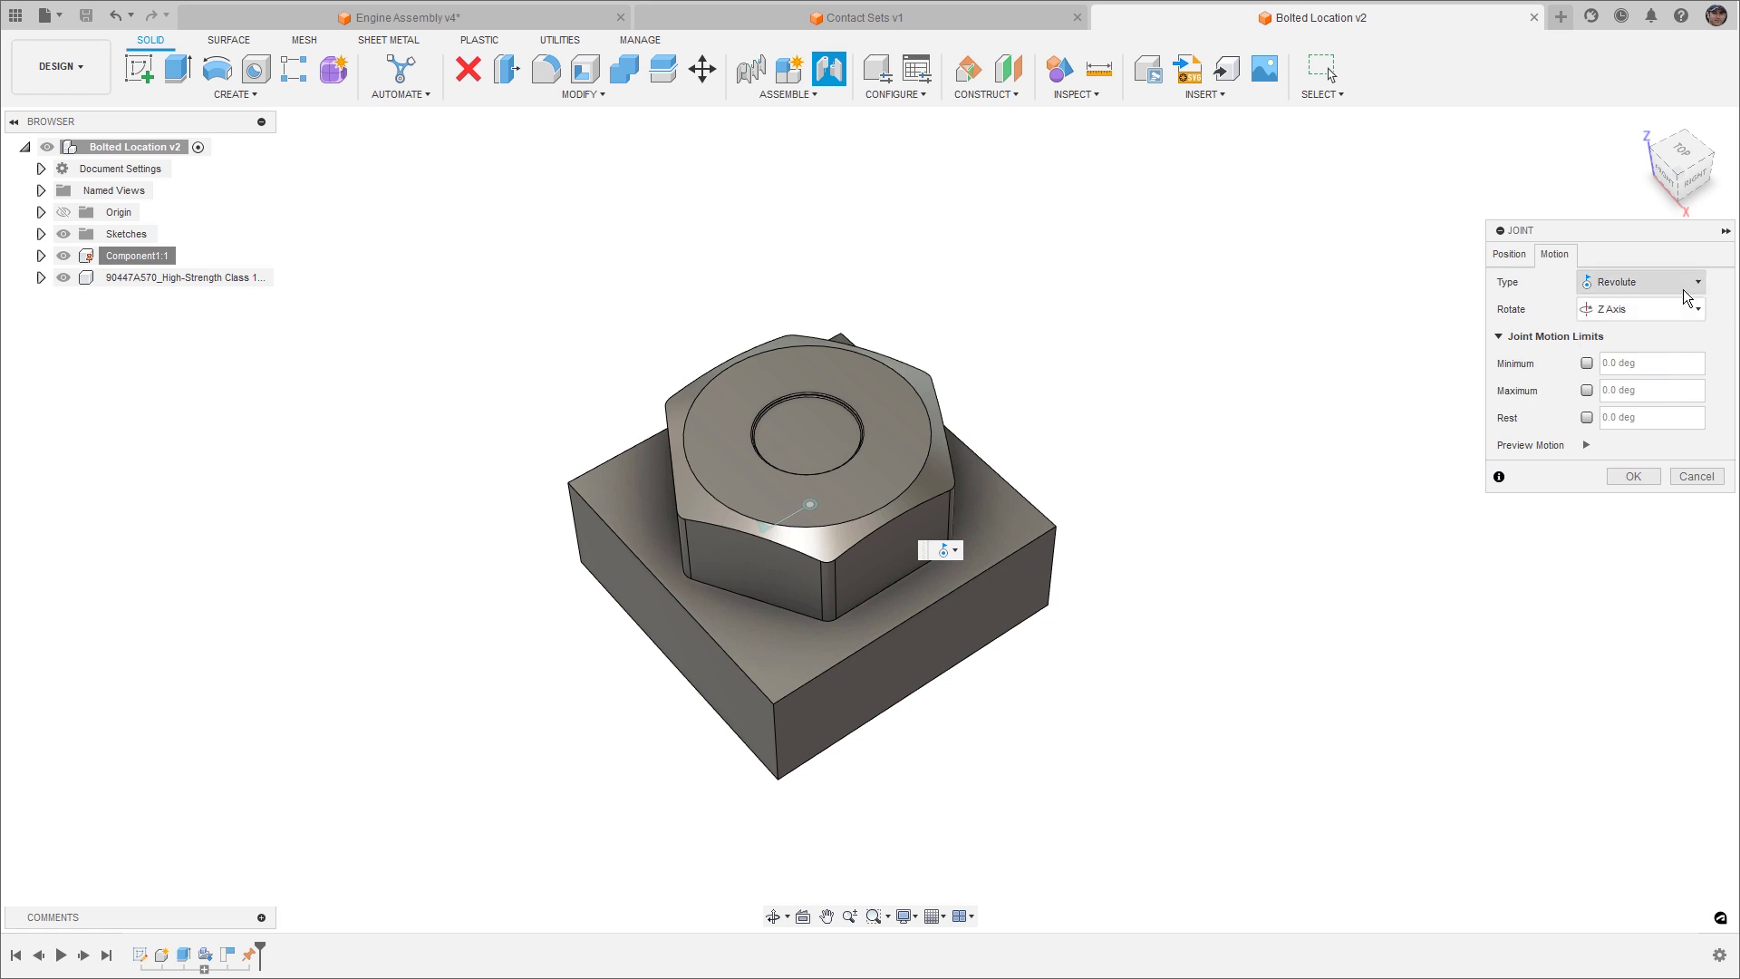
{"action": "left_click", "coordinate": [1683, 290]}
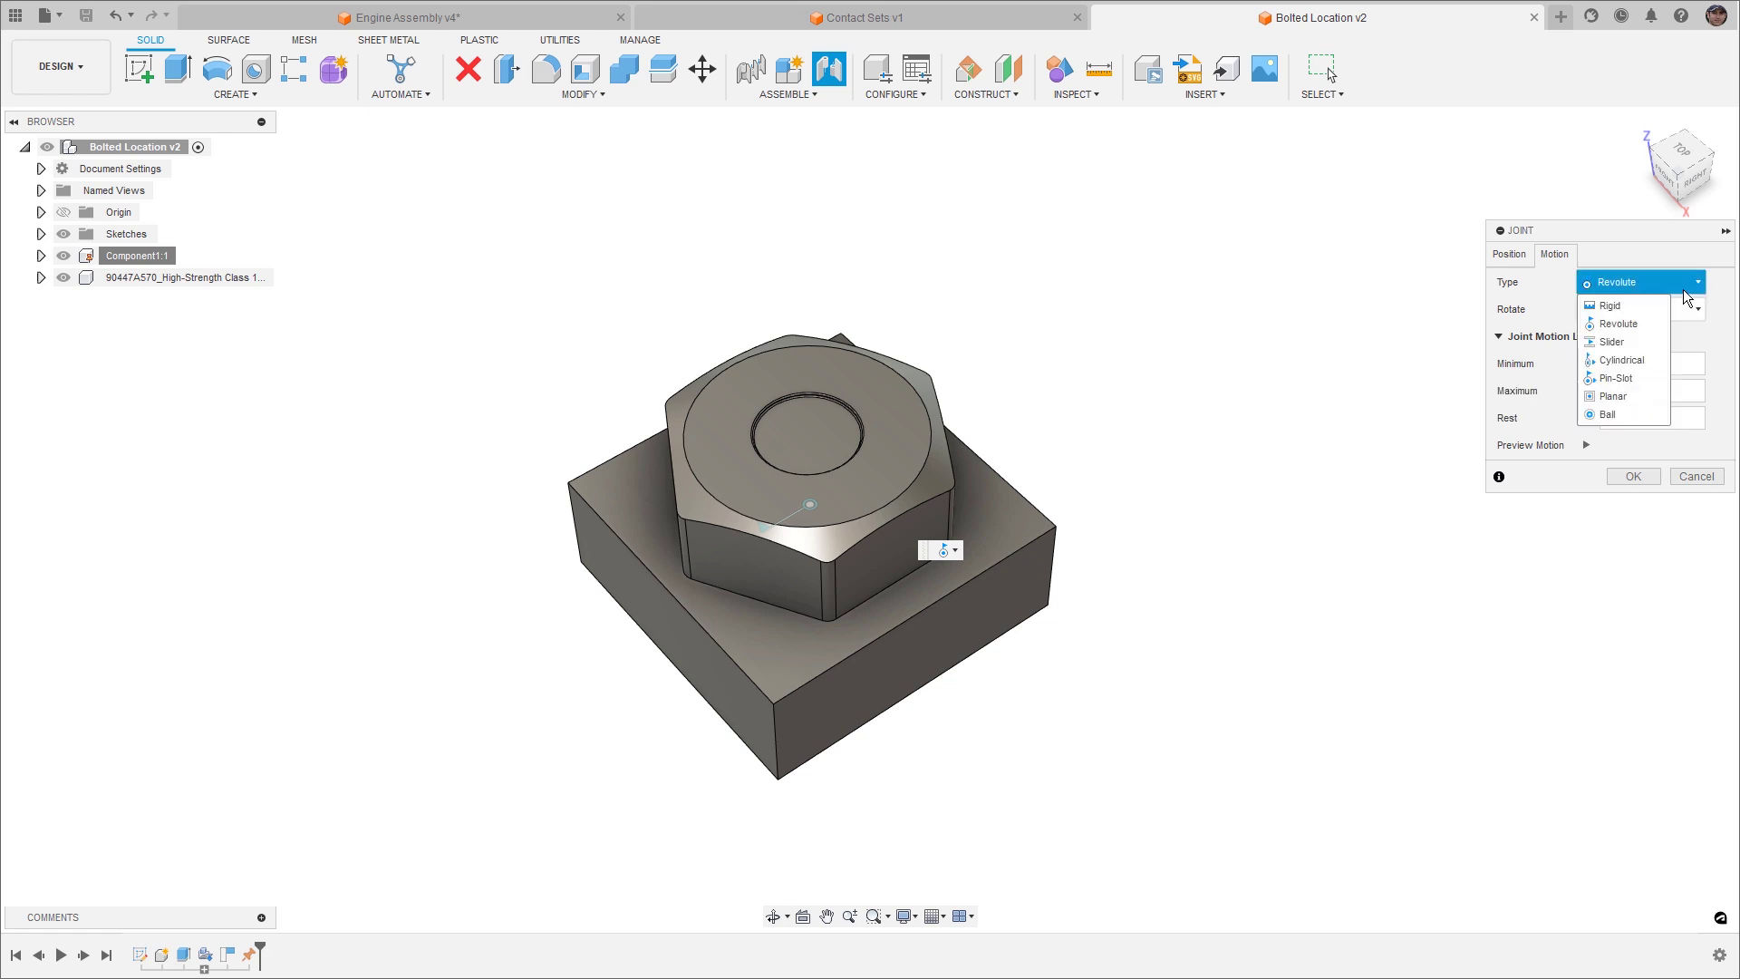
{"action": "left_click", "coordinate": [1647, 342]}
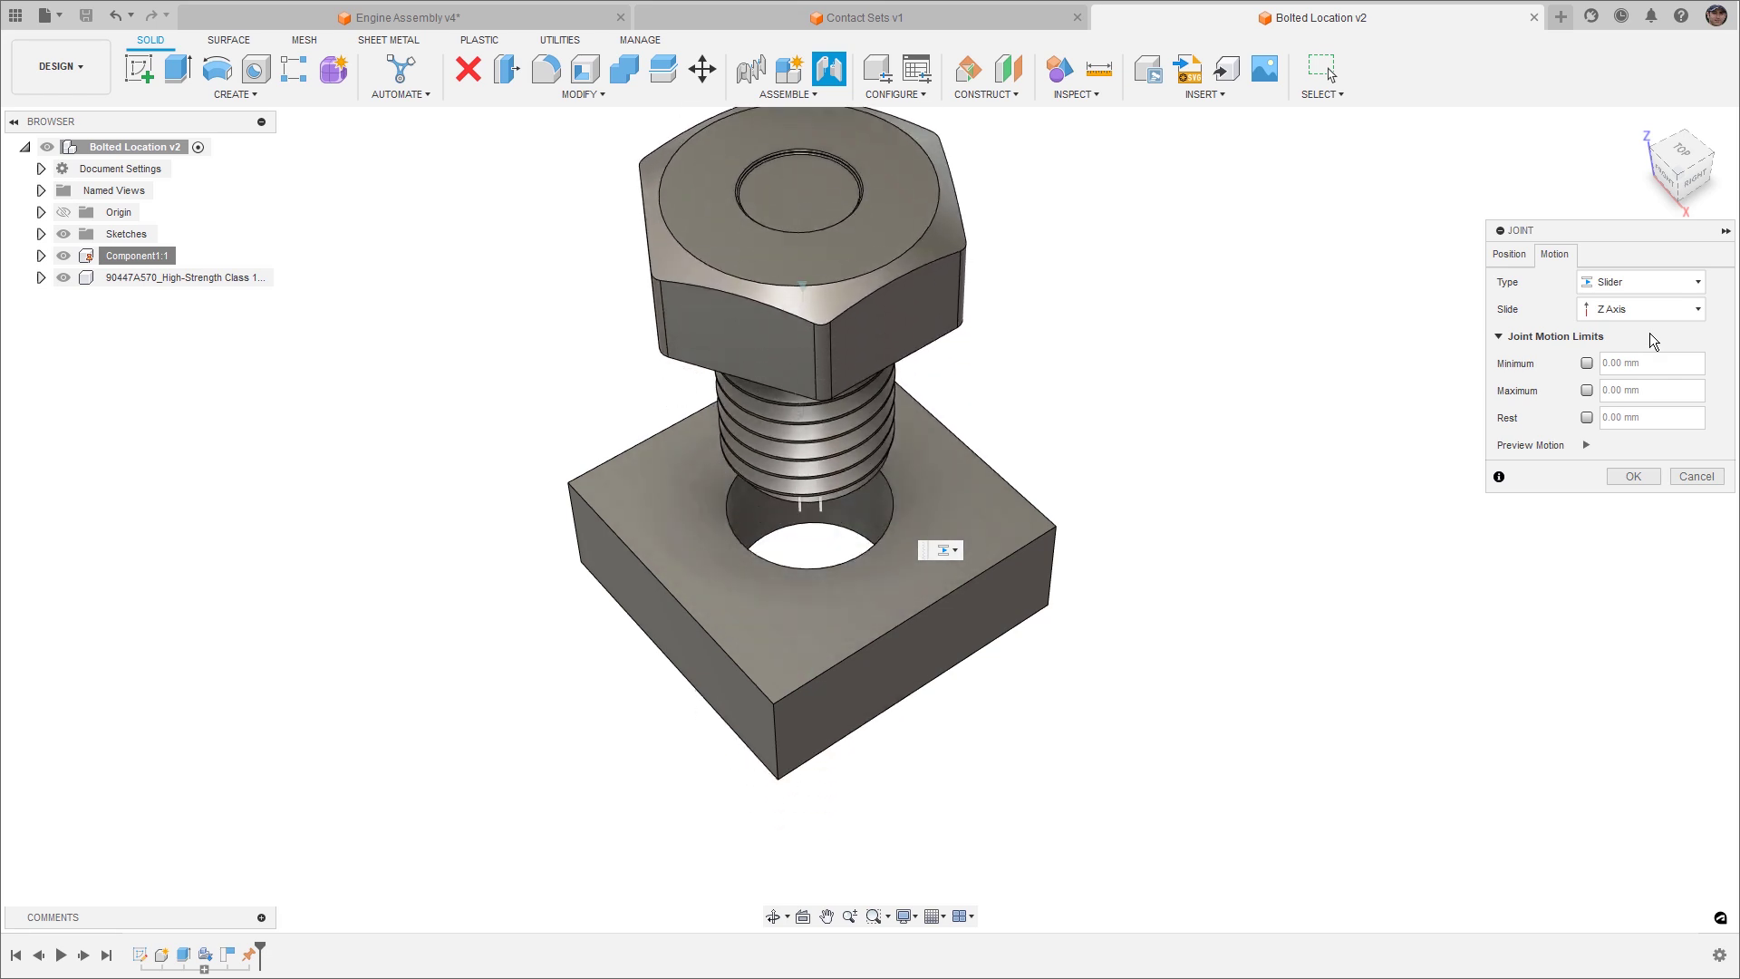
{"action": "left_click", "coordinate": [1667, 286]}
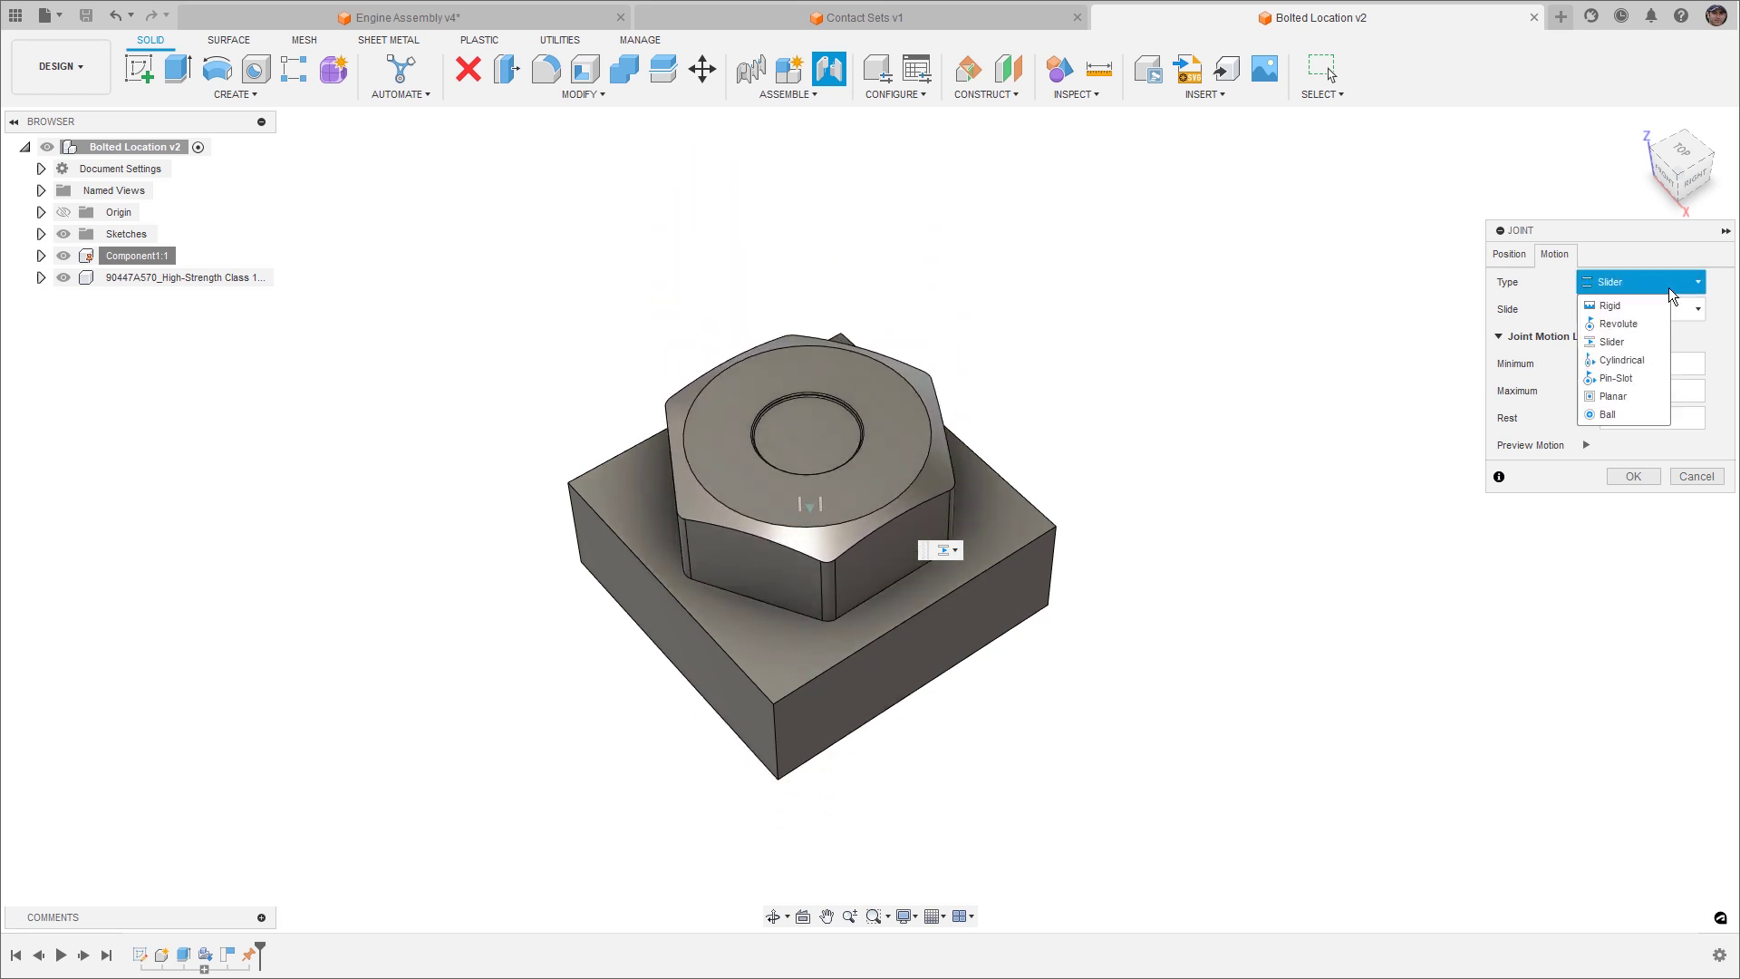
{"action": "left_click", "coordinate": [1644, 359]}
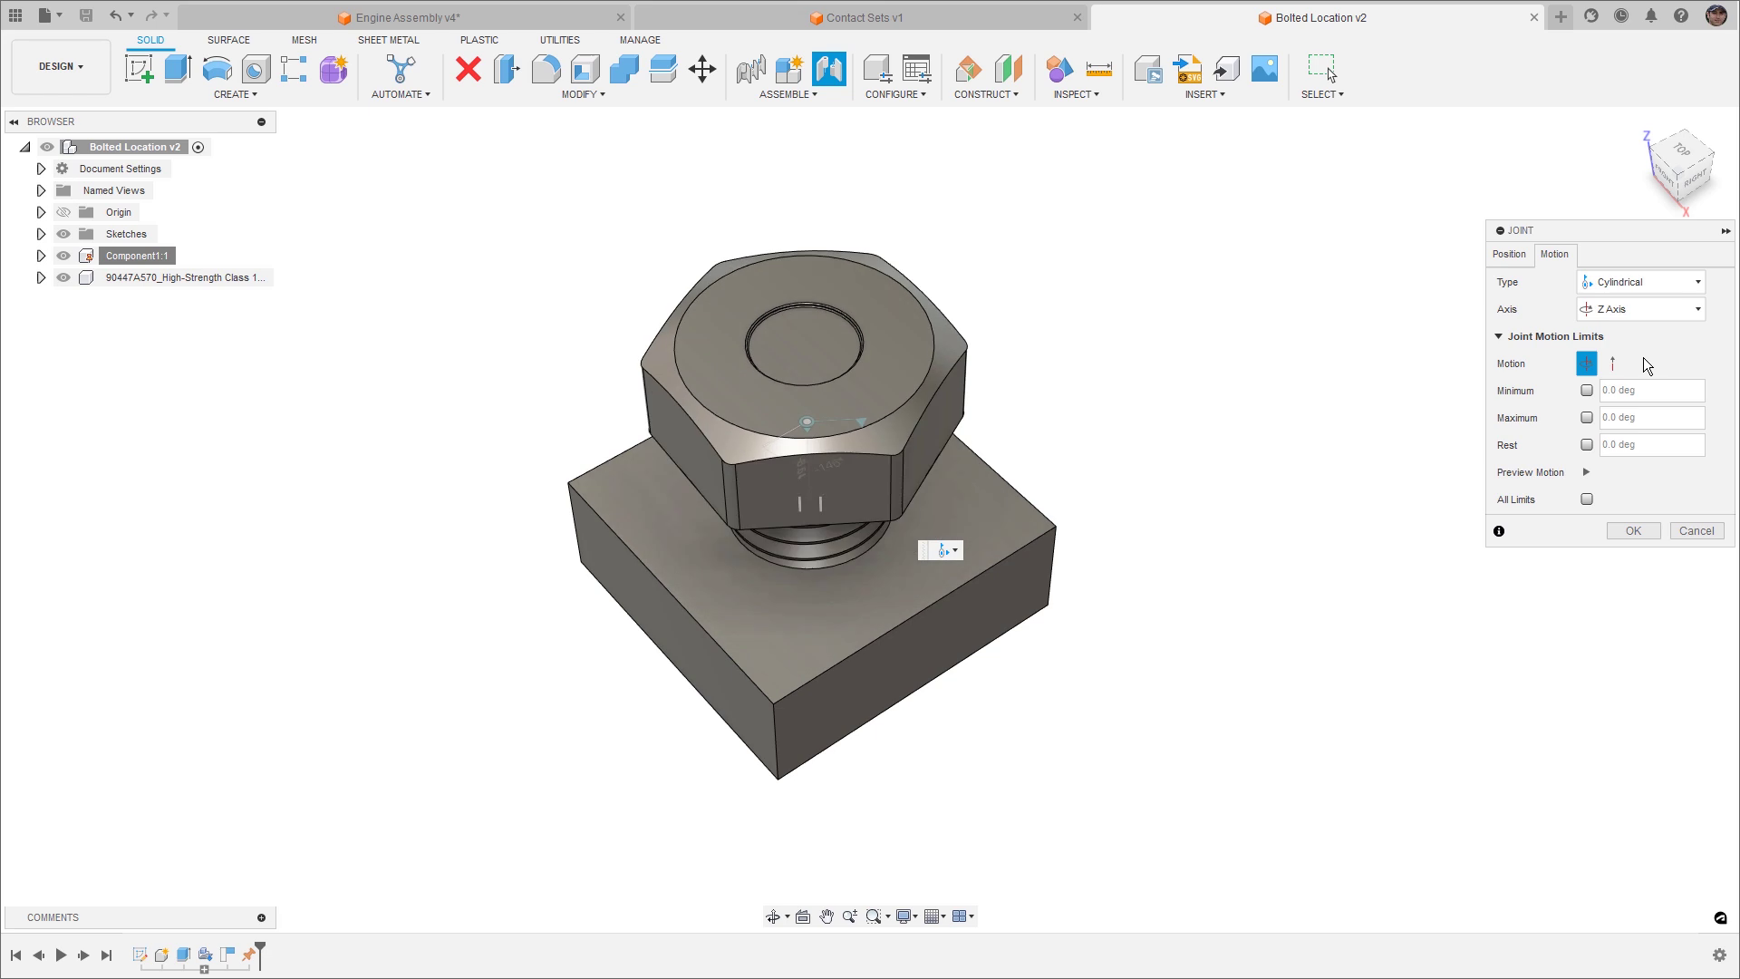
Try the Pin-Slot, Planar and Ball joint types.
{"action": "left_click", "coordinate": [1677, 286]}
{"action": "left_click", "coordinate": [1644, 375]}
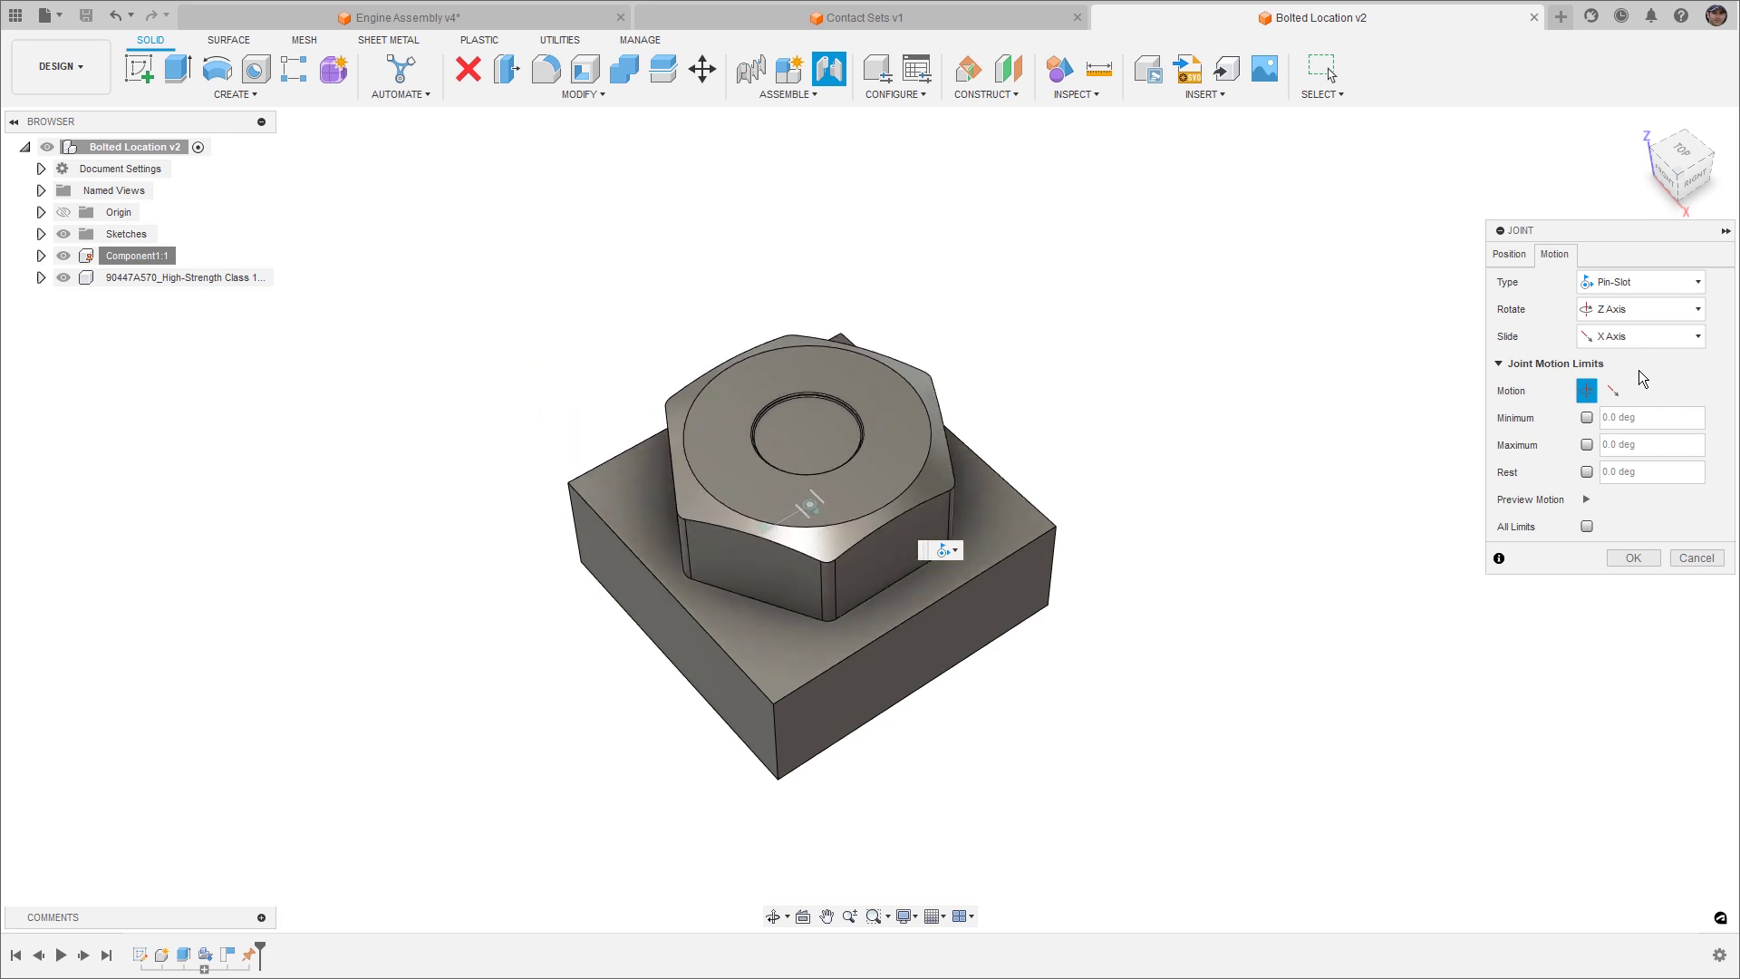
{"action": "left_click", "coordinate": [1642, 284]}
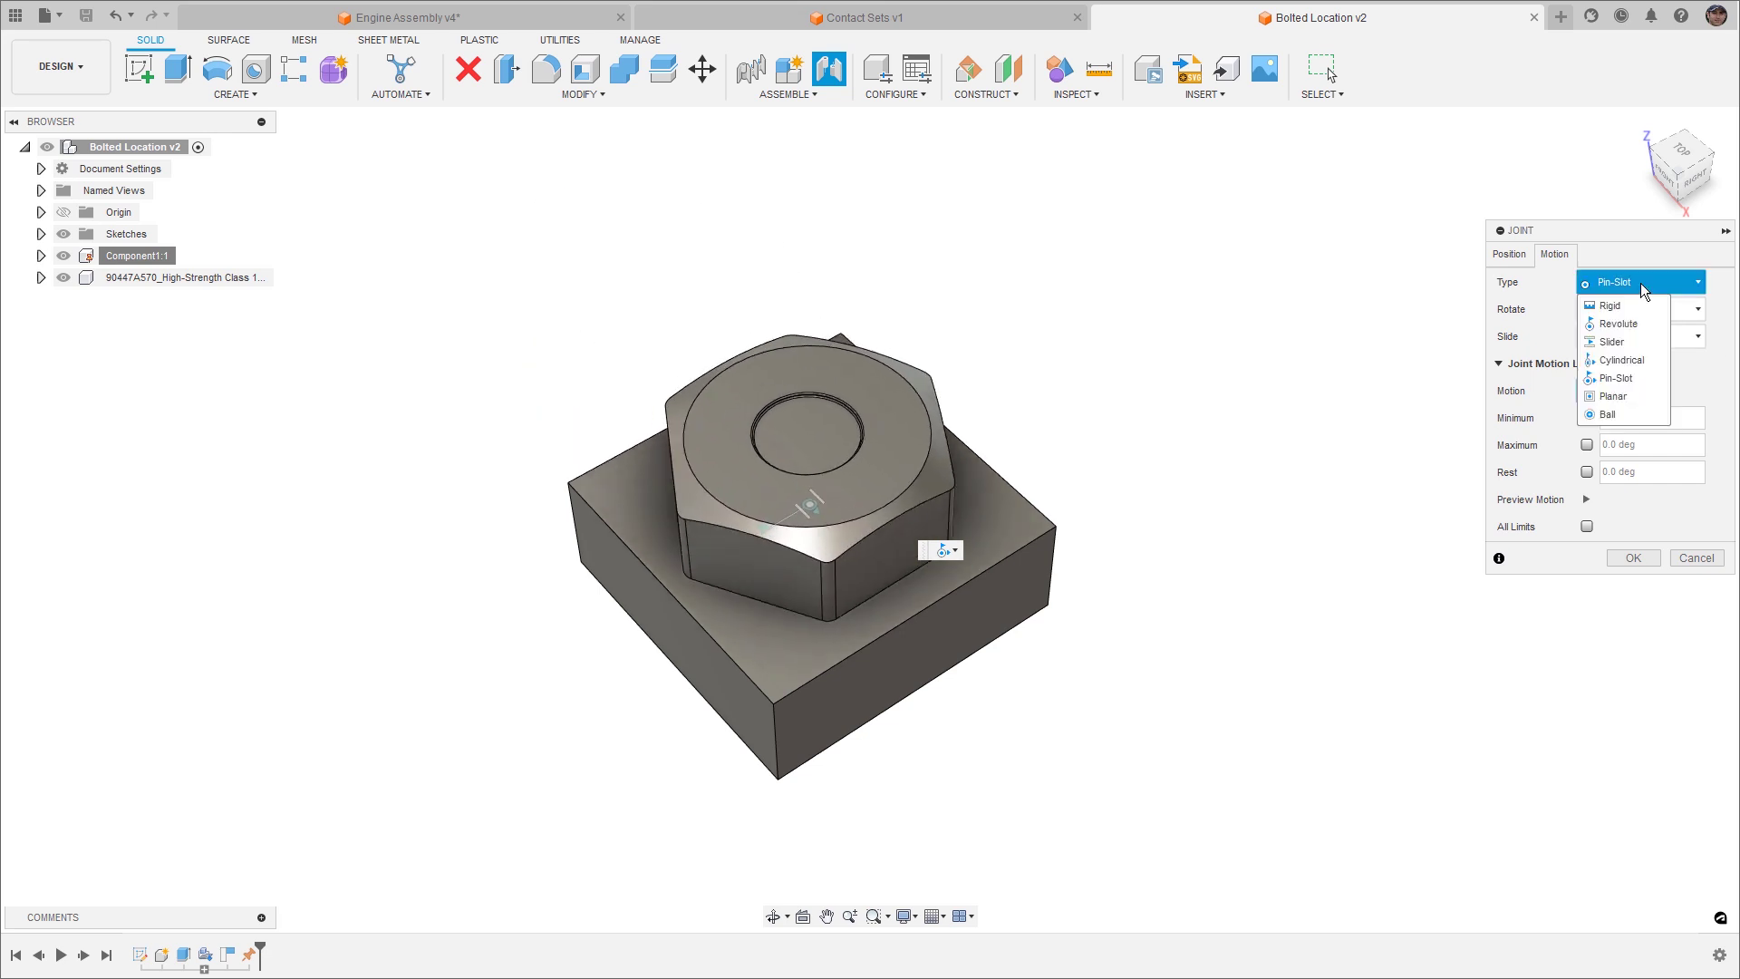
{"action": "left_click", "coordinate": [1622, 395]}
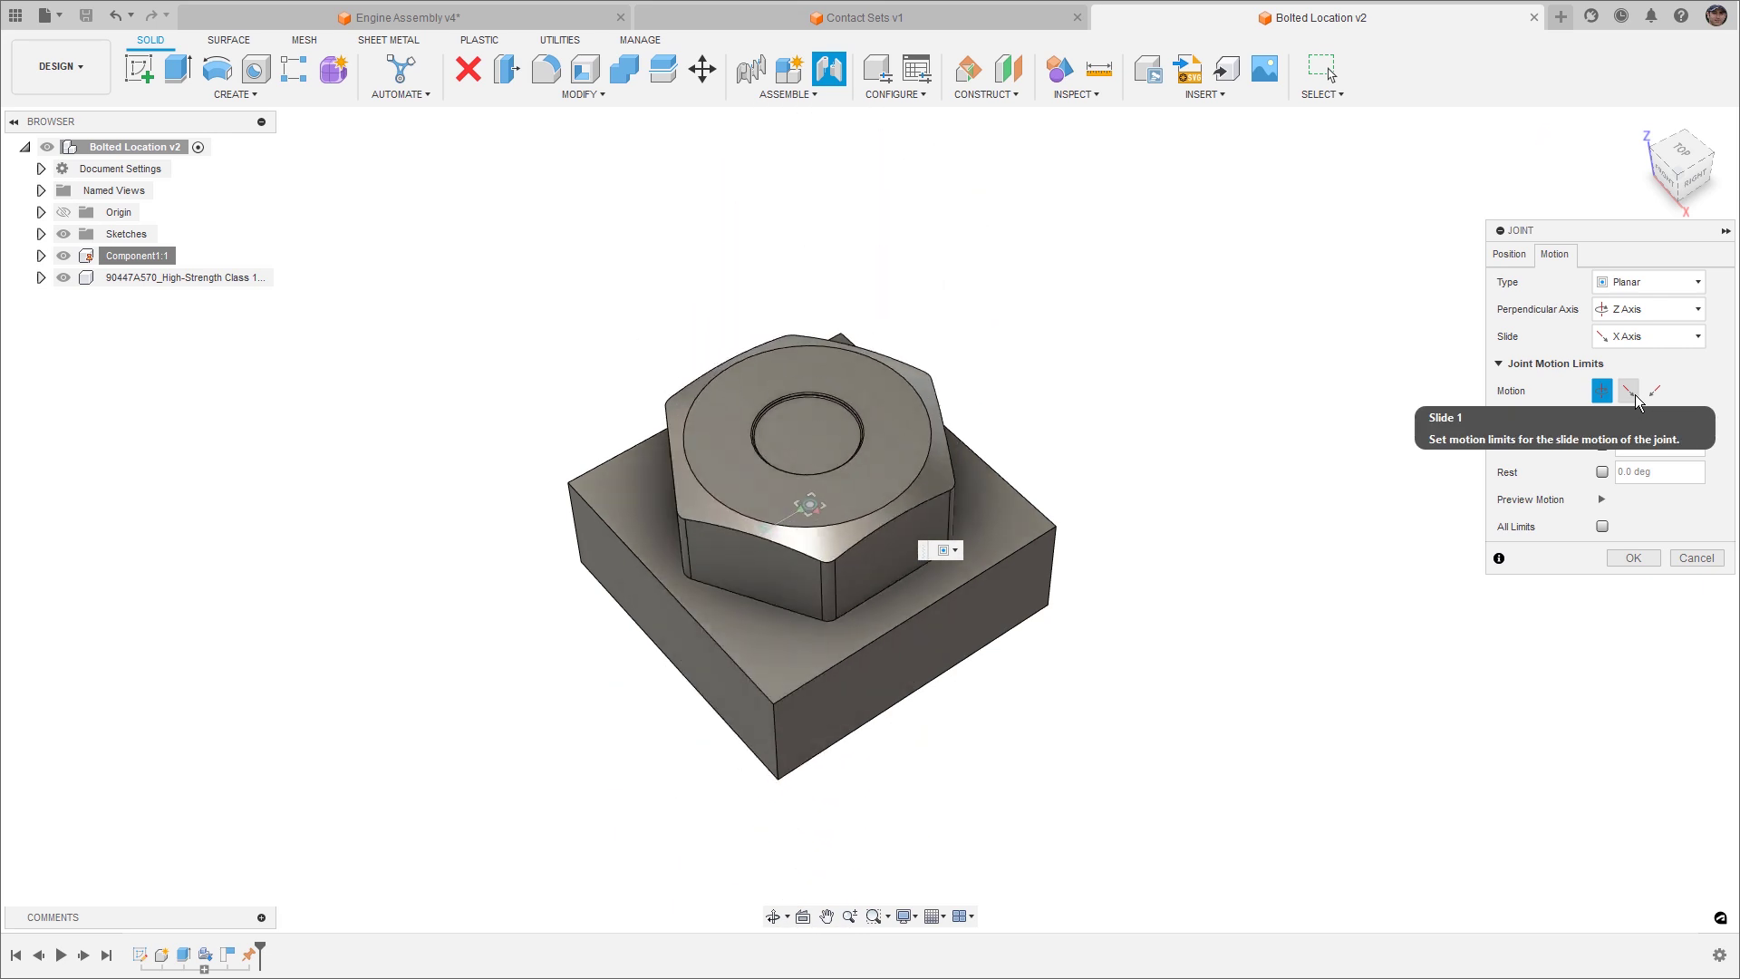
{"action": "left_click", "coordinate": [1663, 285]}
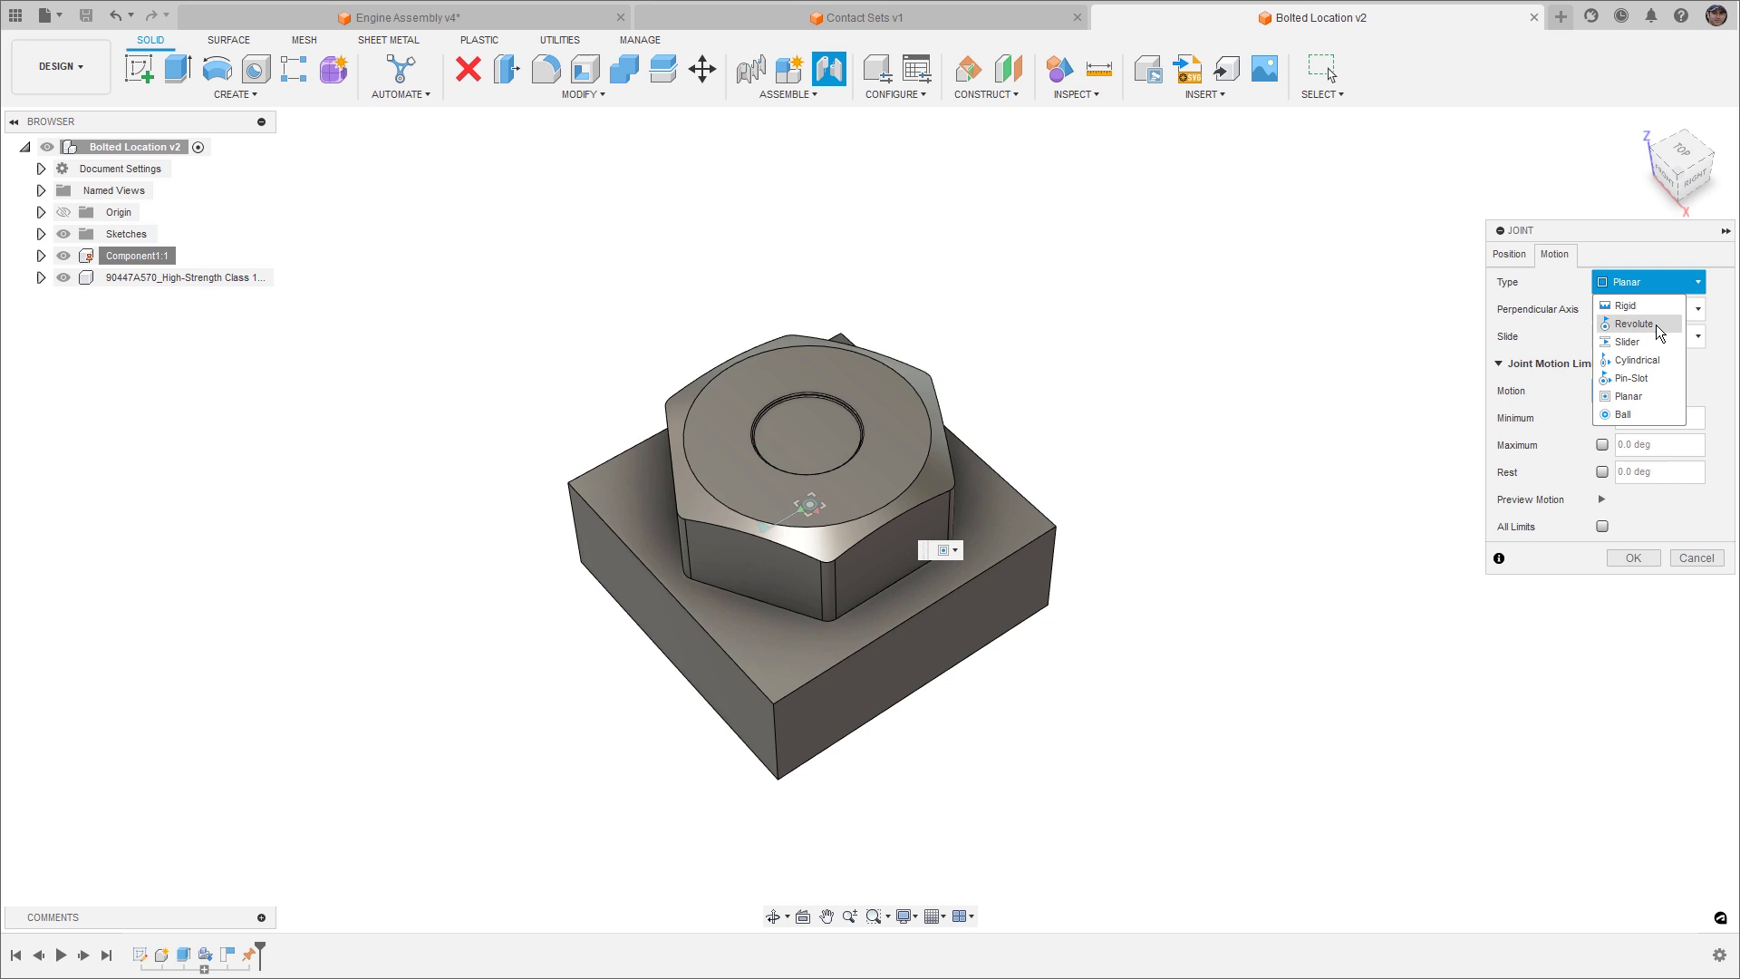
{"action": "left_click", "coordinate": [1647, 417]}
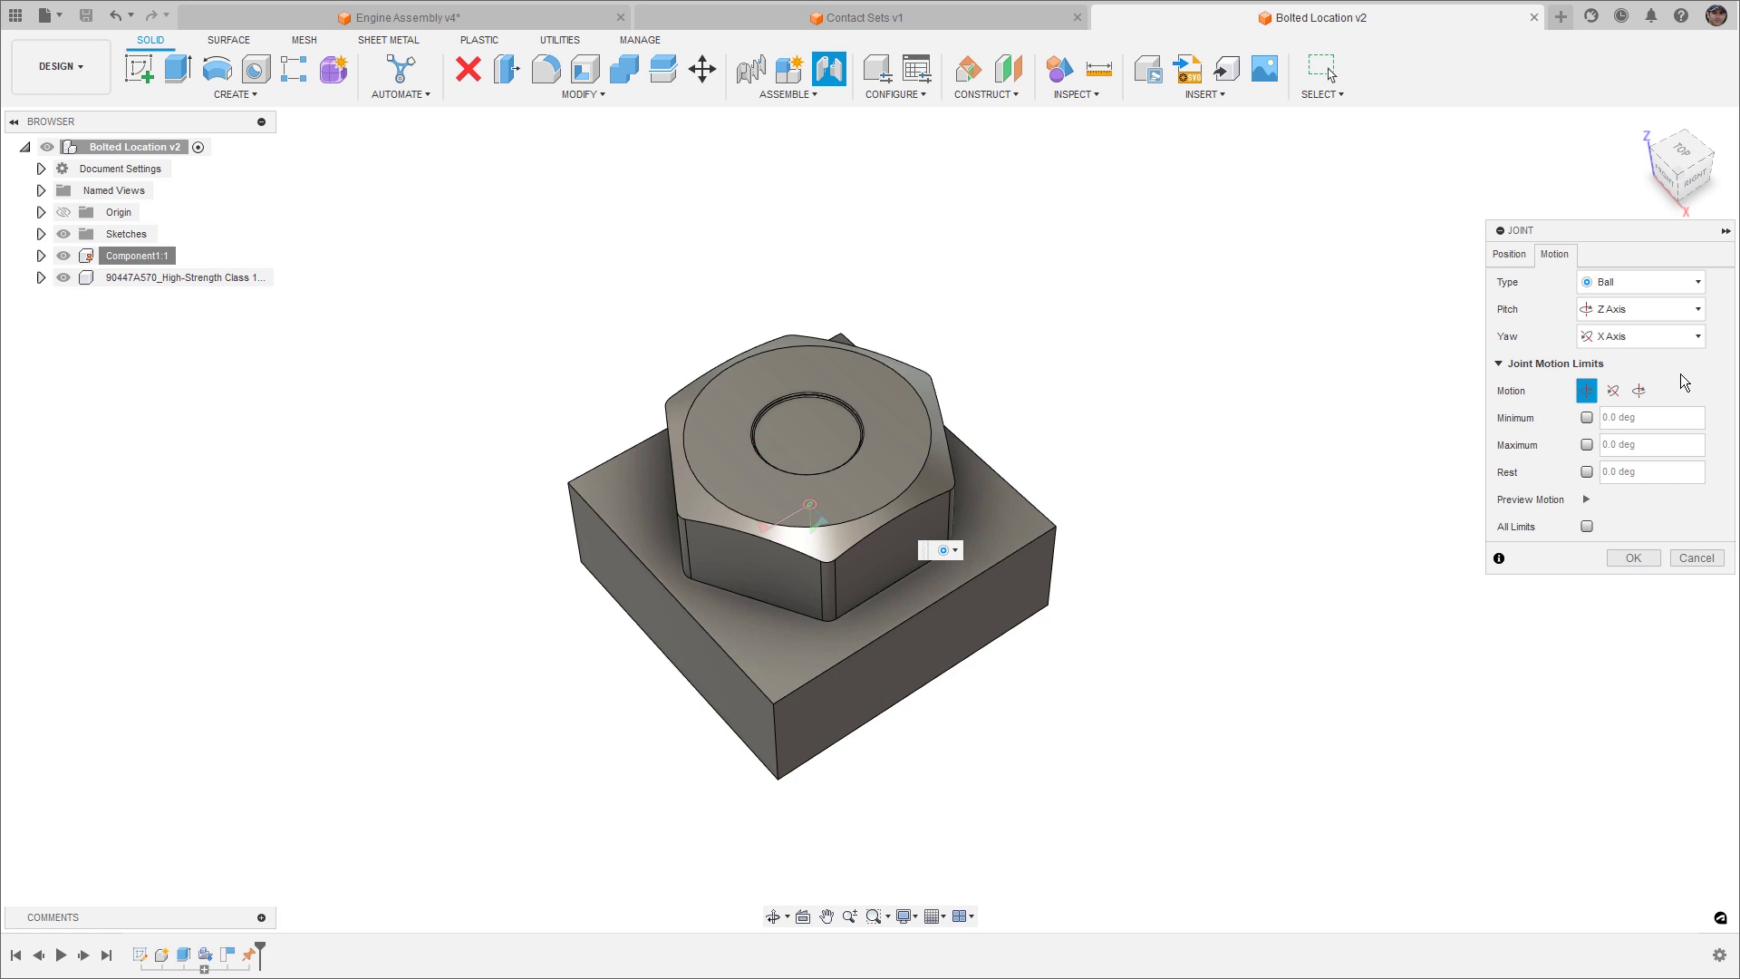
Set the joint type back to Rigid and commit the joint.
{"action": "left_click", "coordinate": [1671, 281]}
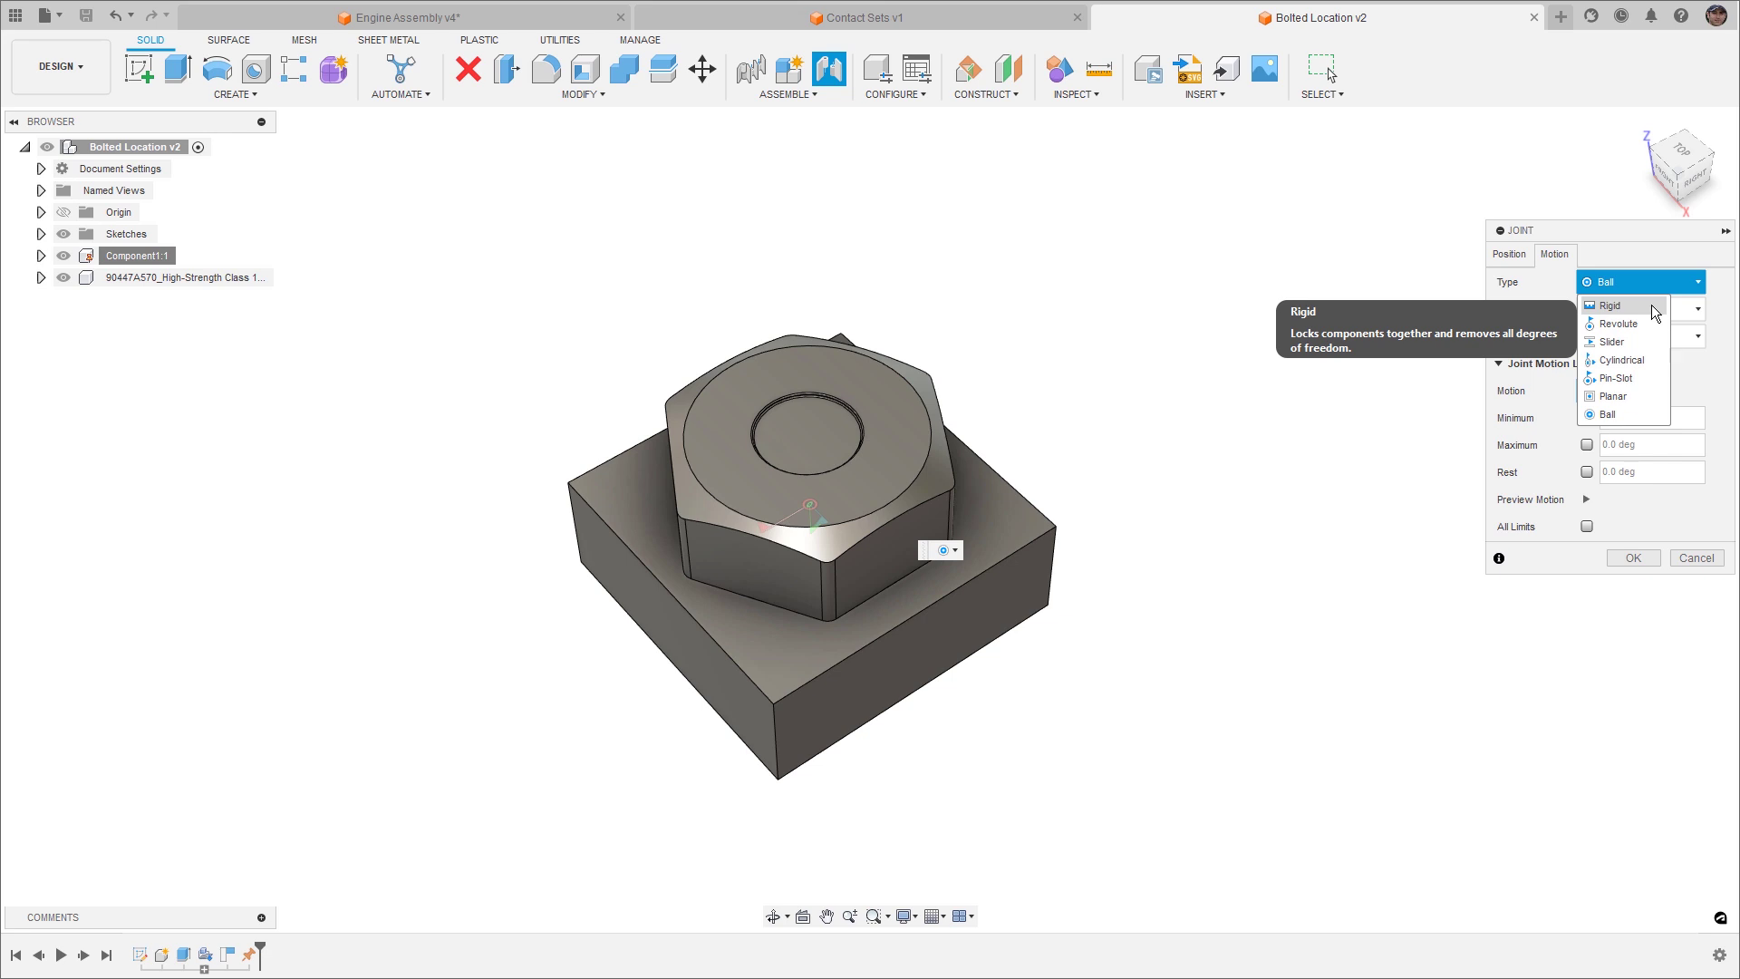
{"action": "left_click", "coordinate": [1651, 304]}
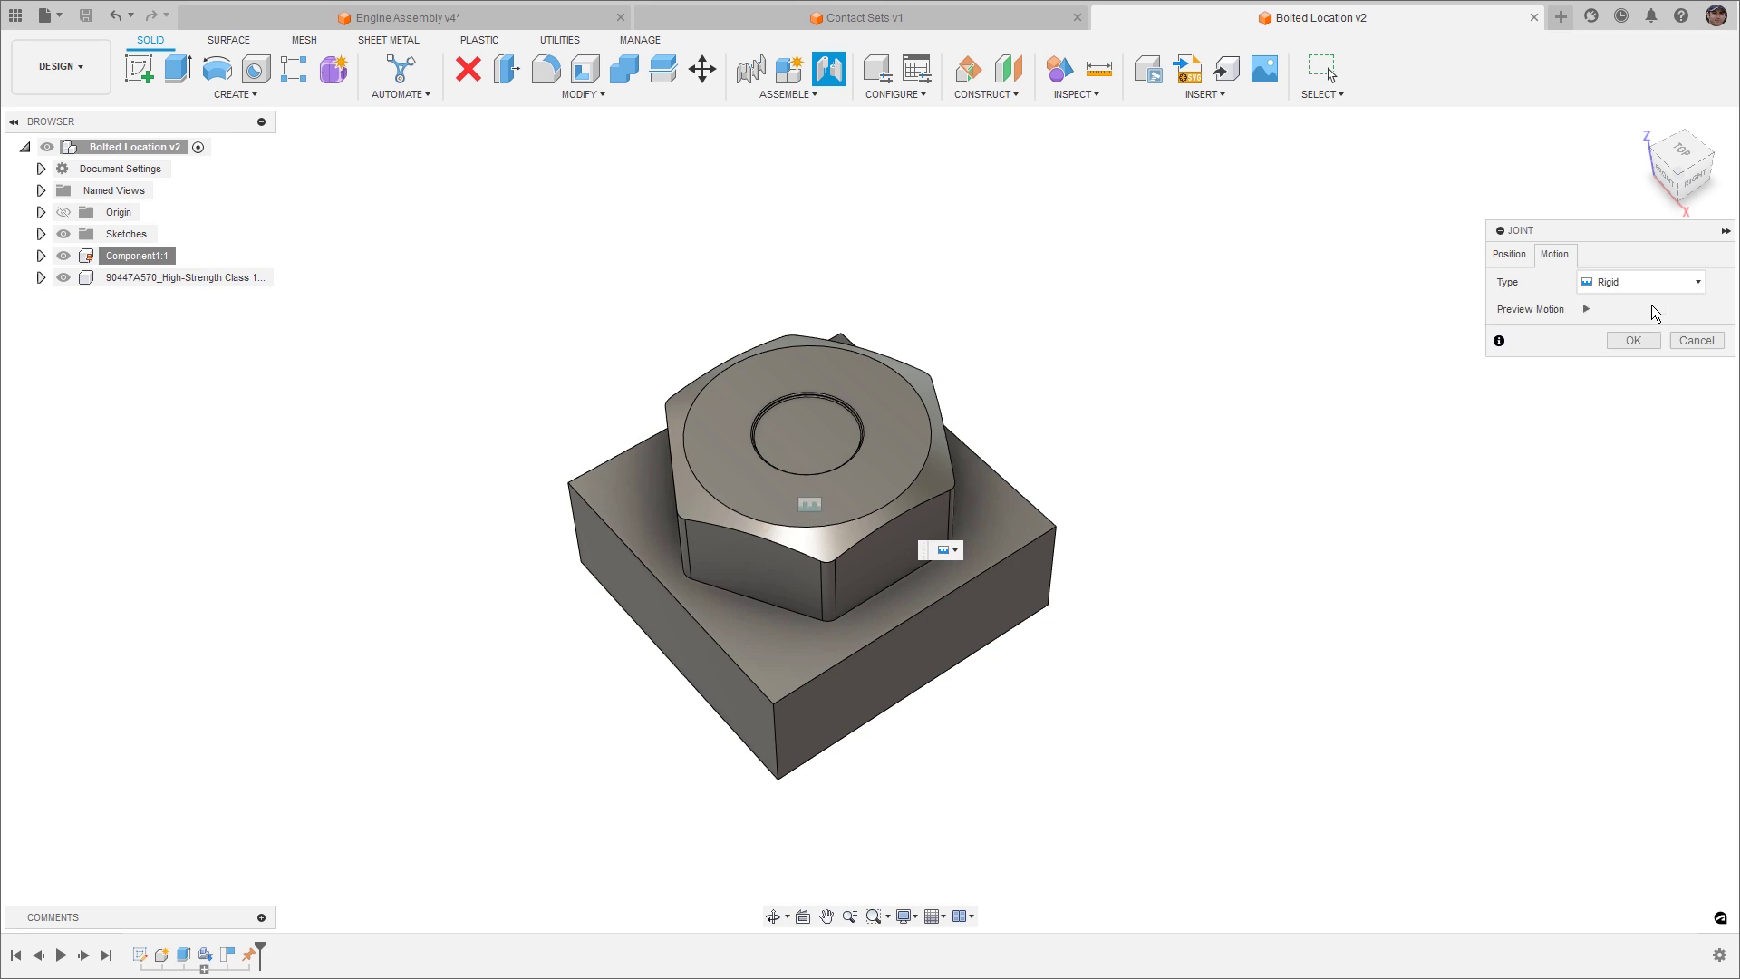
{"action": "left_click", "coordinate": [1519, 256]}
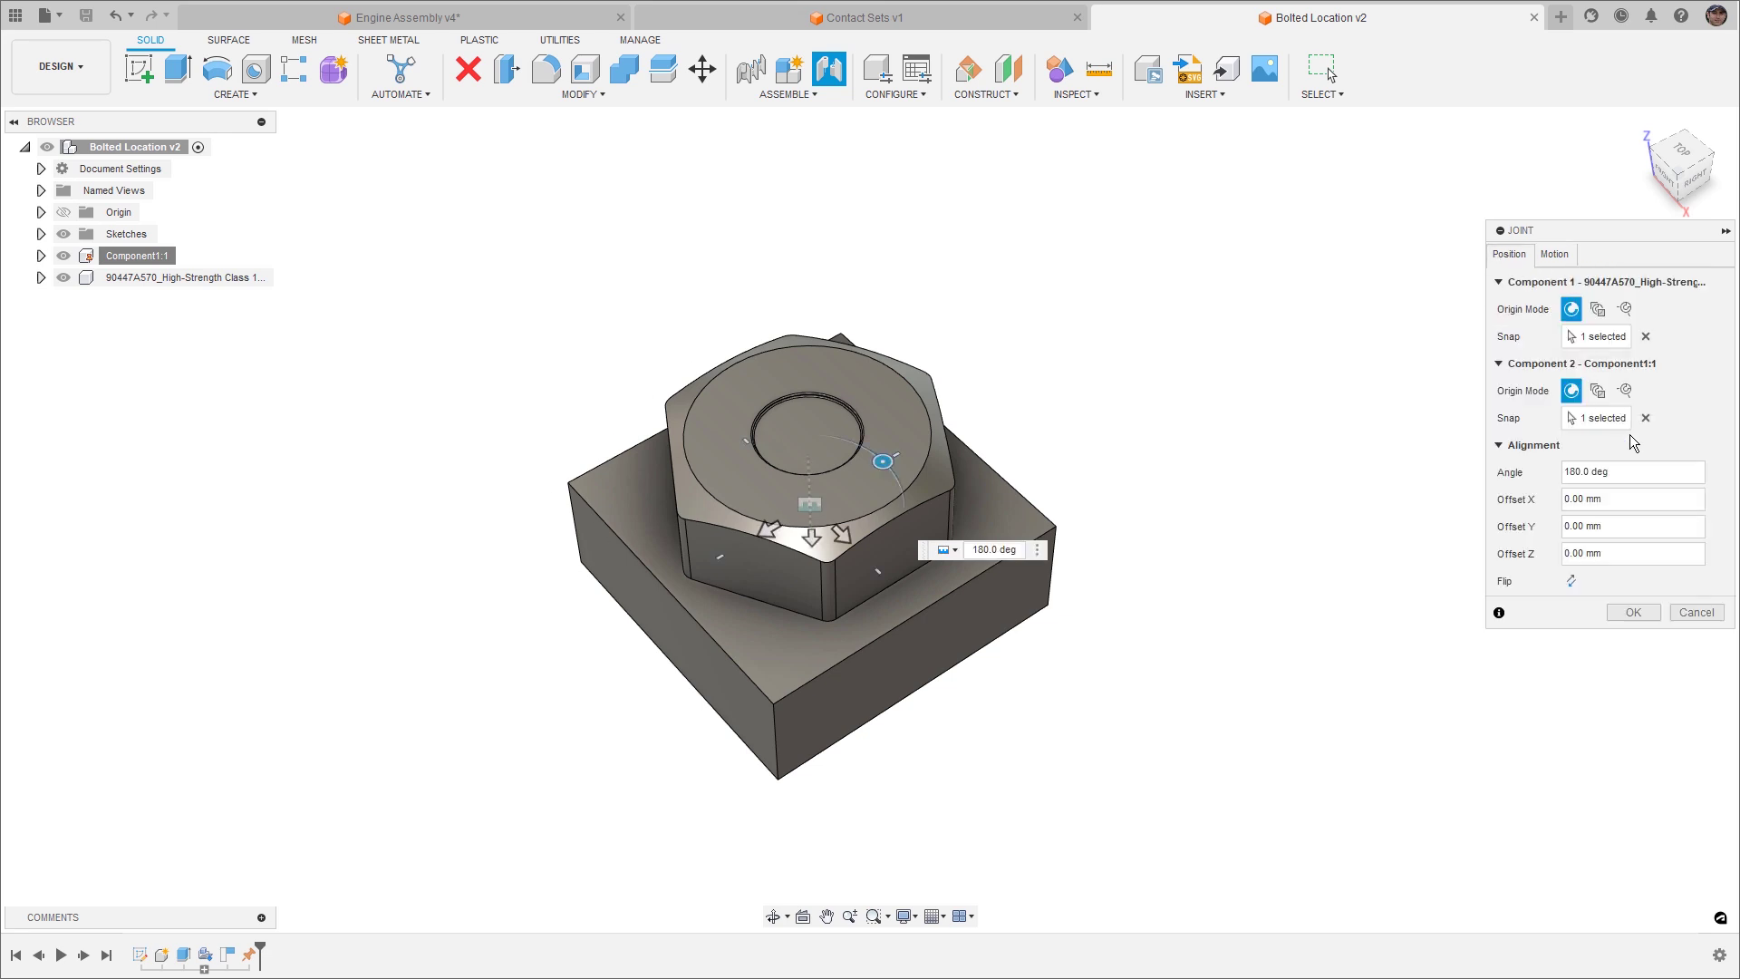
{"action": "left_click", "coordinate": [1648, 612]}
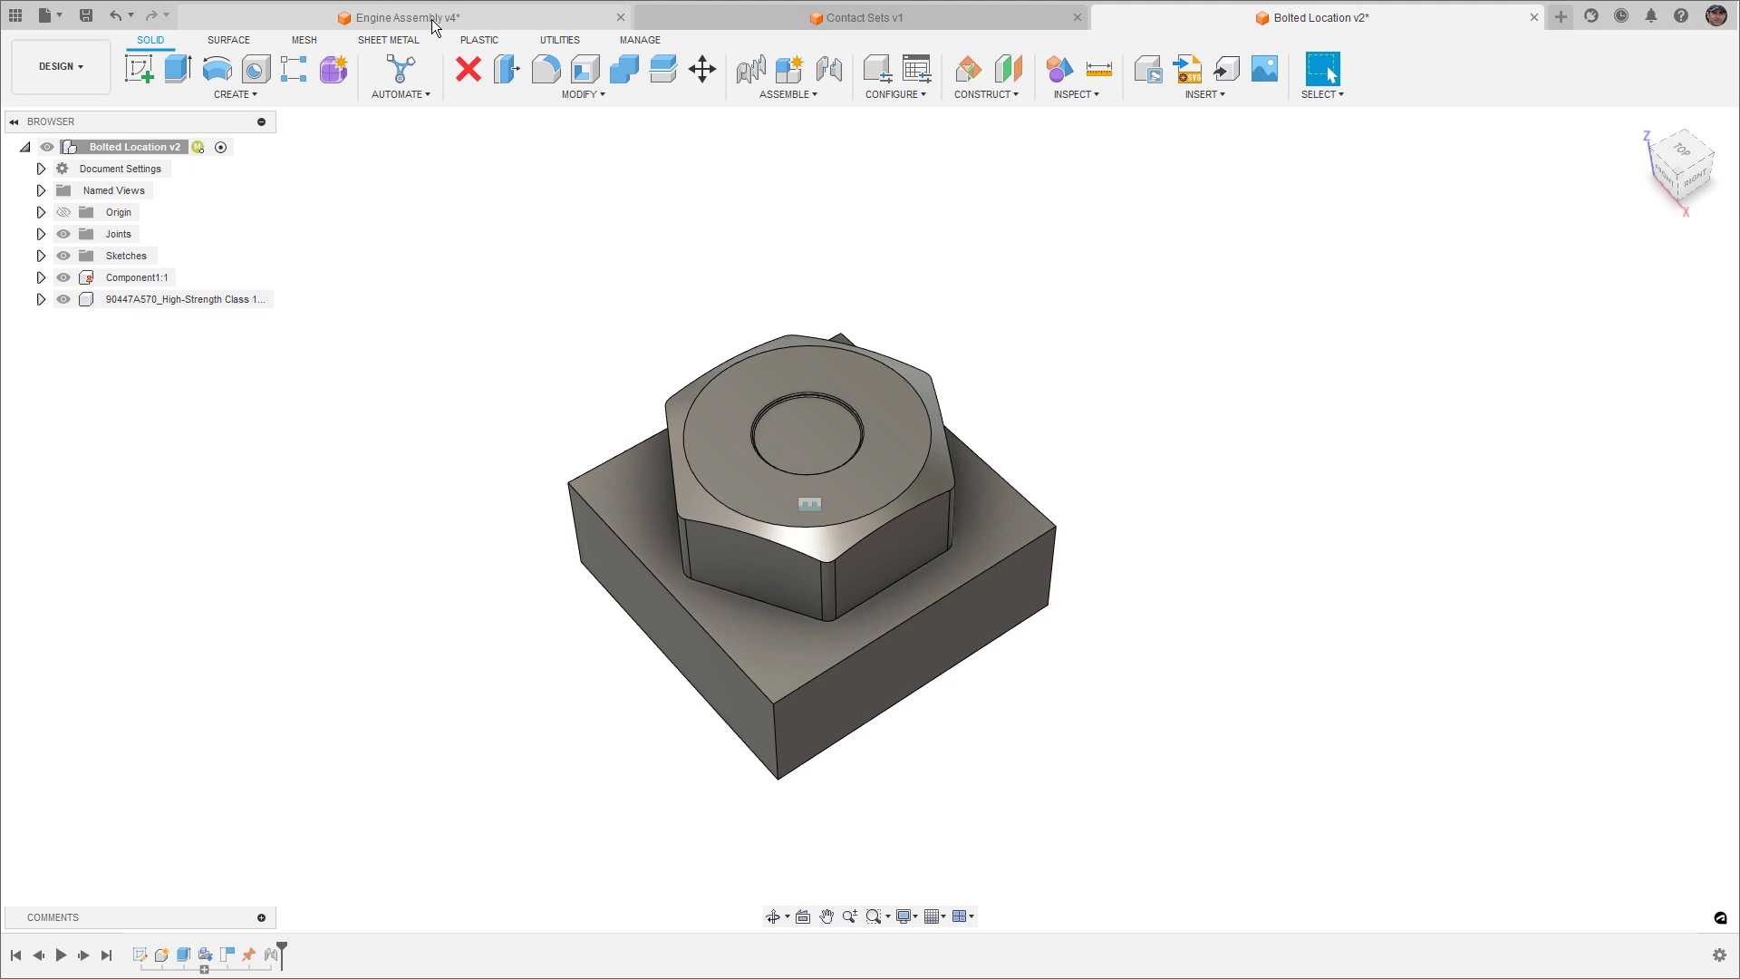
Switch to Engine Assembly v4, drag the conrod and both bushings apart, then revert their positions.
{"action": "left_click", "coordinate": [285, 18]}
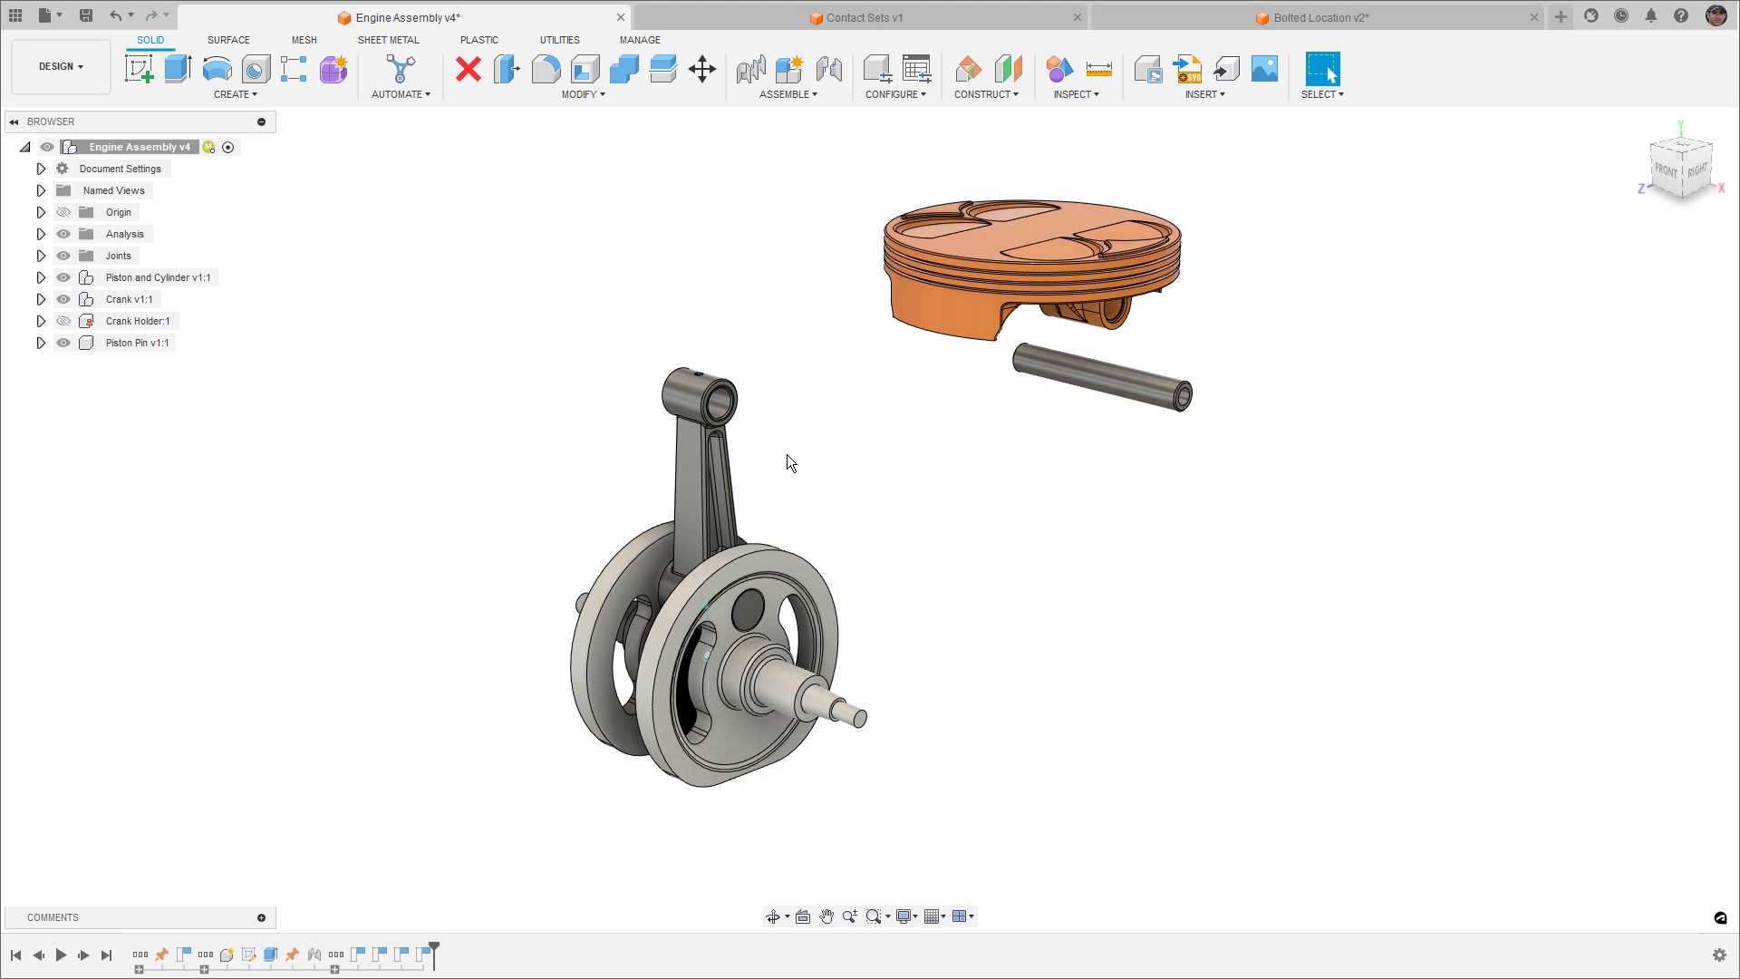
{"action": "left_click_drag", "start_coordinate": [699, 454], "coordinate": [523, 391]}
{"action": "left_click_drag", "start_coordinate": [699, 401], "coordinate": [708, 314]}
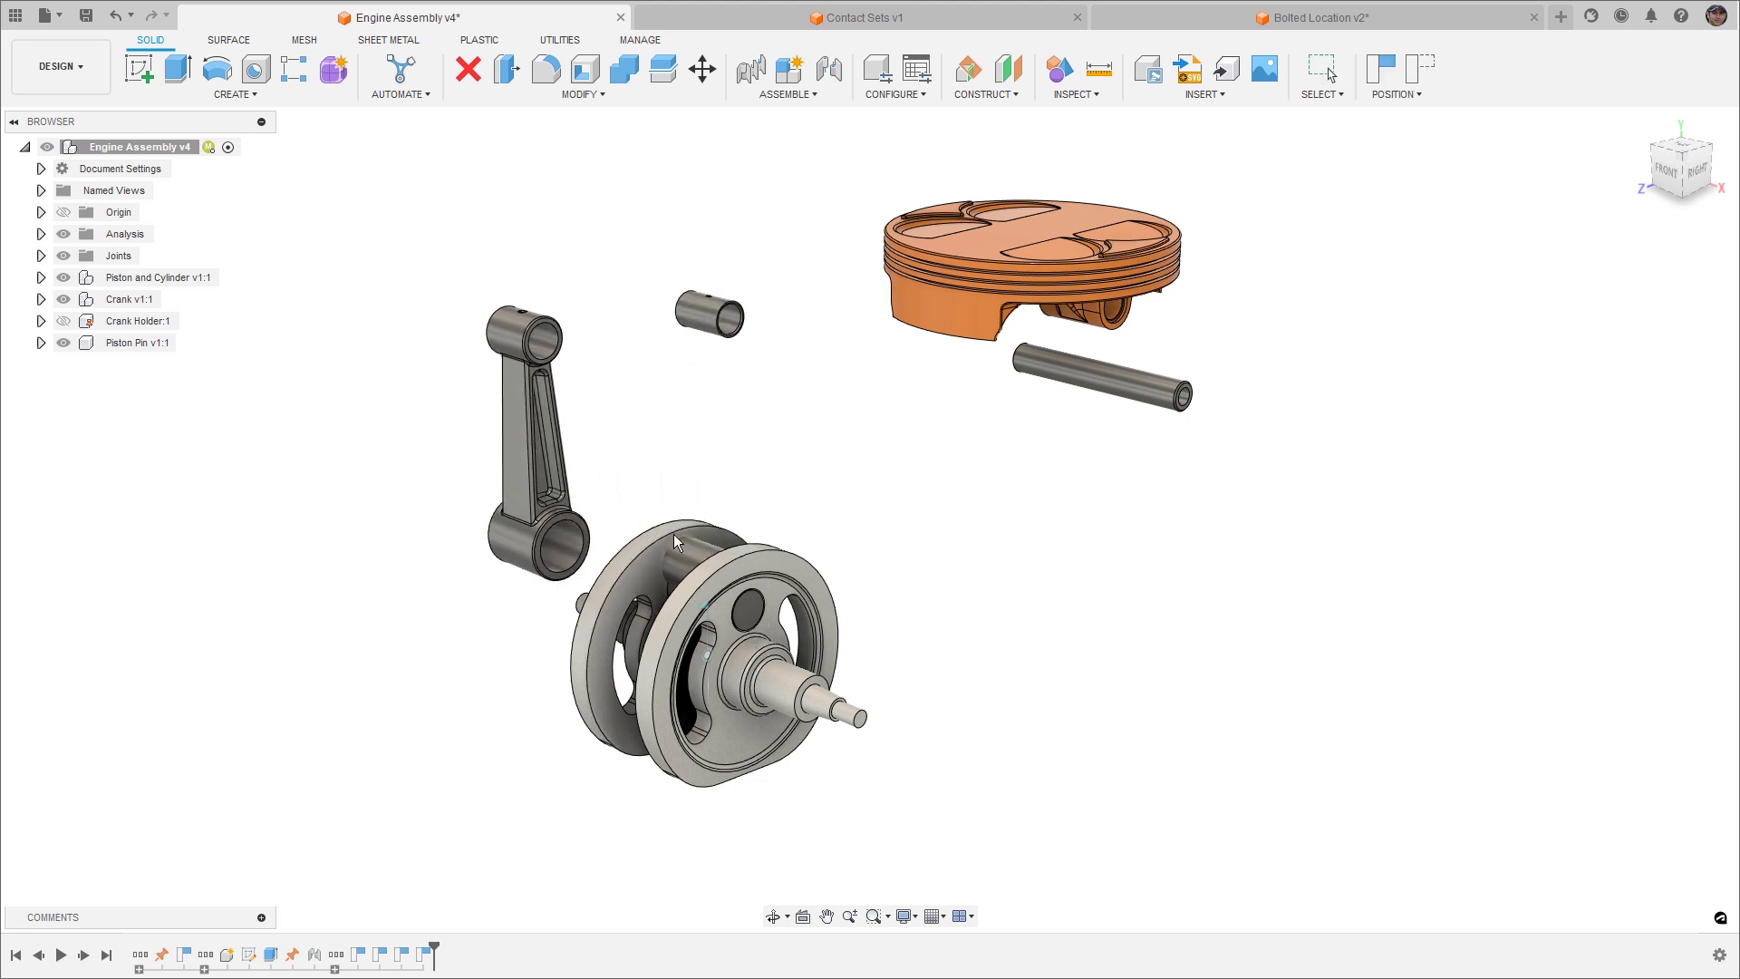
{"action": "left_click_drag", "start_coordinate": [672, 535], "coordinate": [625, 388]}
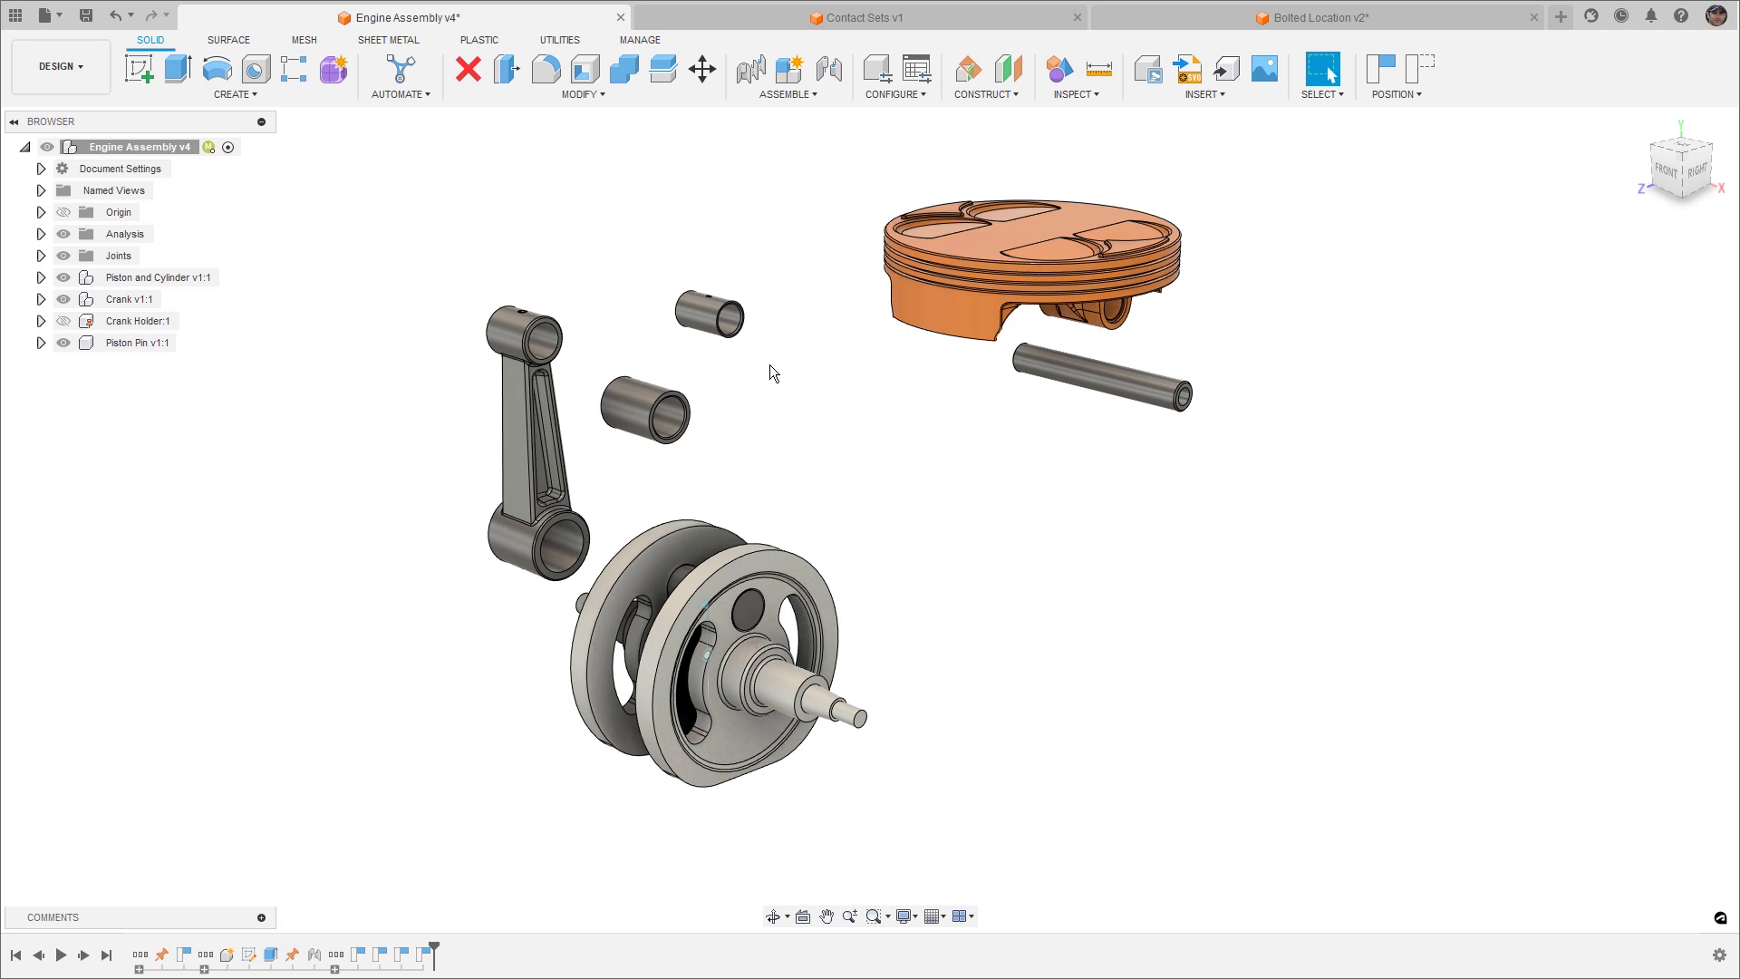
{"action": "left_click", "coordinate": [1417, 73]}
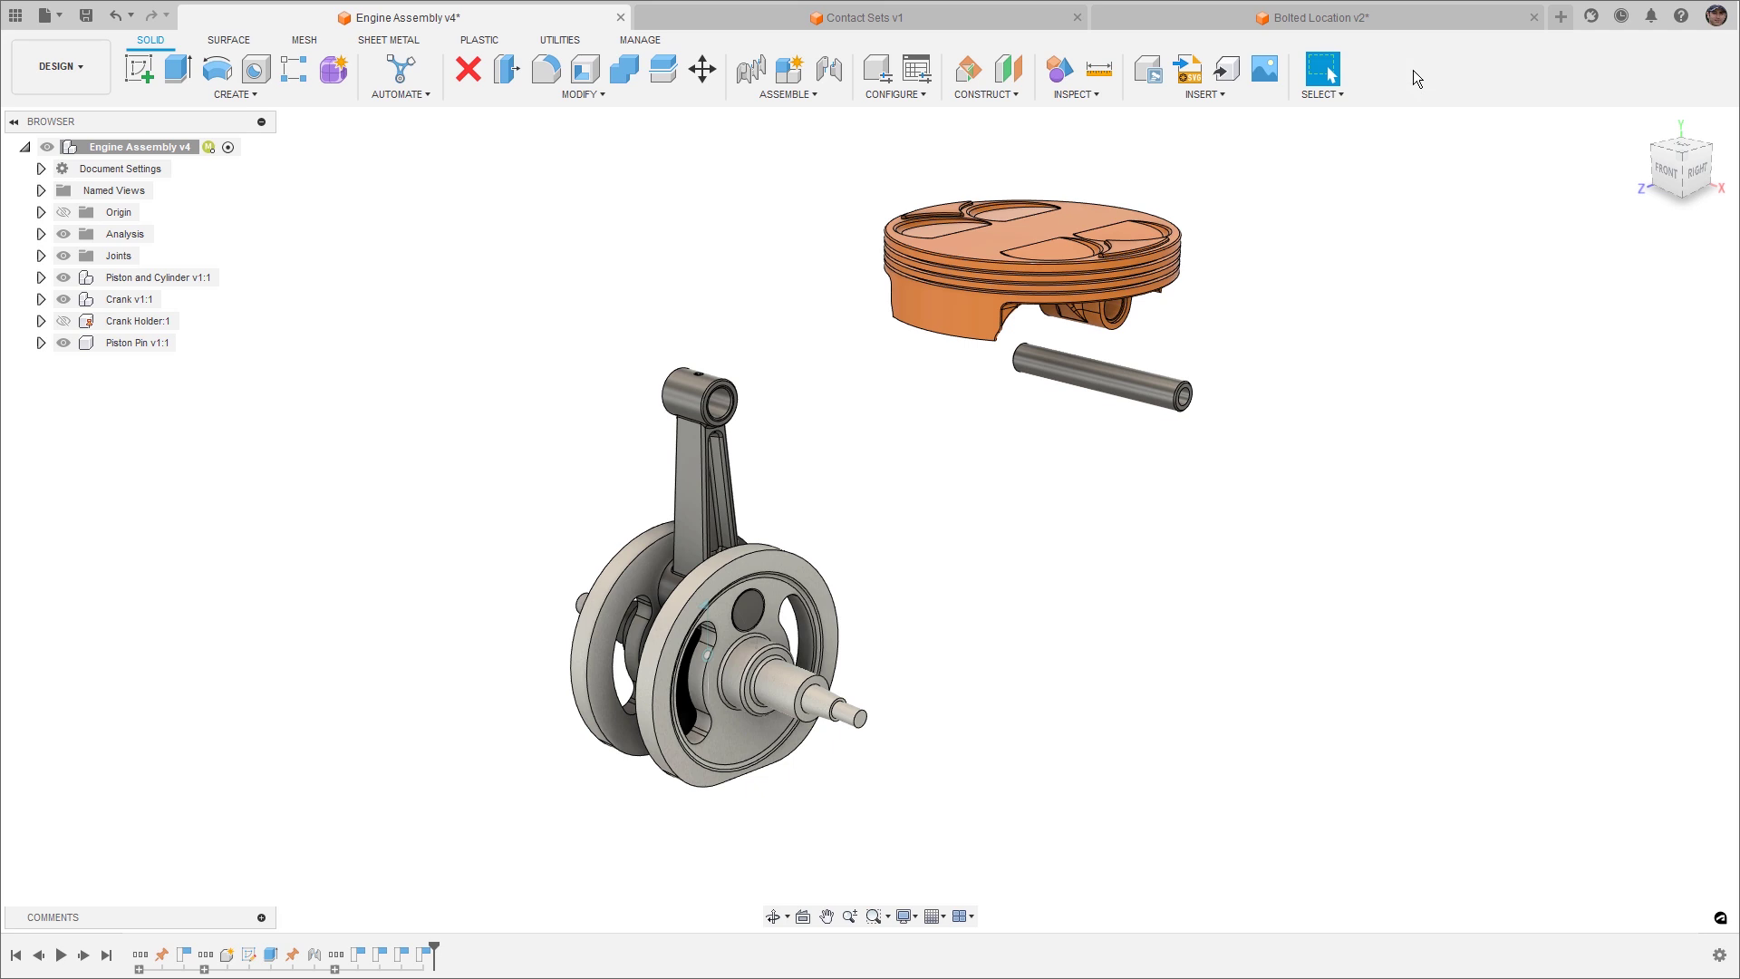
Hide Crank:1, test-drag the big end bearing and small end bushing, then revert them.
{"action": "left_click", "coordinate": [41, 299]}
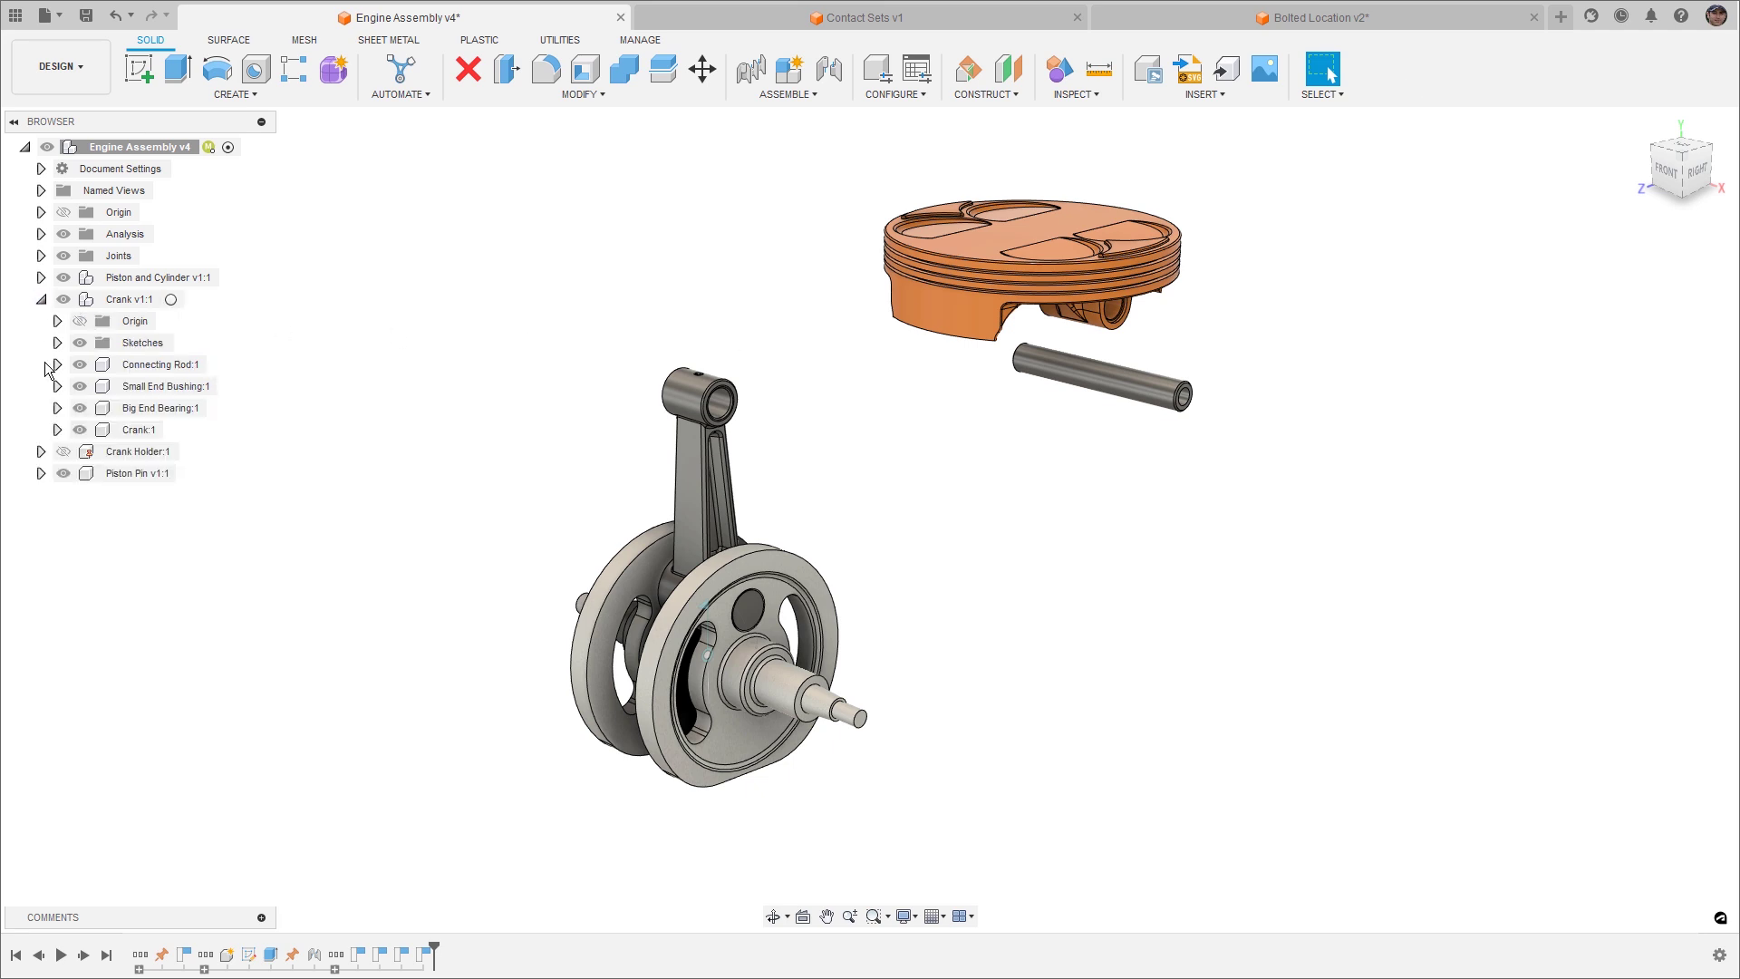
{"action": "left_click", "coordinate": [79, 430]}
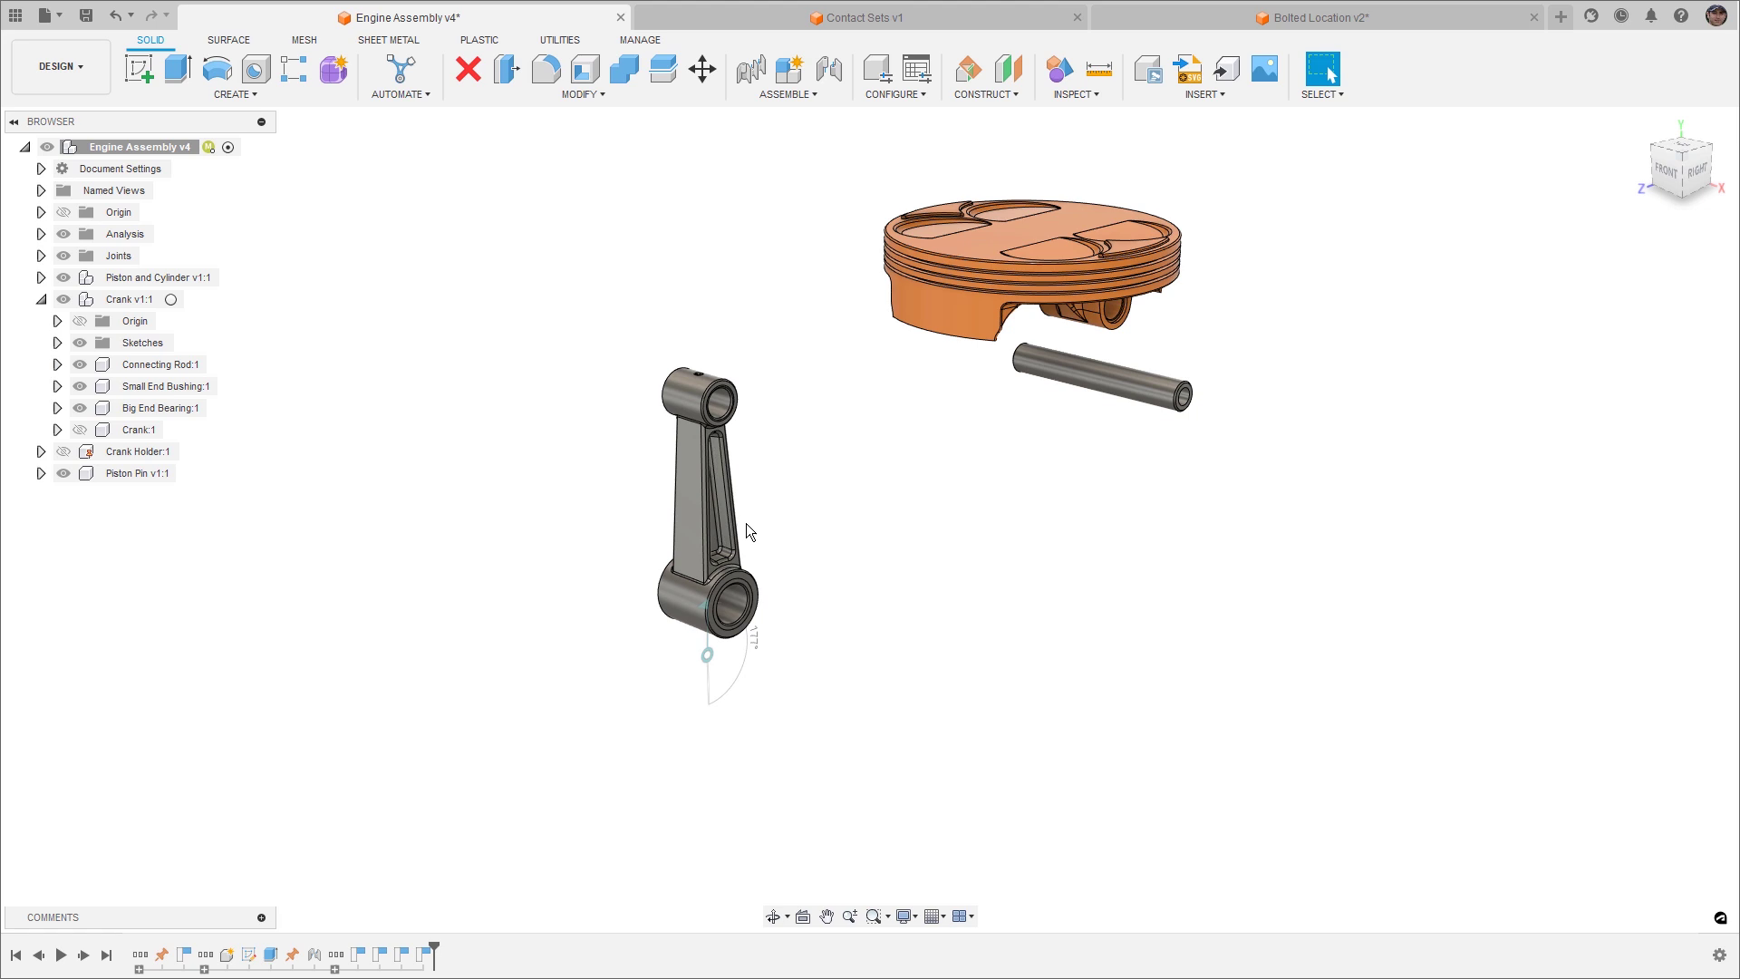
{"action": "left_click_drag", "start_coordinate": [745, 607], "coordinate": [759, 611]}
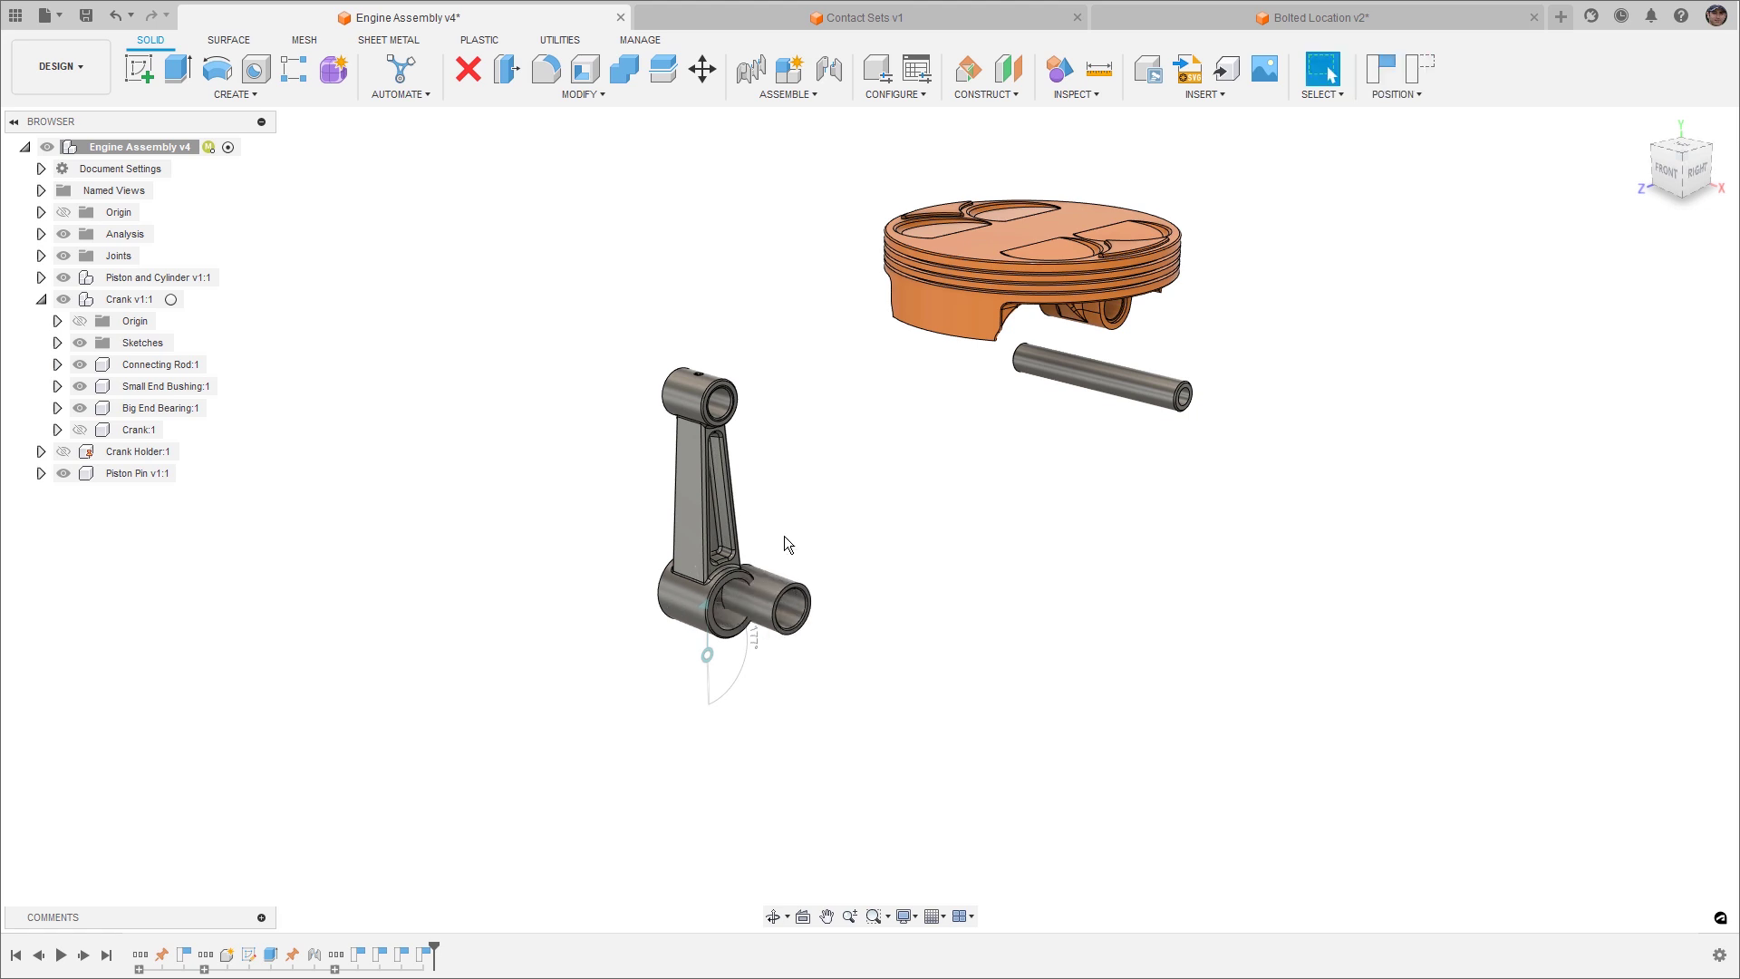
{"action": "mouse_move", "coordinate": [725, 405]}
{"action": "left_mouse_down"}
{"action": "mouse_move", "coordinate": [738, 418]}
{"action": "mouse_move", "coordinate": [720, 437]}
{"action": "left_mouse_up"}
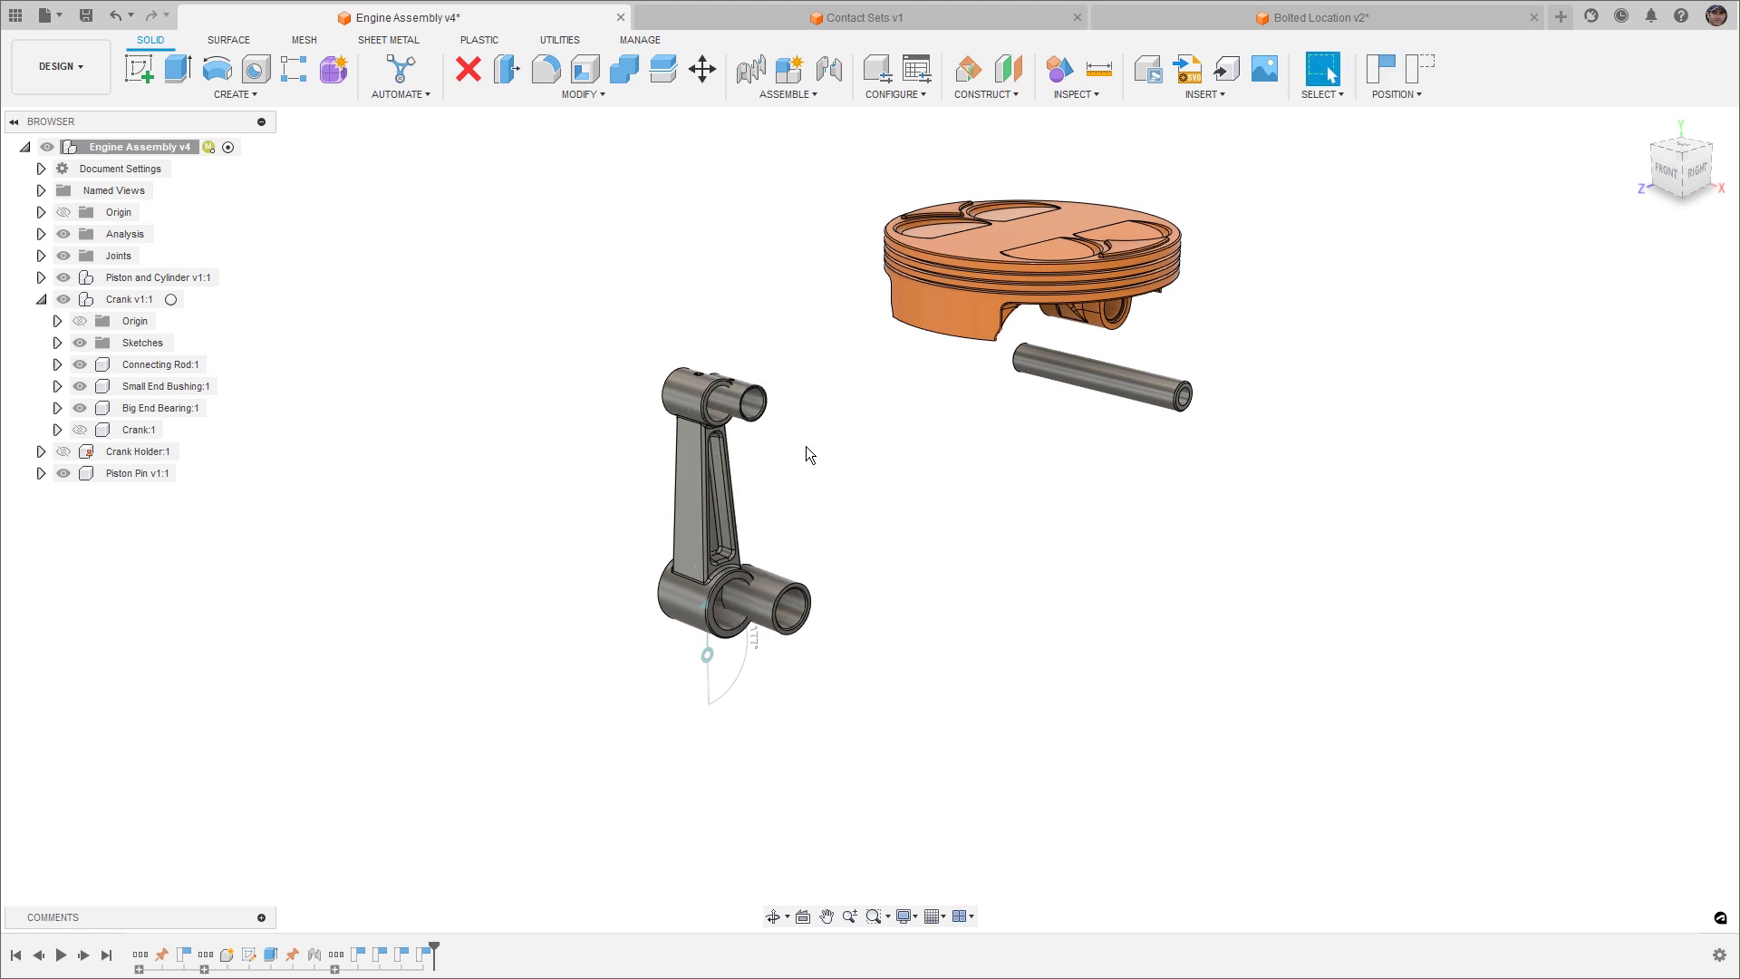
{"action": "left_click", "coordinate": [1420, 72]}
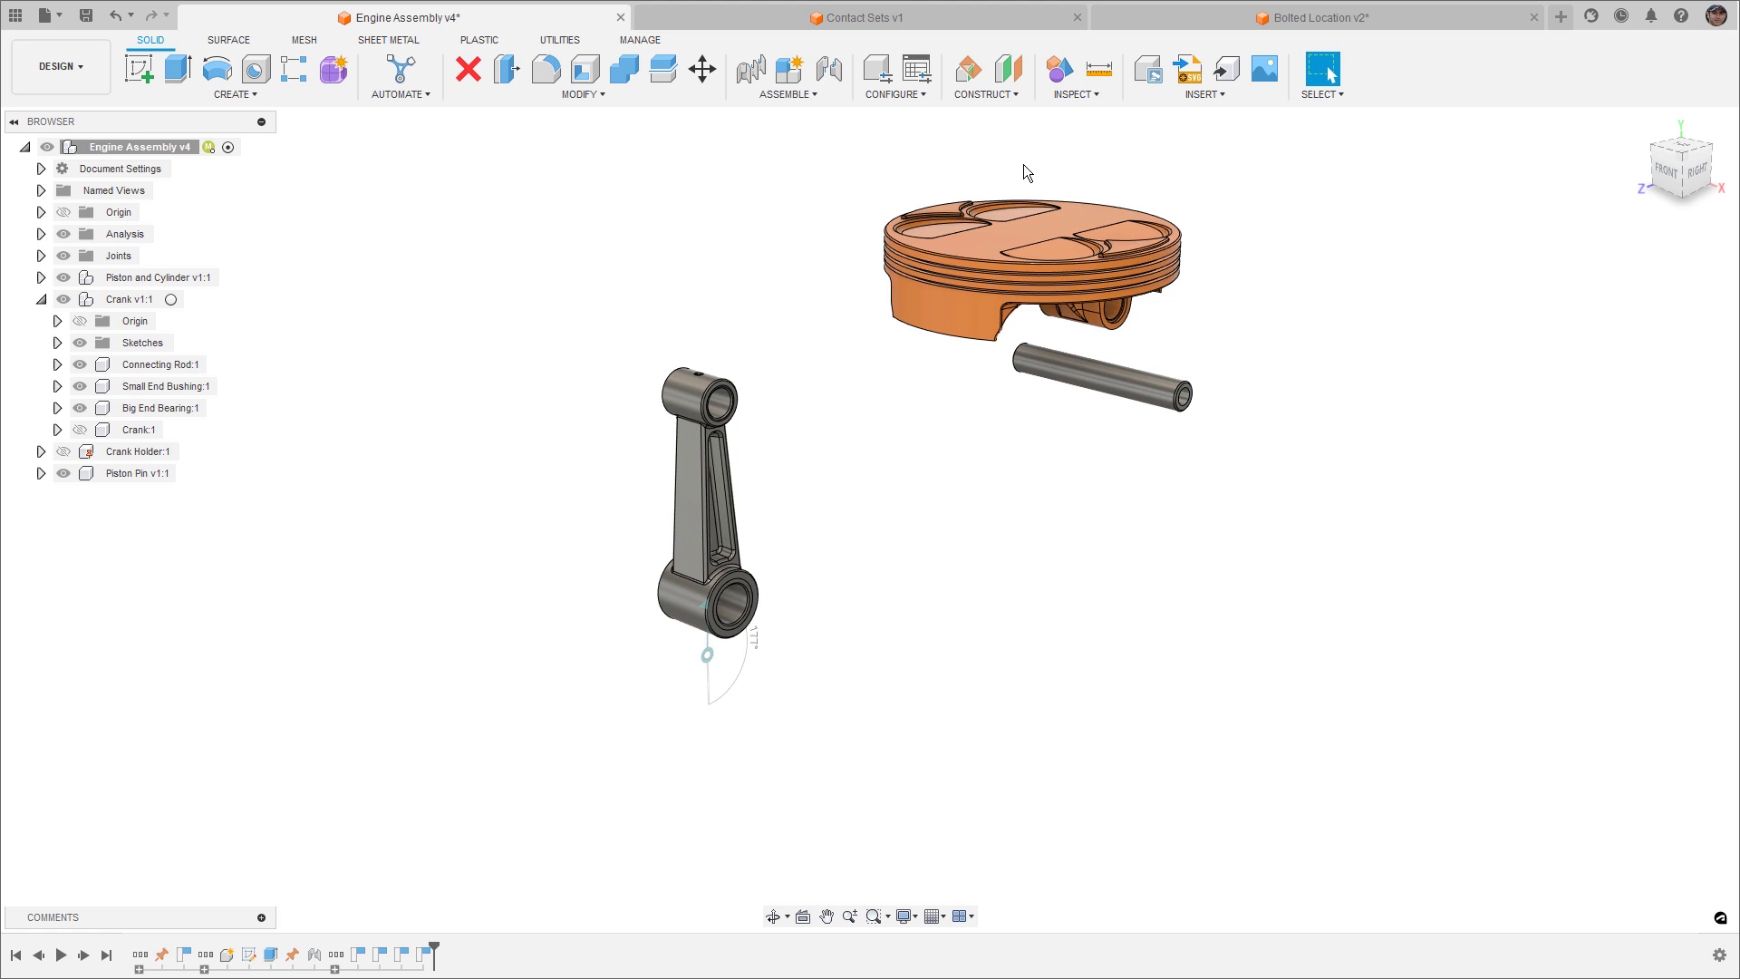
Make a Rigid Group of the connecting rod, small end bushing and big end bearing, then test-drag it.
{"action": "left_click", "coordinate": [787, 95]}
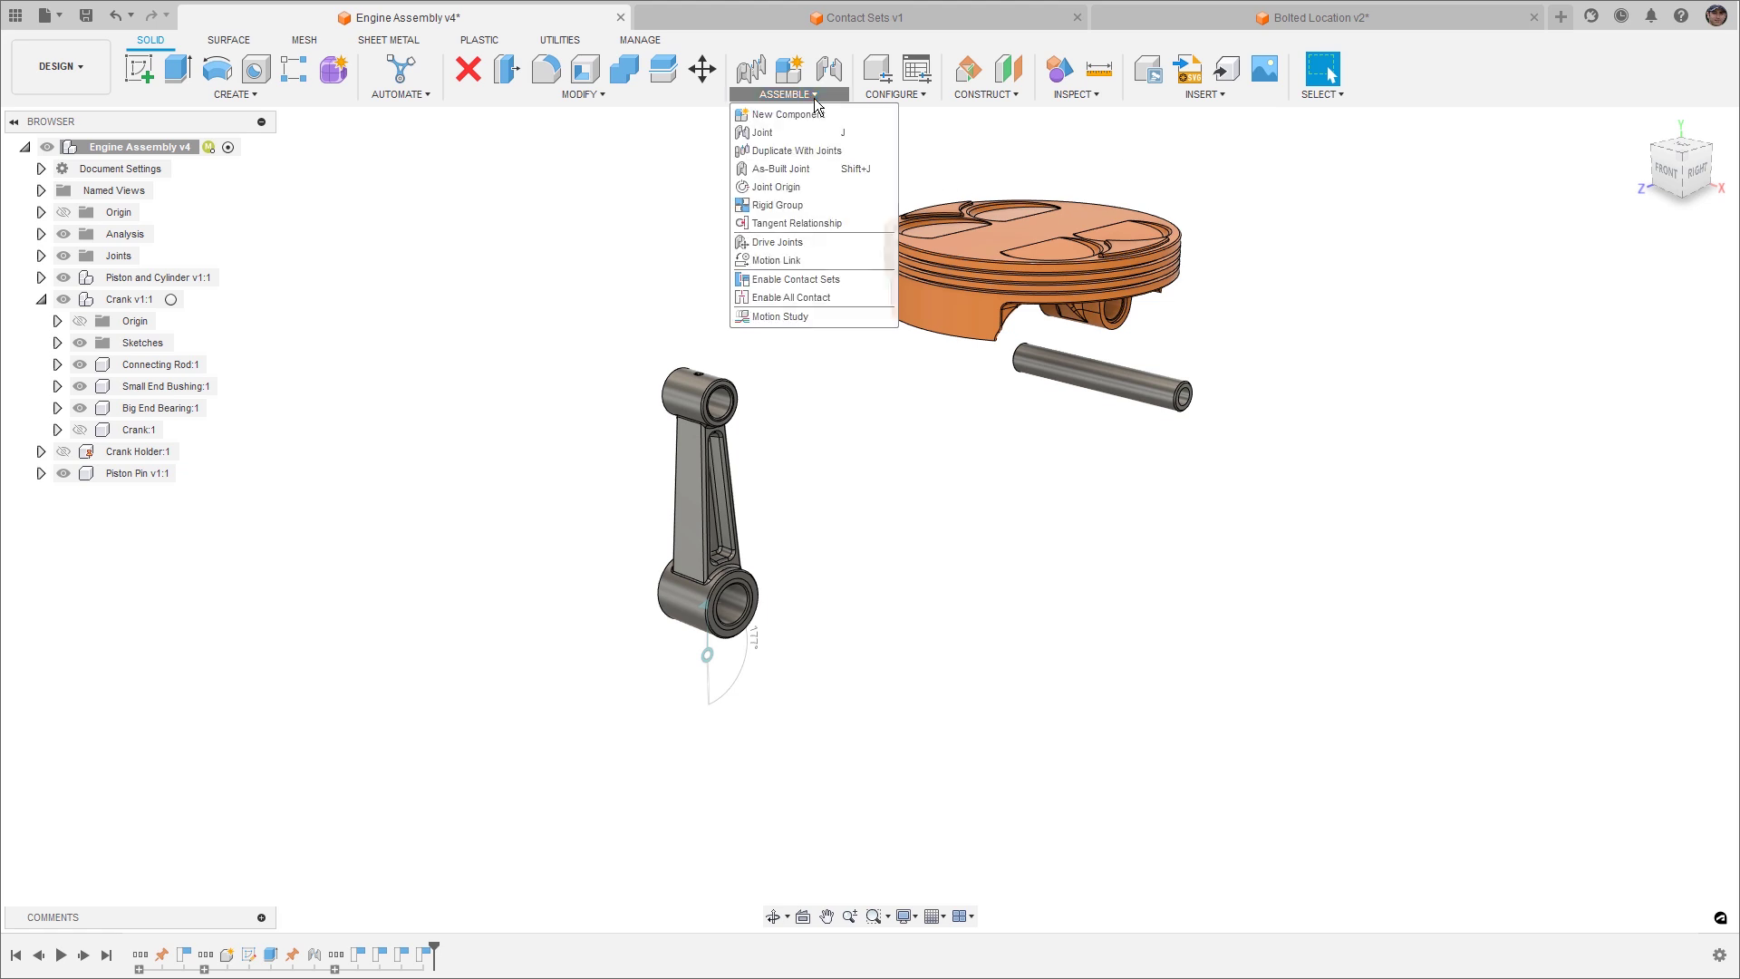
{"action": "left_click", "coordinate": [805, 208]}
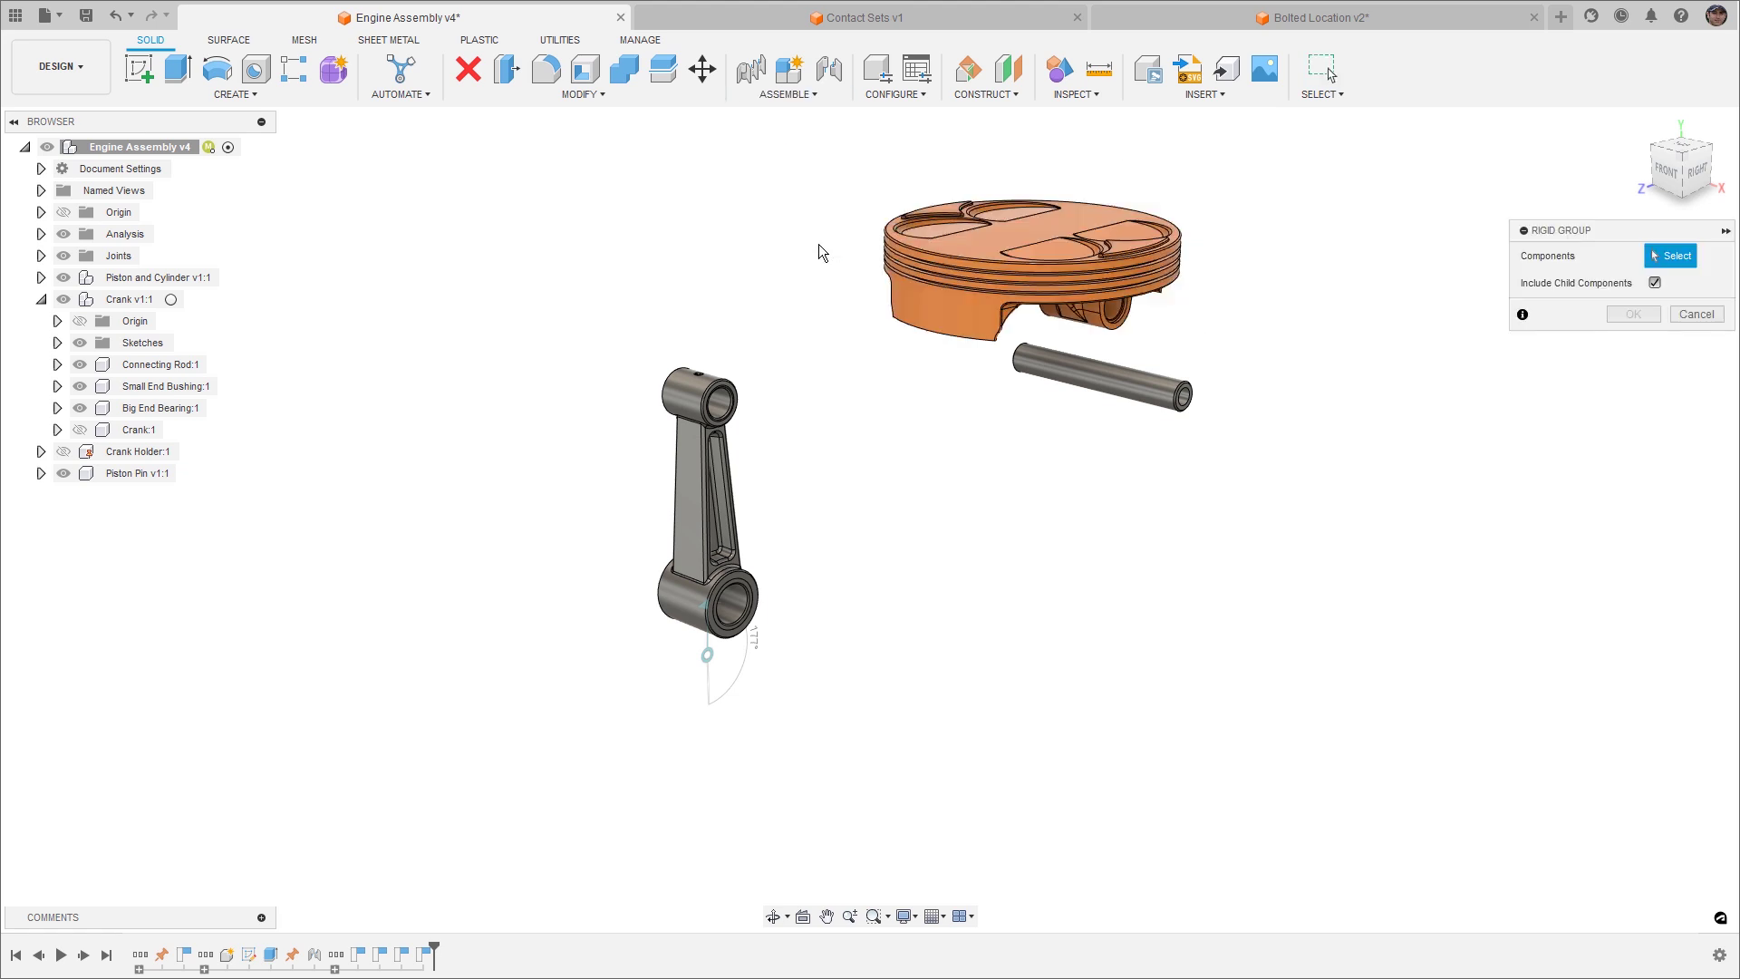
{"action": "left_click", "coordinate": [698, 487]}
{"action": "left_click", "coordinate": [726, 413]}
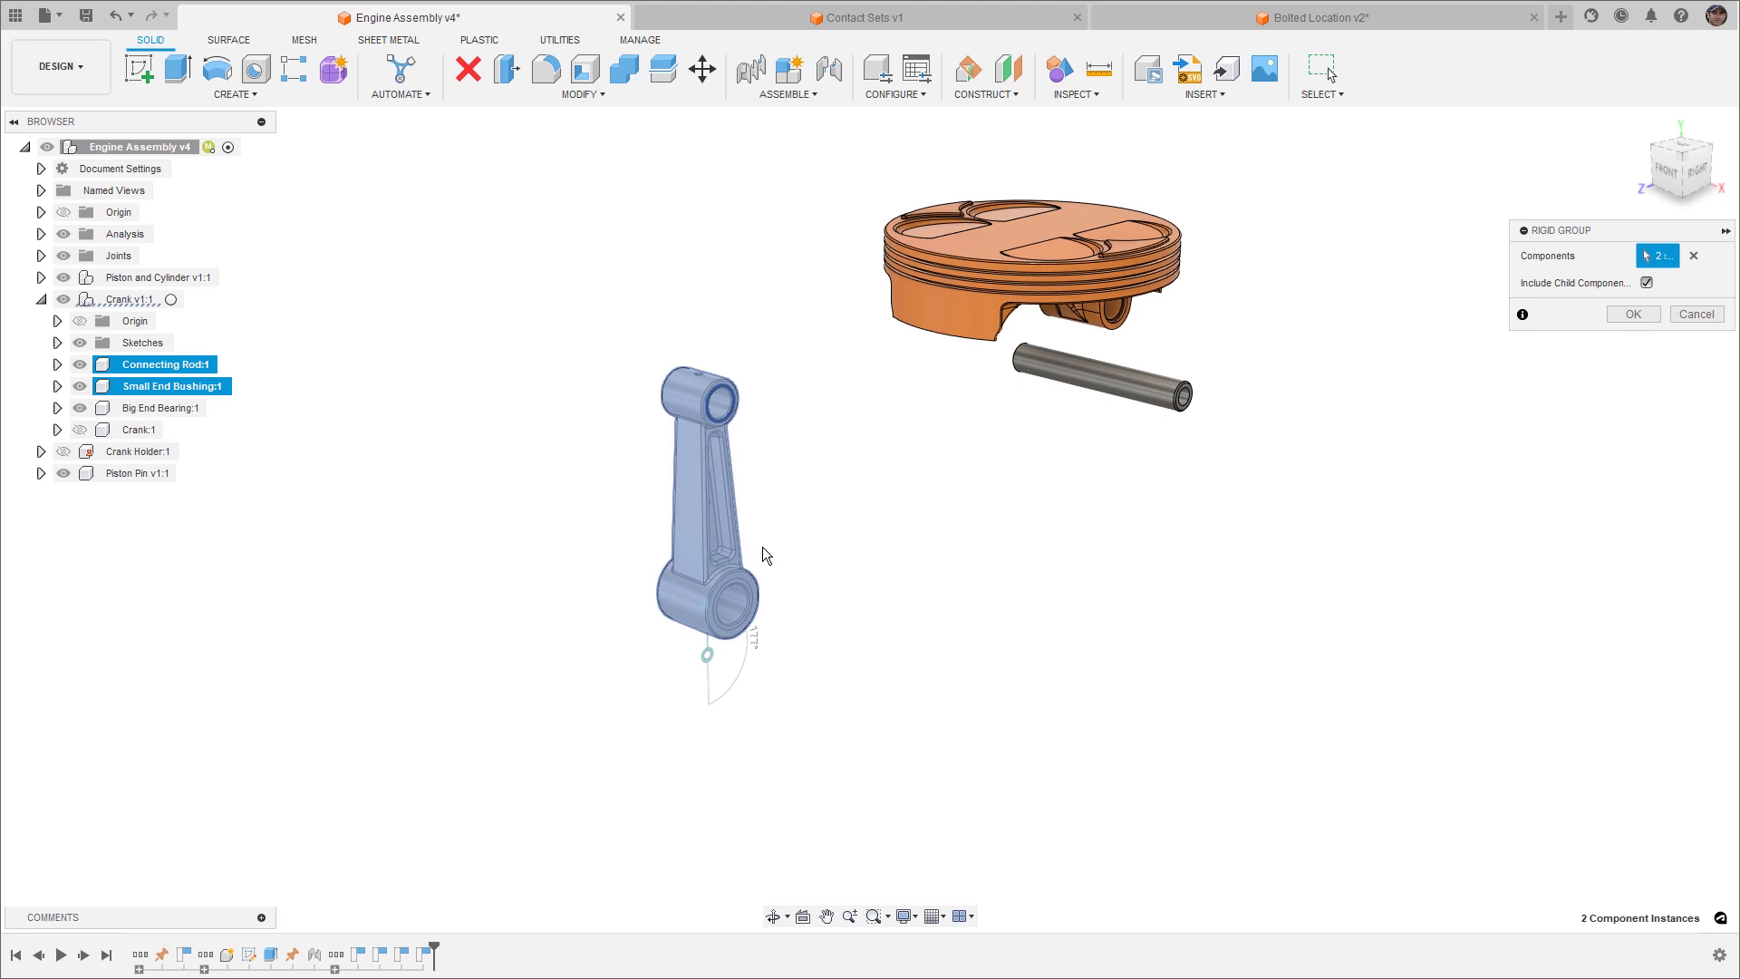
{"action": "left_click", "coordinate": [743, 598]}
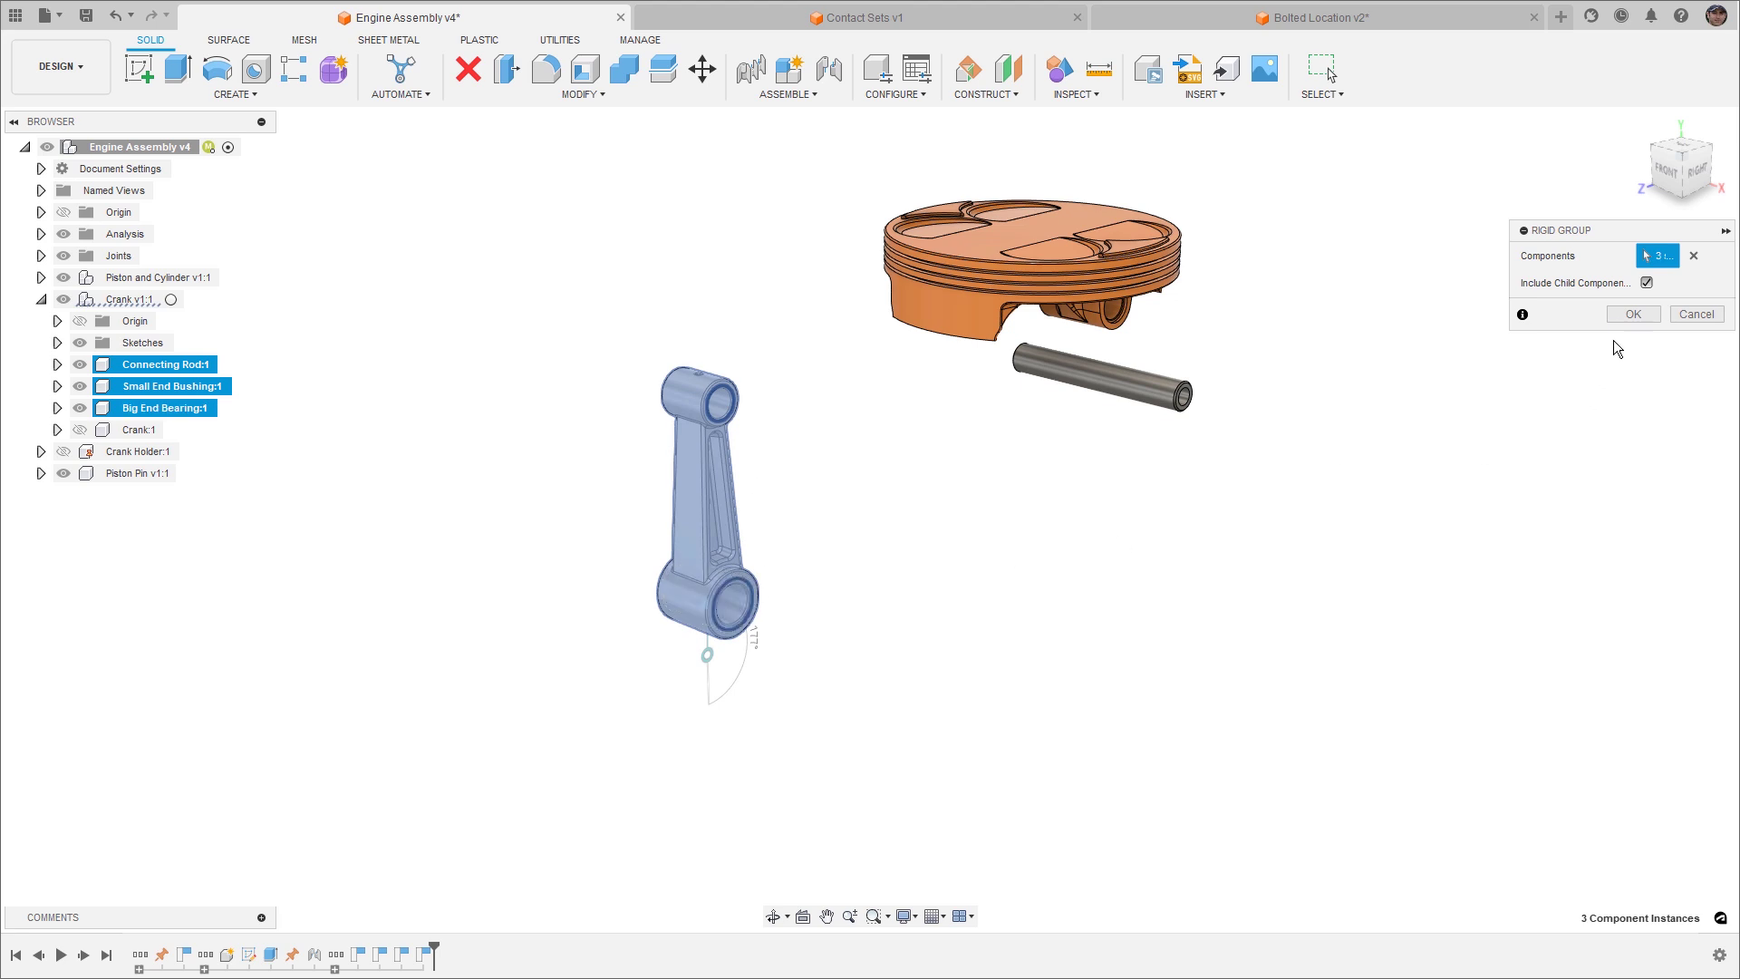
{"action": "left_click", "coordinate": [1629, 315]}
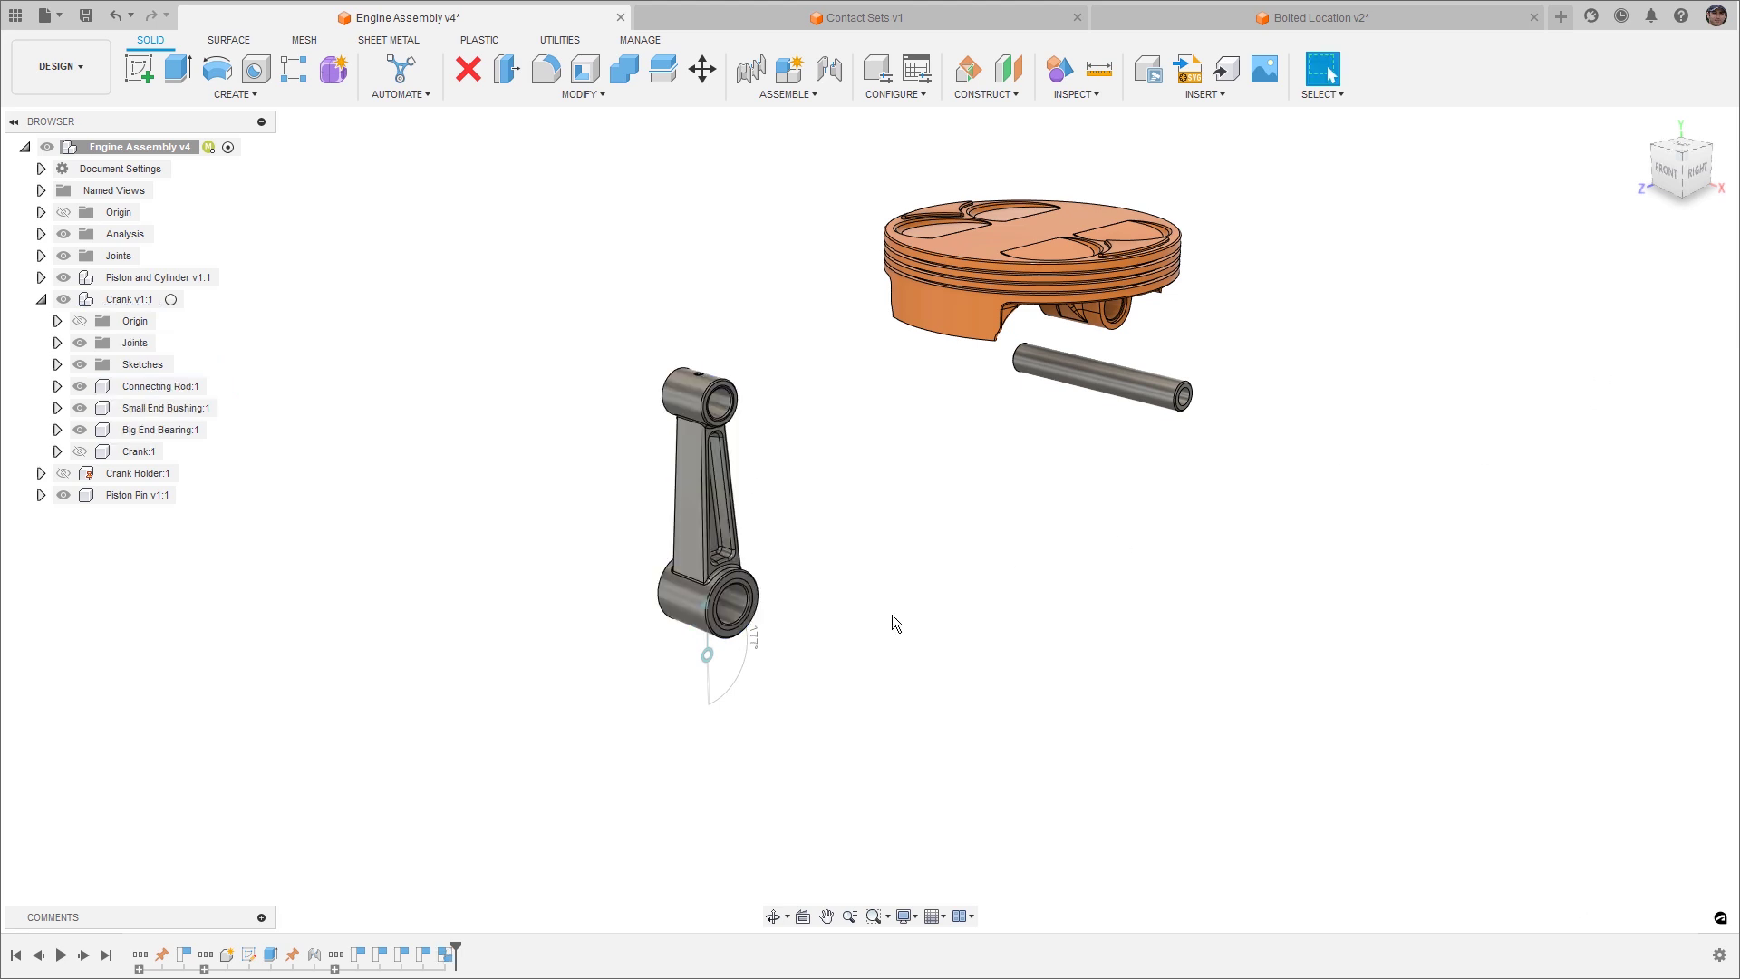
{"action": "left_click_drag", "start_coordinate": [736, 509], "coordinate": [769, 486]}
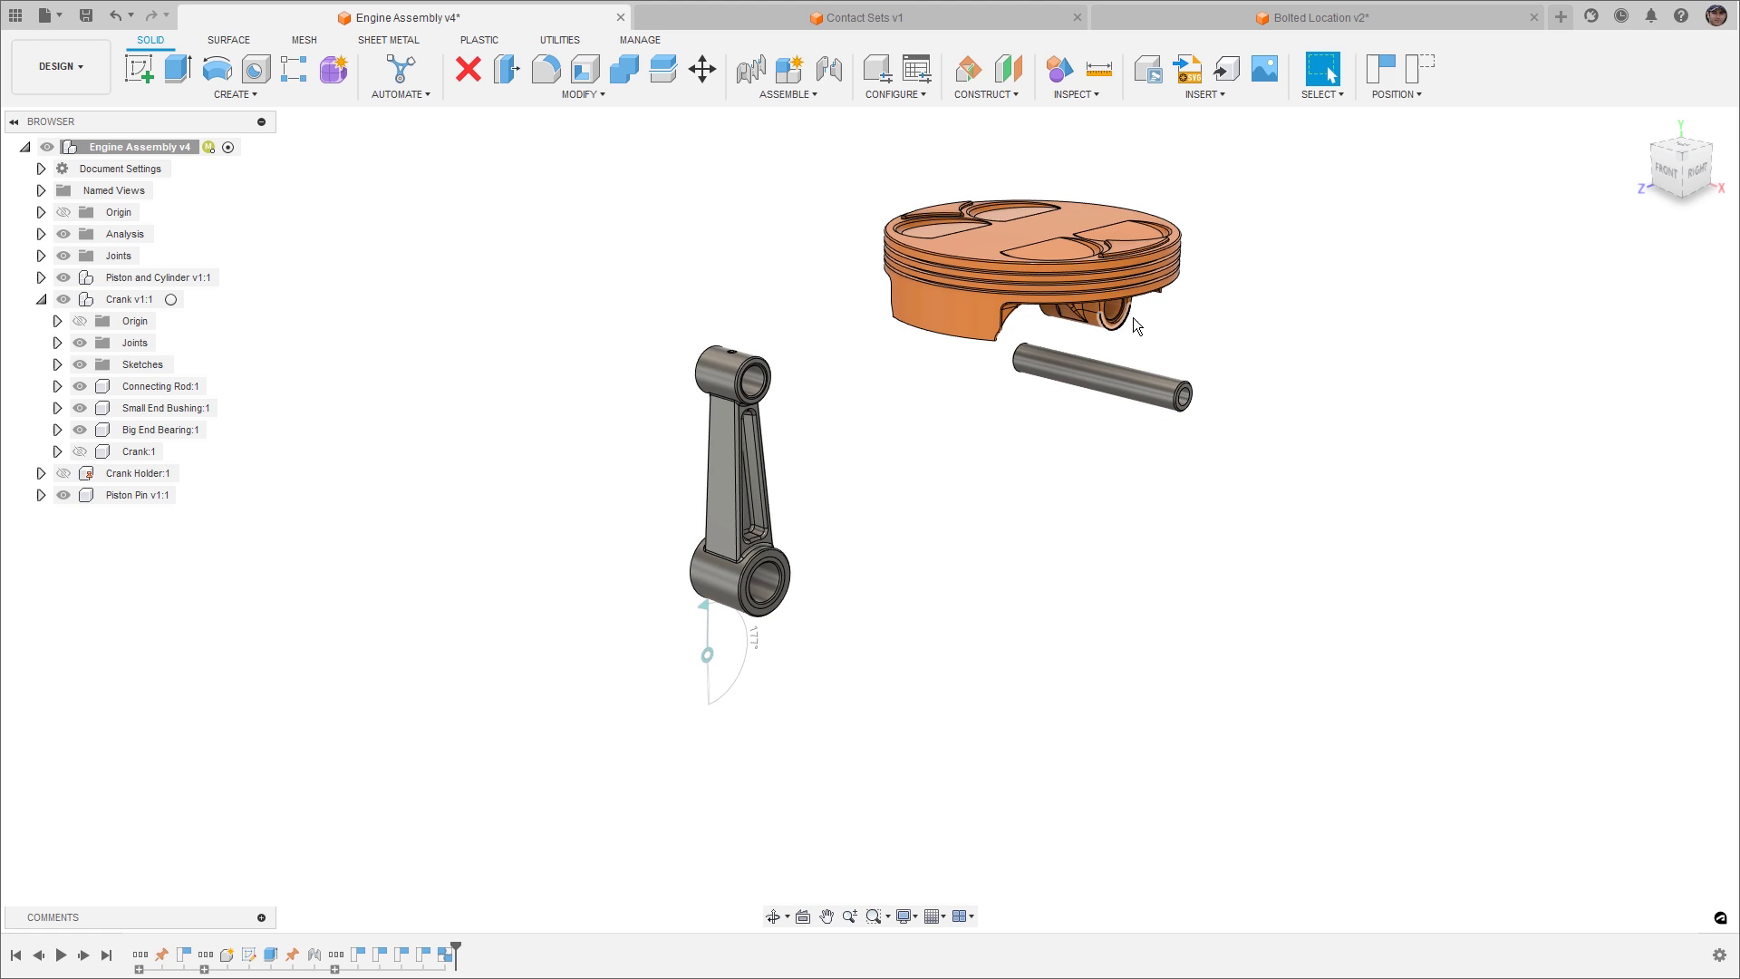
Restore the rod's position, show the crank again, and start a Revolute as-built joint.
{"action": "left_click", "coordinate": [1420, 68]}
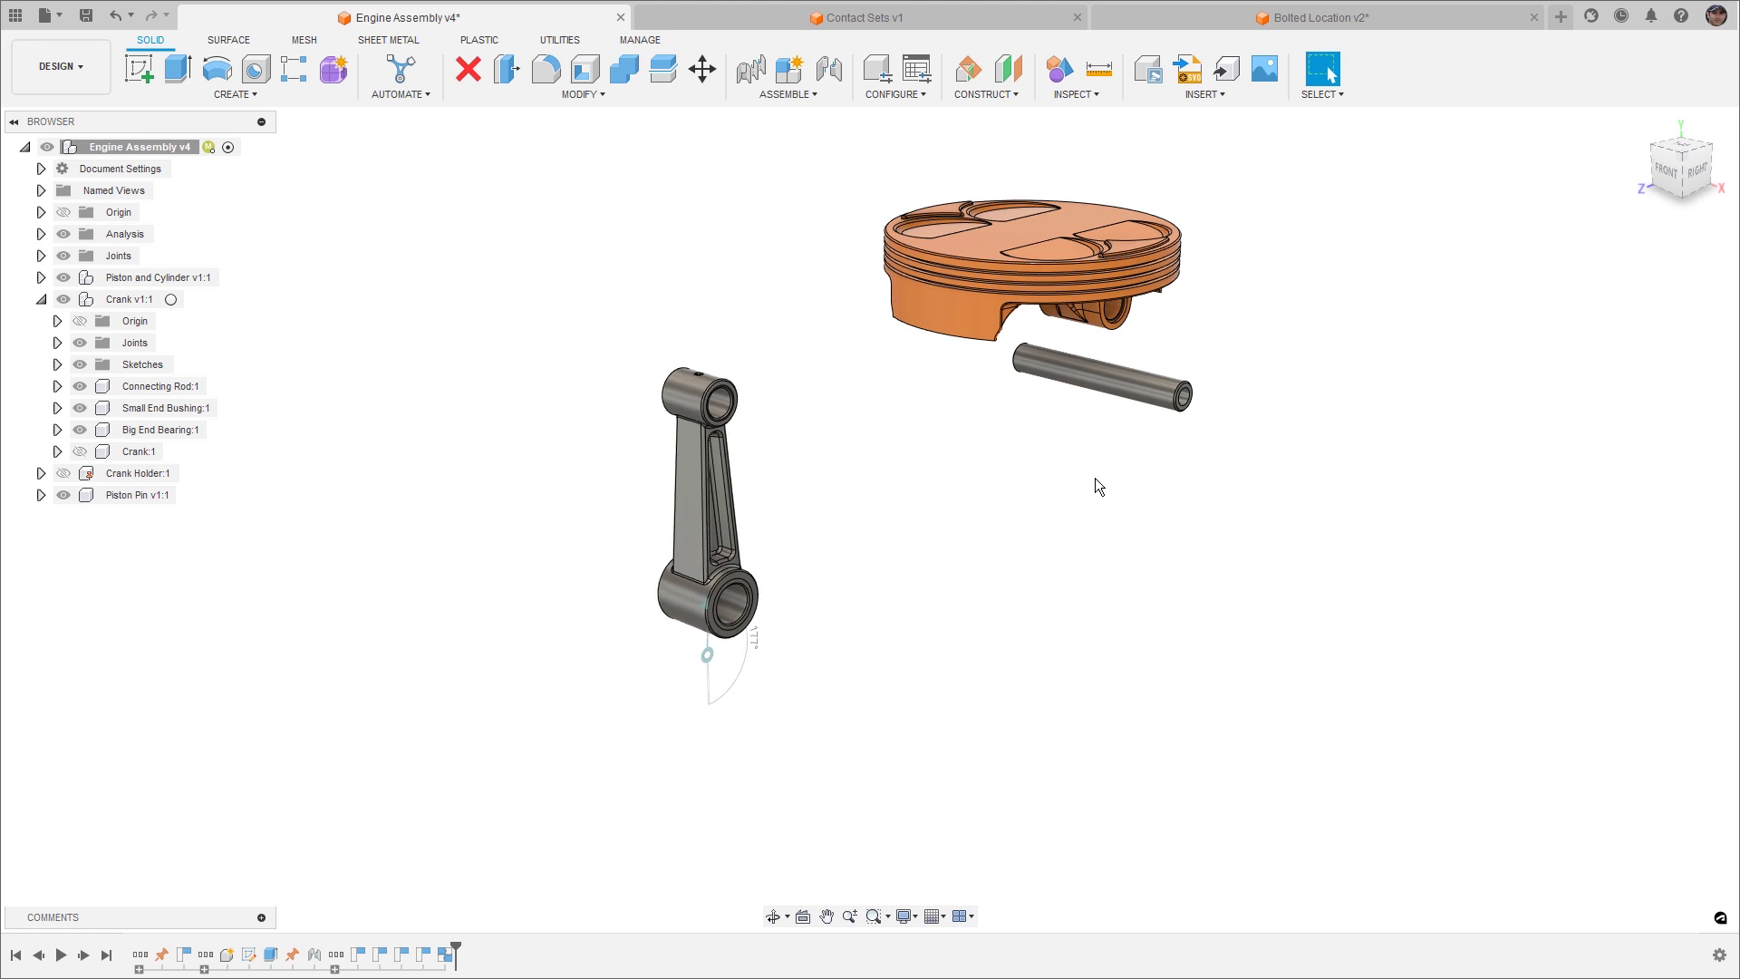
{"action": "left_click", "coordinate": [80, 452]}
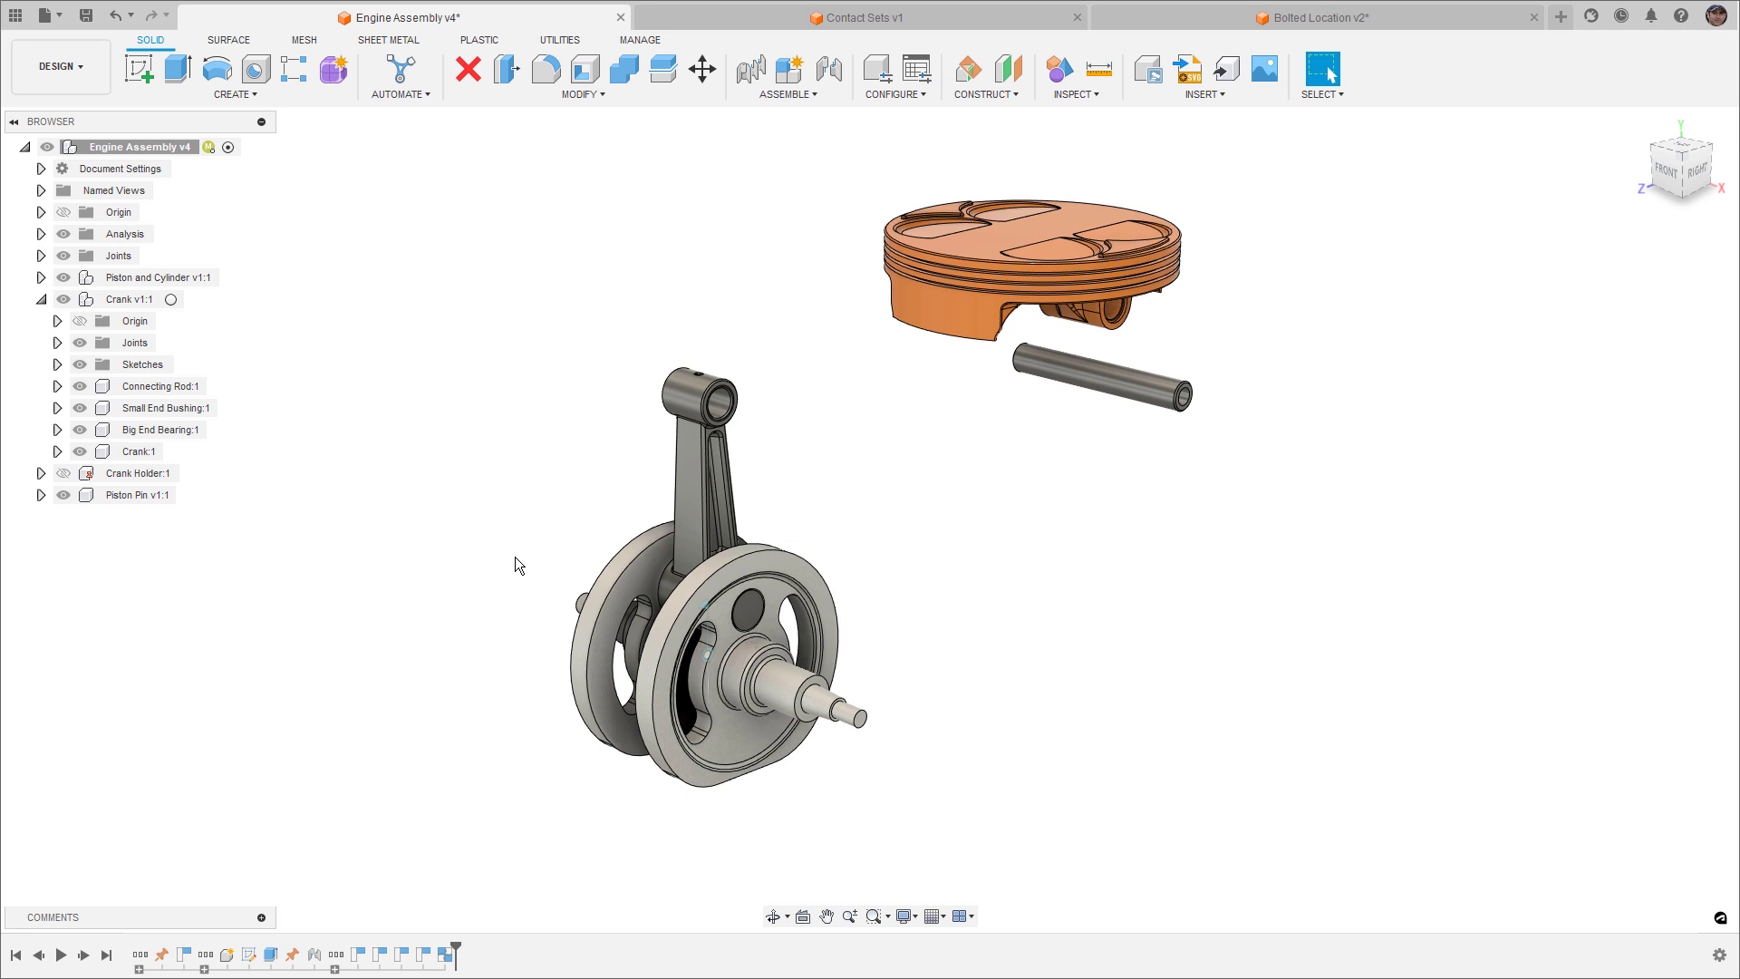
{"action": "left_click", "coordinate": [788, 95]}
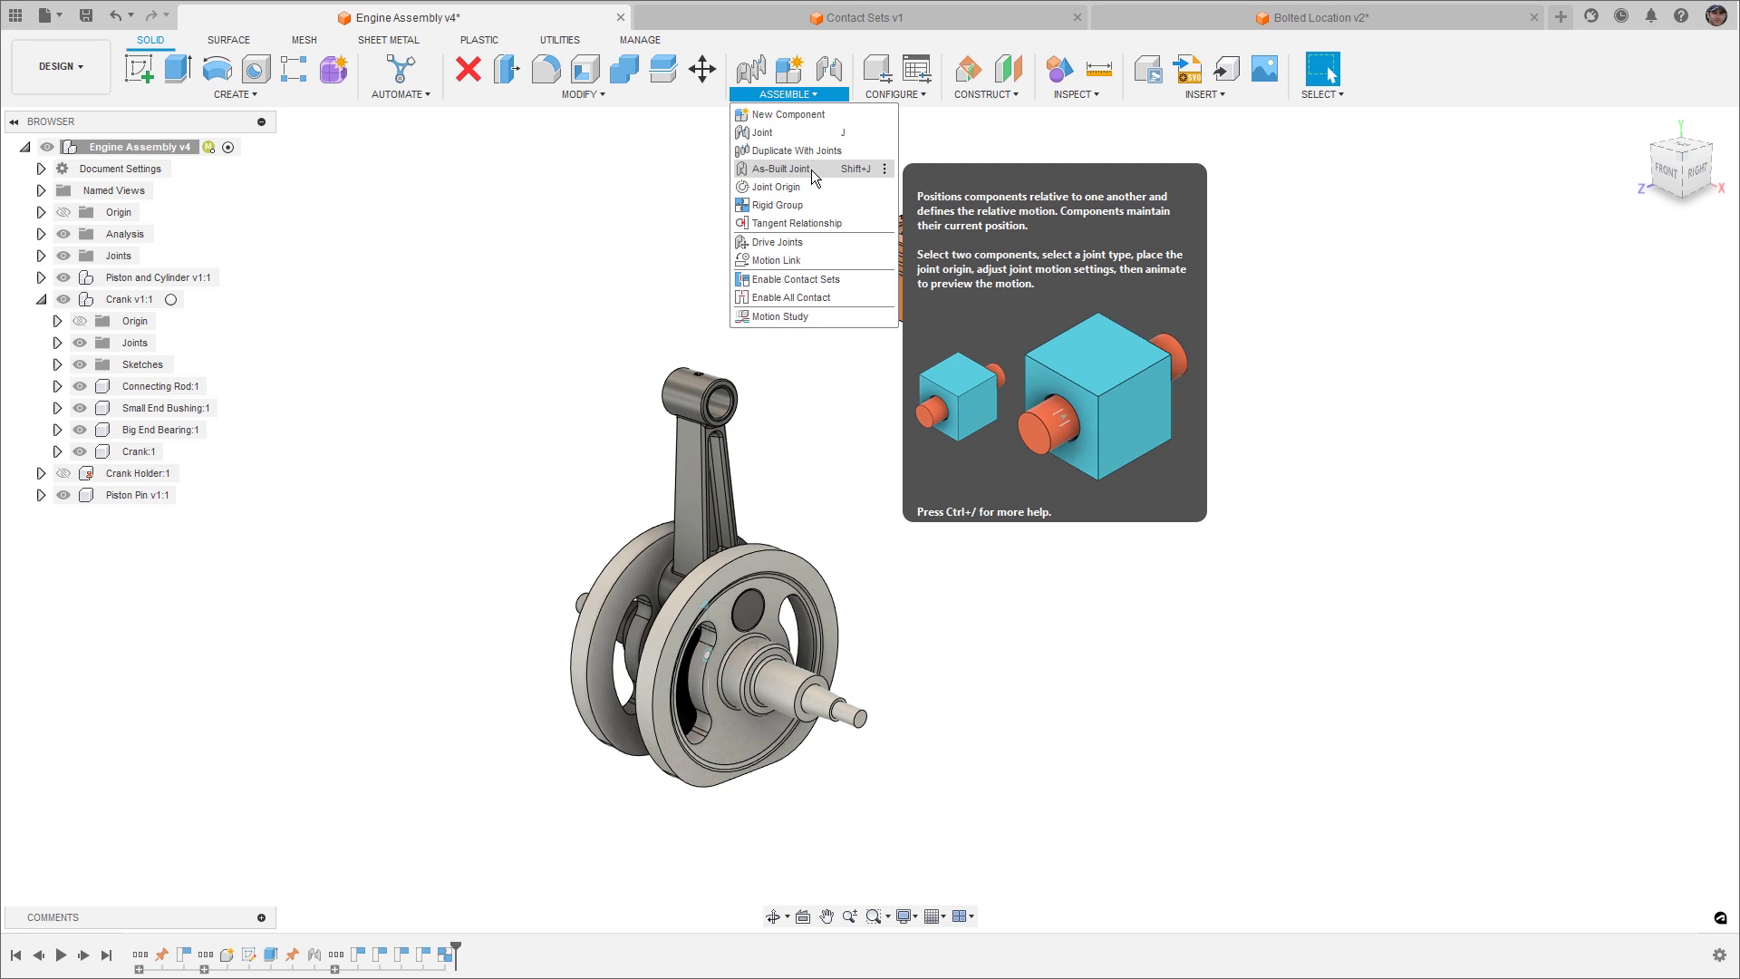
{"action": "left_click", "coordinate": [781, 169]}
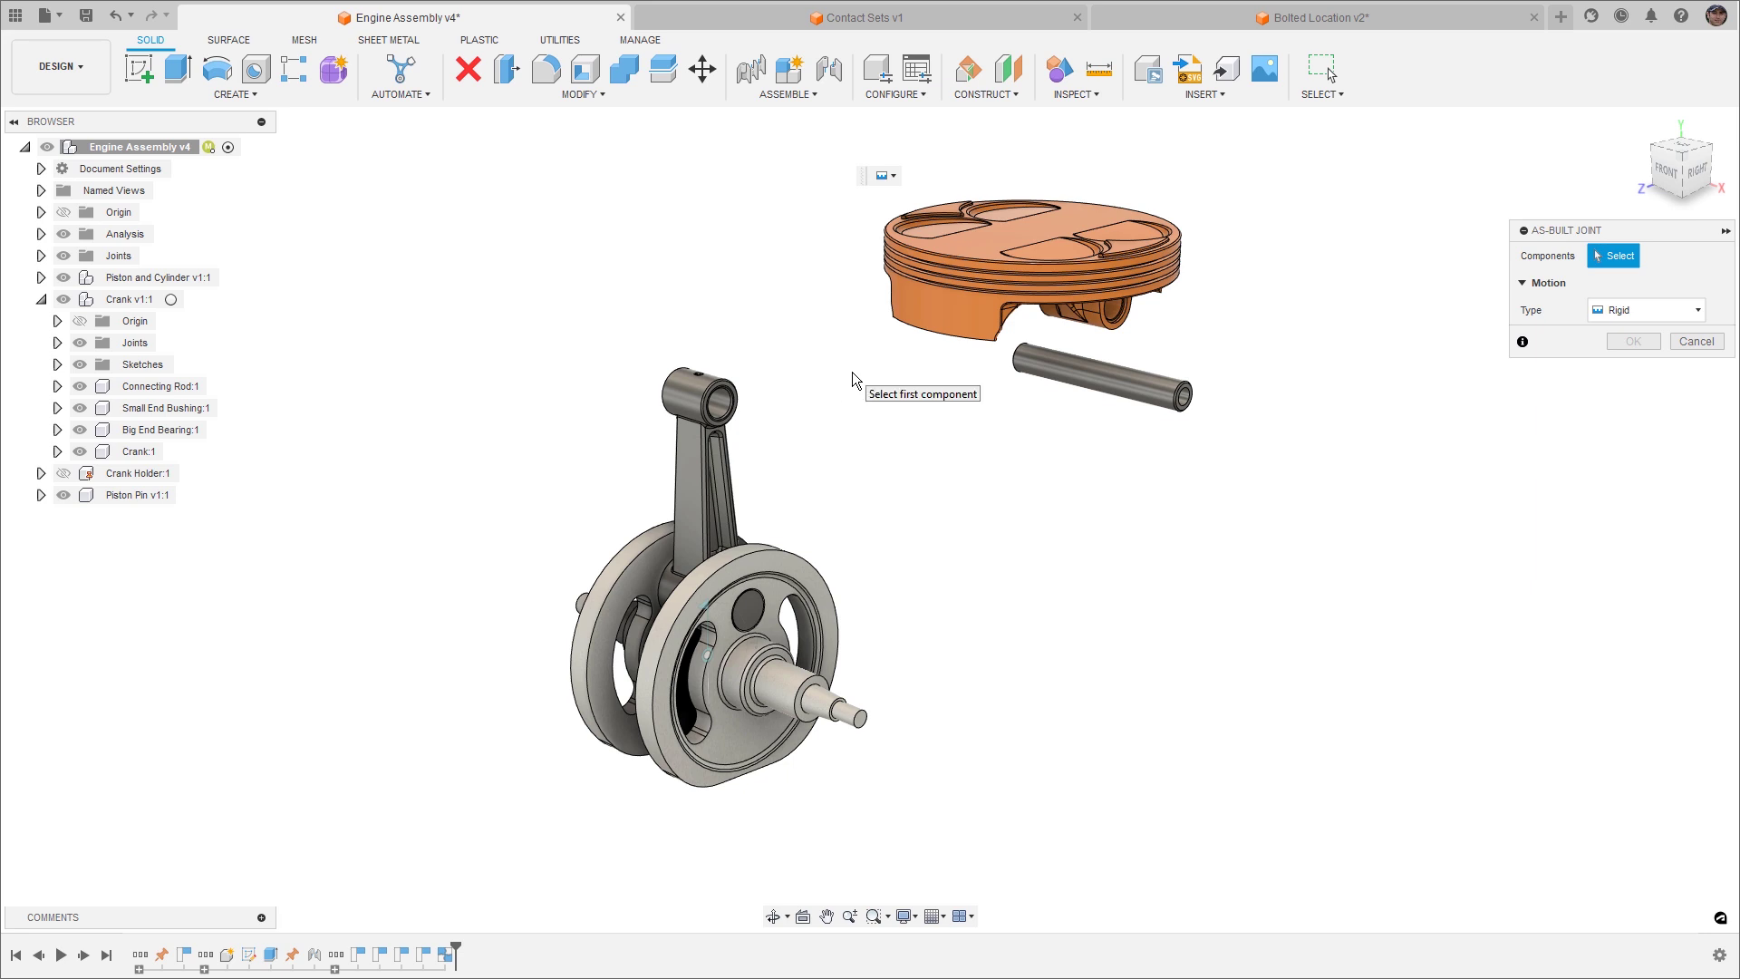
{"action": "left_click", "coordinate": [1655, 310]}
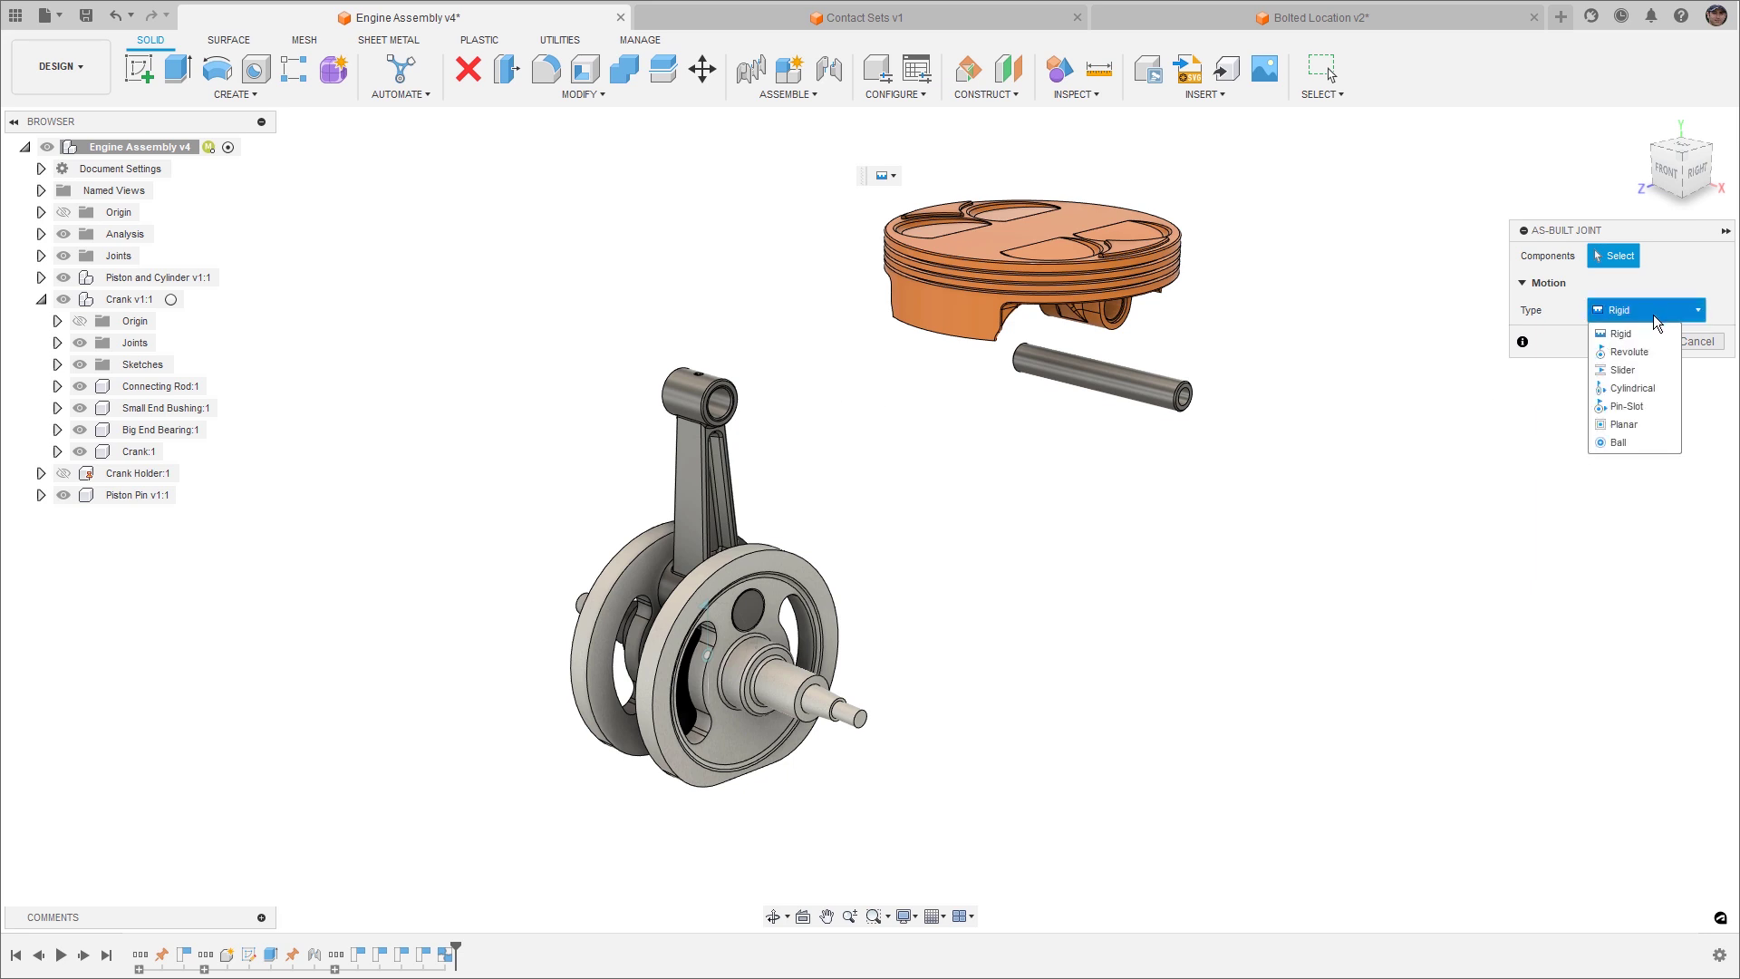
{"action": "left_click", "coordinate": [1644, 353]}
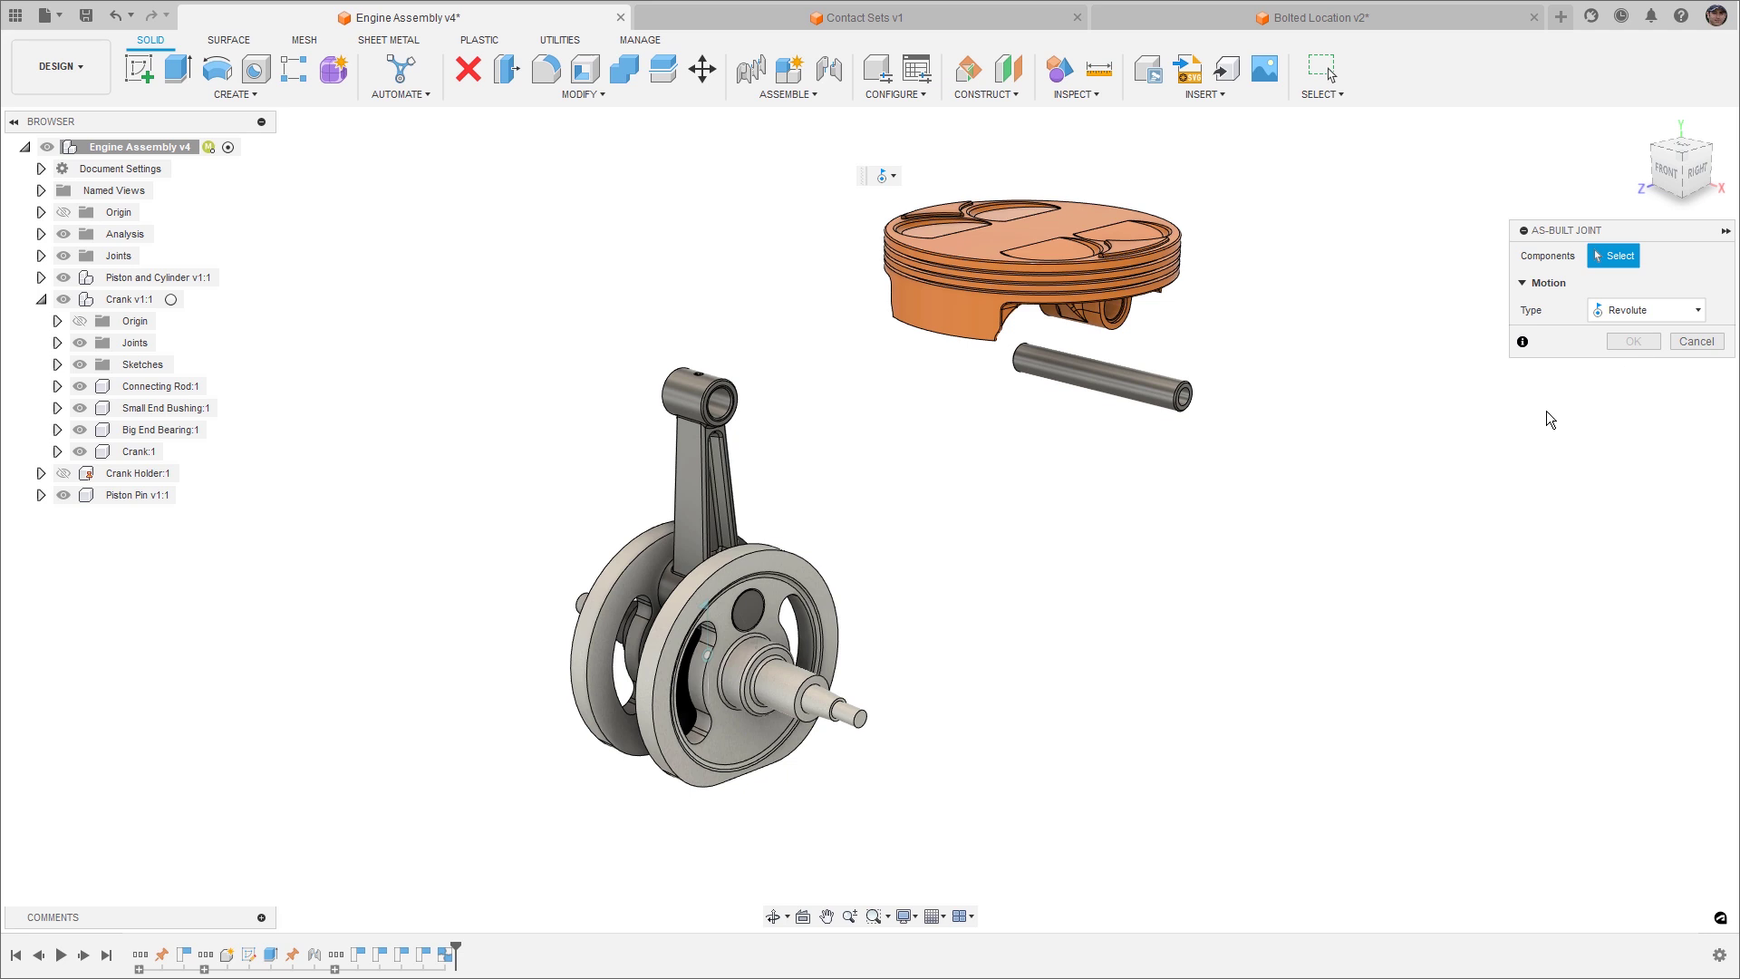
Join the connecting rod to the crank at the crank pin centre, then swing the rod to test.
{"action": "left_click", "coordinate": [712, 480]}
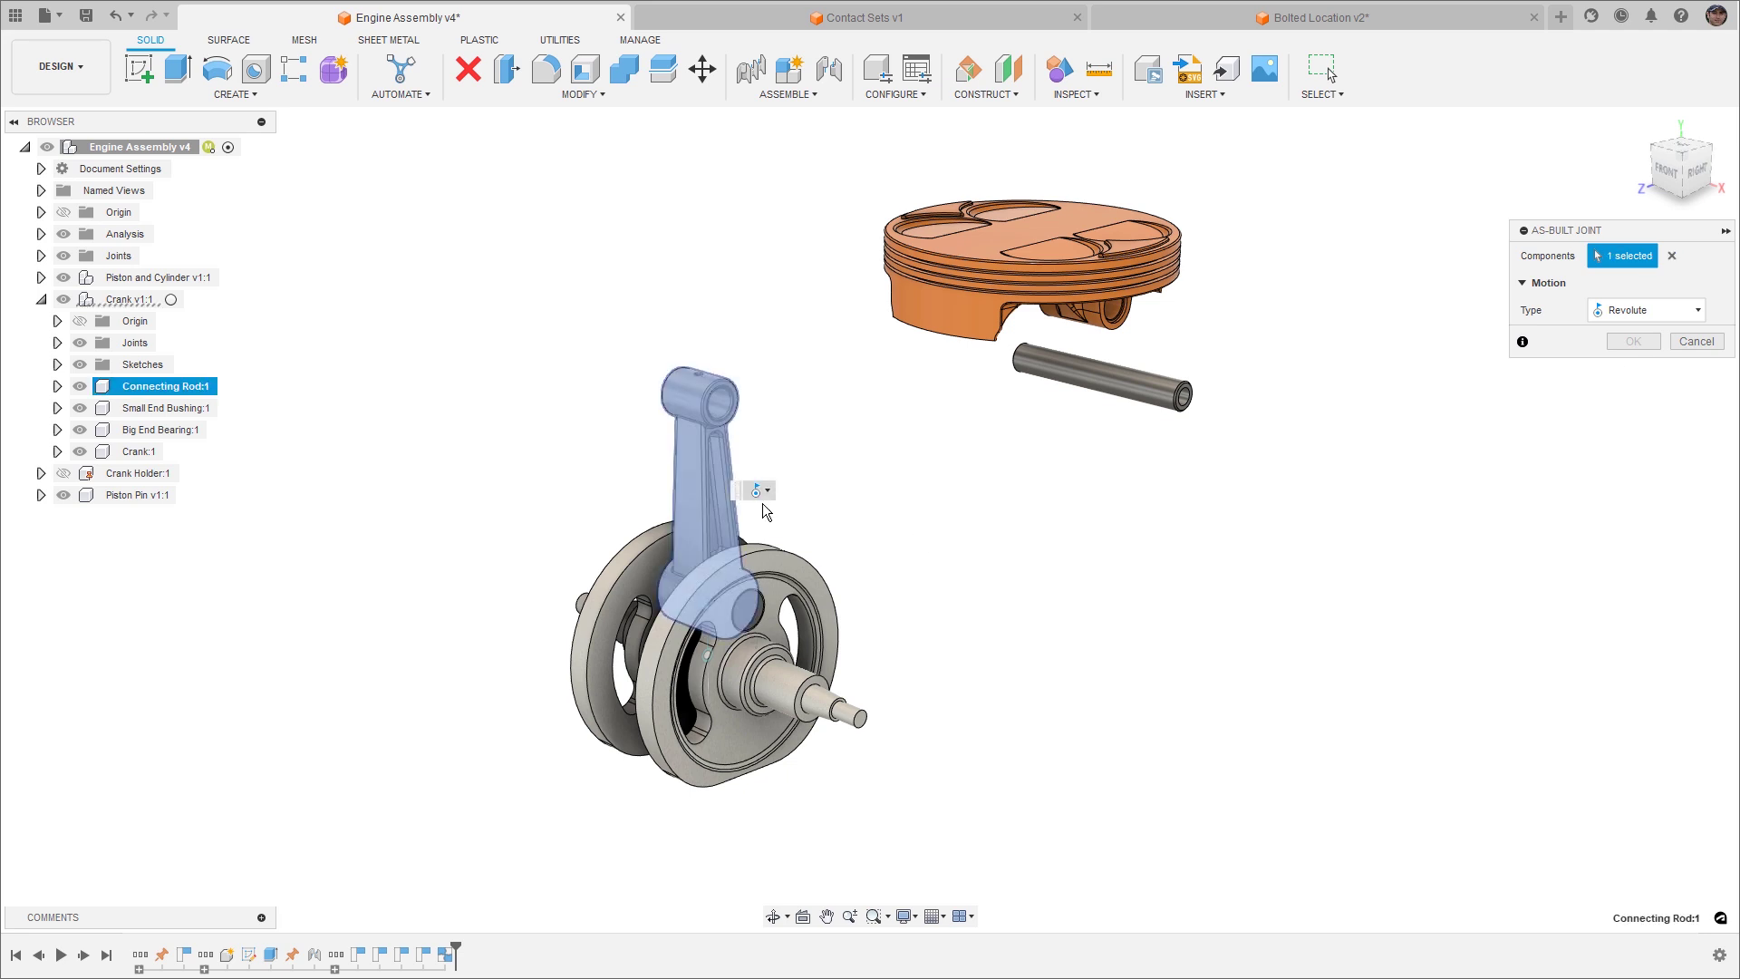
{"action": "left_click", "coordinate": [820, 575]}
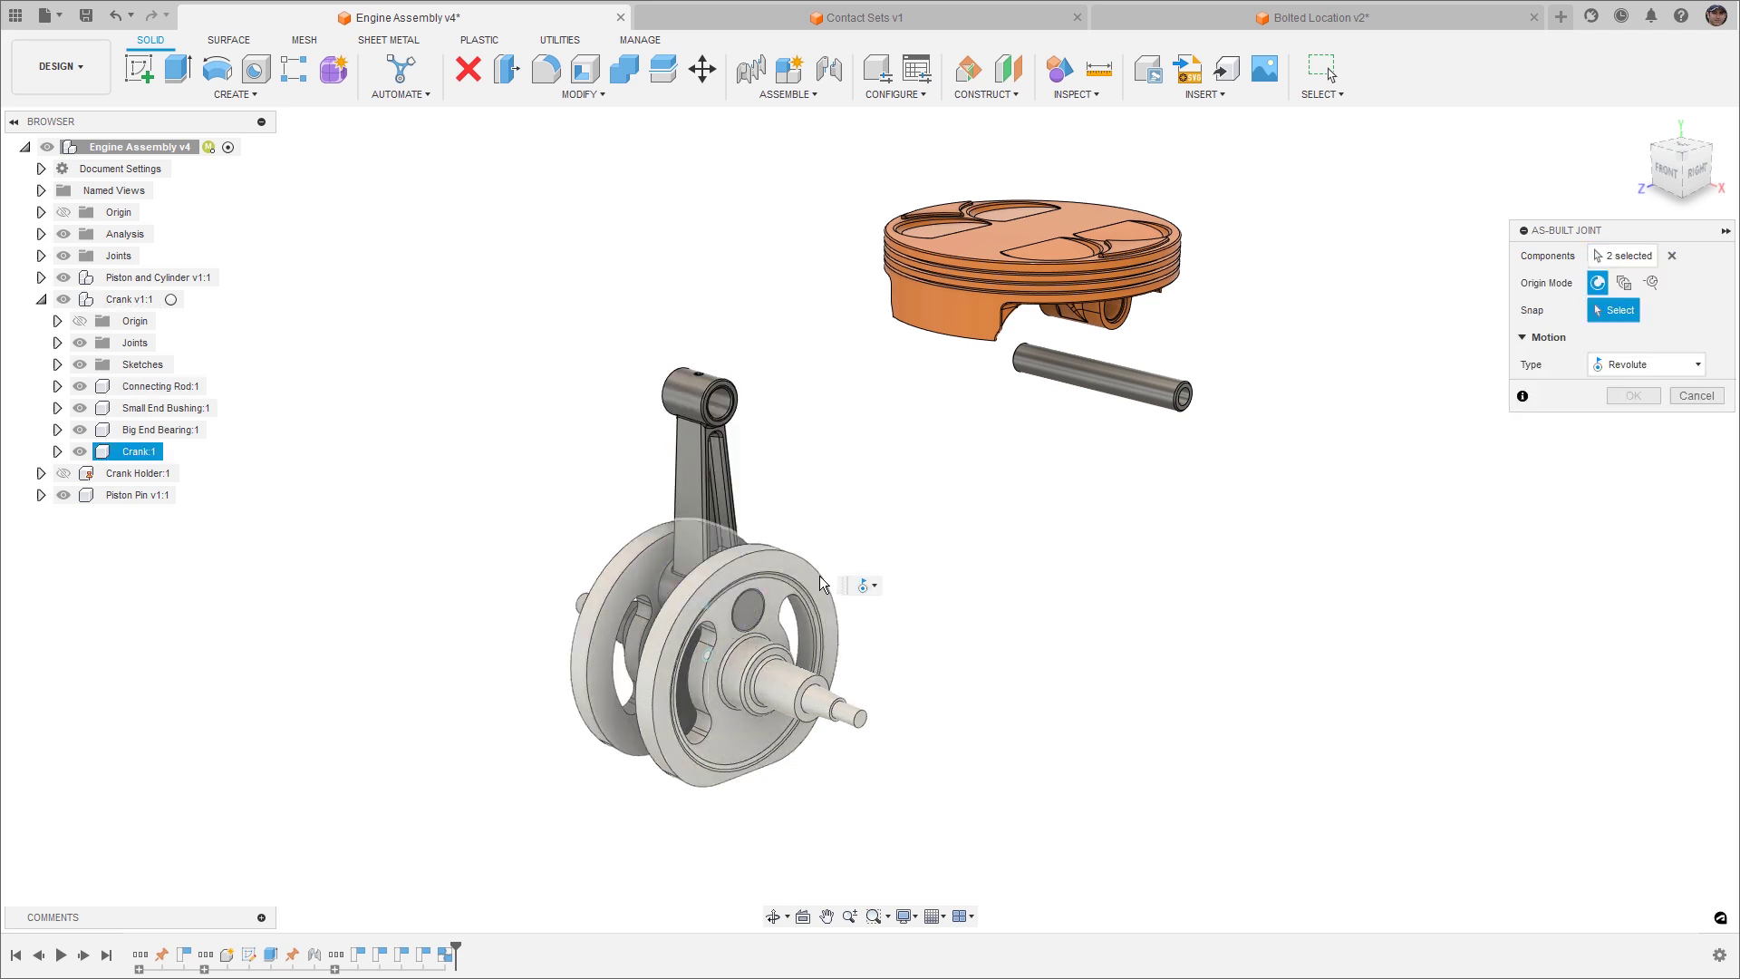
{"action": "left_click", "coordinate": [756, 618]}
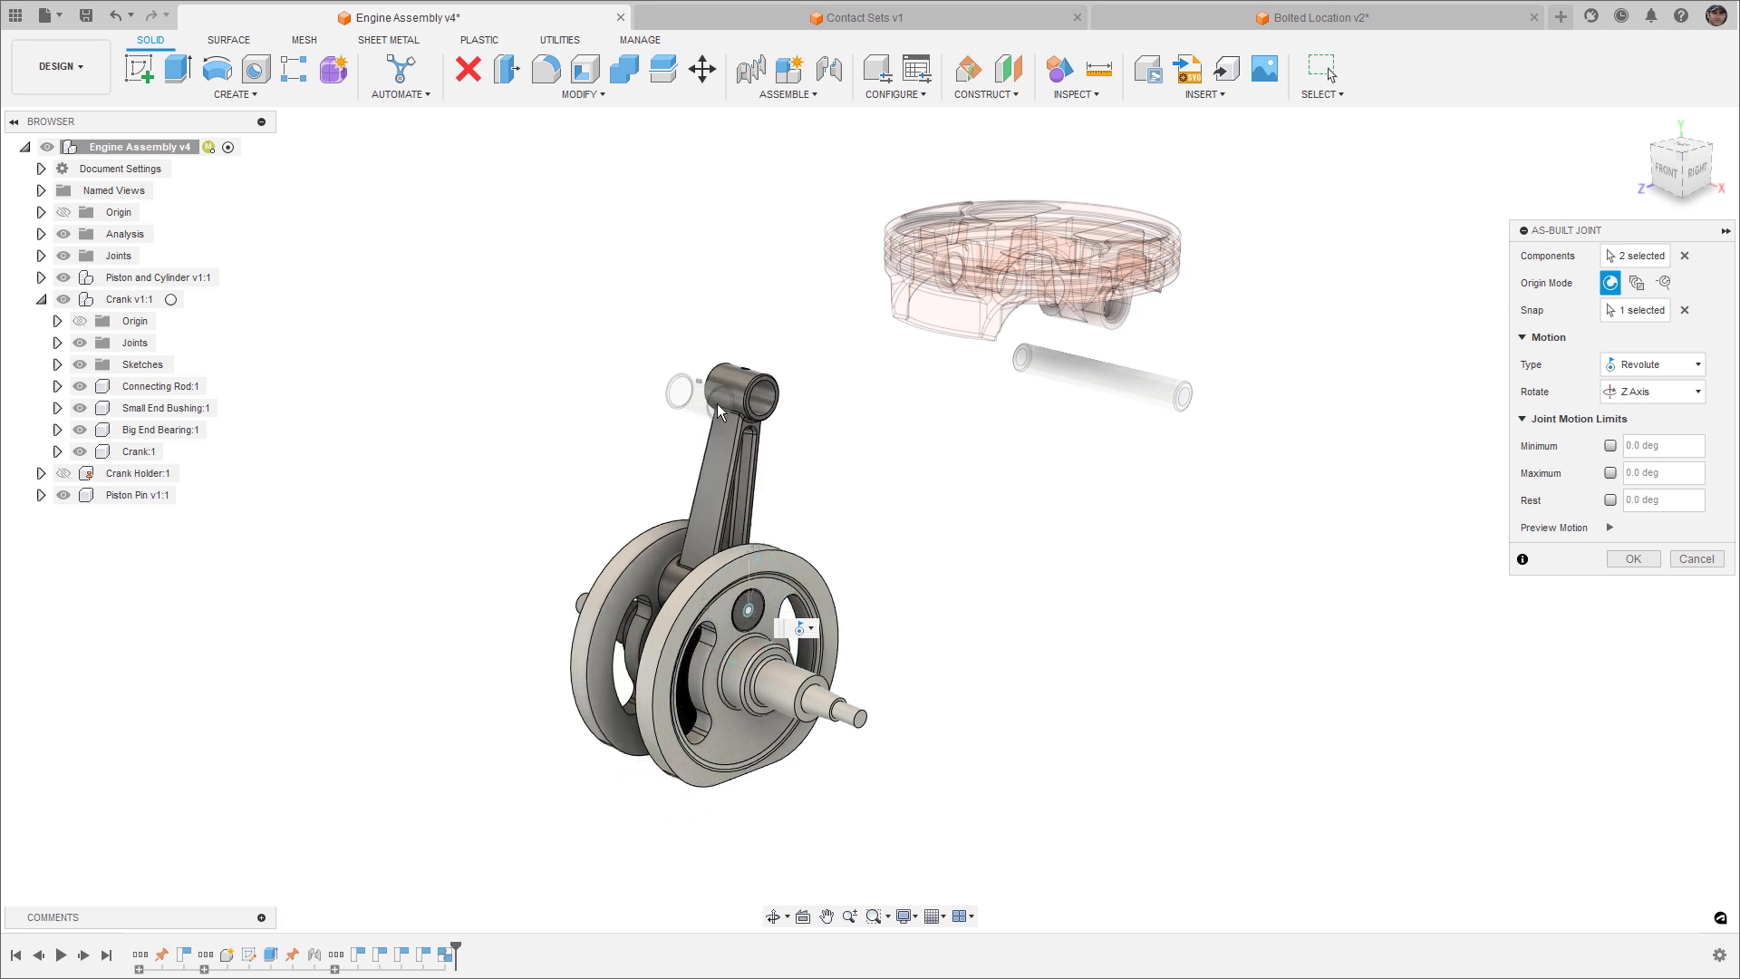
{"action": "left_click", "coordinate": [1632, 559]}
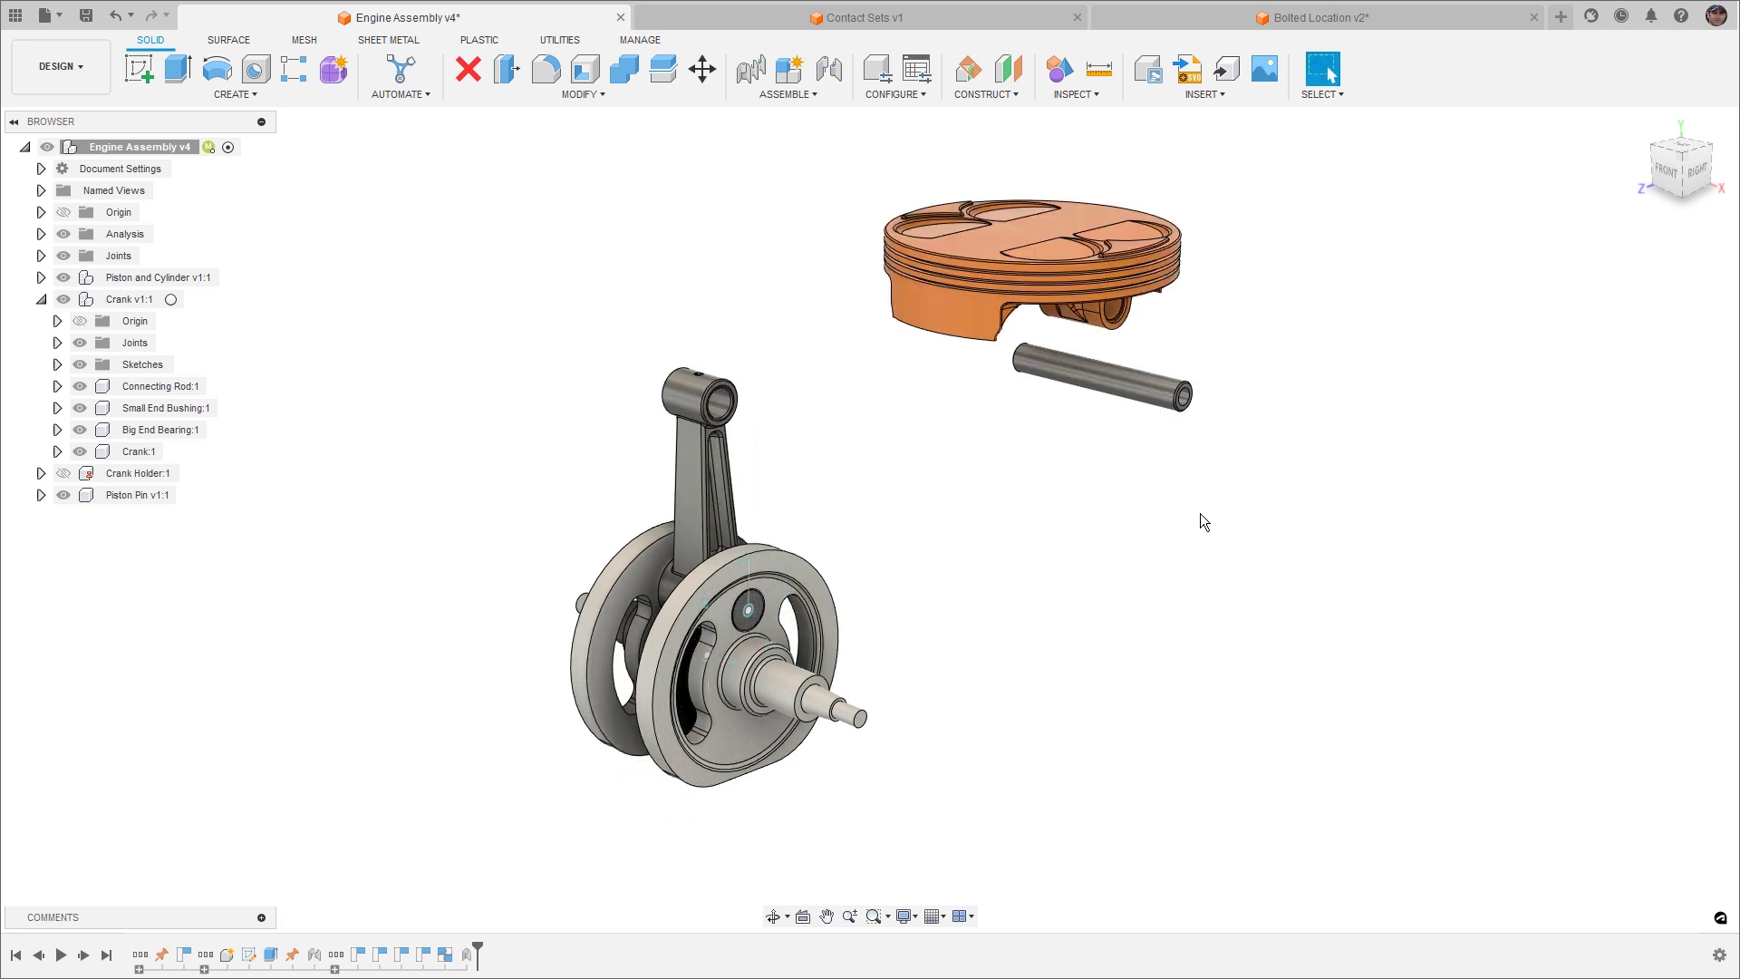
{"action": "left_click_drag", "start_coordinate": [724, 434], "coordinate": [698, 528]}
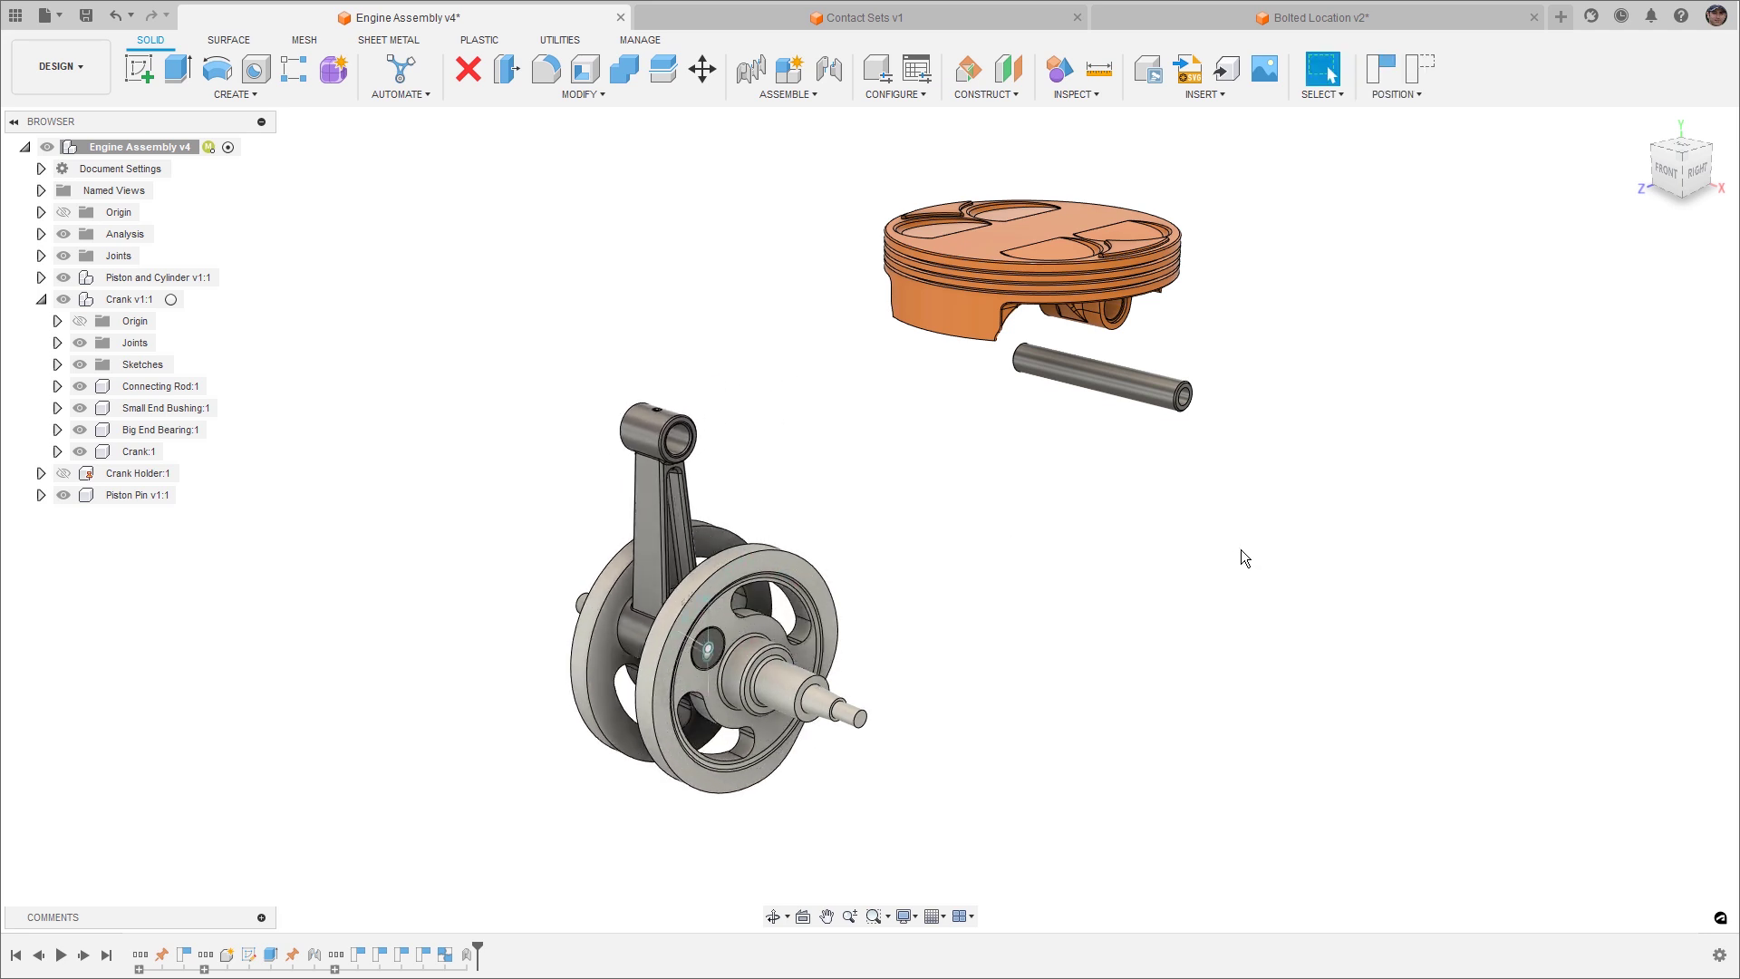
Revert the rod and crank to their earlier pose, then browse the Assemble and Modify menus.
{"action": "left_click", "coordinate": [1411, 66]}
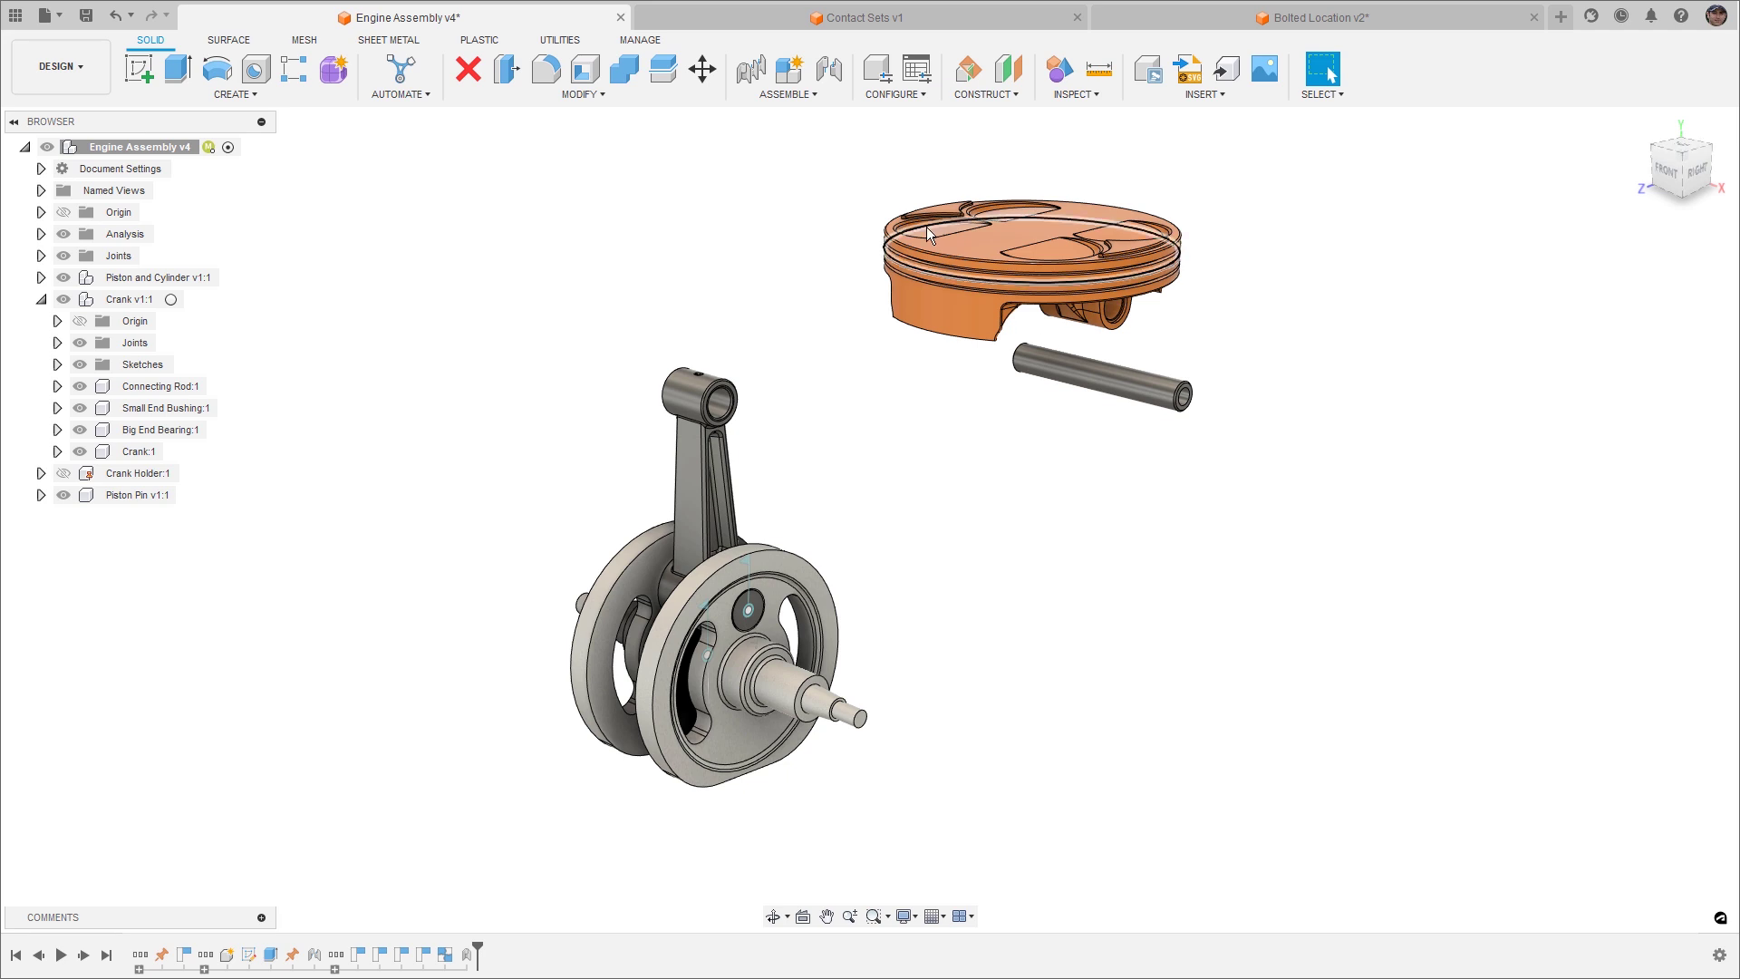
{"action": "left_click", "coordinate": [816, 93]}
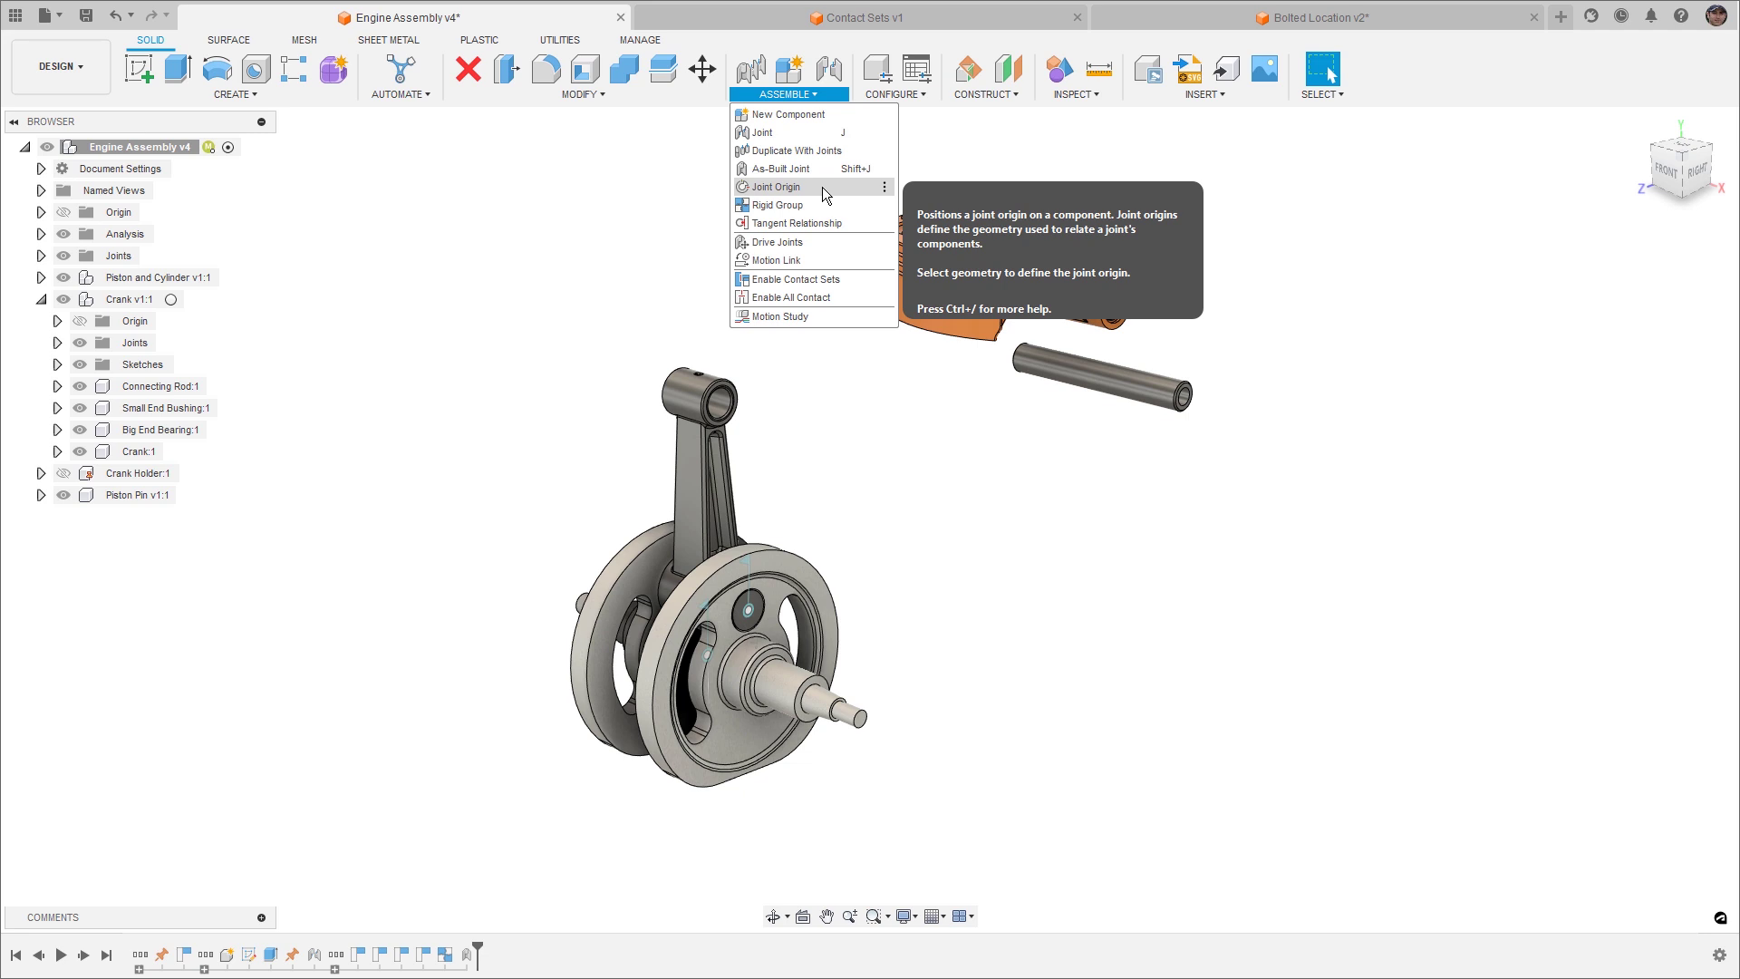
{"action": "left_click", "coordinate": [627, 96]}
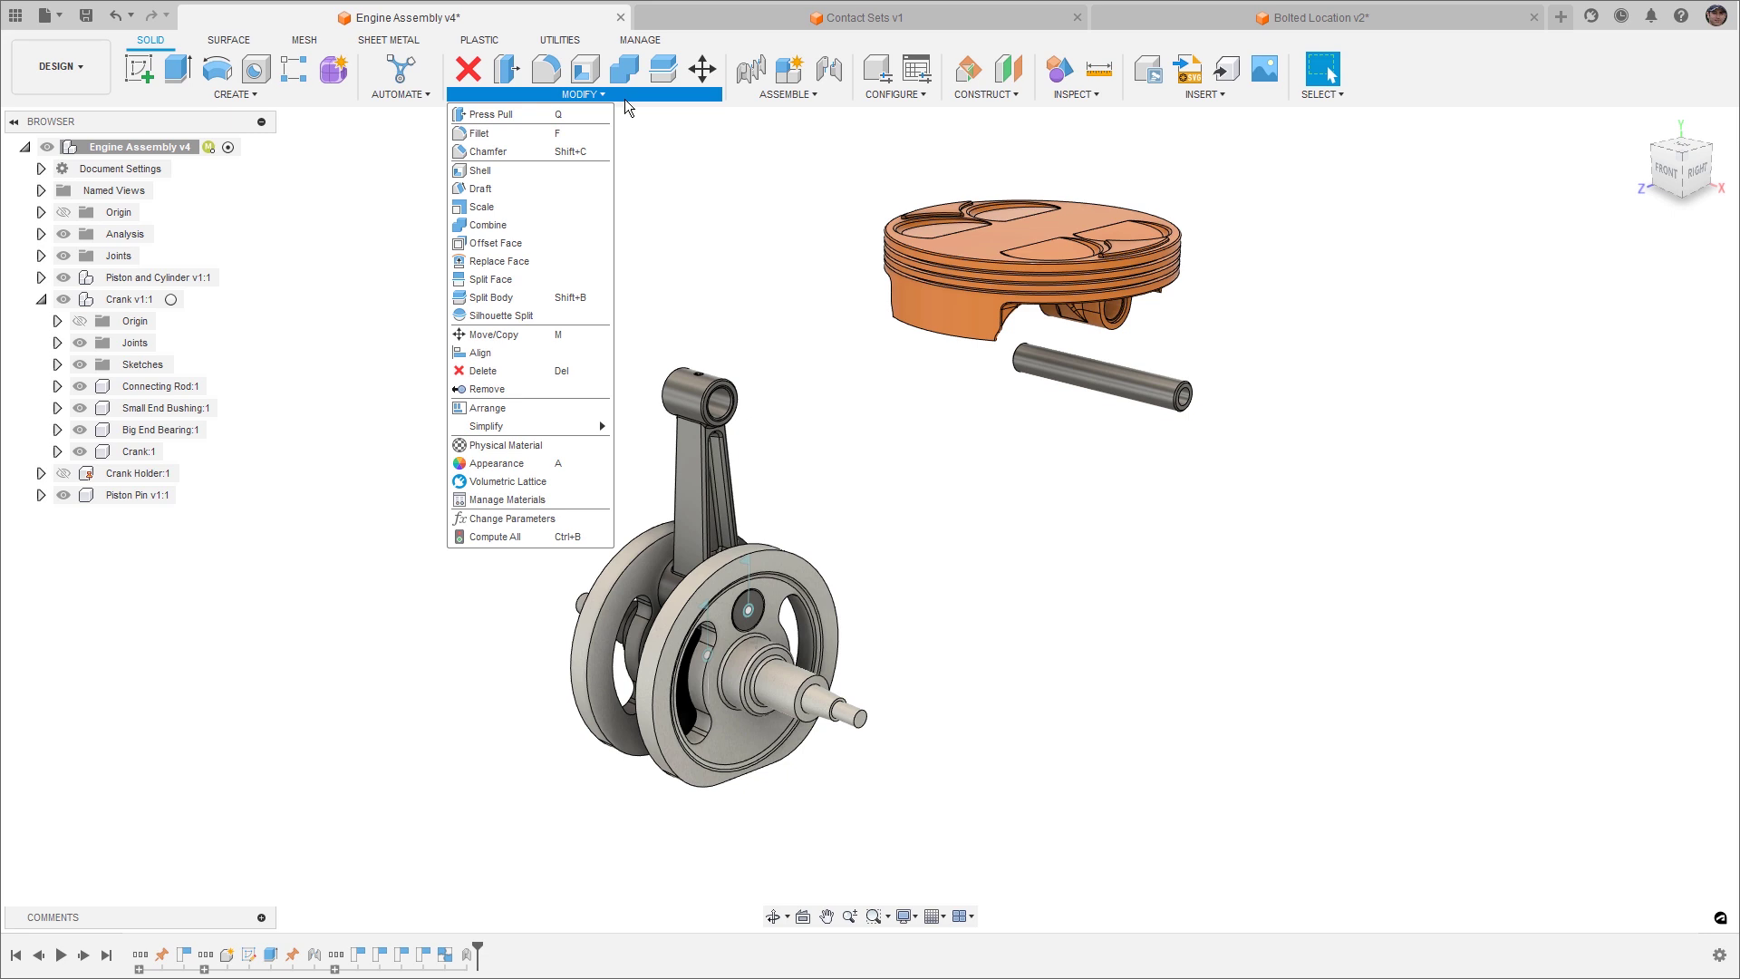
{"action": "left_click", "coordinate": [522, 358]}
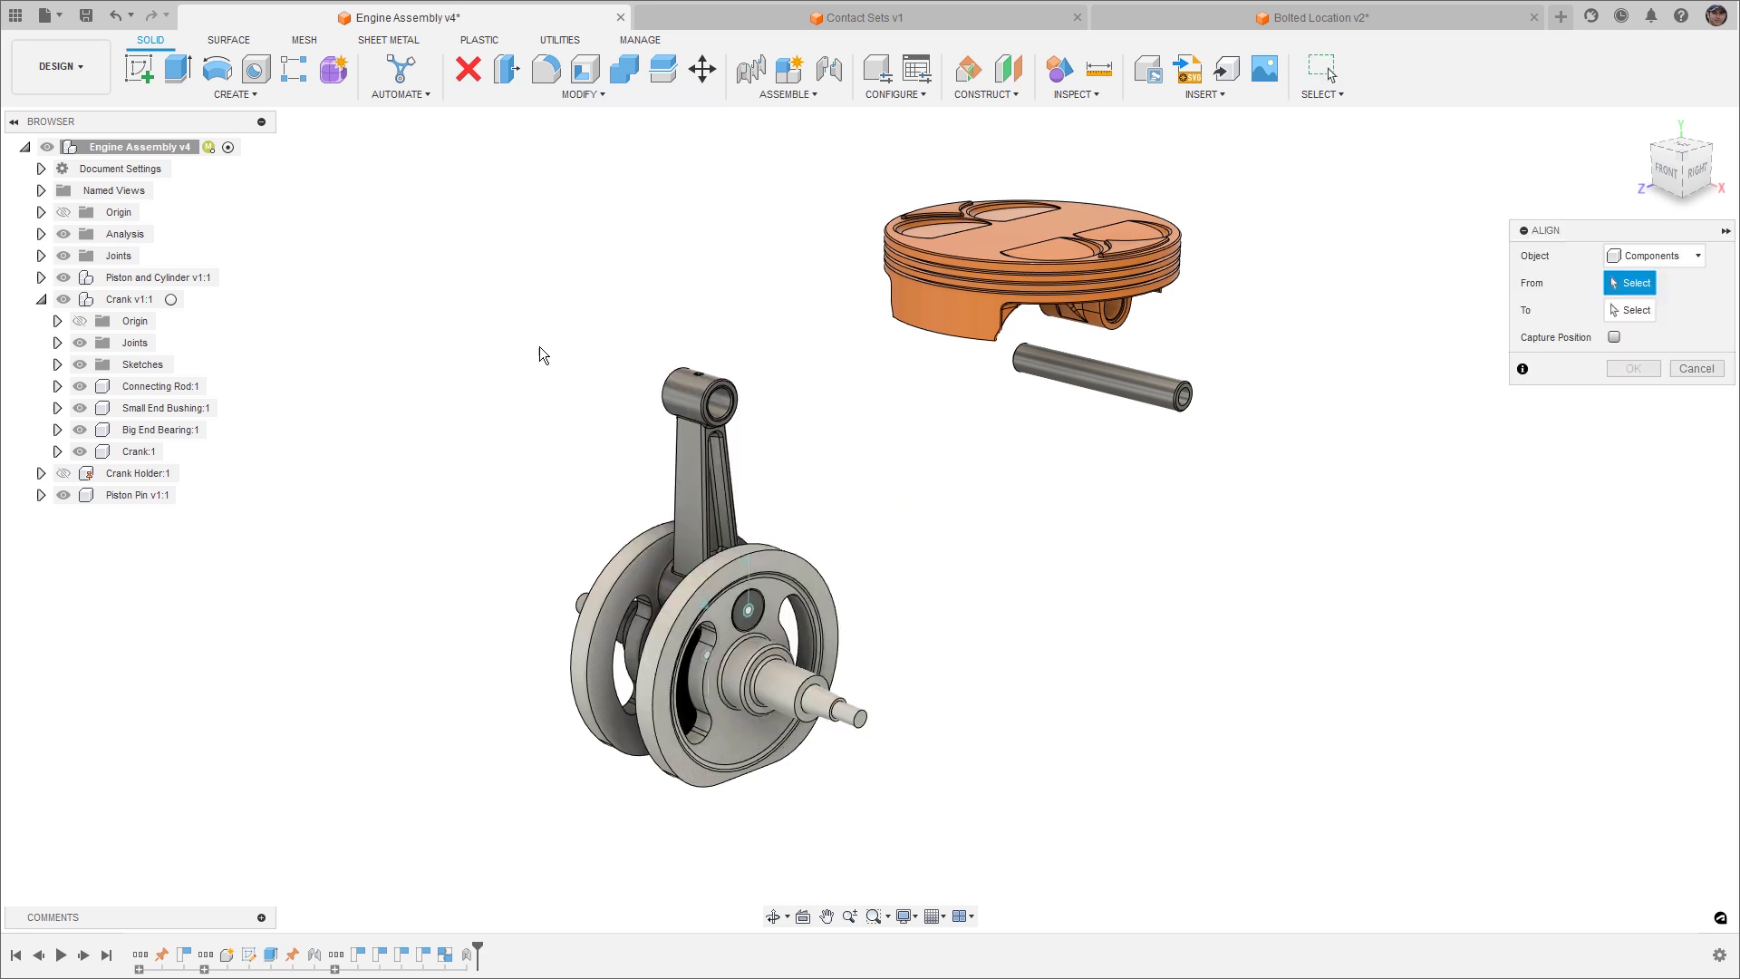
{"action": "scroll", "coordinate": [1172, 394], "scroll_direction": "up", "scroll_amount": 5}
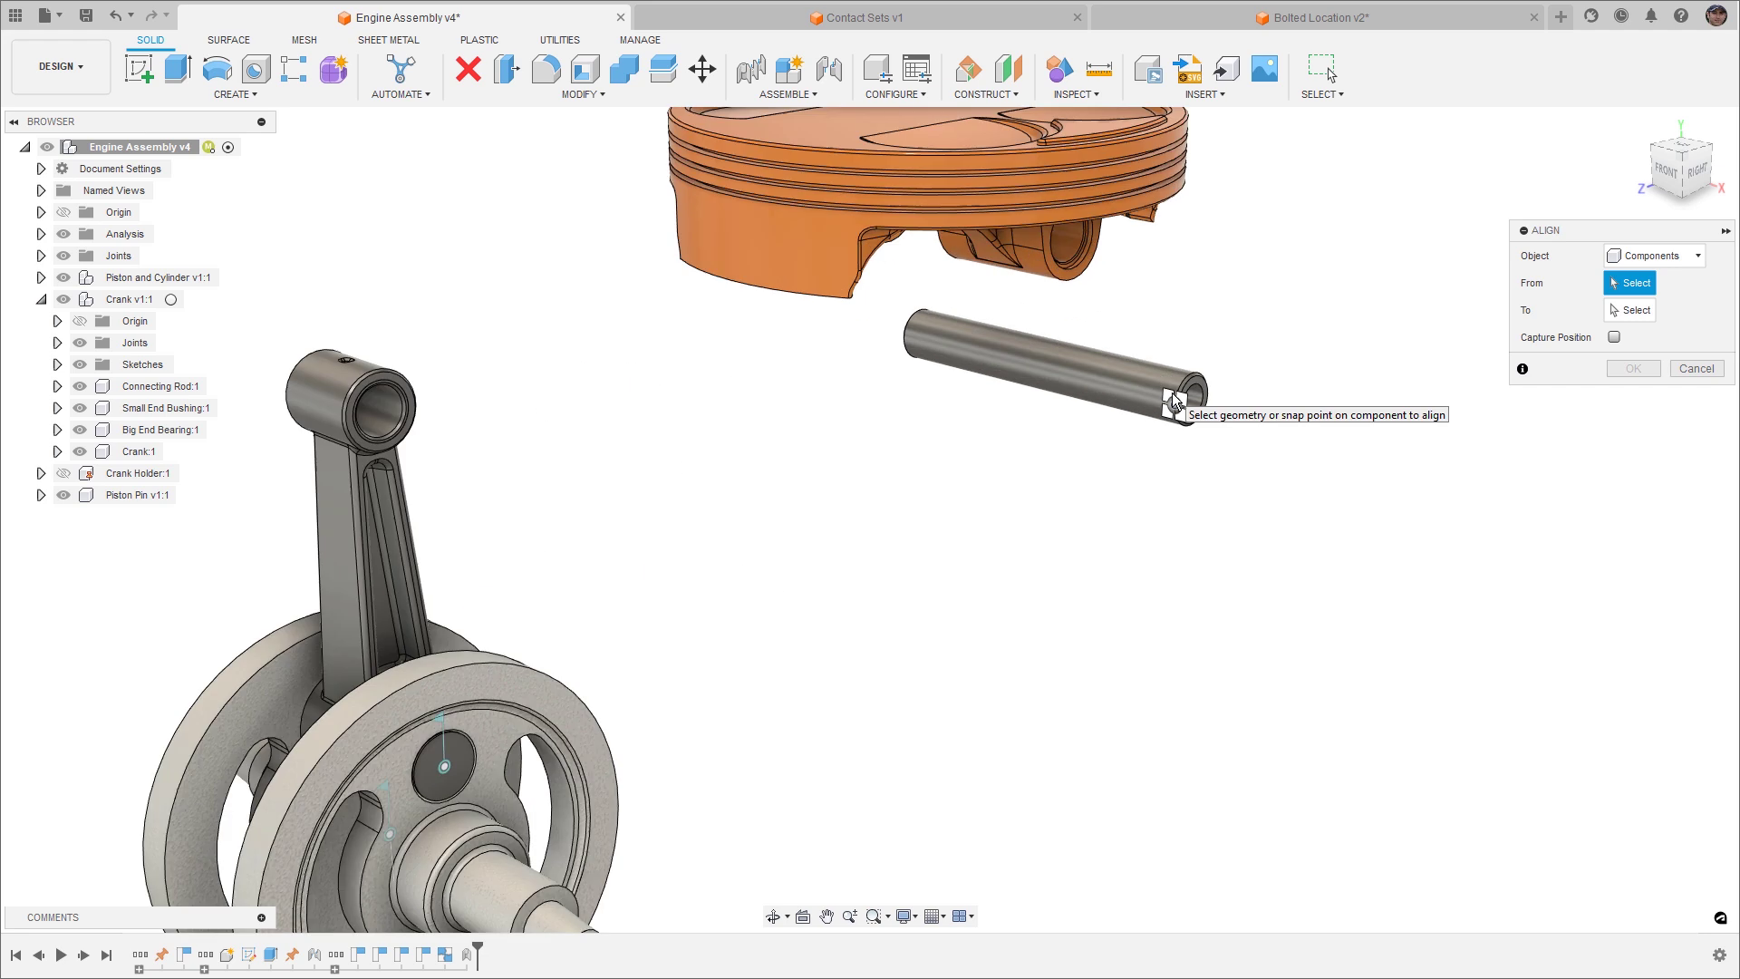
{"action": "left_click", "coordinate": [1201, 381]}
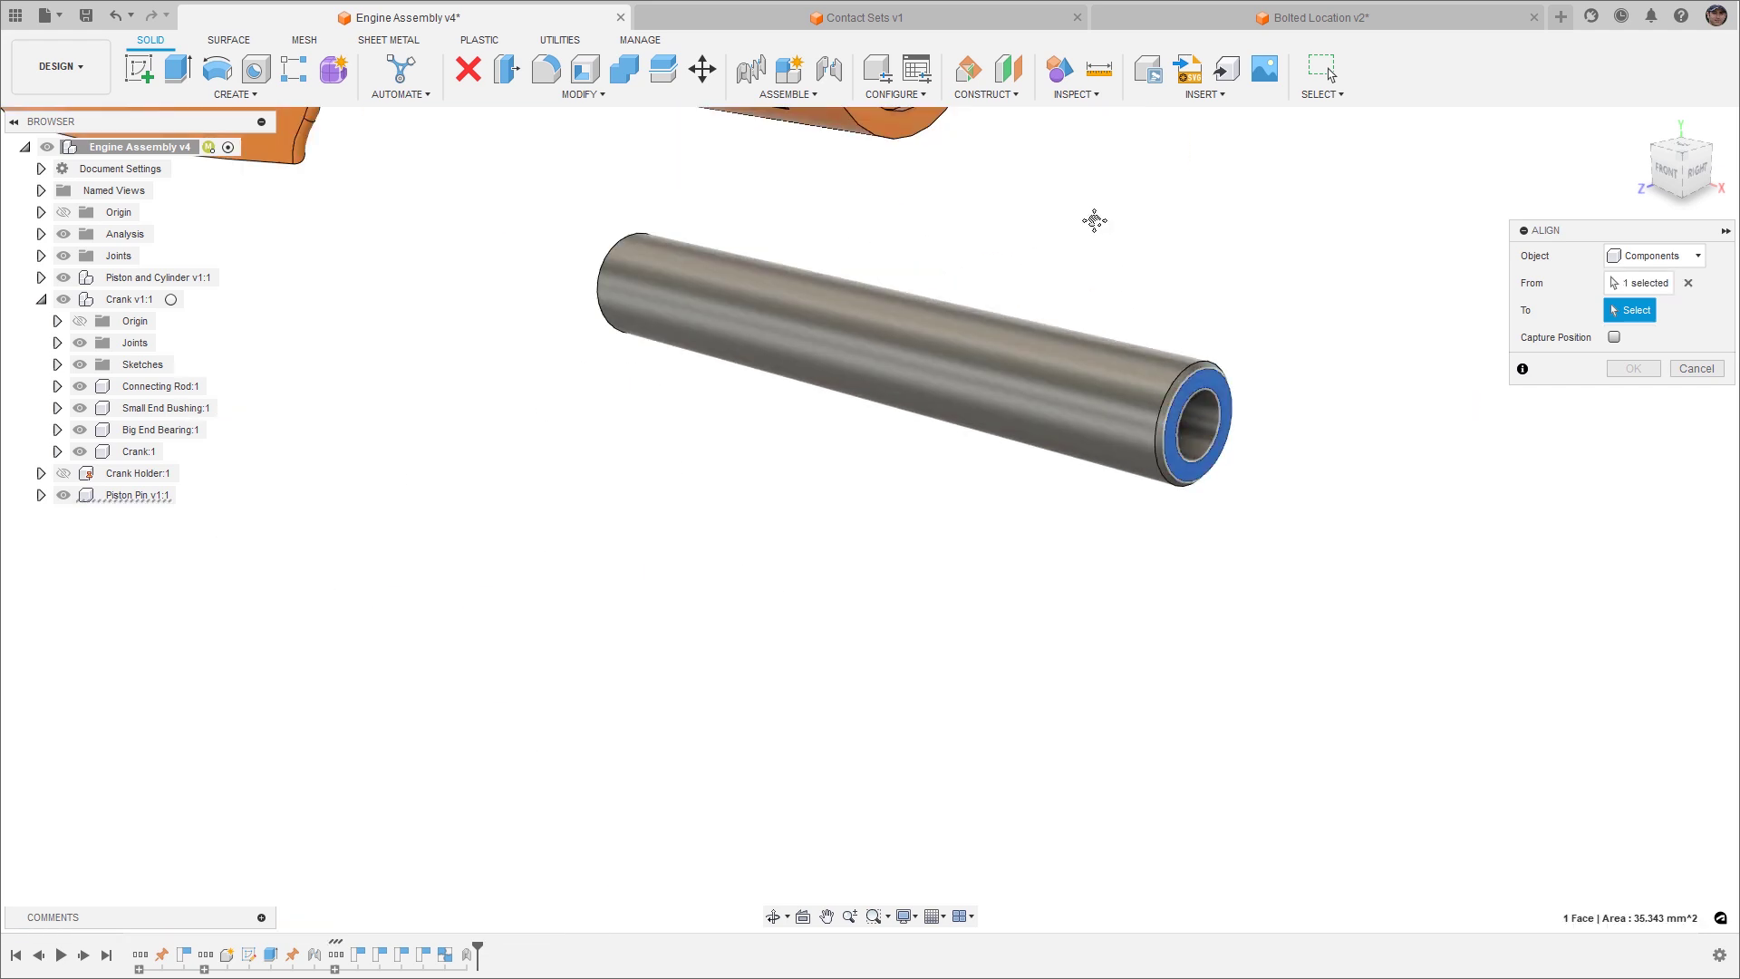
{"action": "middle_click_drag", "start_coordinate": [1096, 221], "coordinate": [1063, 488], "text": "shift"}
{"action": "scroll", "coordinate": [927, 427], "scroll_direction": "up", "scroll_amount": 5}
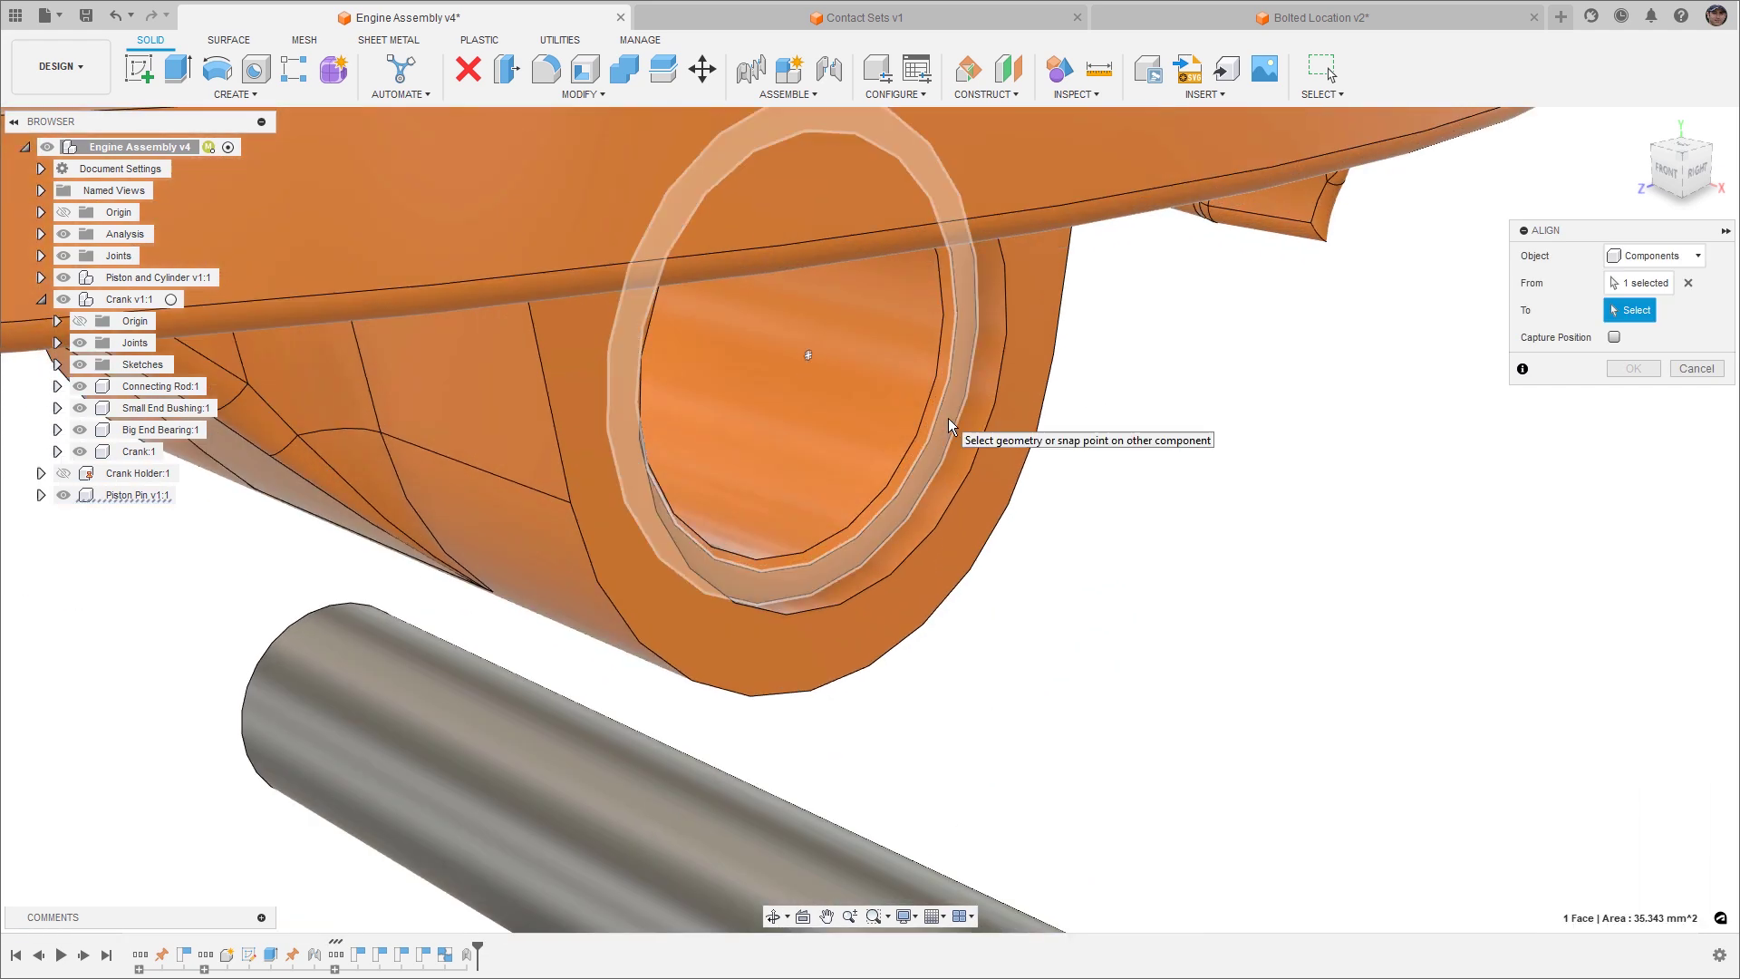
{"action": "left_click", "coordinate": [949, 424]}
{"action": "scroll", "coordinate": [949, 420], "scroll_direction": "down", "scroll_amount": 5}
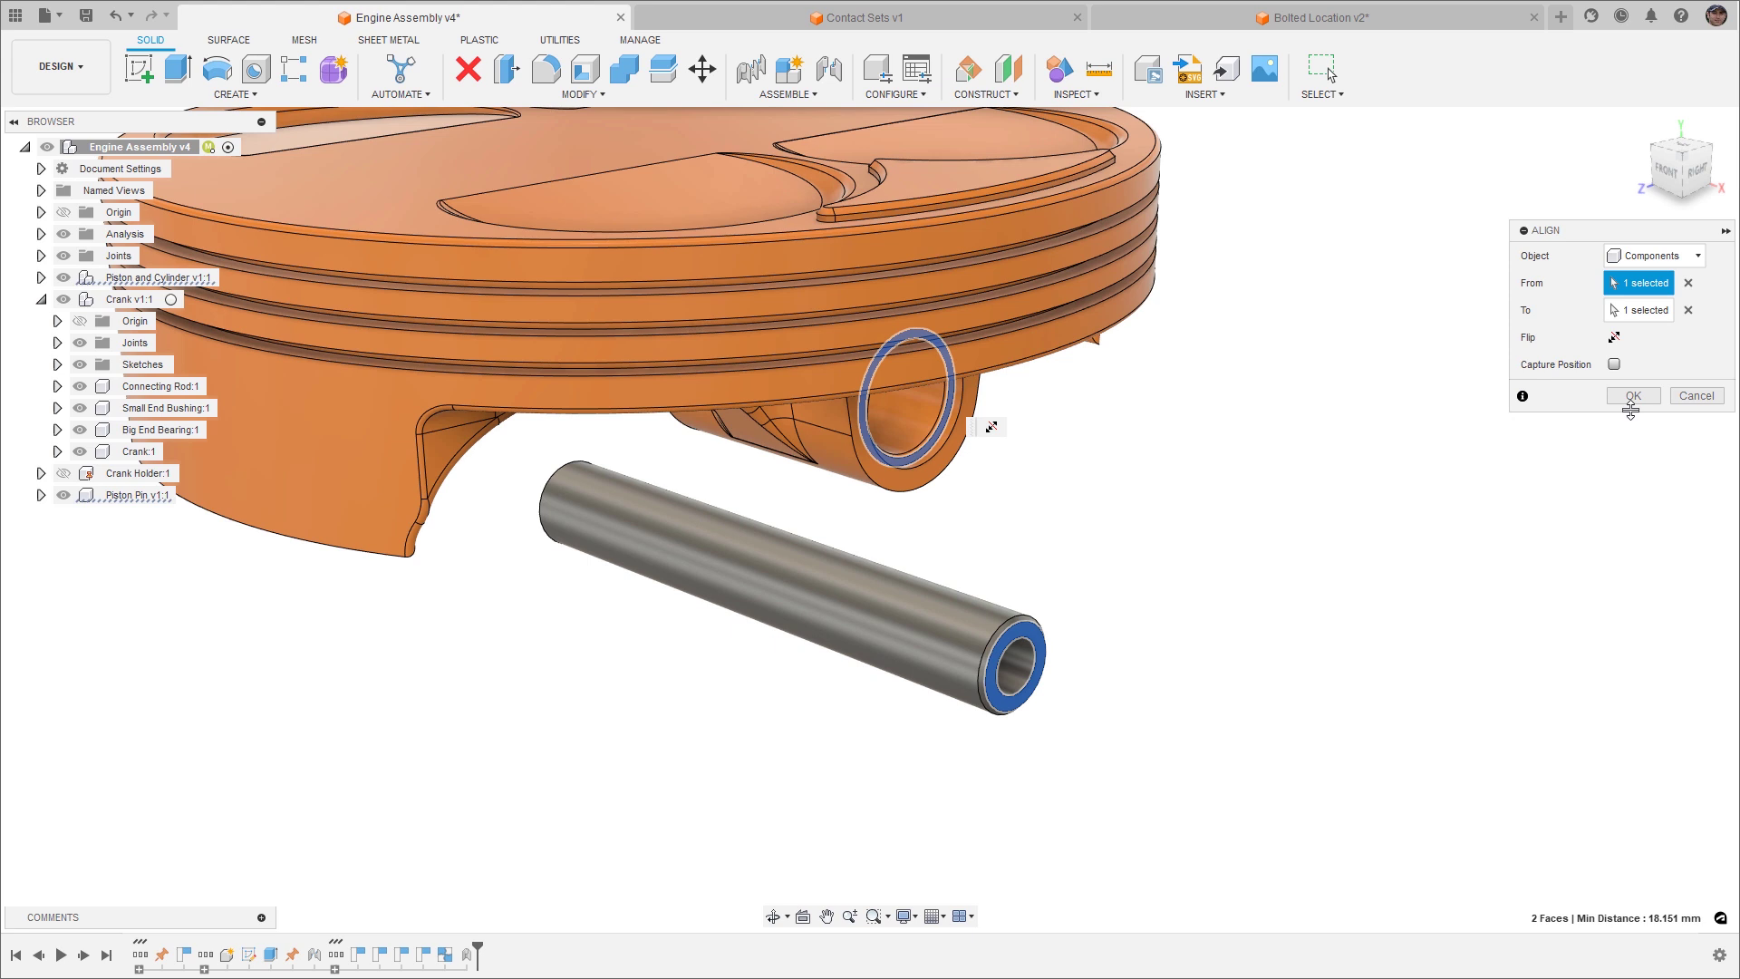
{"action": "left_click", "coordinate": [1614, 364]}
{"action": "left_click", "coordinate": [1632, 396]}
{"action": "left_click", "coordinate": [589, 95]}
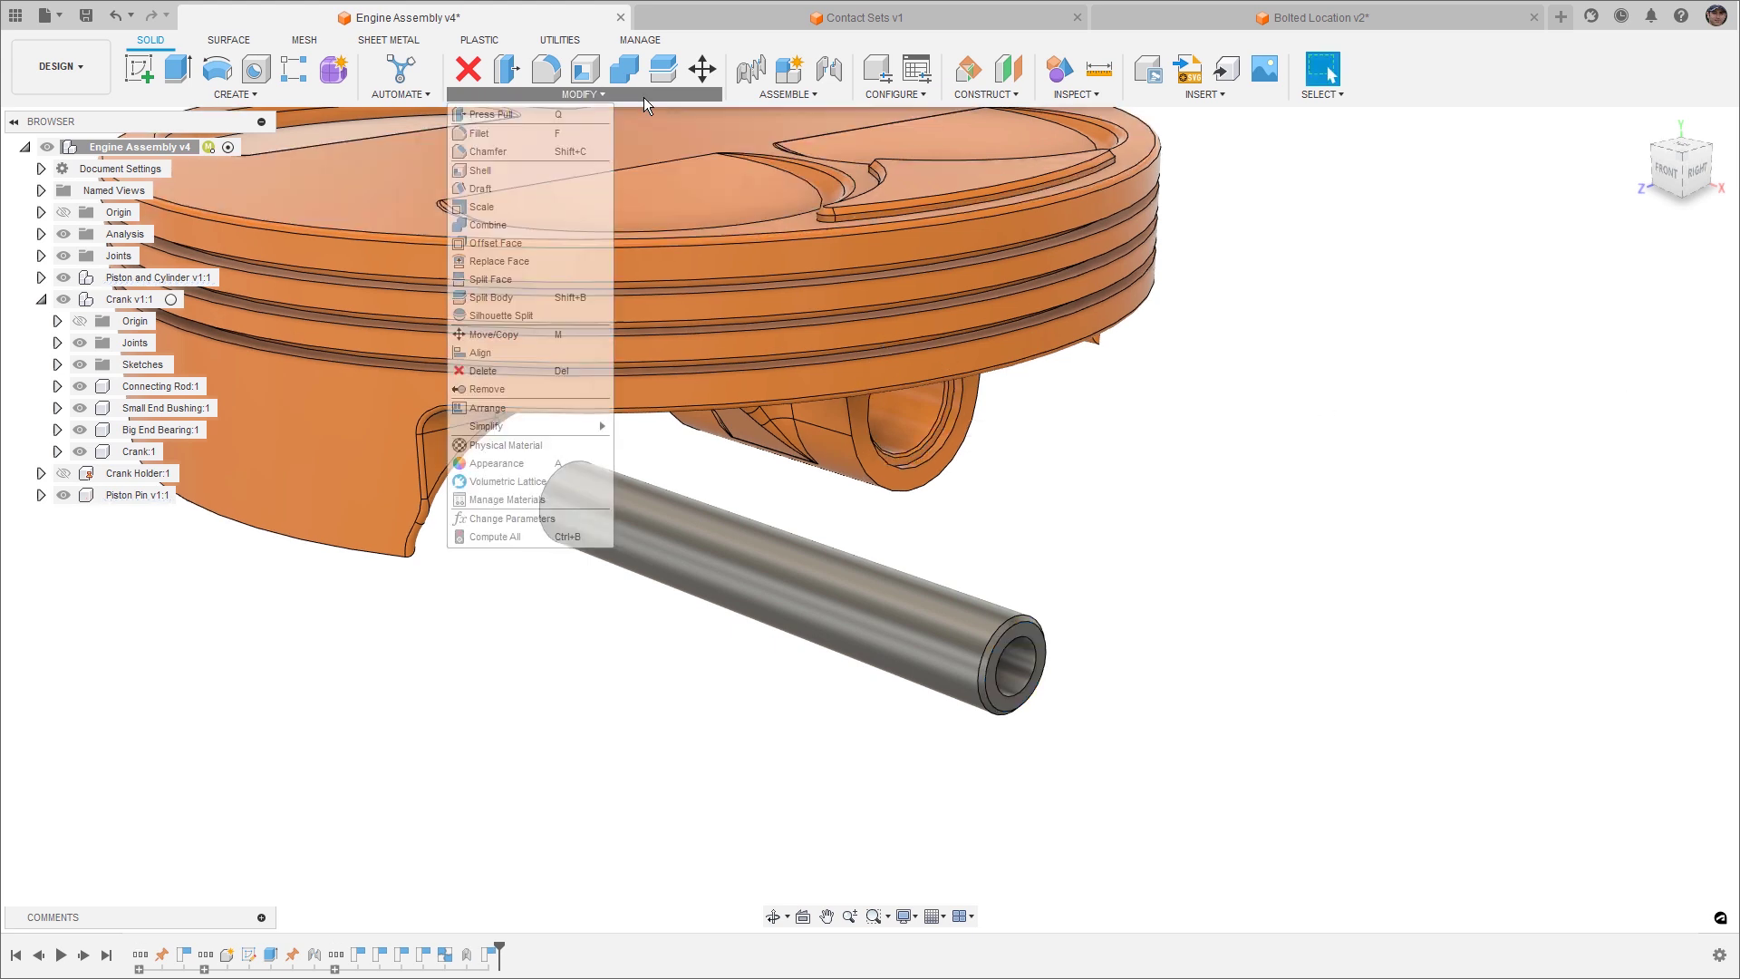
{"action": "left_click", "coordinate": [526, 352]}
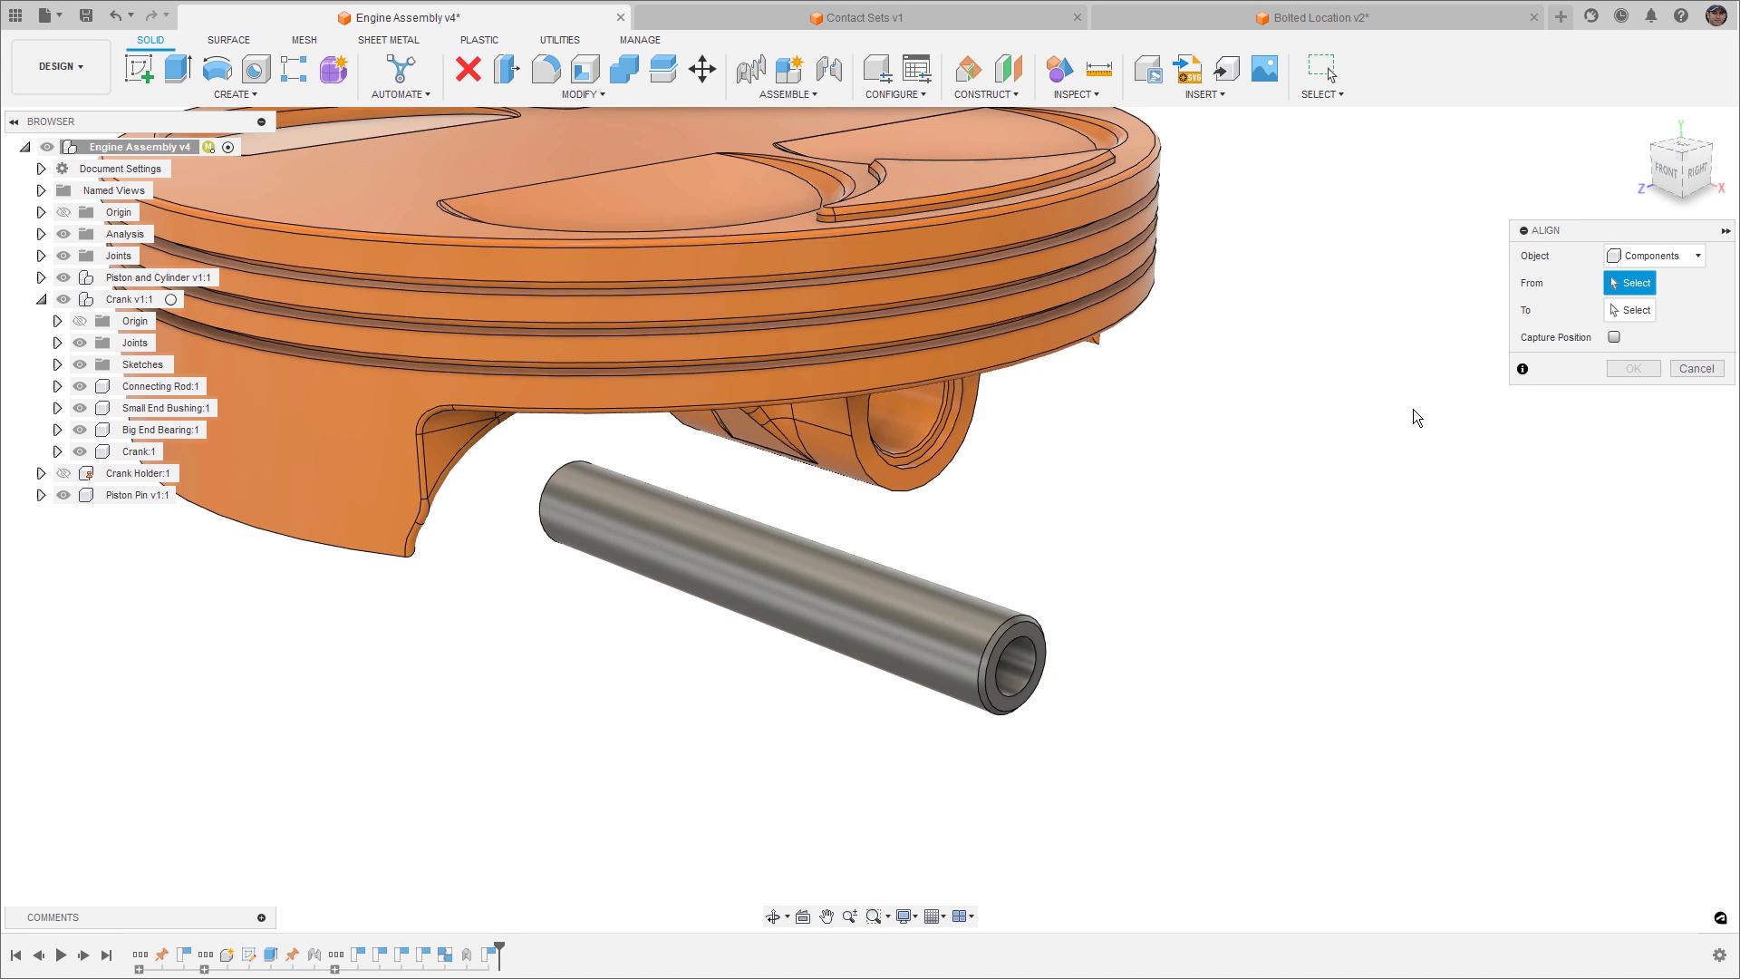
{"action": "left_click", "coordinate": [1027, 628]}
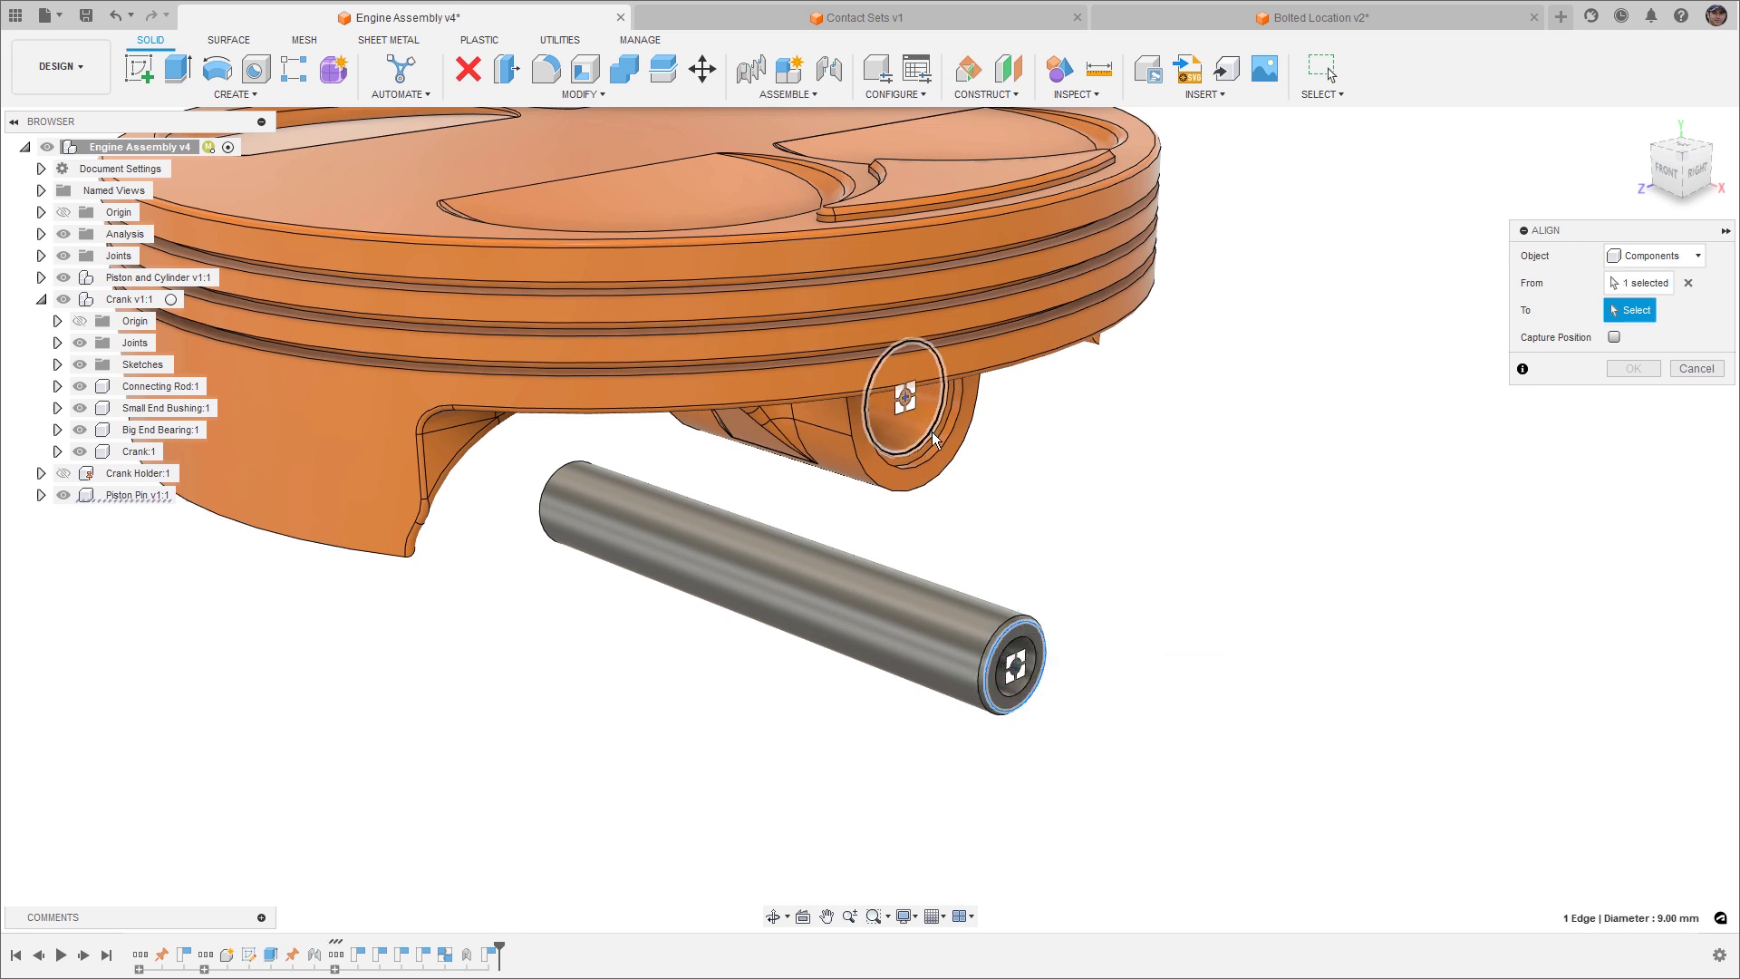
{"action": "left_click", "coordinate": [932, 433]}
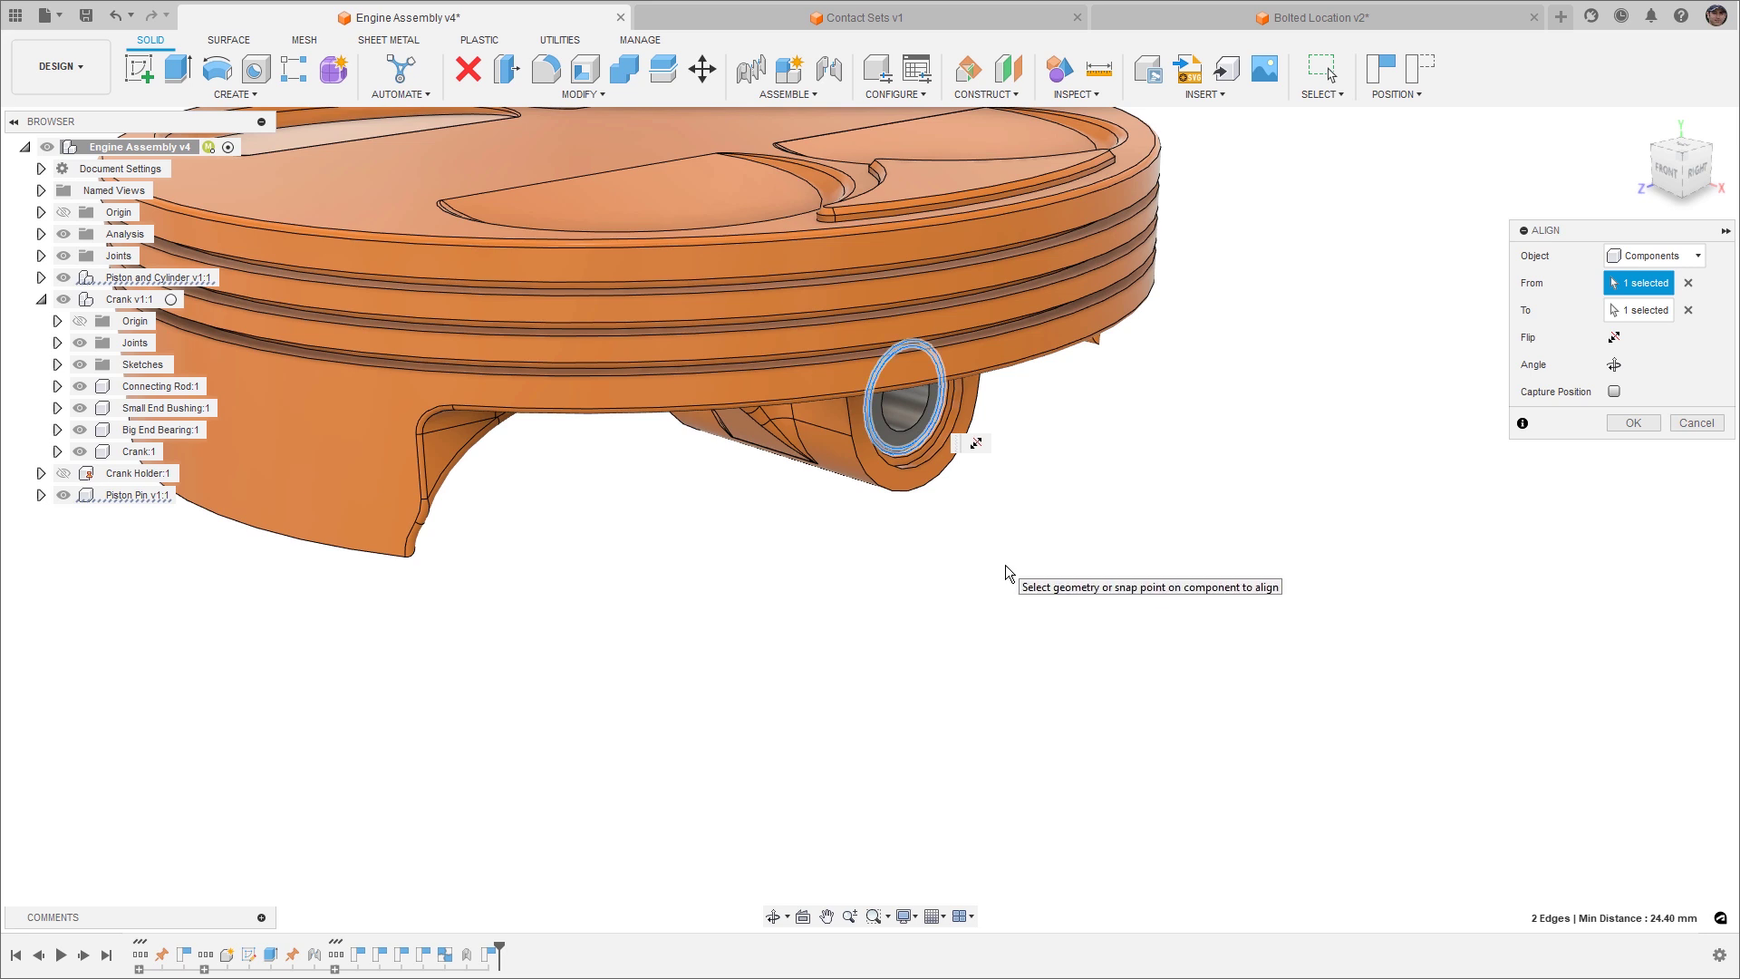
{"action": "left_click", "coordinate": [1696, 423]}
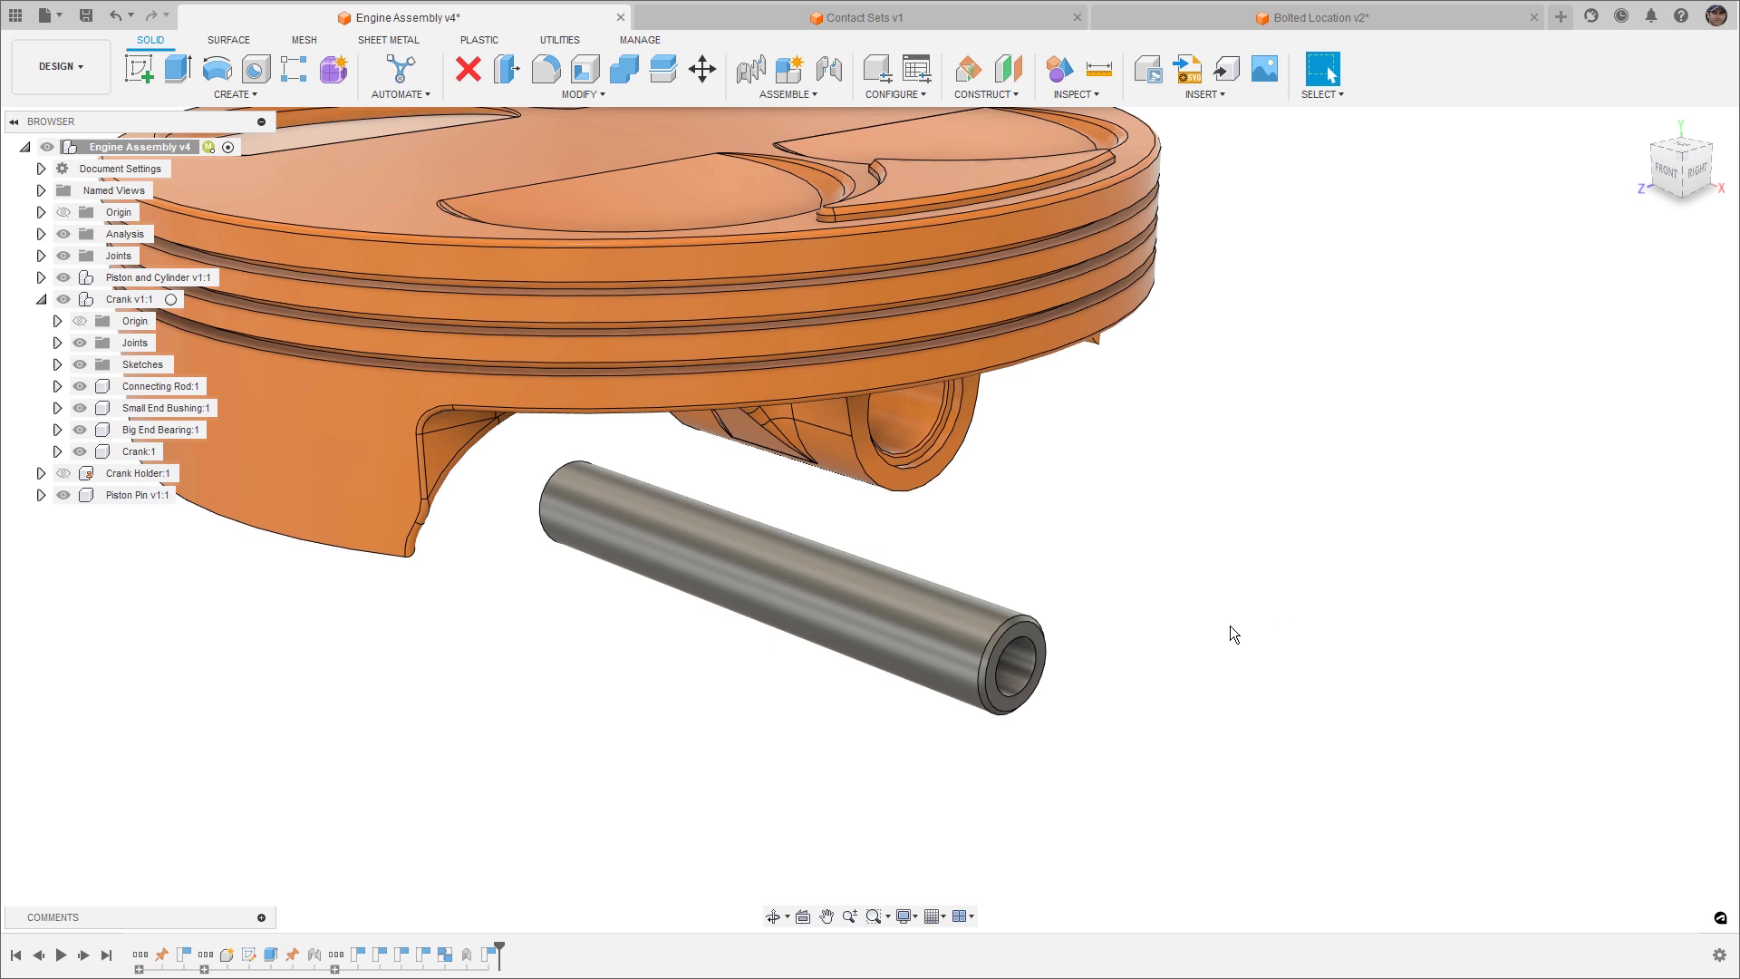
Rigidly joint the piston pin's end into the piston's pin-hole centre, then revert part positions.
{"action": "left_click", "coordinate": [815, 95]}
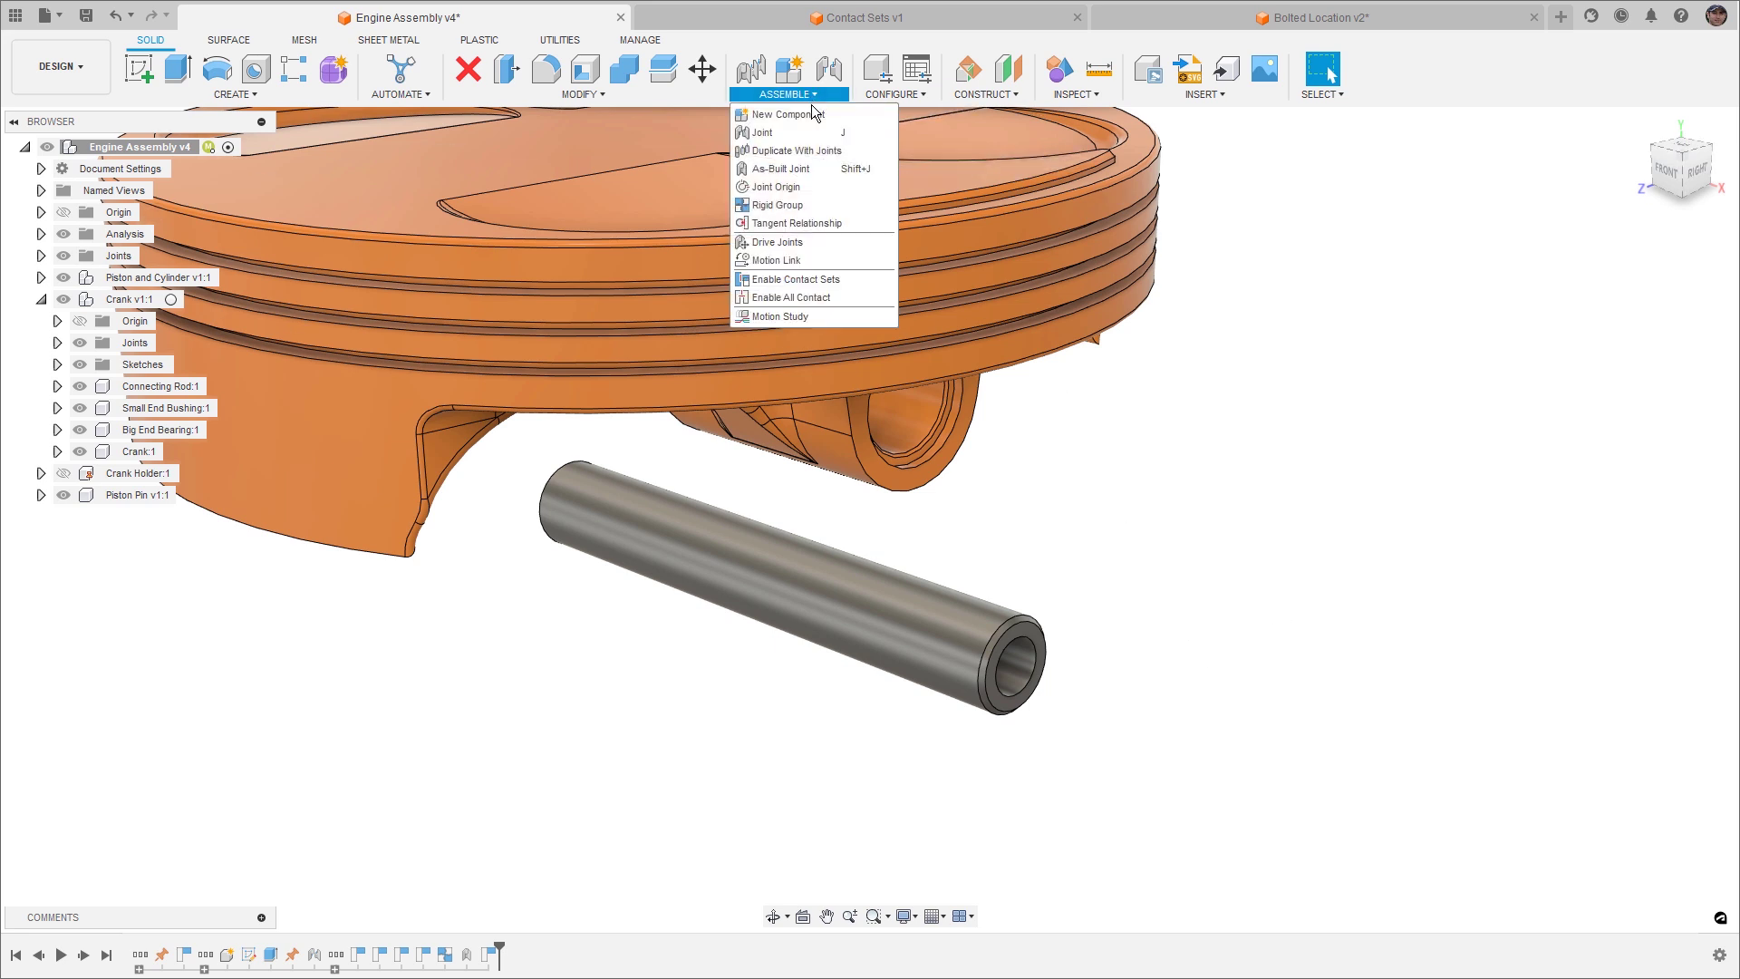
{"action": "left_click", "coordinate": [807, 129]}
{"action": "left_click", "coordinate": [1555, 255]}
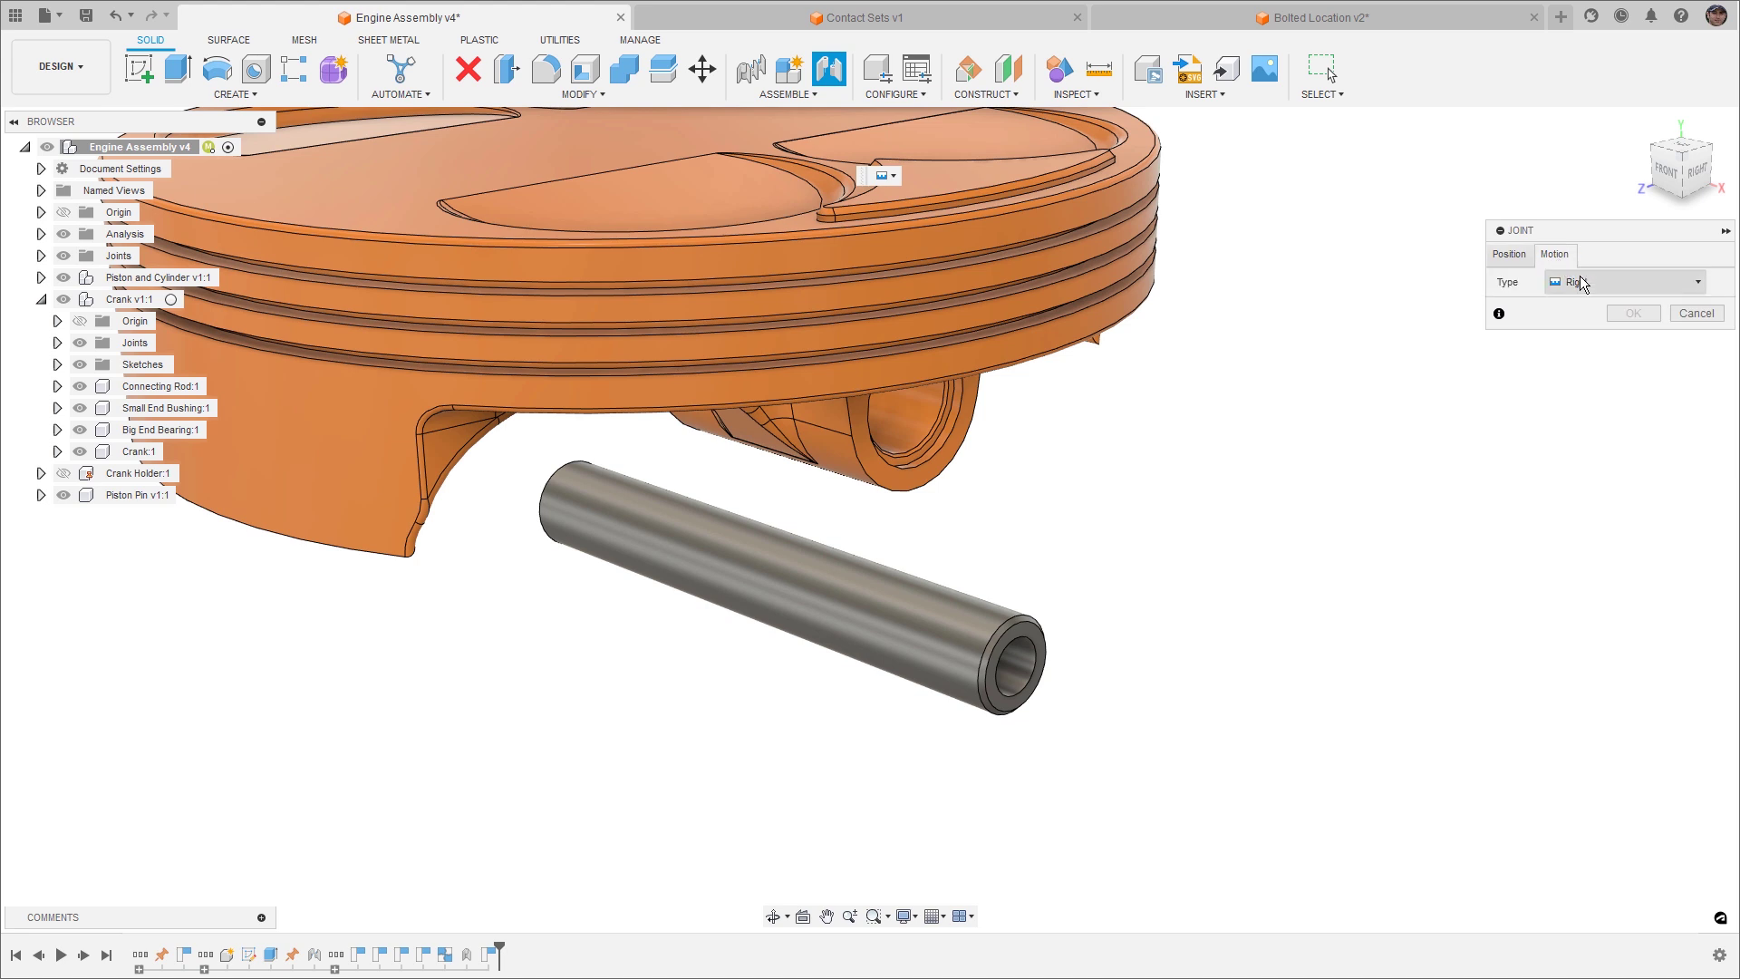
{"action": "left_click", "coordinate": [1509, 256]}
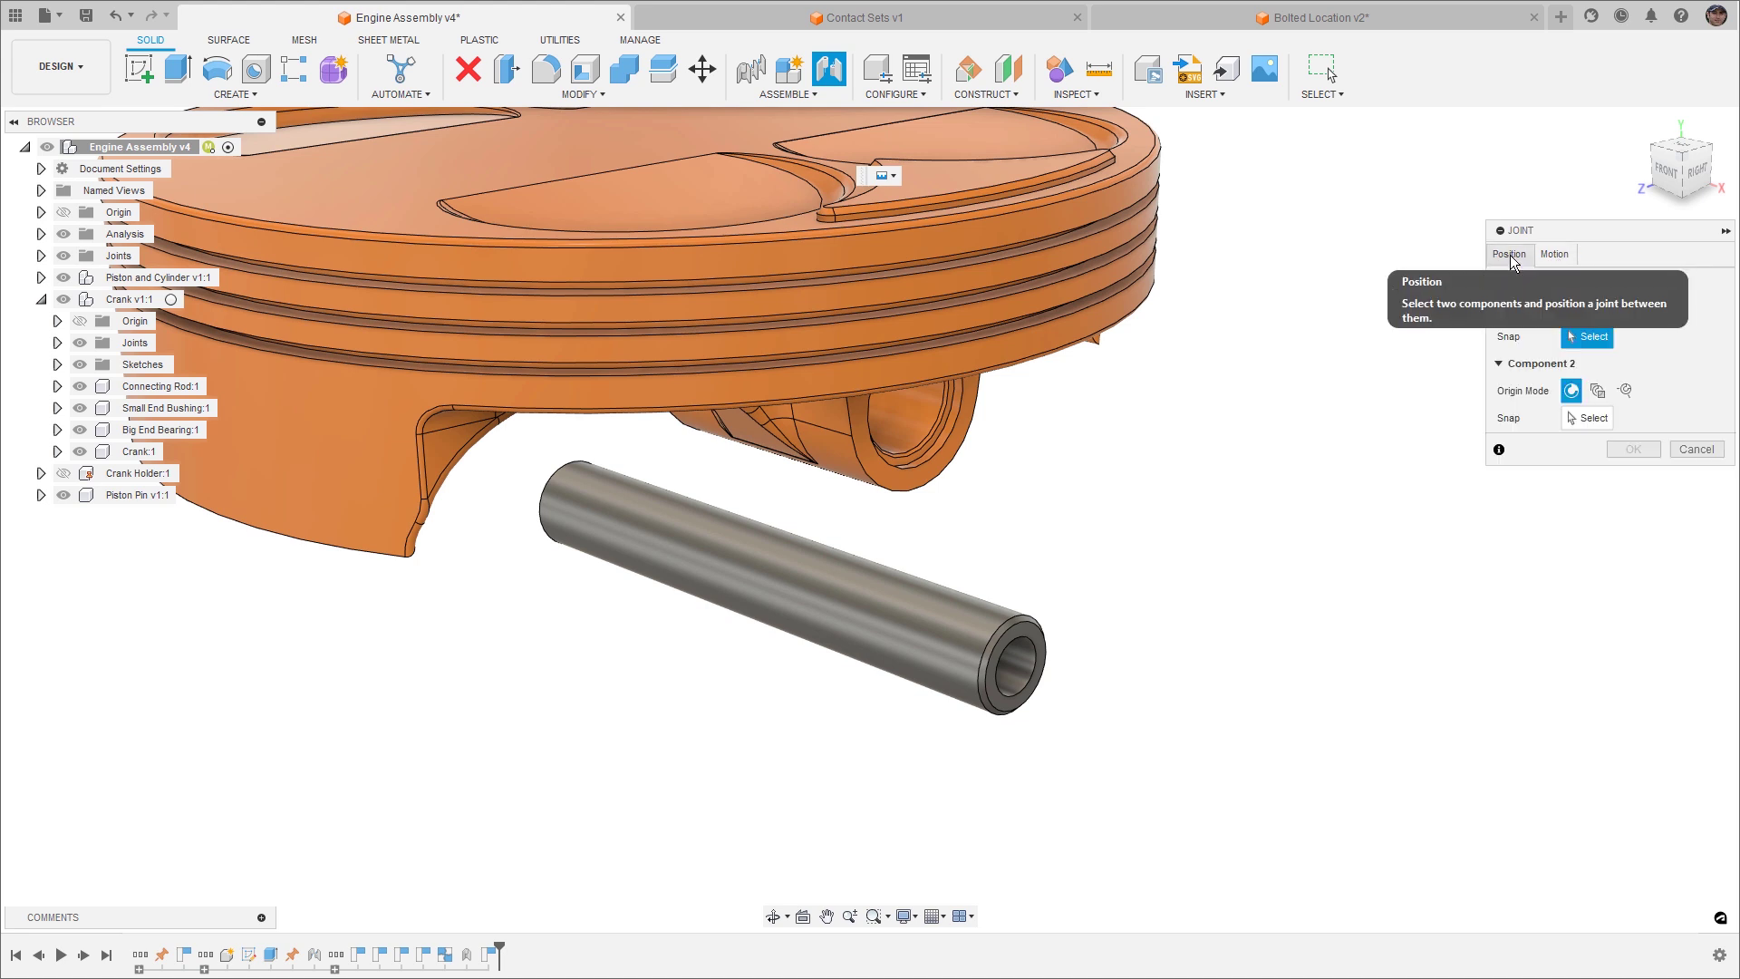
{"action": "scroll", "coordinate": [1042, 613], "scroll_direction": "up", "scroll_amount": 2}
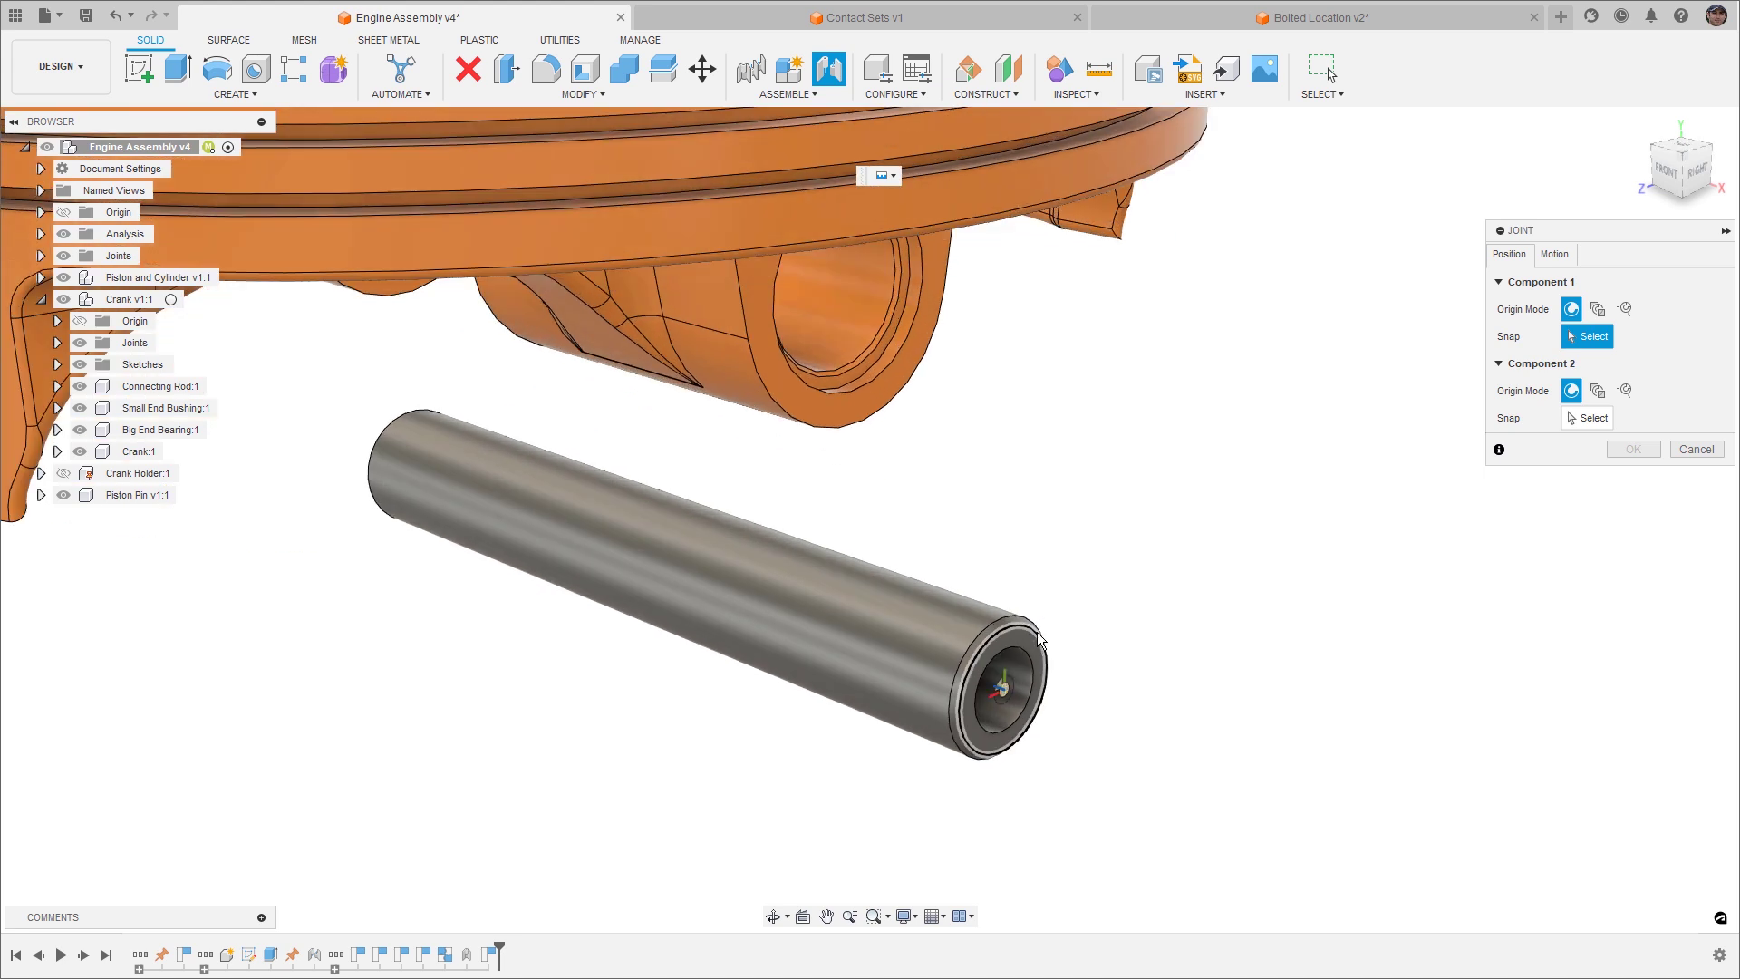
{"action": "left_click", "coordinate": [1036, 635]}
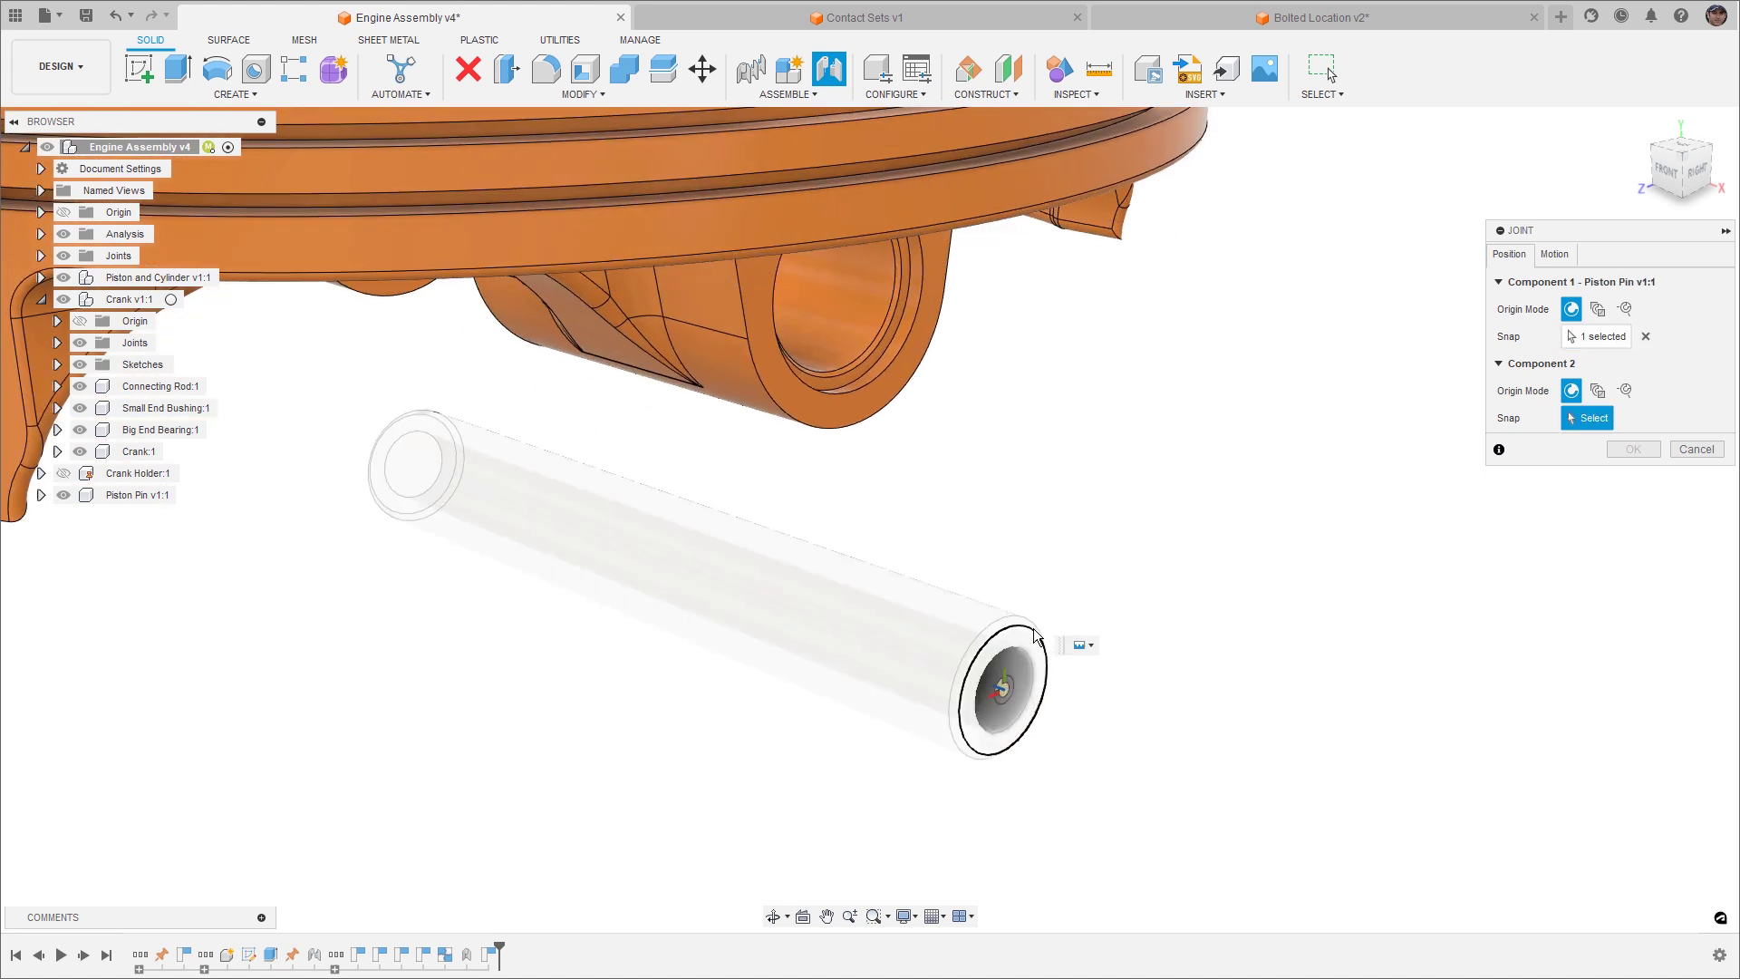
{"action": "left_click", "coordinate": [886, 339]}
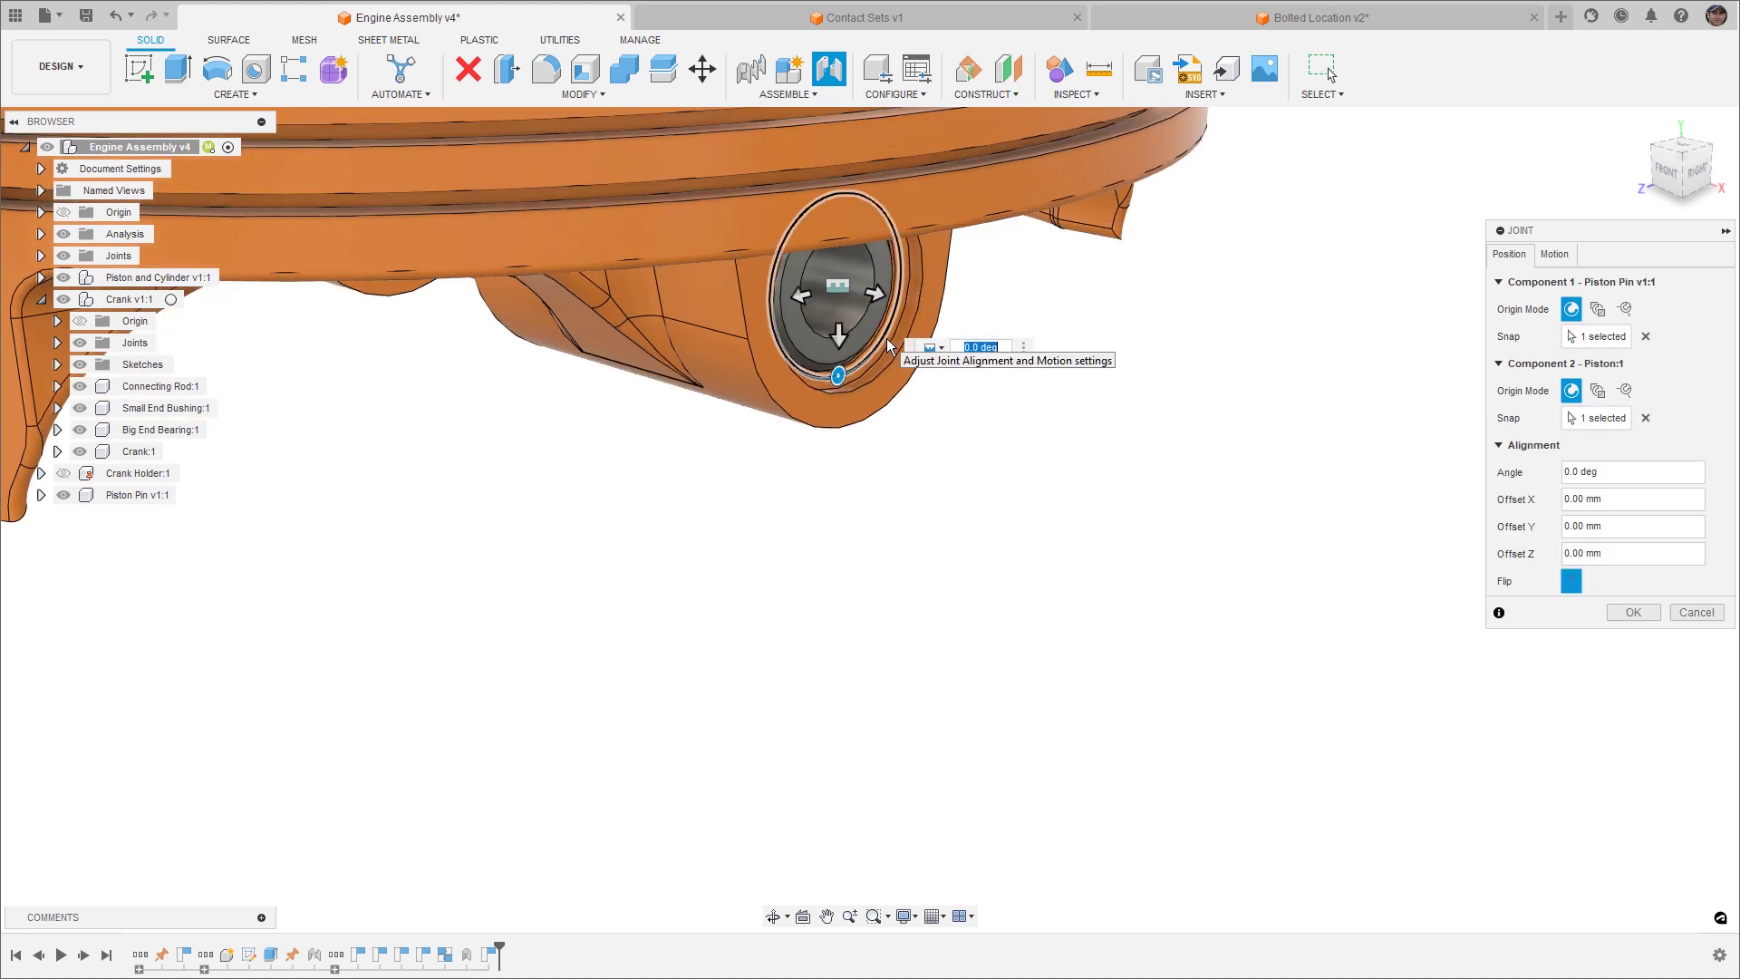
{"action": "left_click", "coordinate": [1631, 612]}
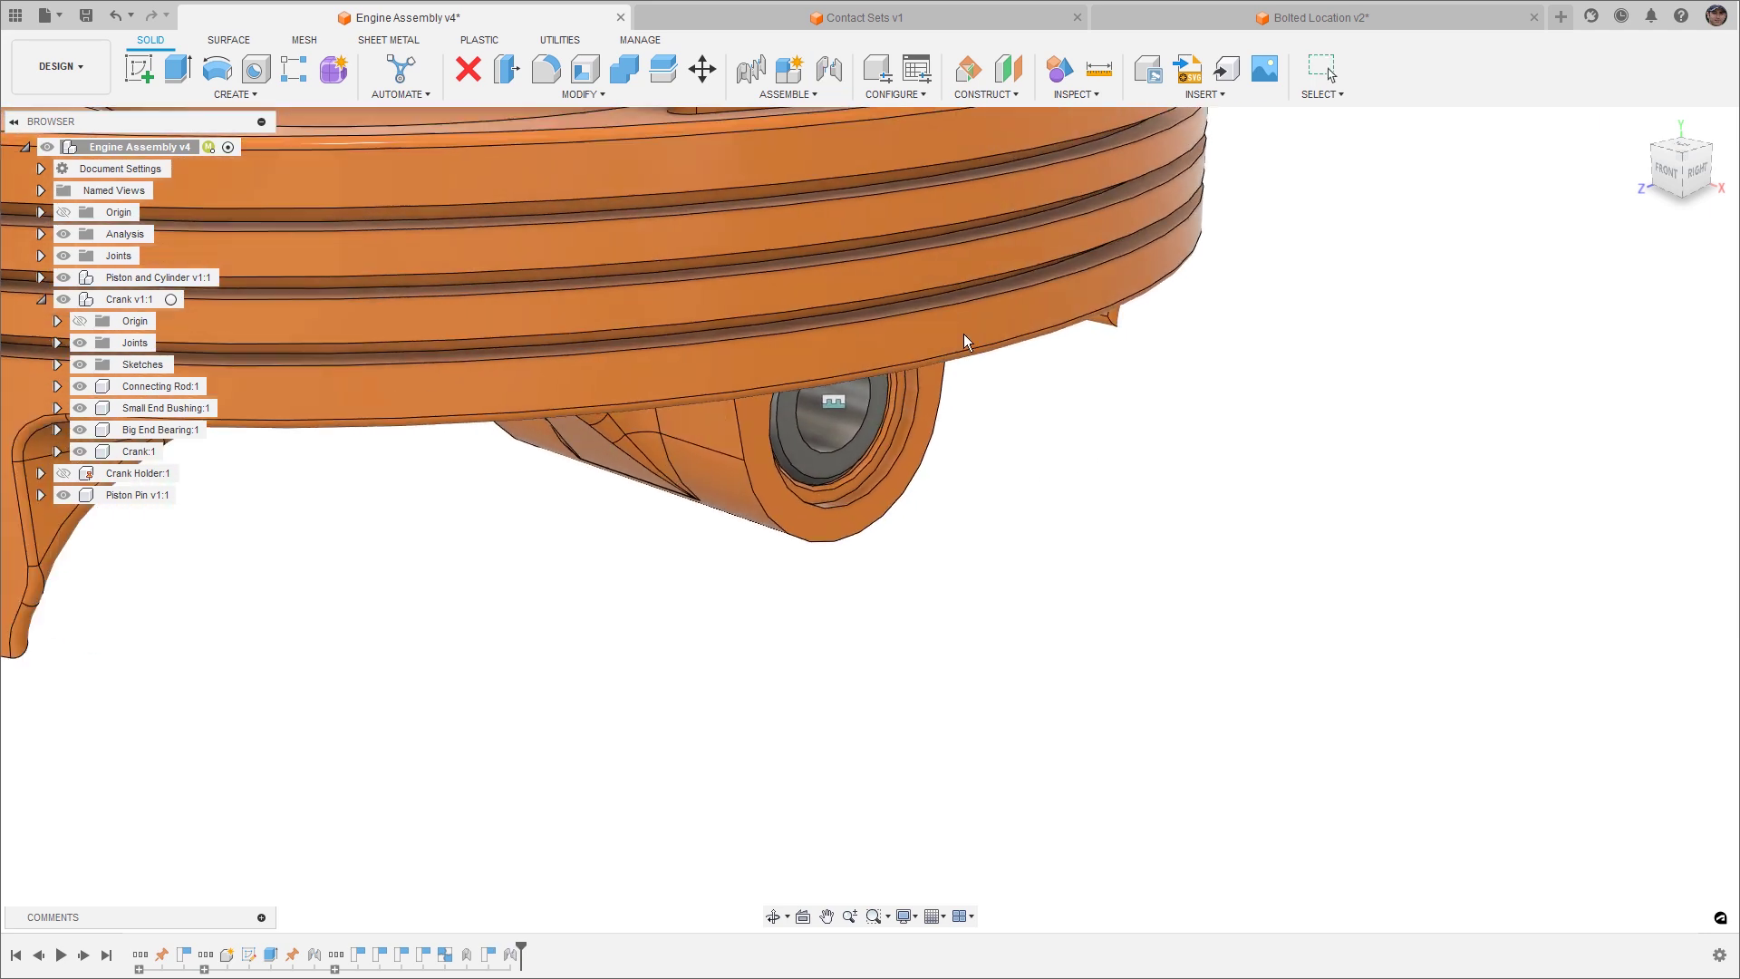
{"action": "left_click", "coordinate": [1416, 68]}
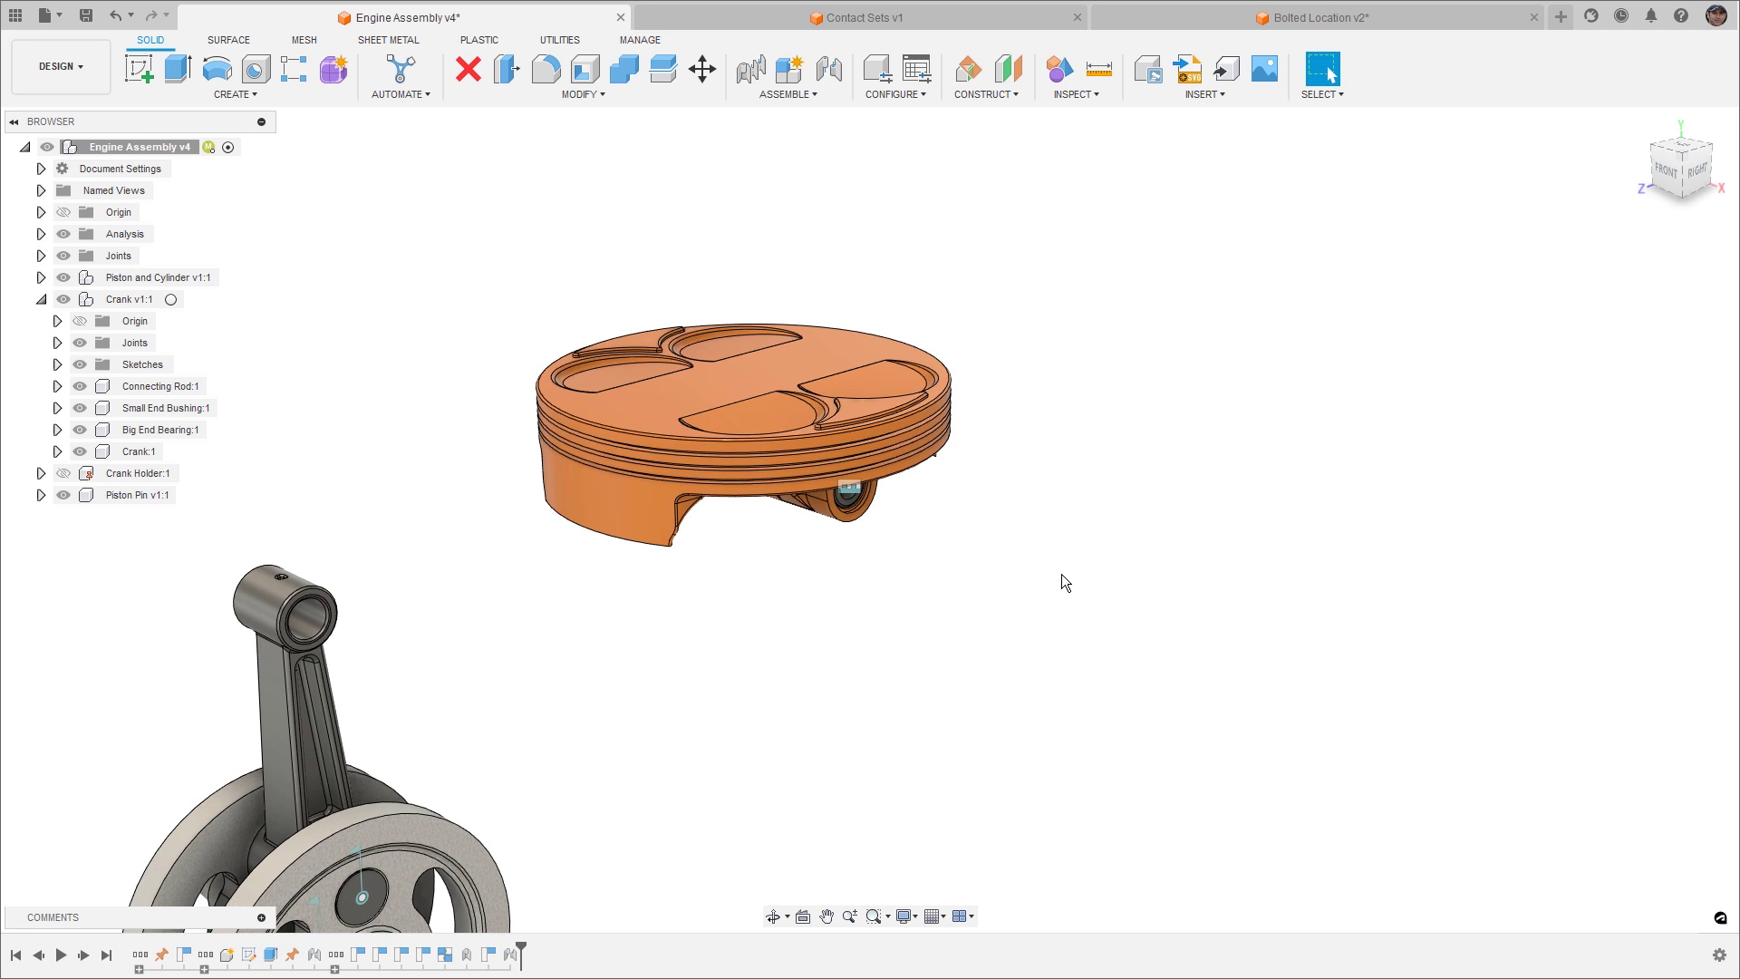
From under the piston, measure the gap between the two pin-boss inner faces: 20.00 mm.
{"action": "middle_click_drag", "start_coordinate": [724, 602], "coordinate": [754, 530], "text": "shift"}
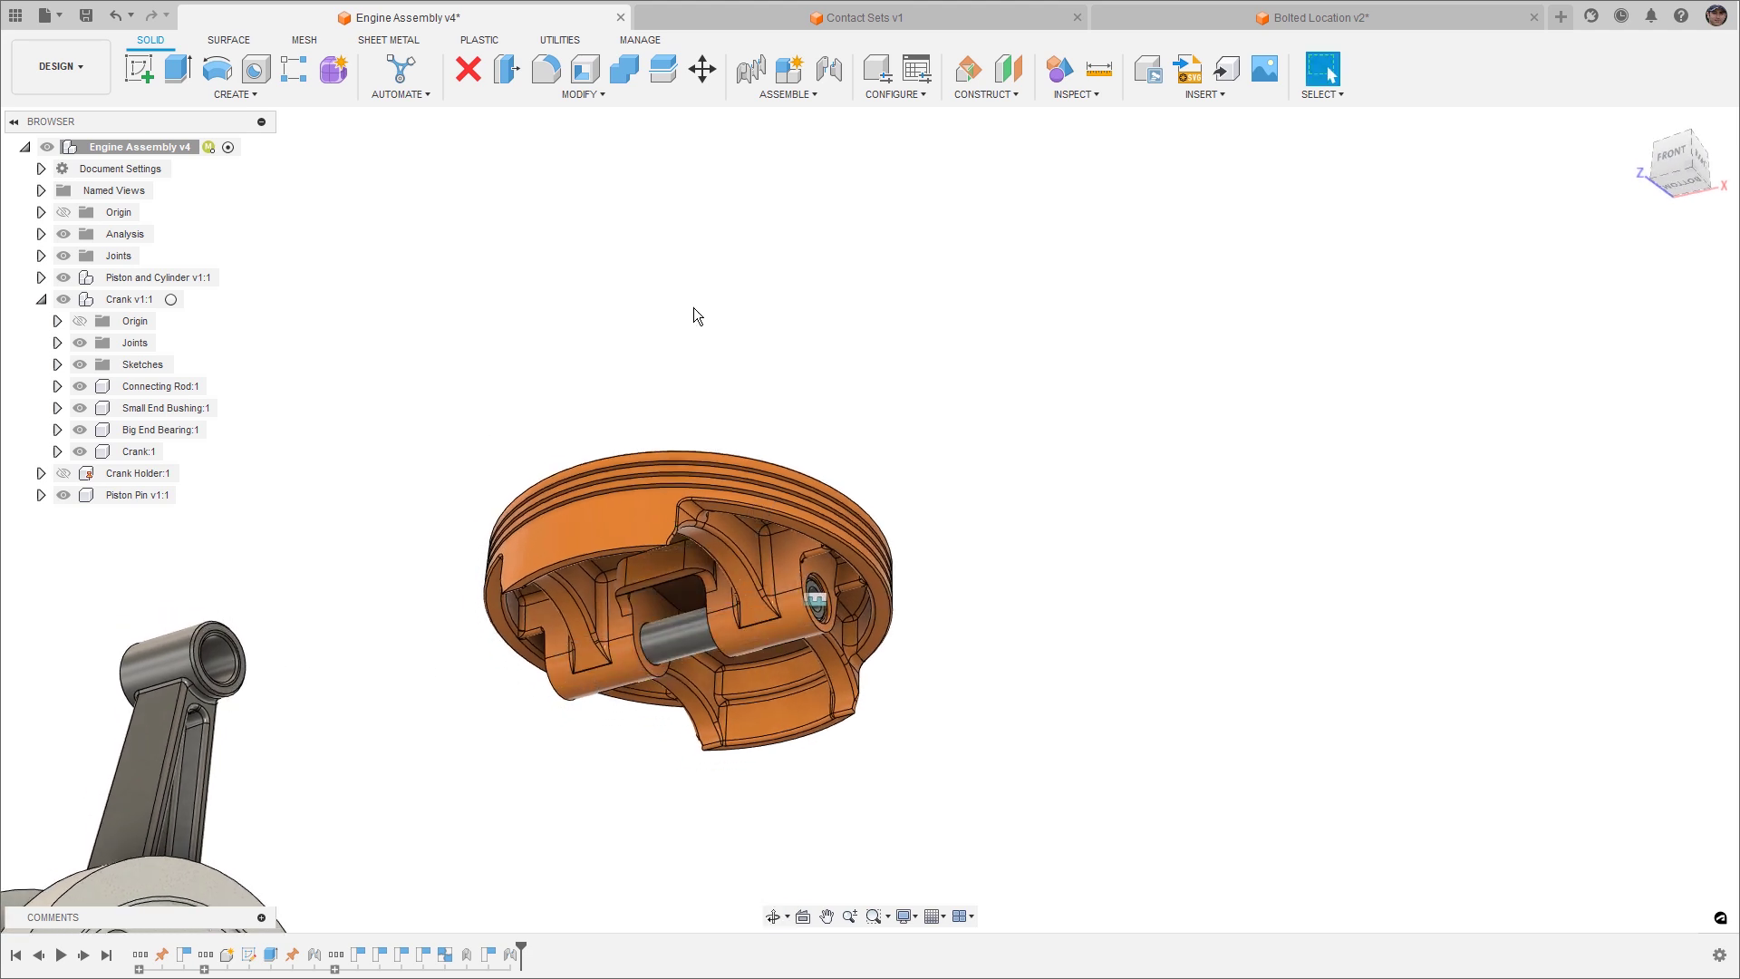
{"action": "left_click", "coordinate": [1106, 75]}
{"action": "scroll", "coordinate": [655, 602], "scroll_direction": "up", "scroll_amount": 3}
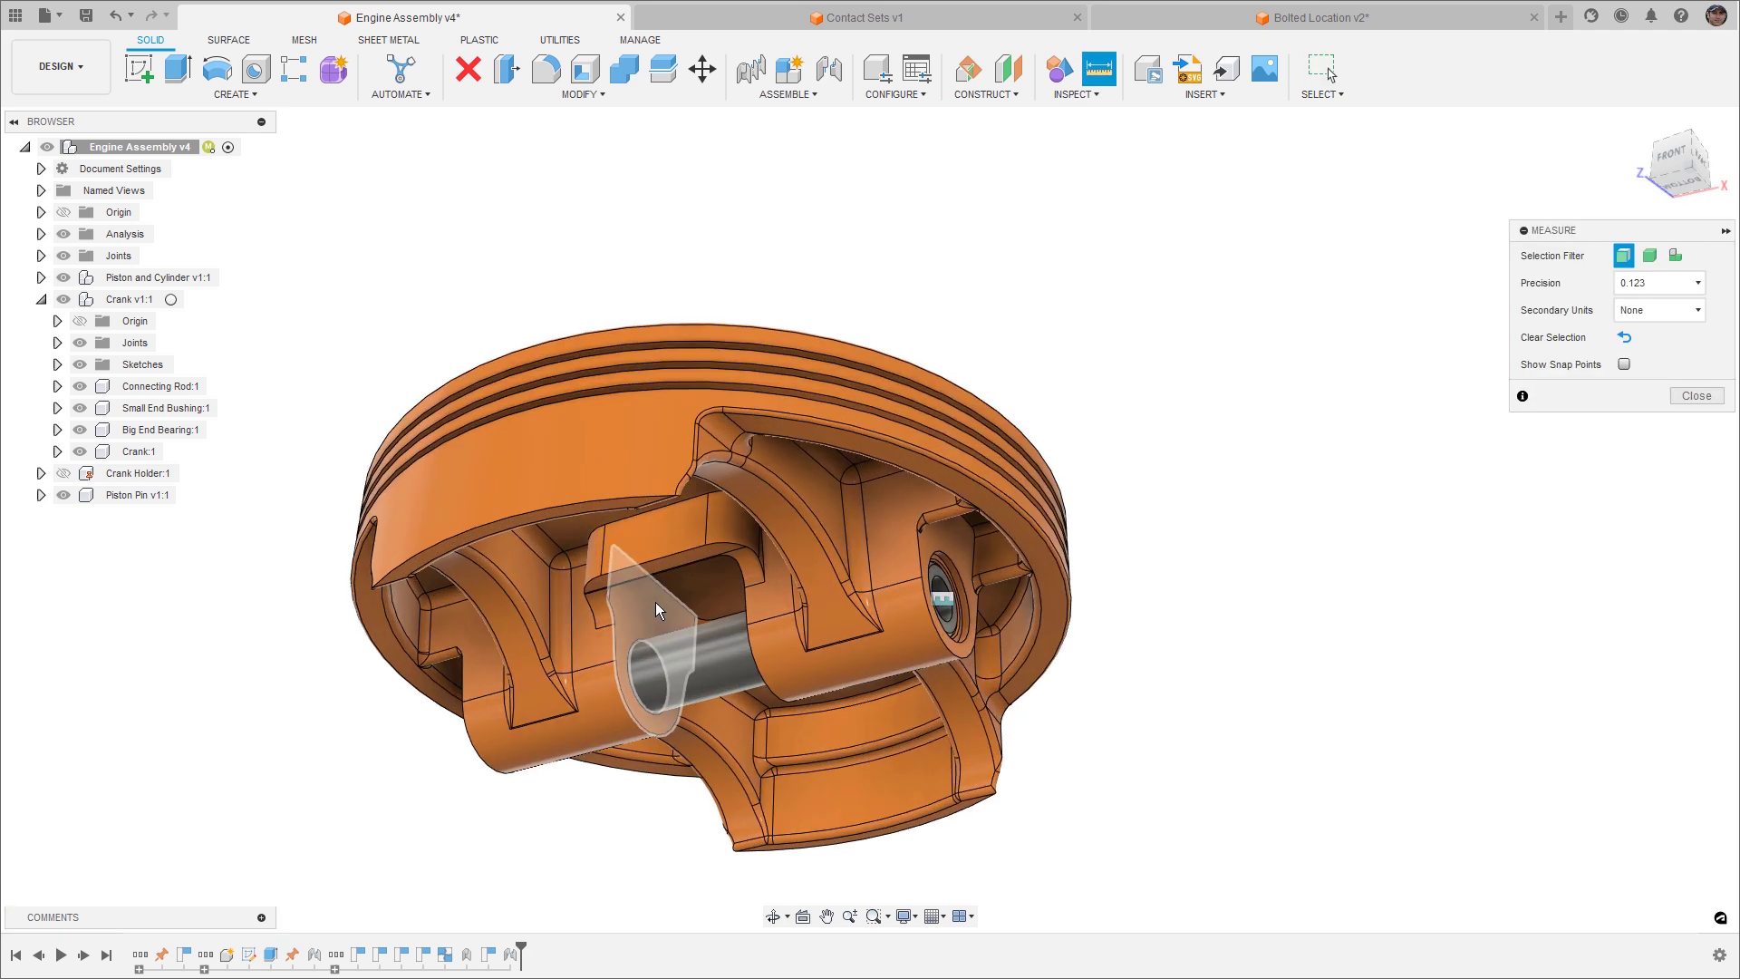
{"action": "left_click", "coordinate": [654, 625]}
{"action": "middle_click_drag", "start_coordinate": [654, 626], "coordinate": [718, 618], "text": "shift"}
{"action": "left_click", "coordinate": [700, 620]}
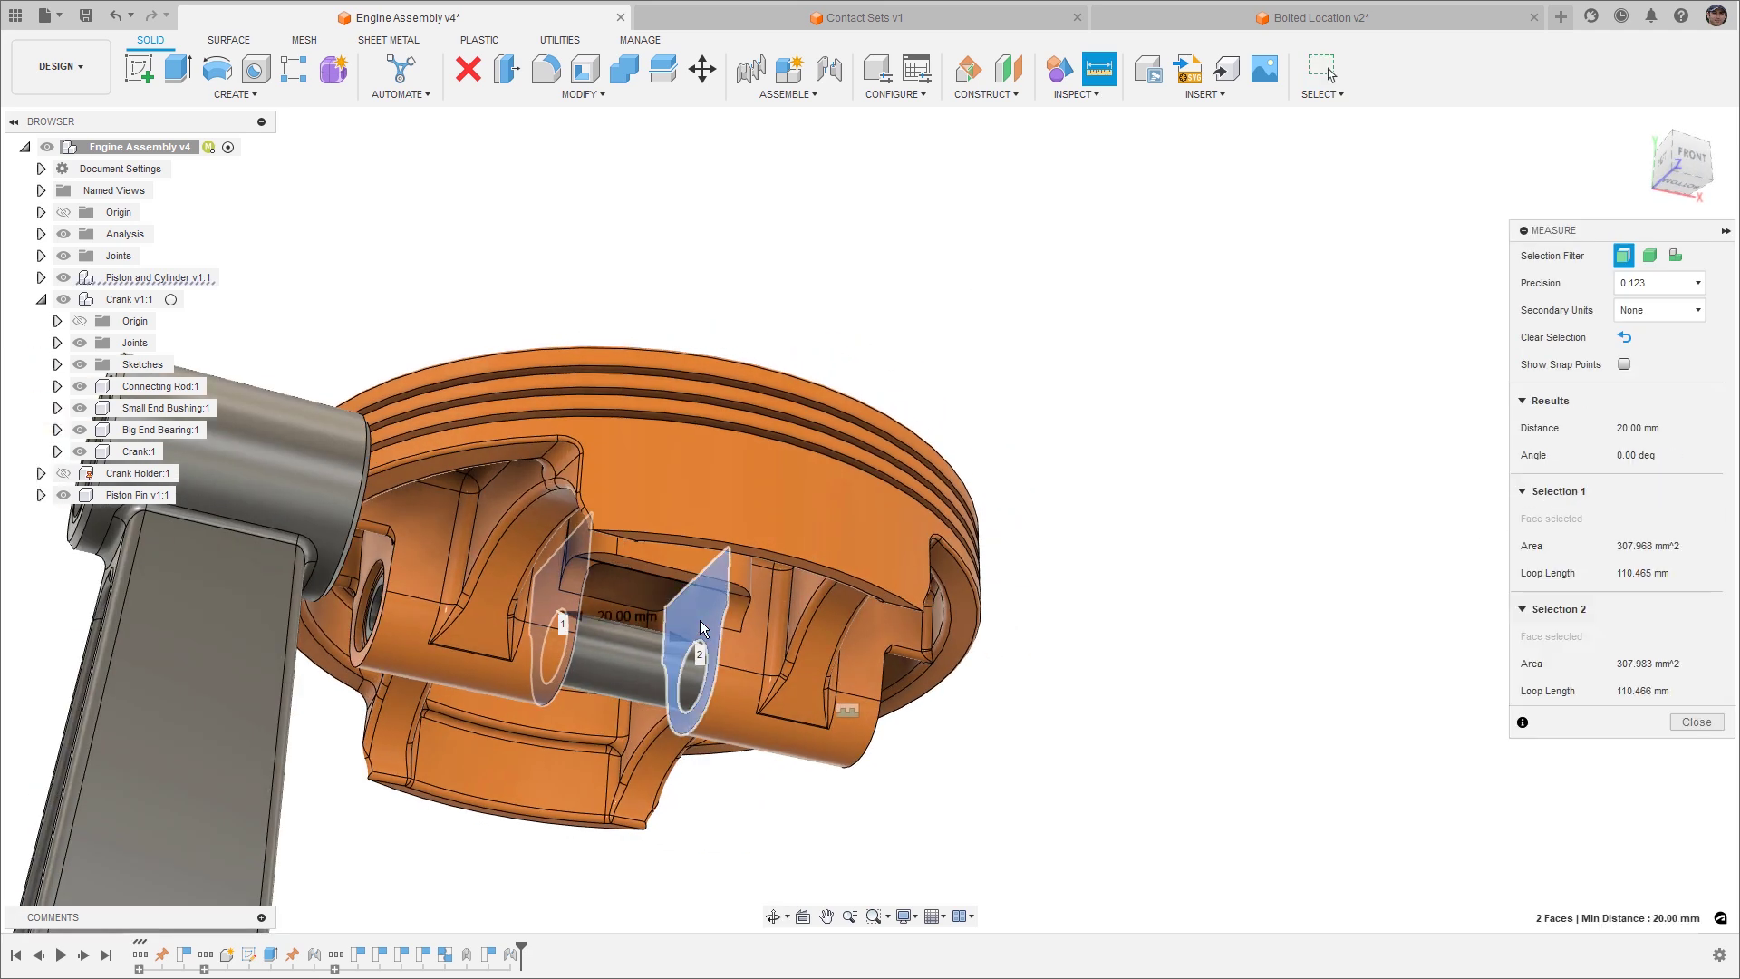
Measure the width across the rod's small end faces, also 20.00 mm, then close Measure.
{"action": "middle_click_drag", "start_coordinate": [1160, 618], "coordinate": [1064, 492], "text": "shift"}
{"action": "left_click", "coordinate": [471, 754]}
{"action": "middle_click_drag", "start_coordinate": [471, 754], "coordinate": [299, 620], "text": "shift"}
{"action": "left_click", "coordinate": [303, 660]}
{"action": "scroll", "coordinate": [299, 620], "scroll_direction": "up", "scroll_amount": 3}
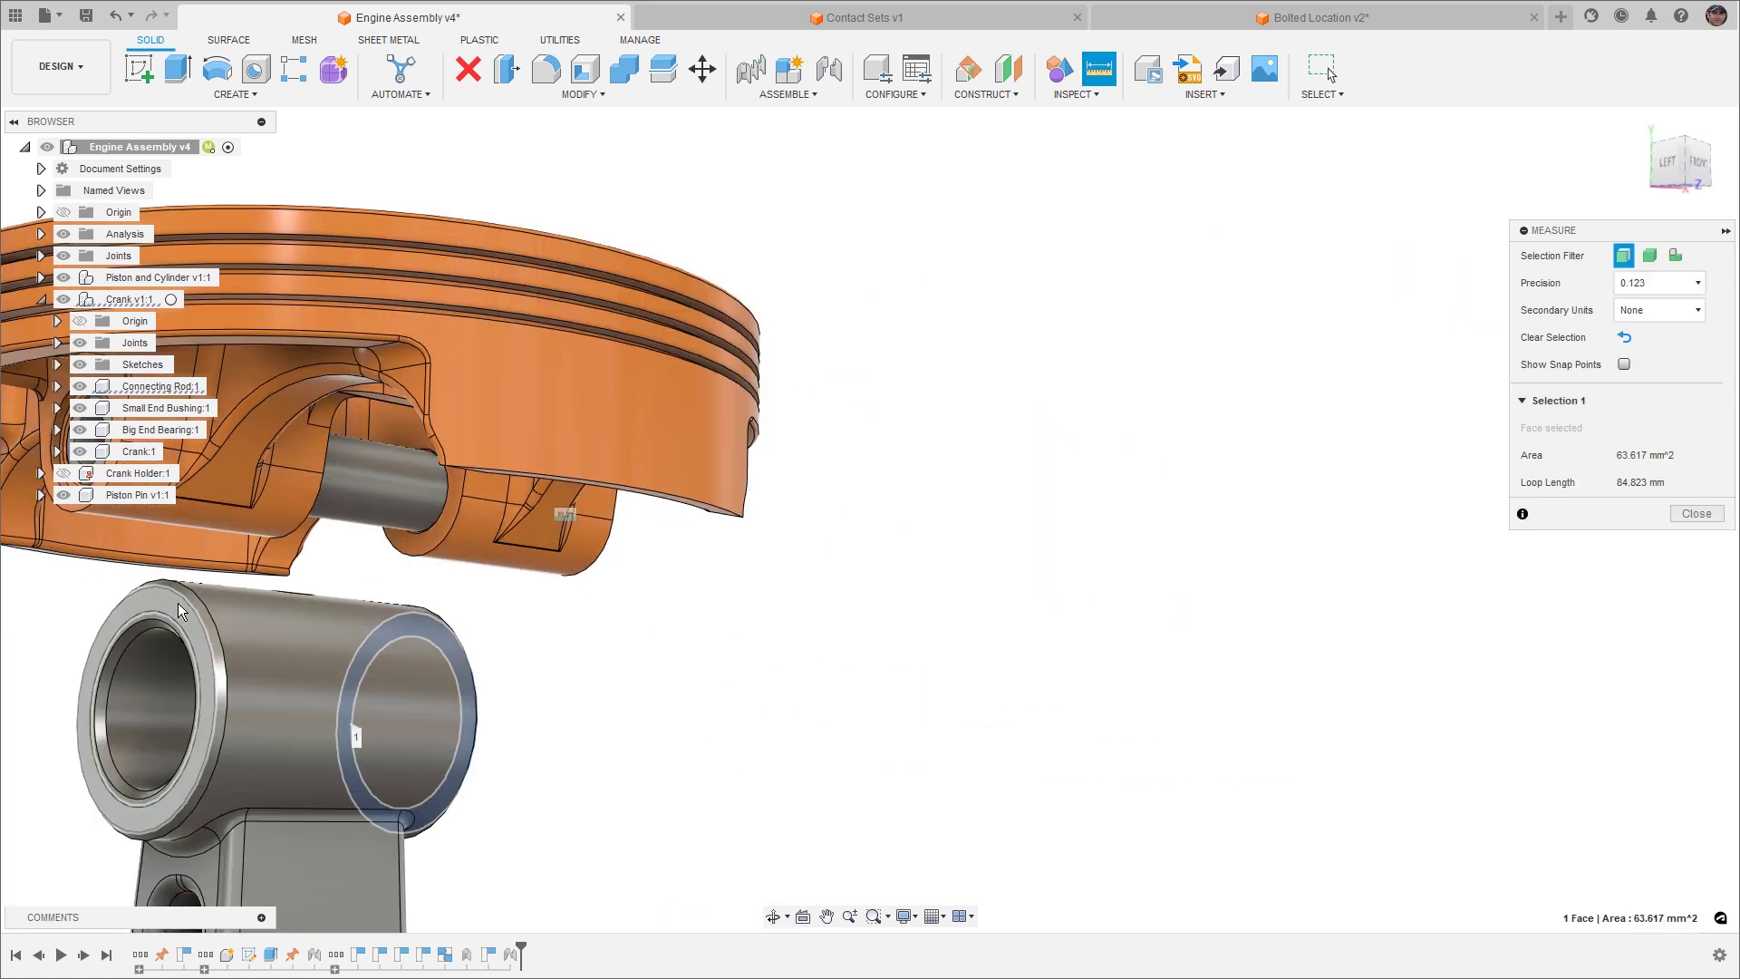
{"action": "left_click", "coordinate": [166, 600]}
{"action": "scroll", "coordinate": [1043, 499], "scroll_direction": "down", "scroll_amount": 3}
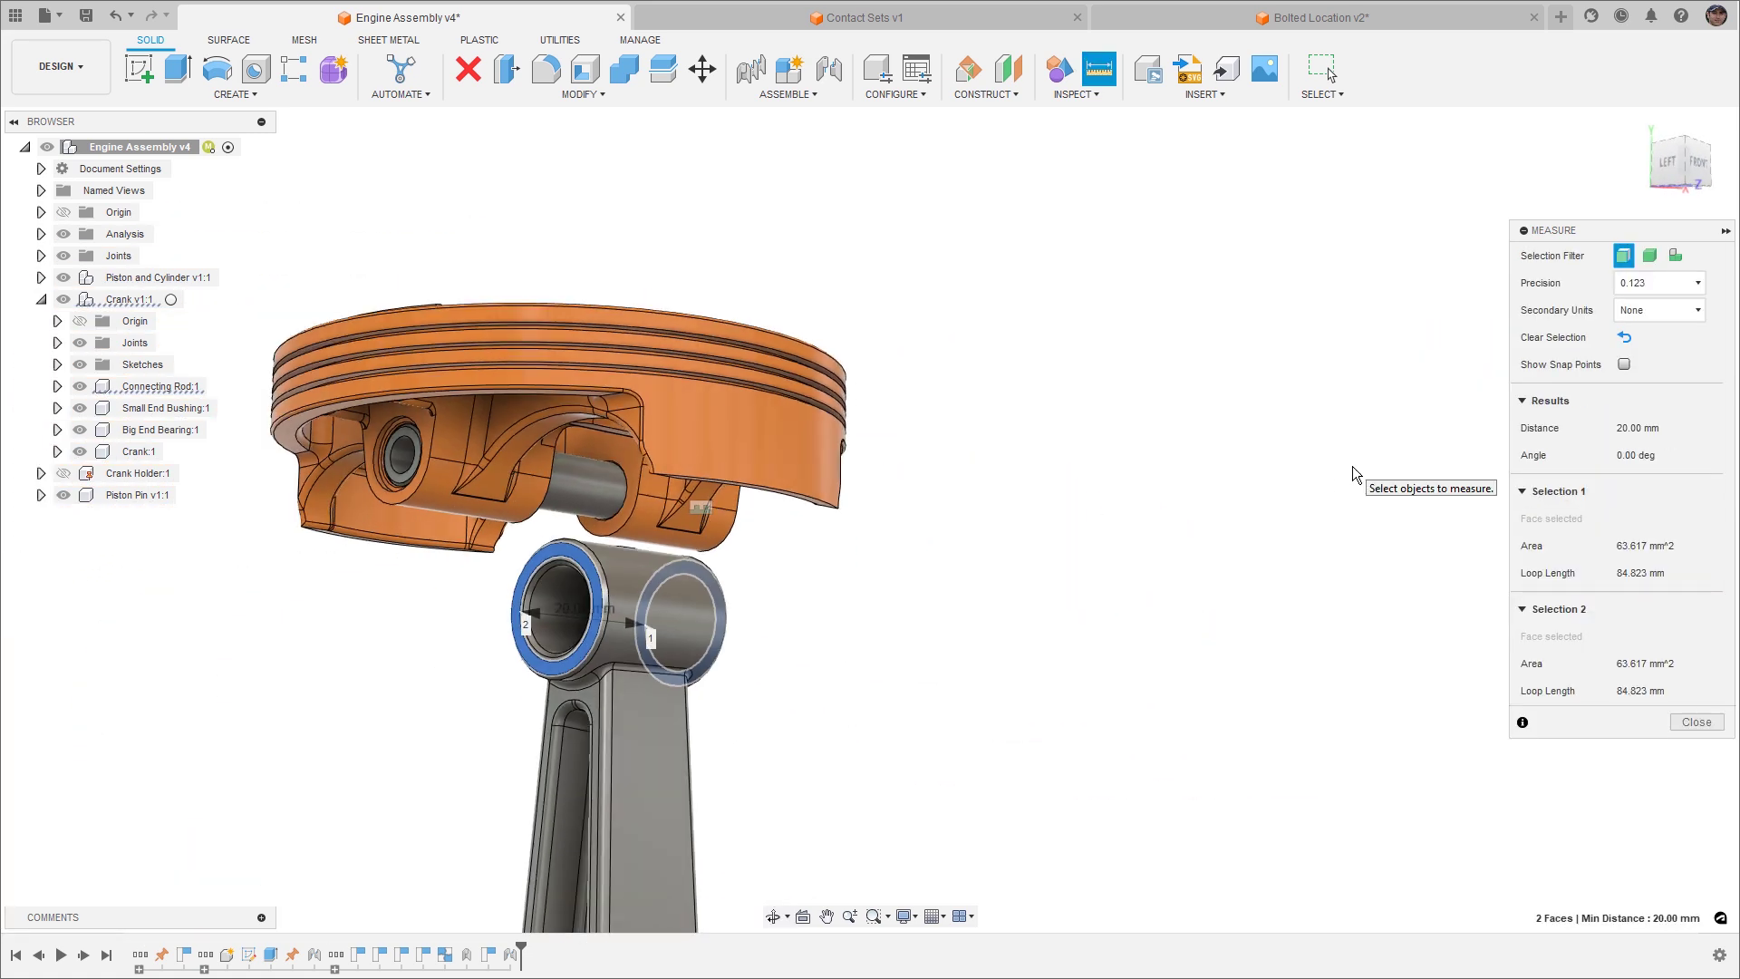
{"action": "left_click", "coordinate": [1697, 722]}
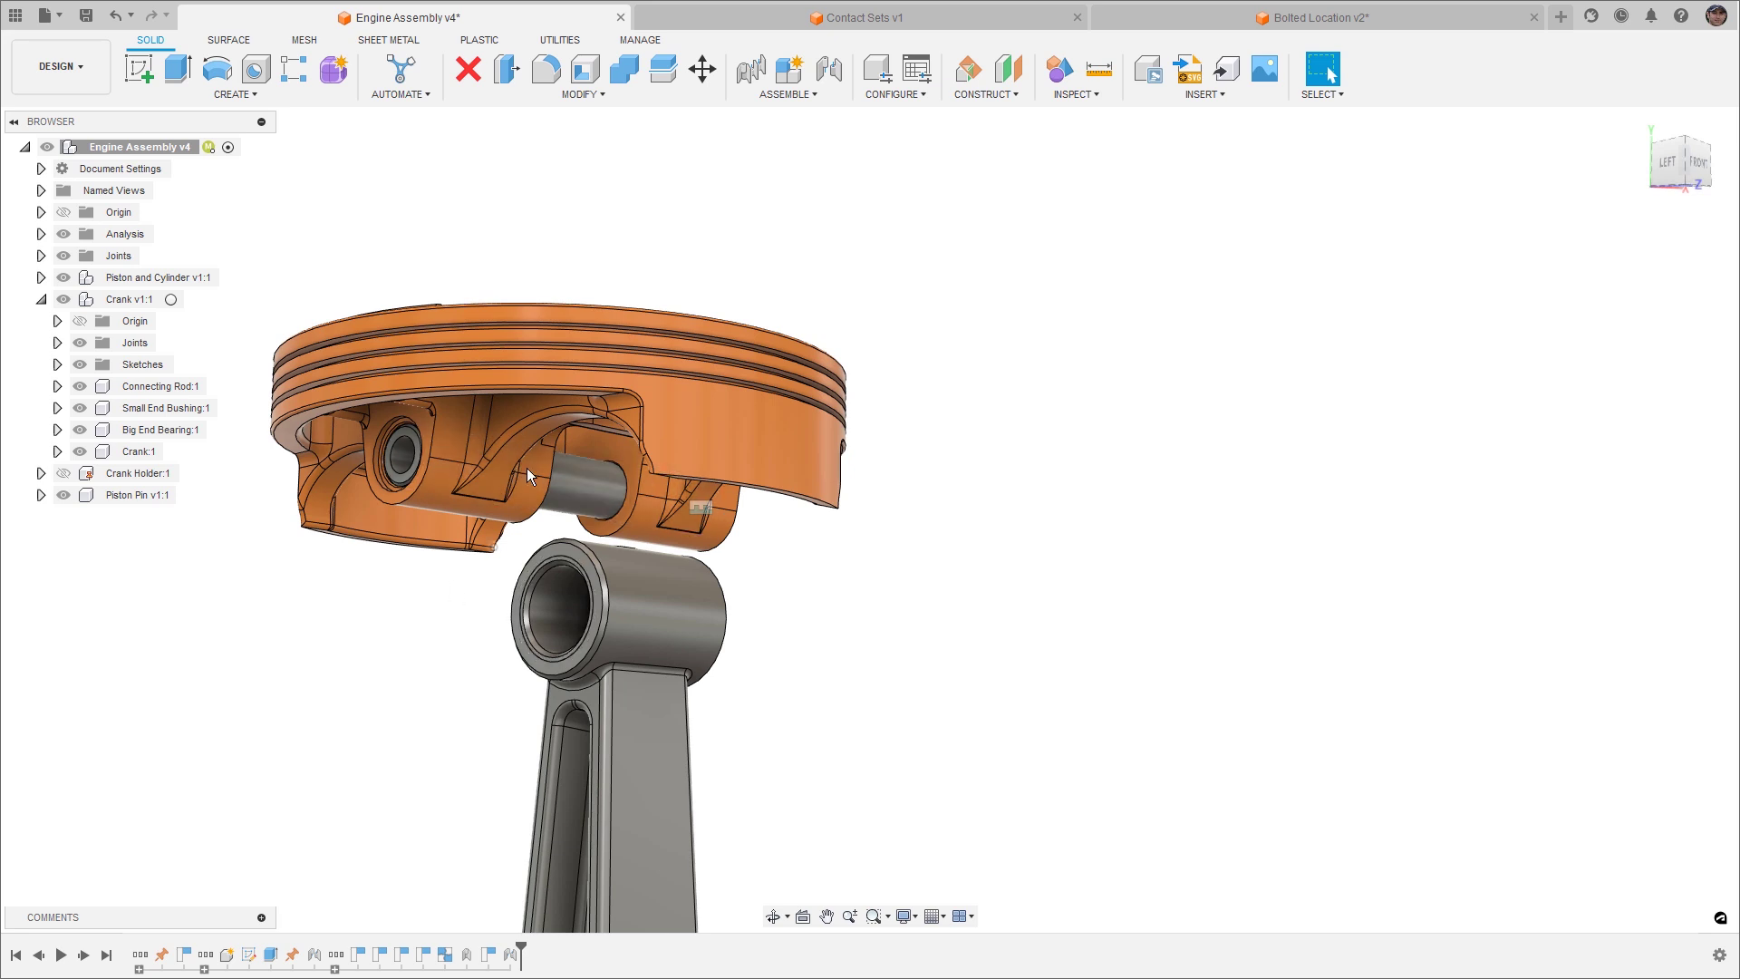
Start a Revolute joint snapping the piston pin's centre to the Small End Bushing's centre.
{"action": "left_click", "coordinate": [780, 94]}
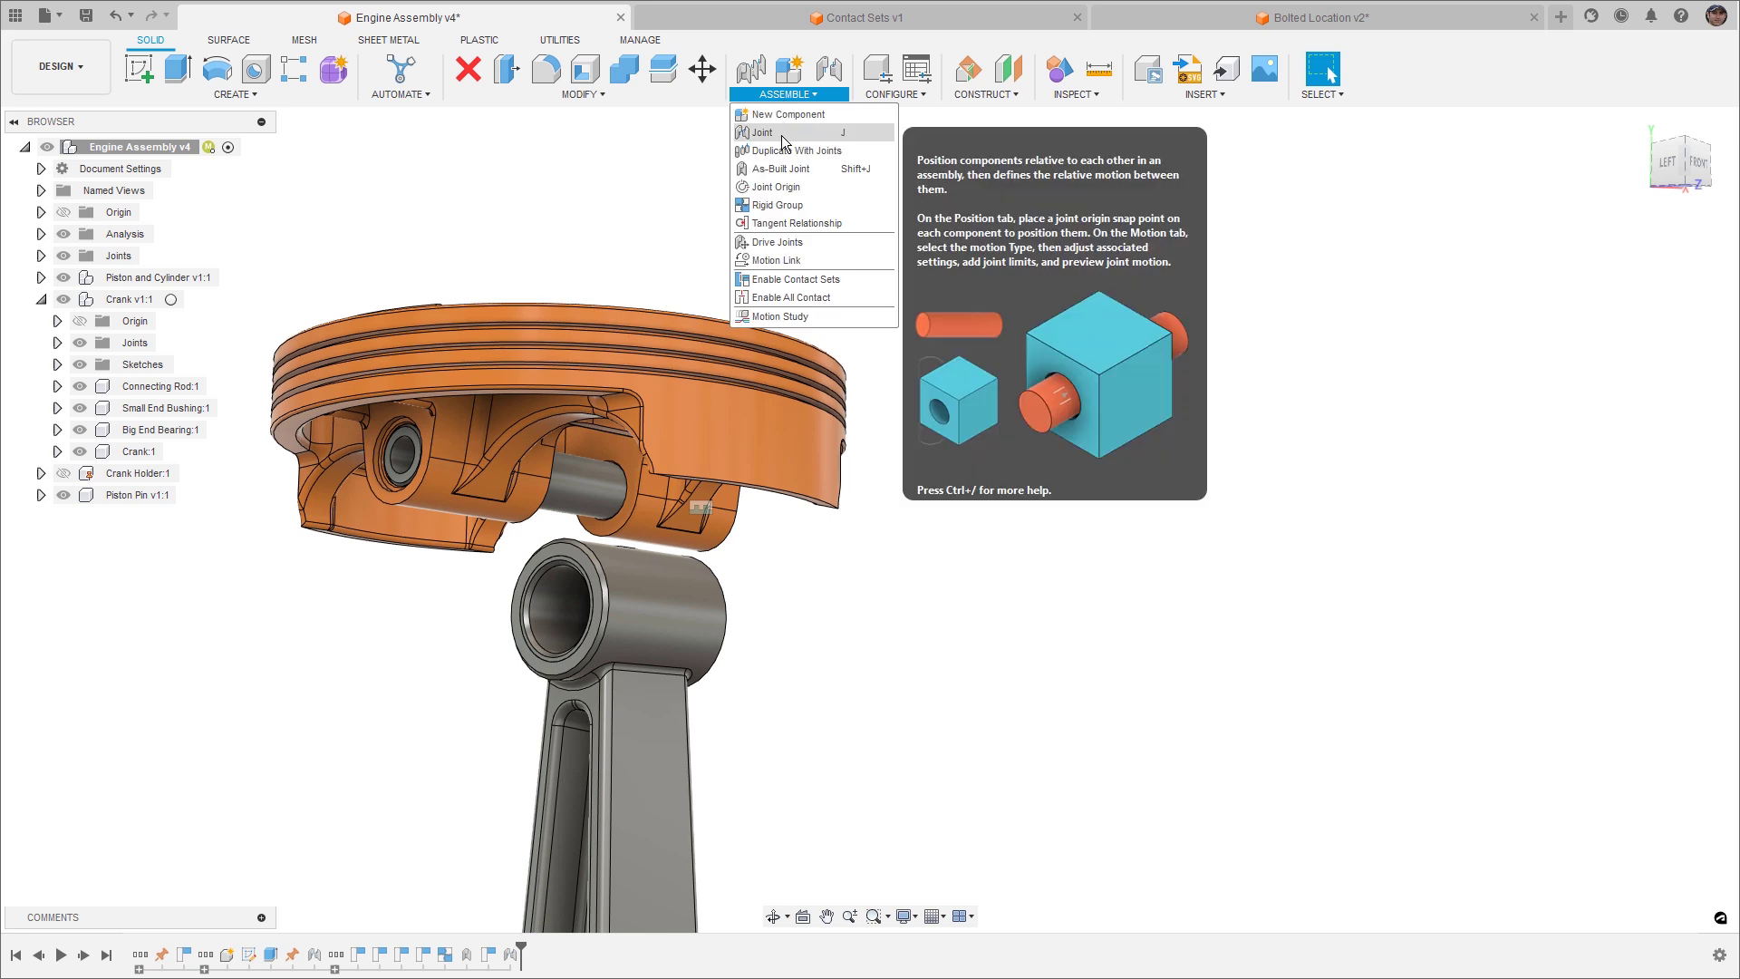
{"action": "left_click", "coordinate": [780, 134]}
{"action": "left_click", "coordinate": [1554, 255]}
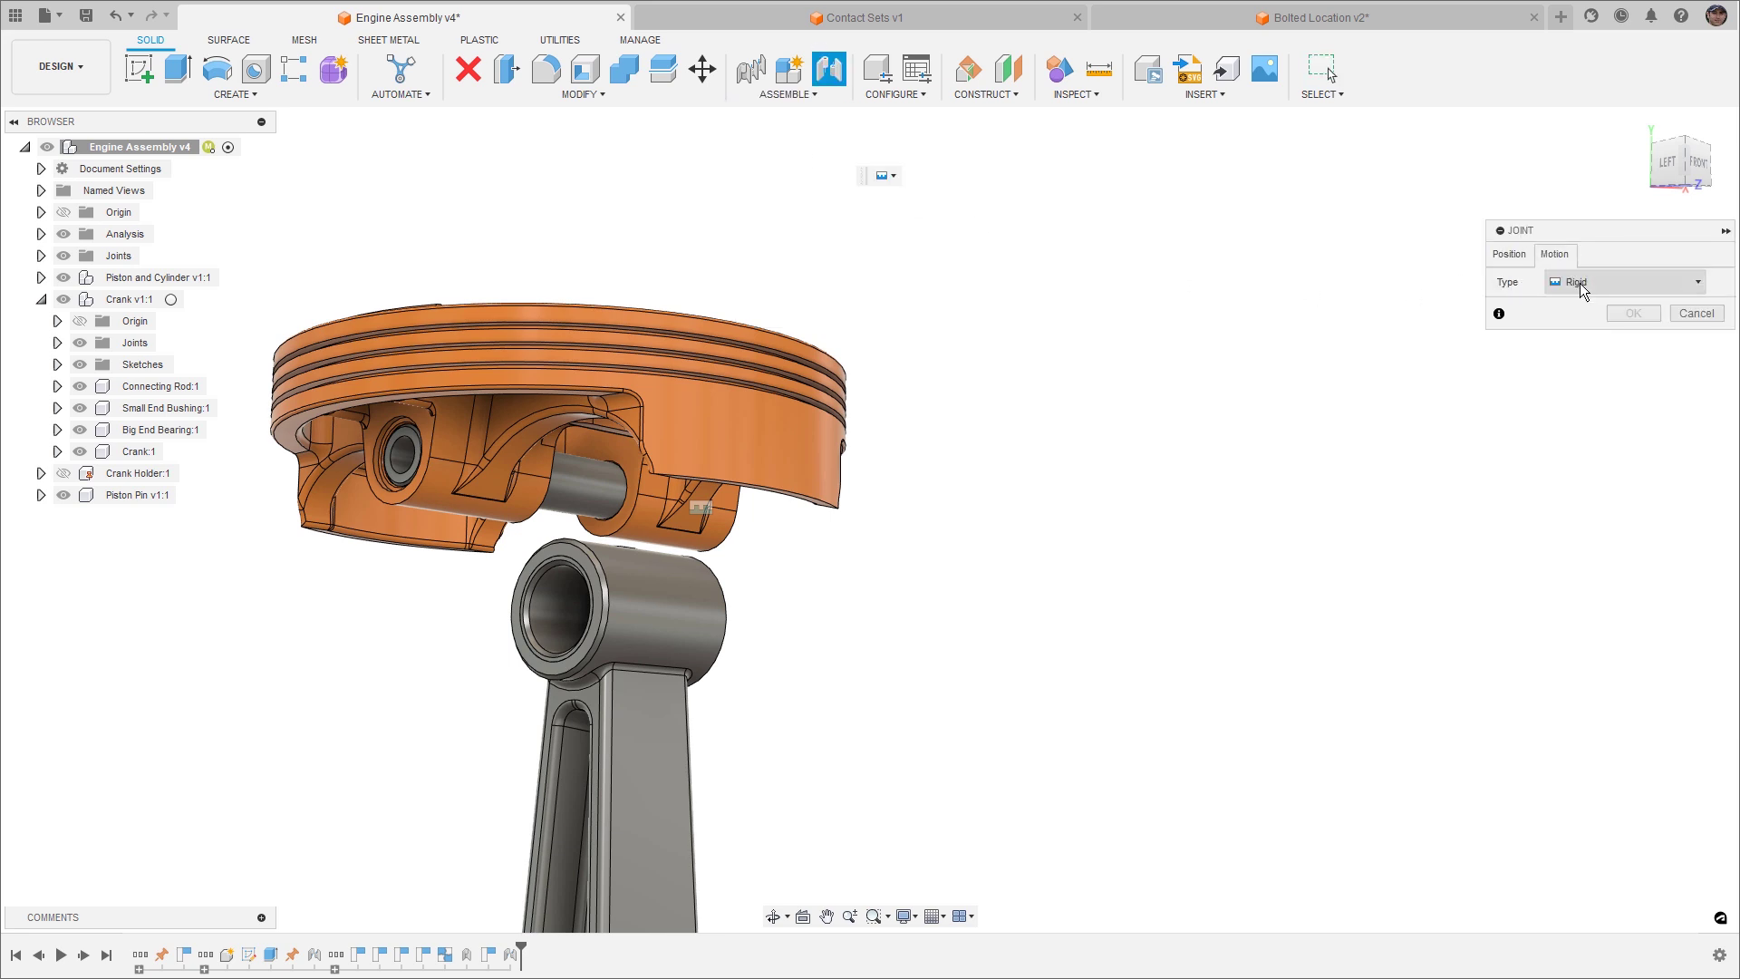
{"action": "left_click", "coordinate": [1574, 282]}
{"action": "left_click", "coordinate": [1598, 325]}
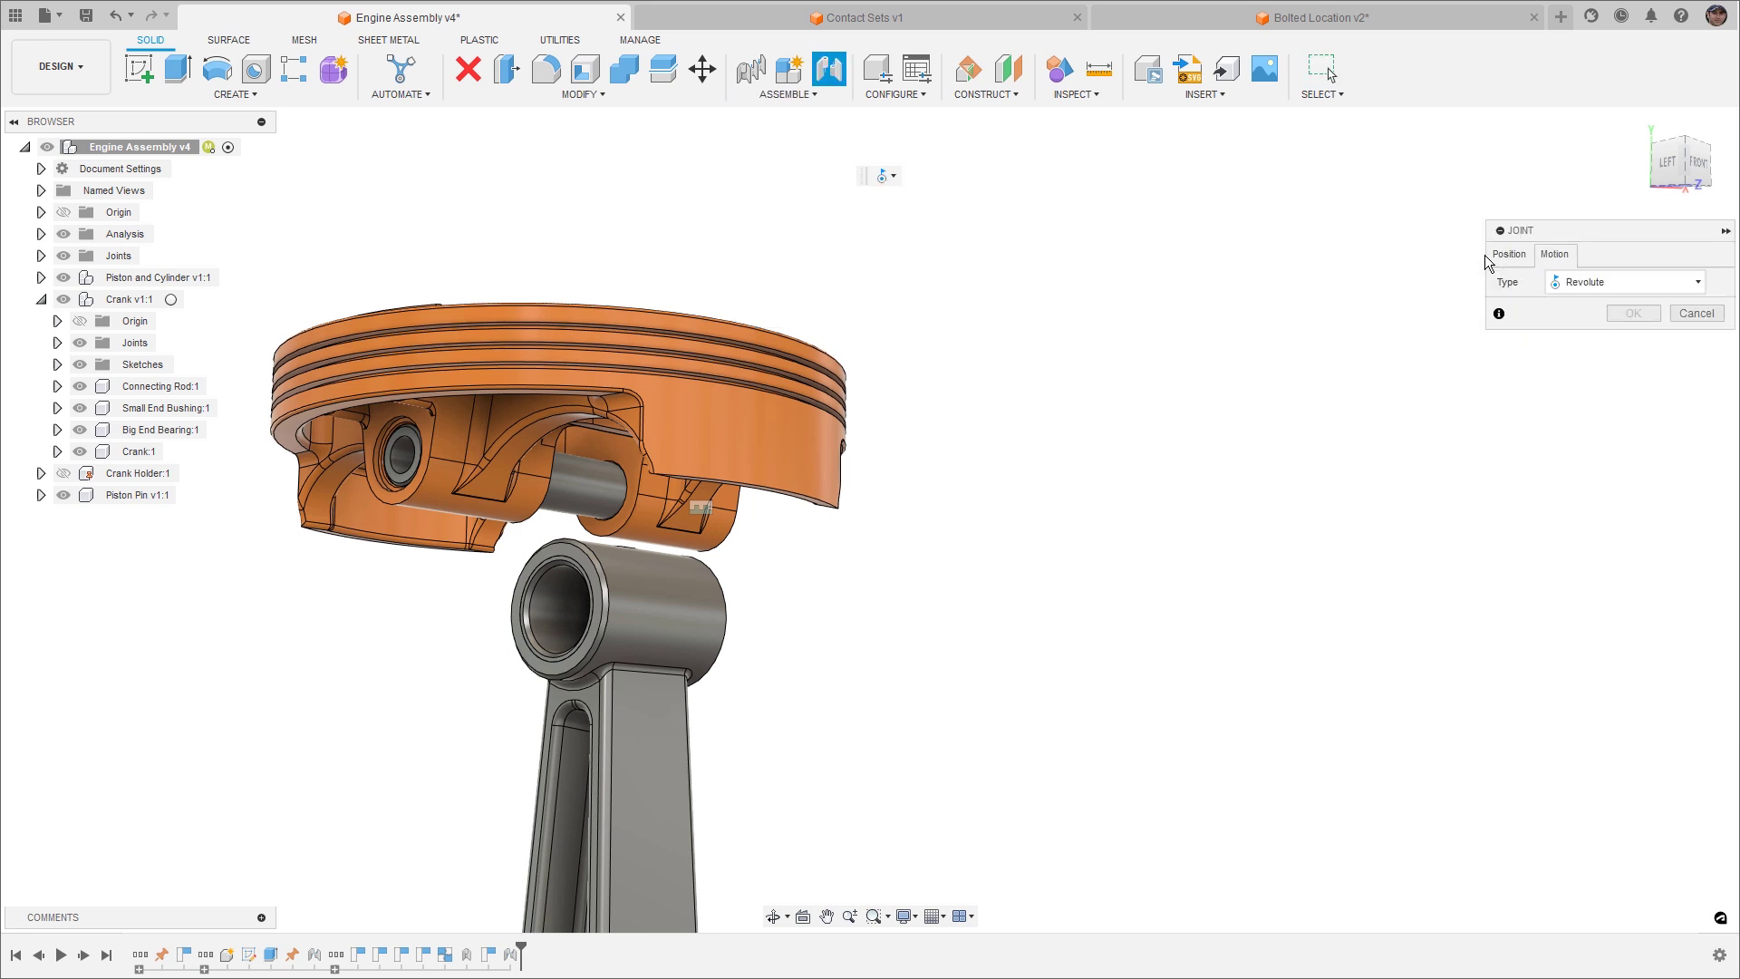
{"action": "left_click", "coordinate": [1508, 255]}
{"action": "scroll", "coordinate": [618, 491], "scroll_direction": "up", "scroll_amount": 3}
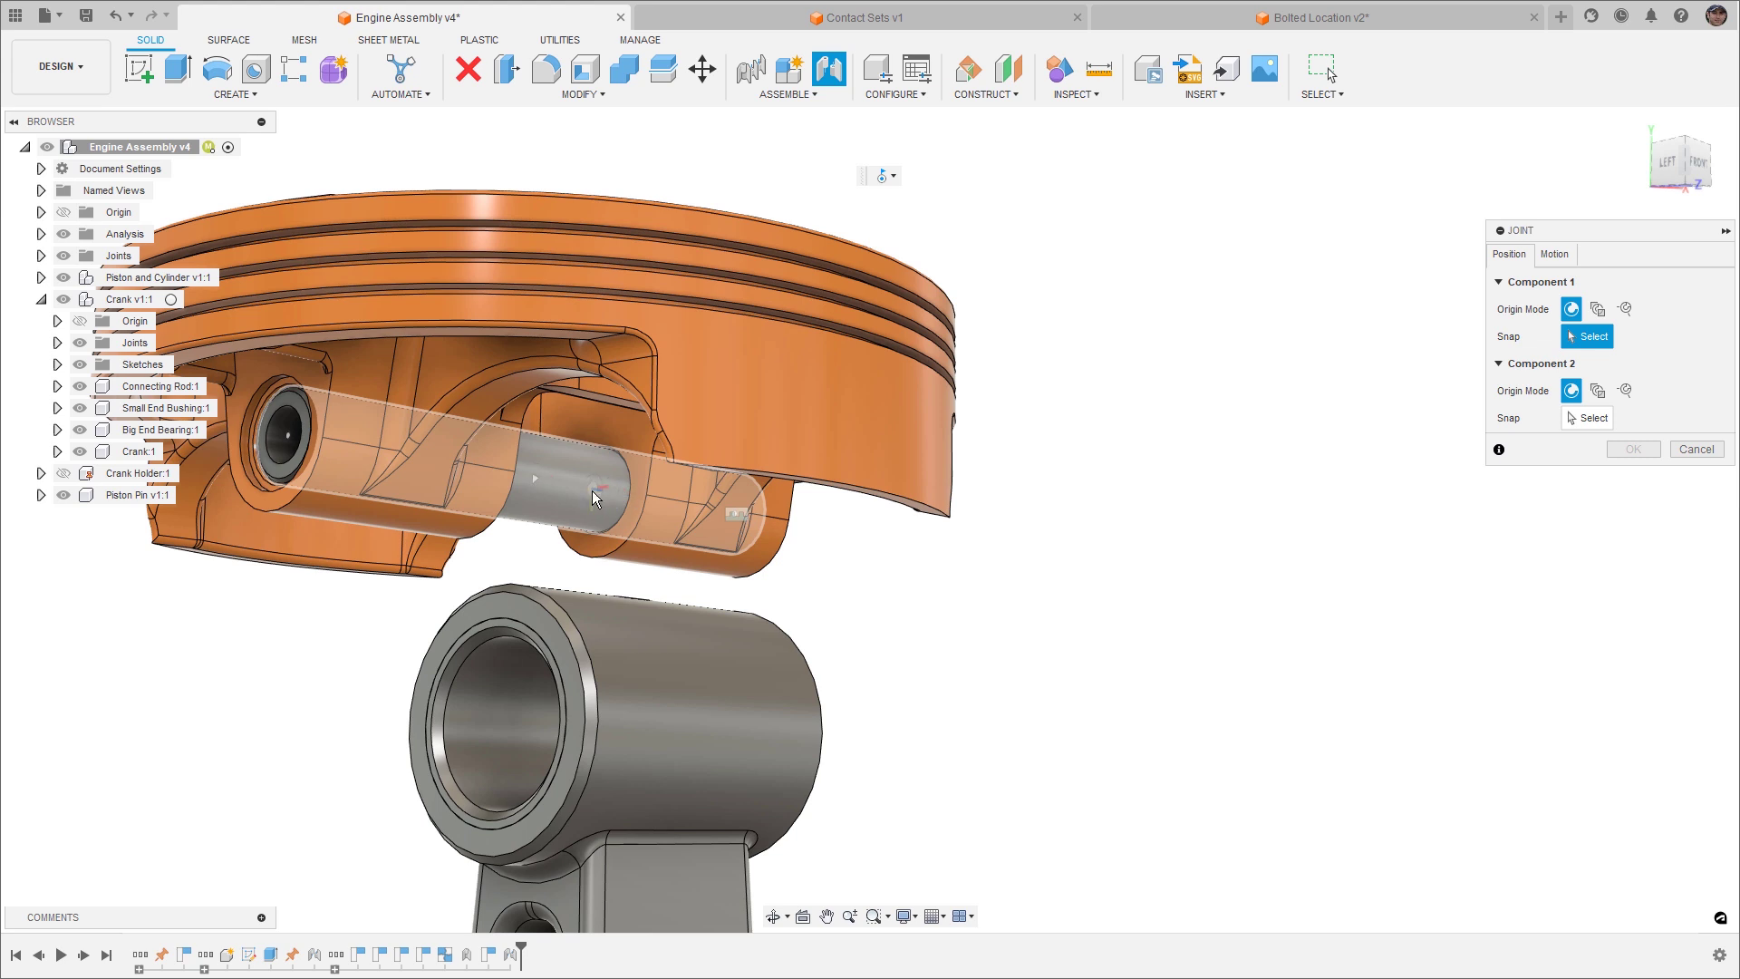
{"action": "left_click", "coordinate": [597, 488]}
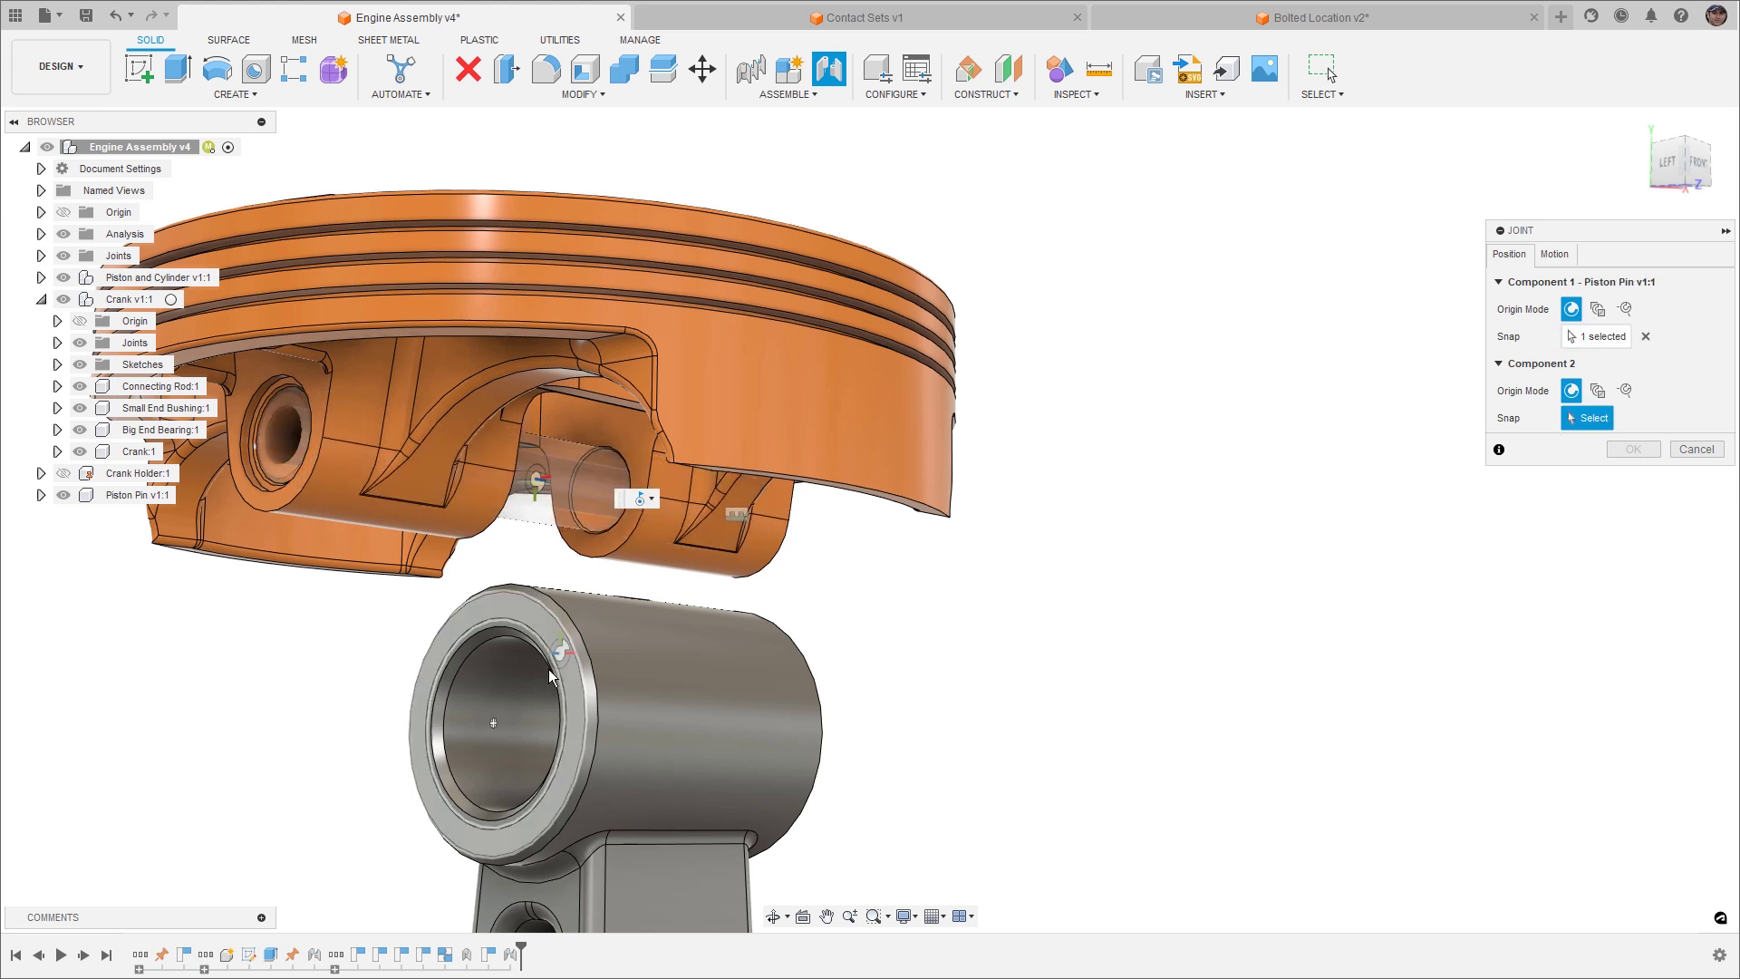
{"action": "middle_click_drag", "start_coordinate": [513, 752], "coordinate": [532, 699], "text": "shift"}
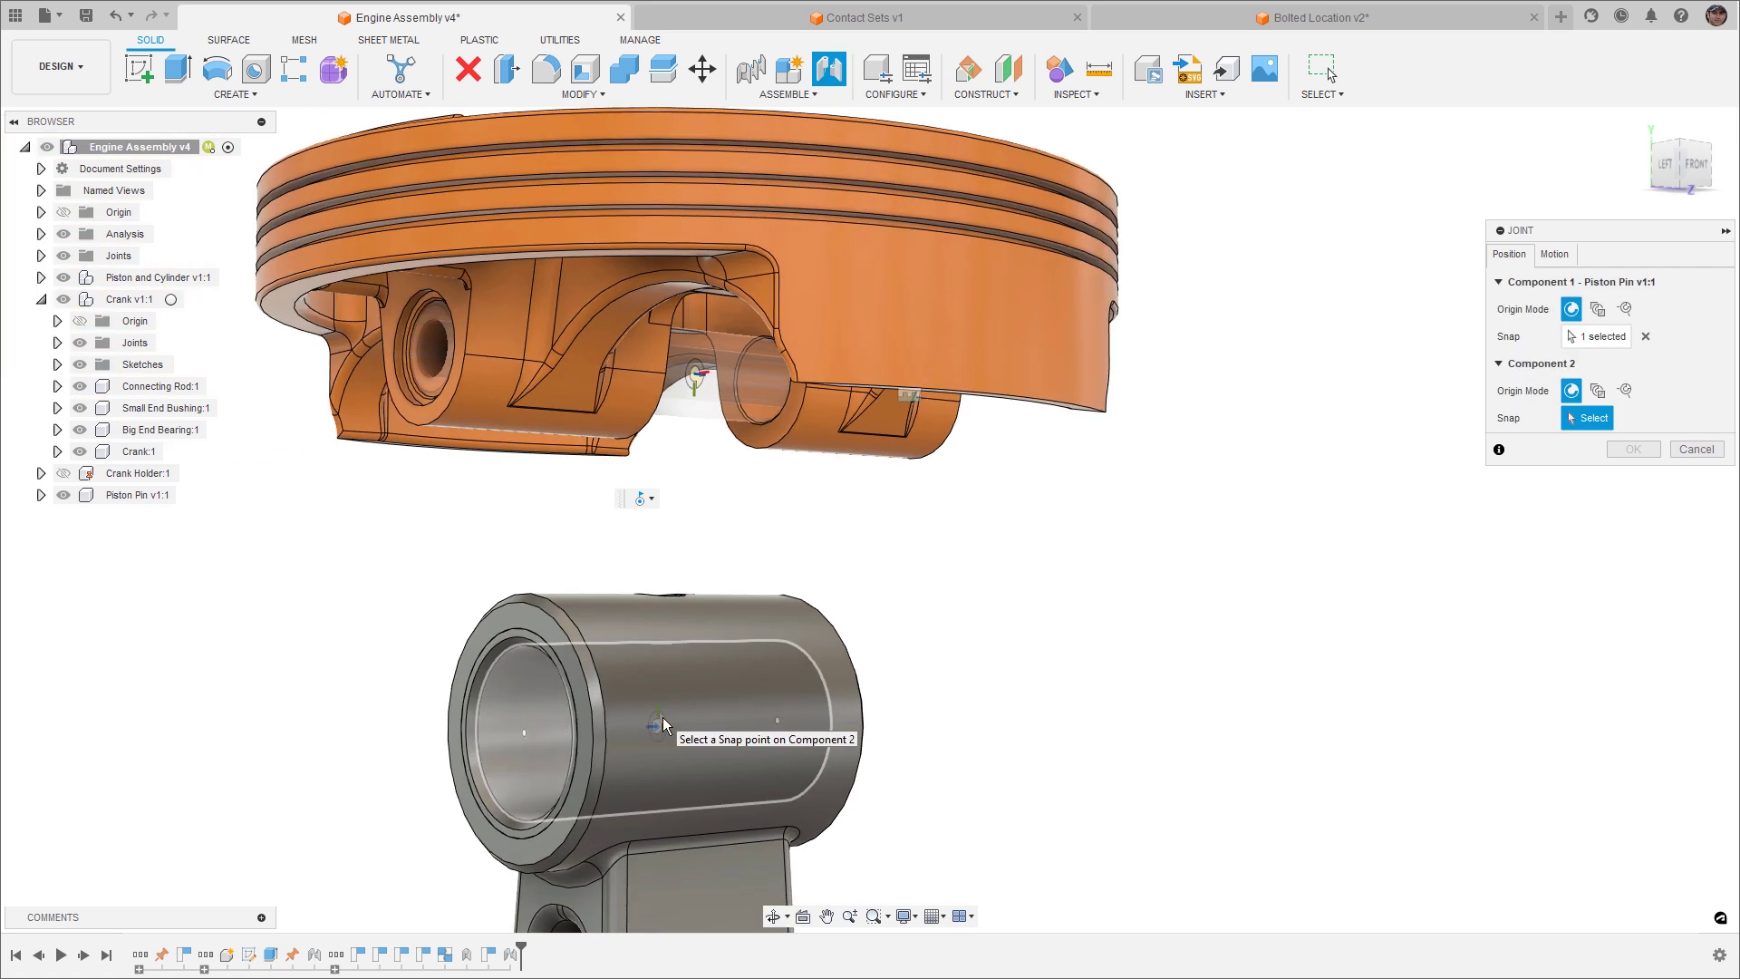
{"action": "left_click", "coordinate": [662, 716]}
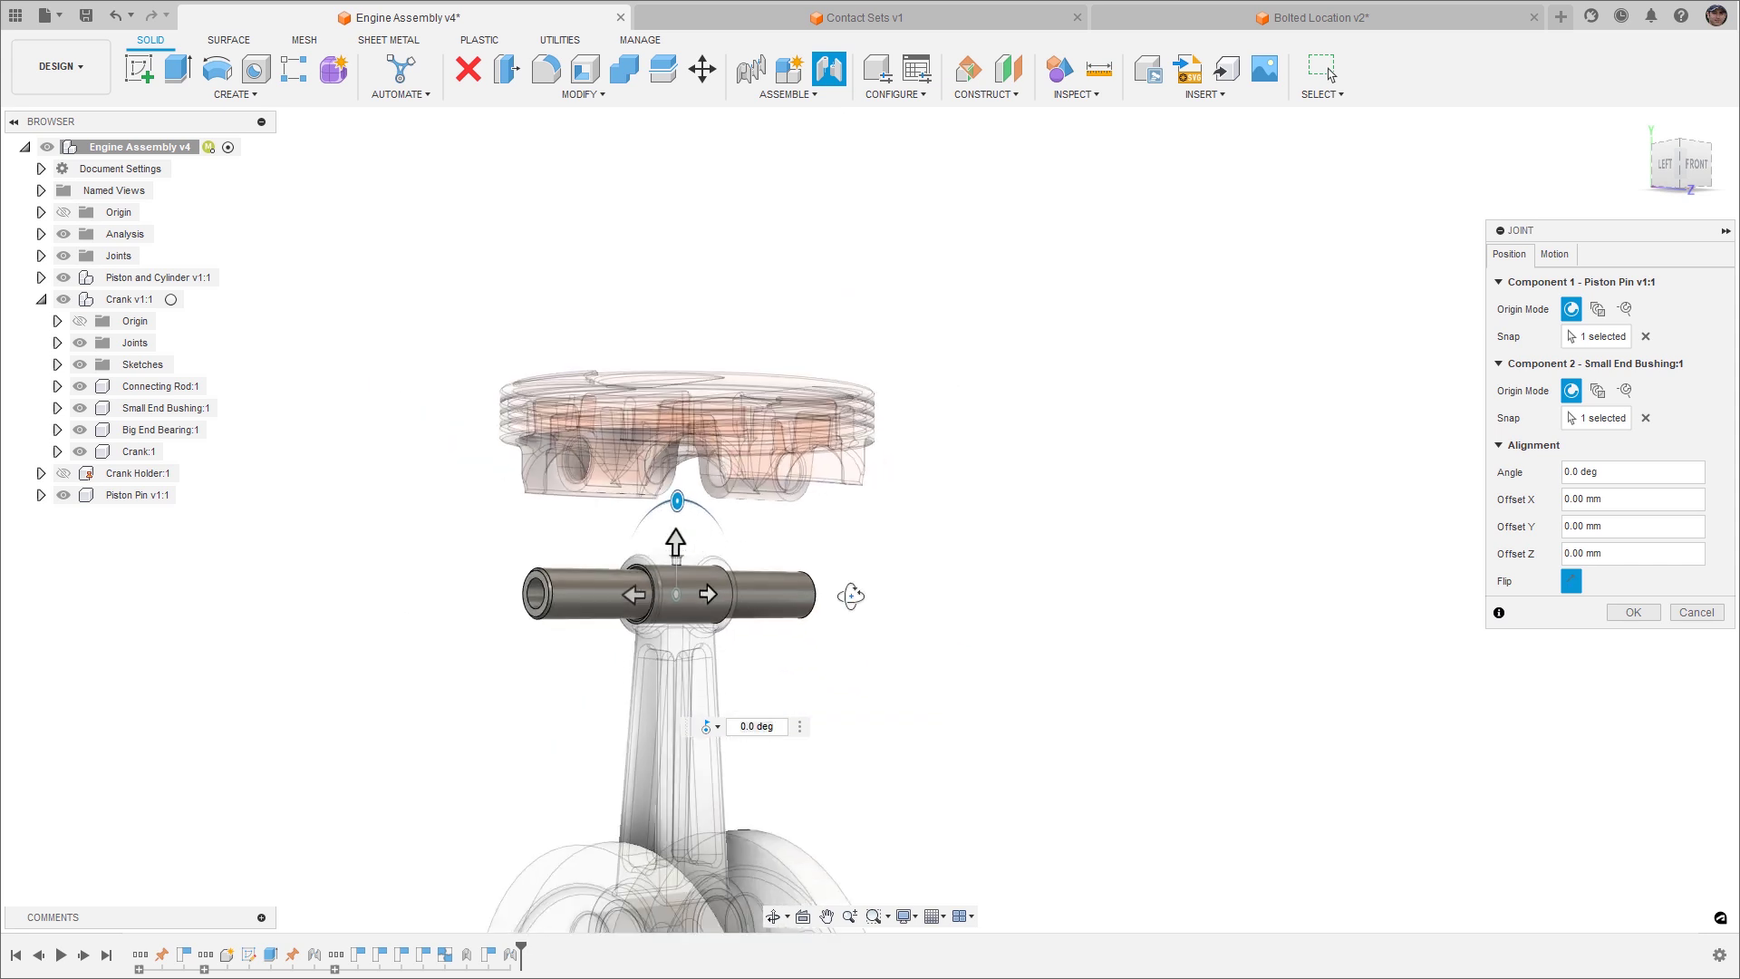
Confirm the pin-to-rod revolute joint, swing the rod to test it, then revert the positions.
{"action": "left_click", "coordinate": [1633, 611]}
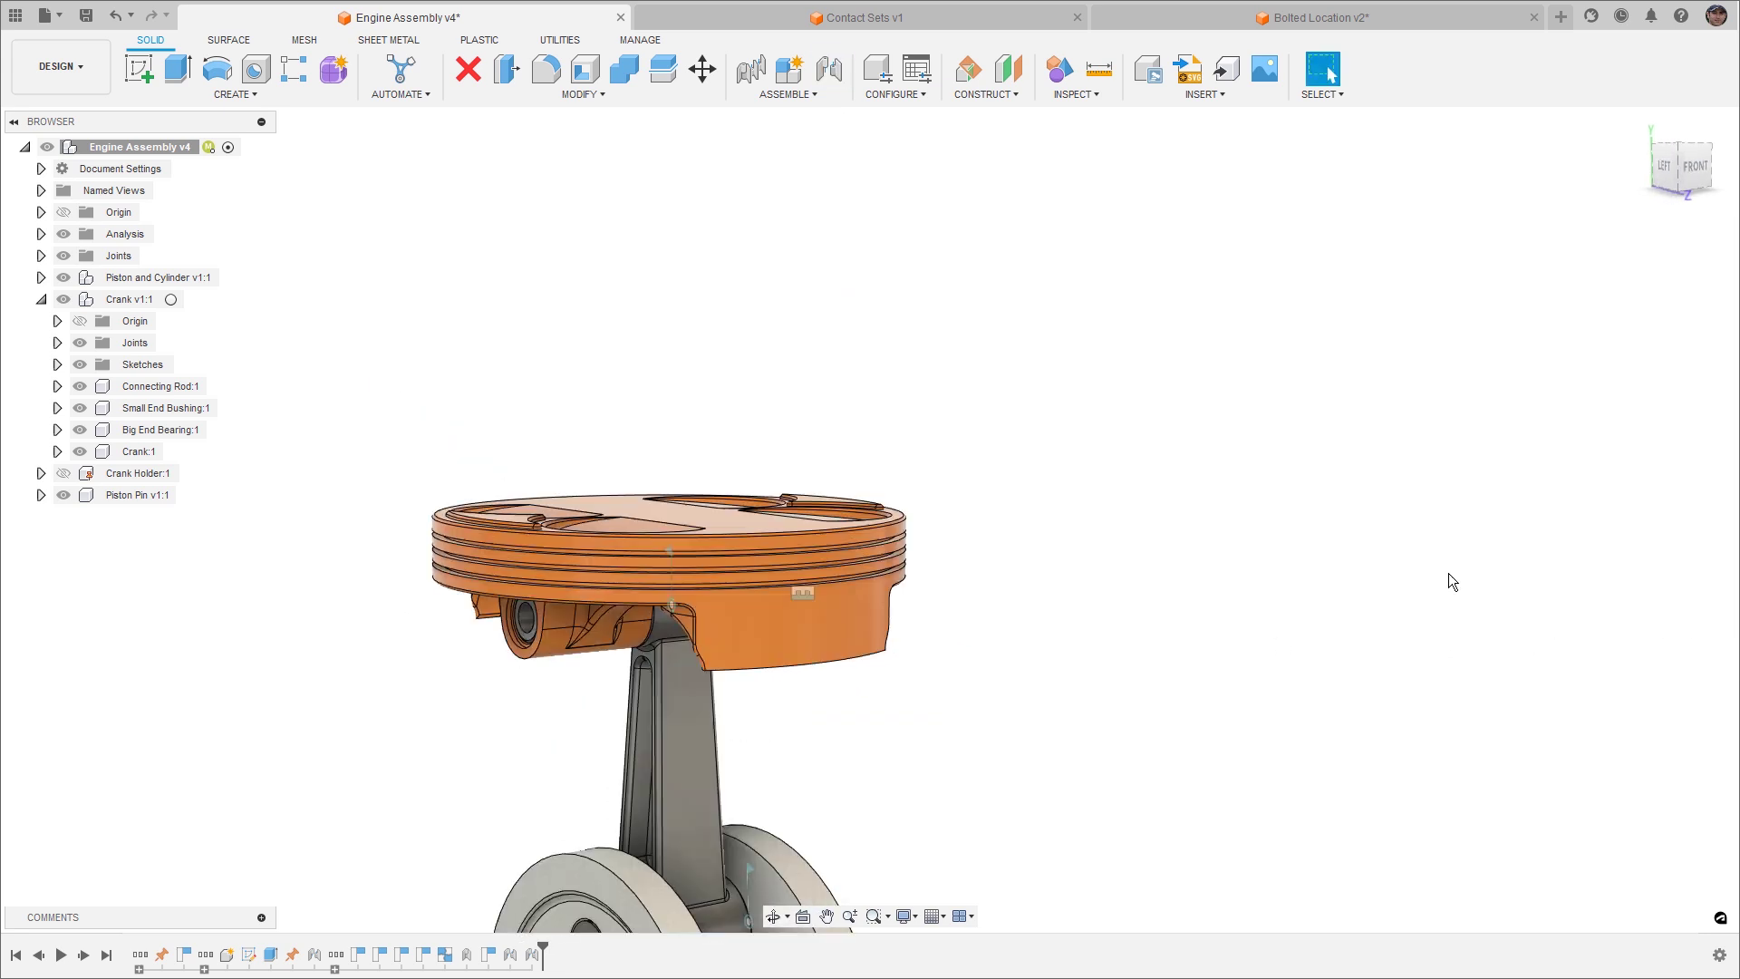
{"action": "left_click_drag", "start_coordinate": [790, 604], "coordinate": [752, 566]}
{"action": "left_click", "coordinate": [1411, 65]}
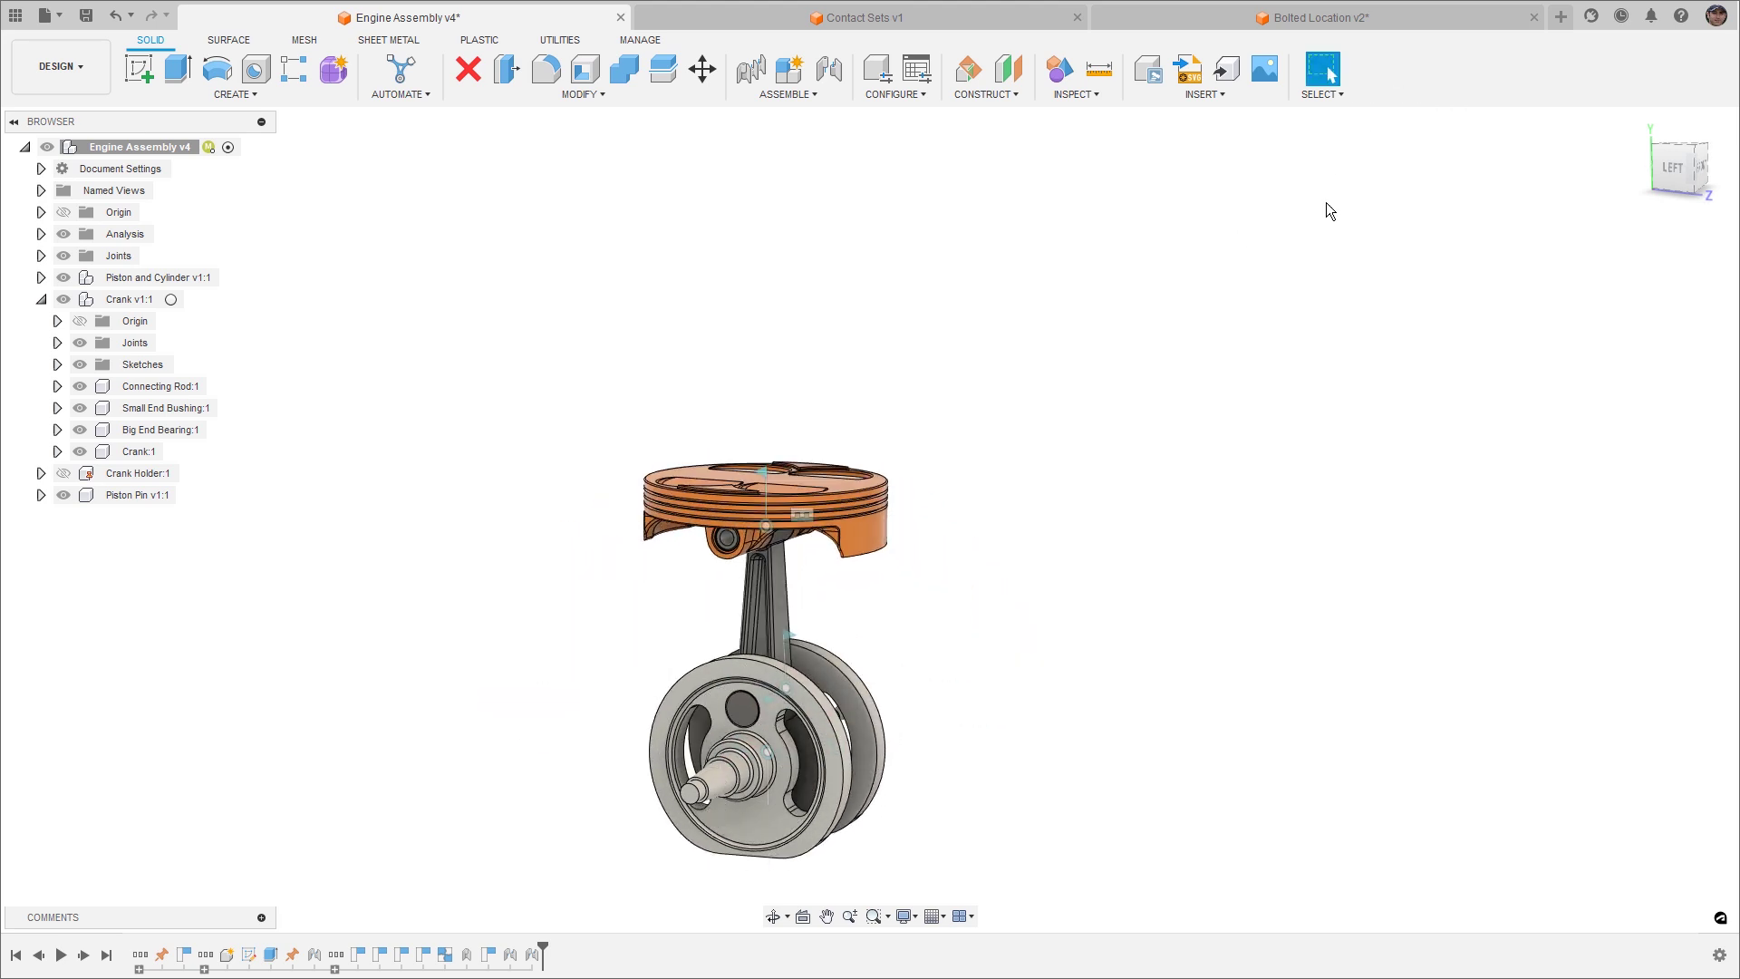
{"action": "key", "text": "F6"}
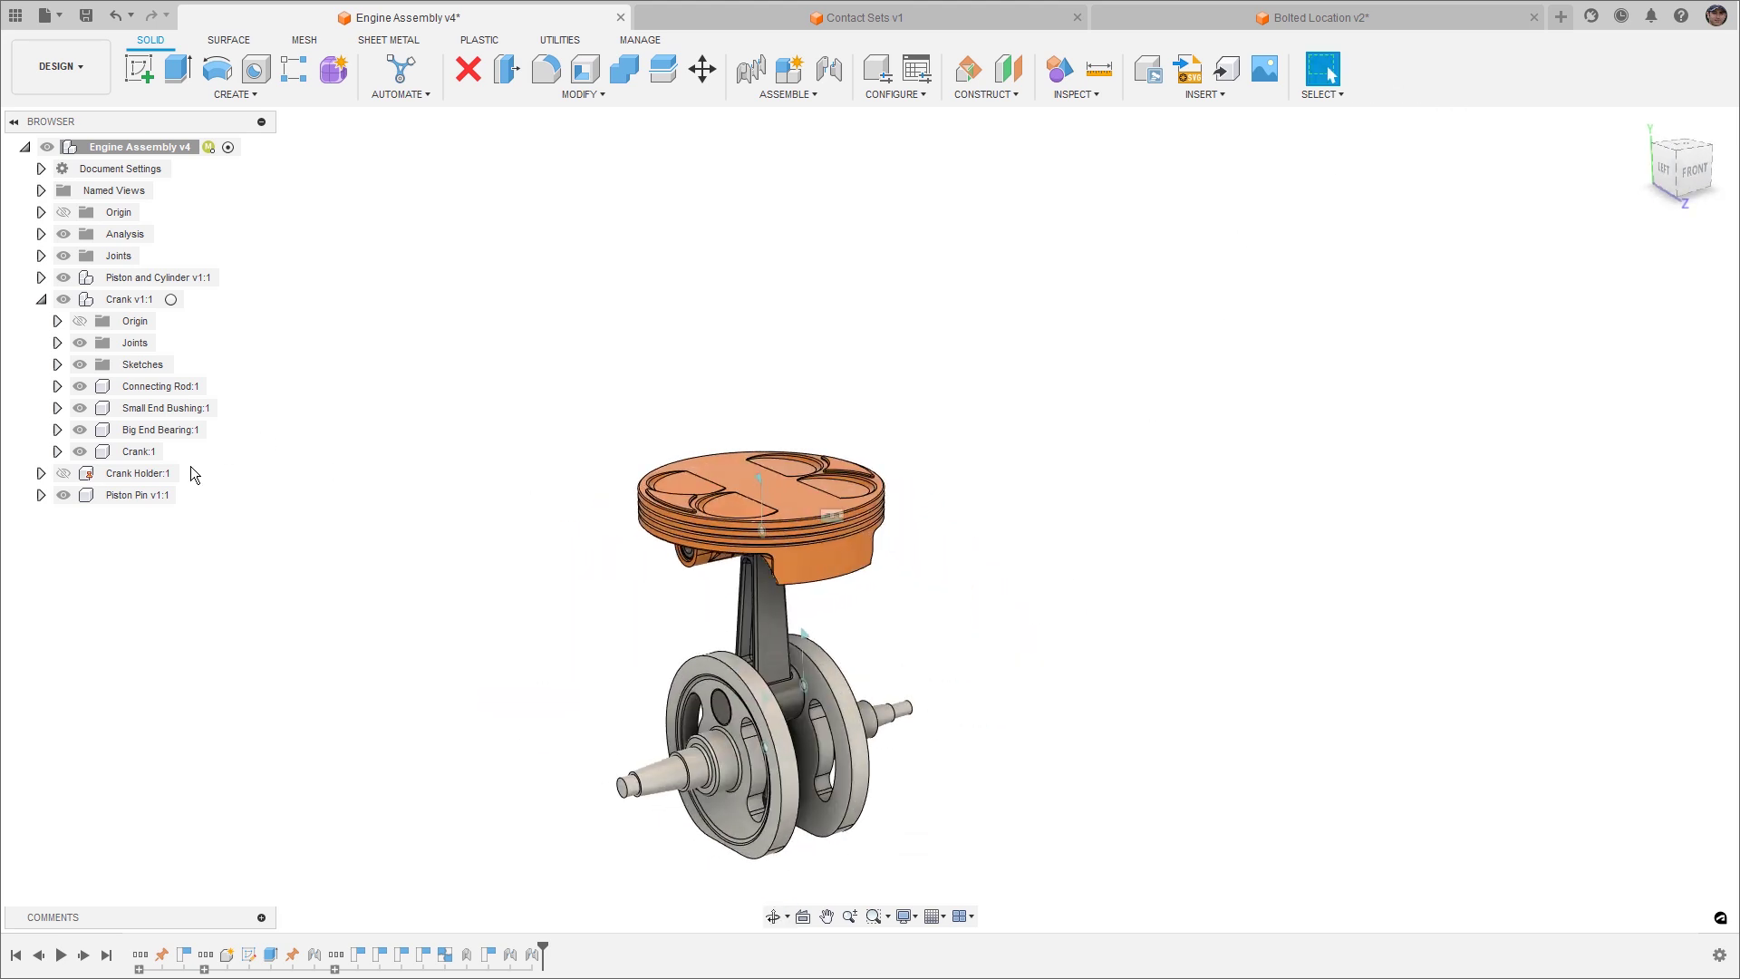
Expand Piston and Cylinder and make Cylinder:1 visible around the piston.
{"action": "left_click", "coordinate": [41, 277]}
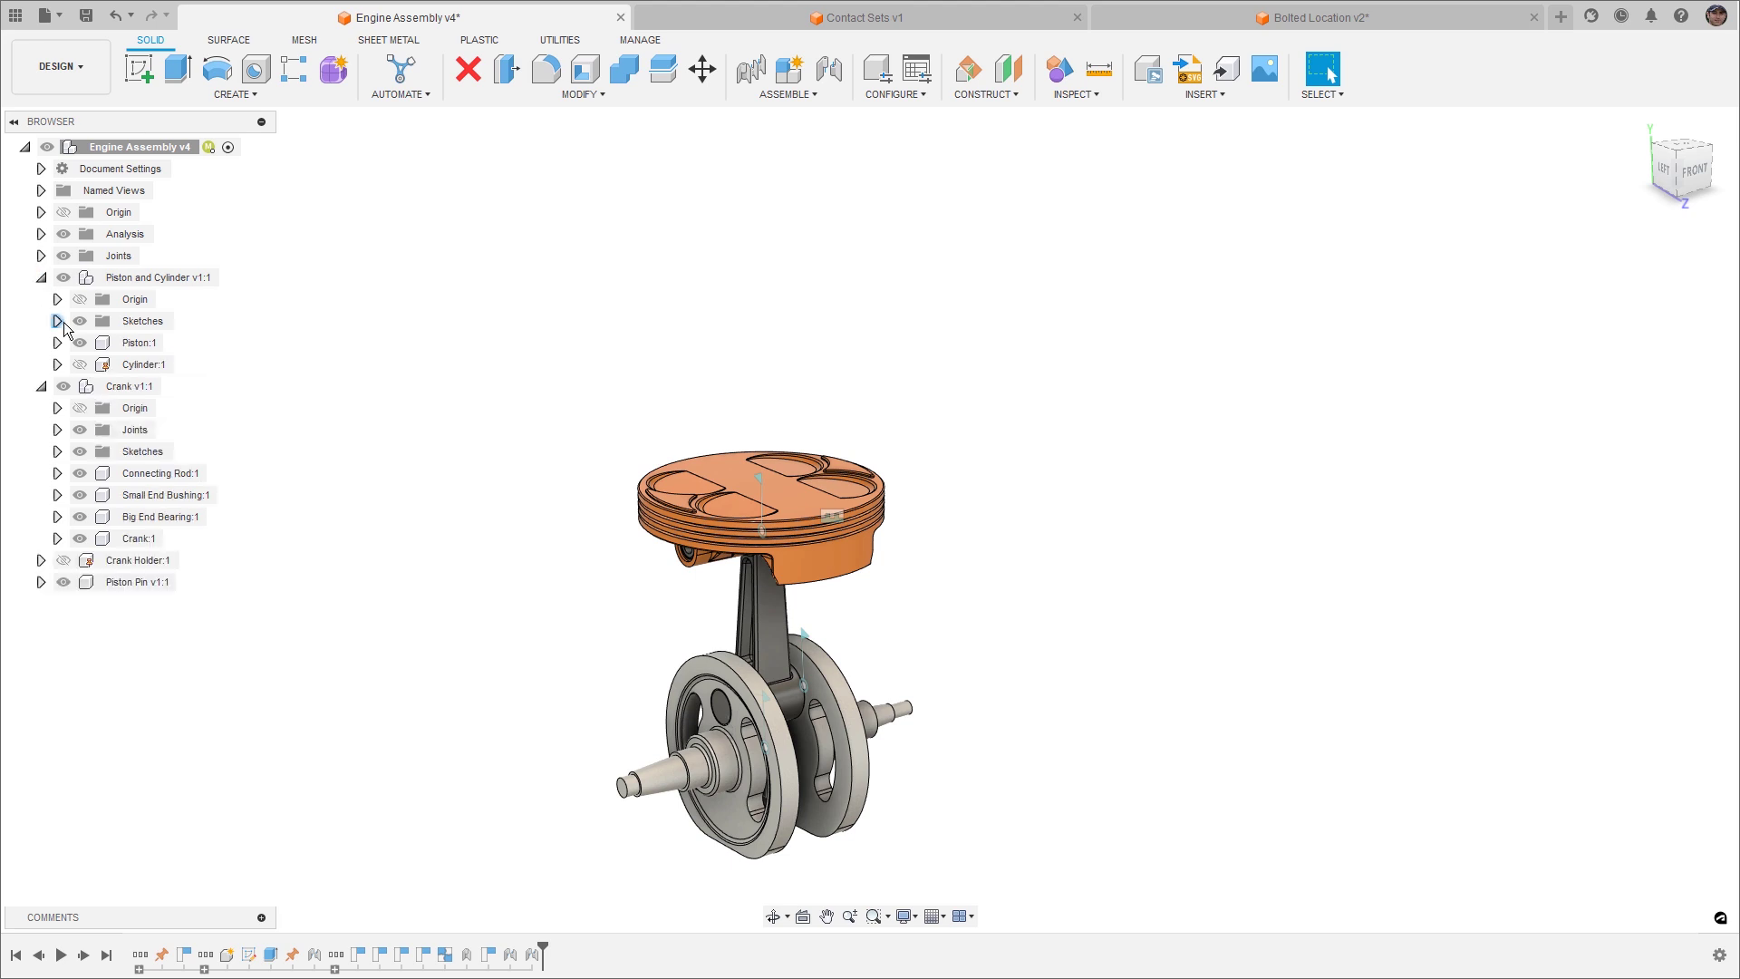
{"action": "left_click", "coordinate": [80, 364]}
{"action": "mouse_move", "coordinate": [651, 346]}
{"action": "middle_mouse_down", "text": "shift"}
{"action": "mouse_move", "coordinate": [712, 423]}
{"action": "mouse_move", "coordinate": [682, 360]}
{"action": "middle_mouse_up", "text": "shift"}
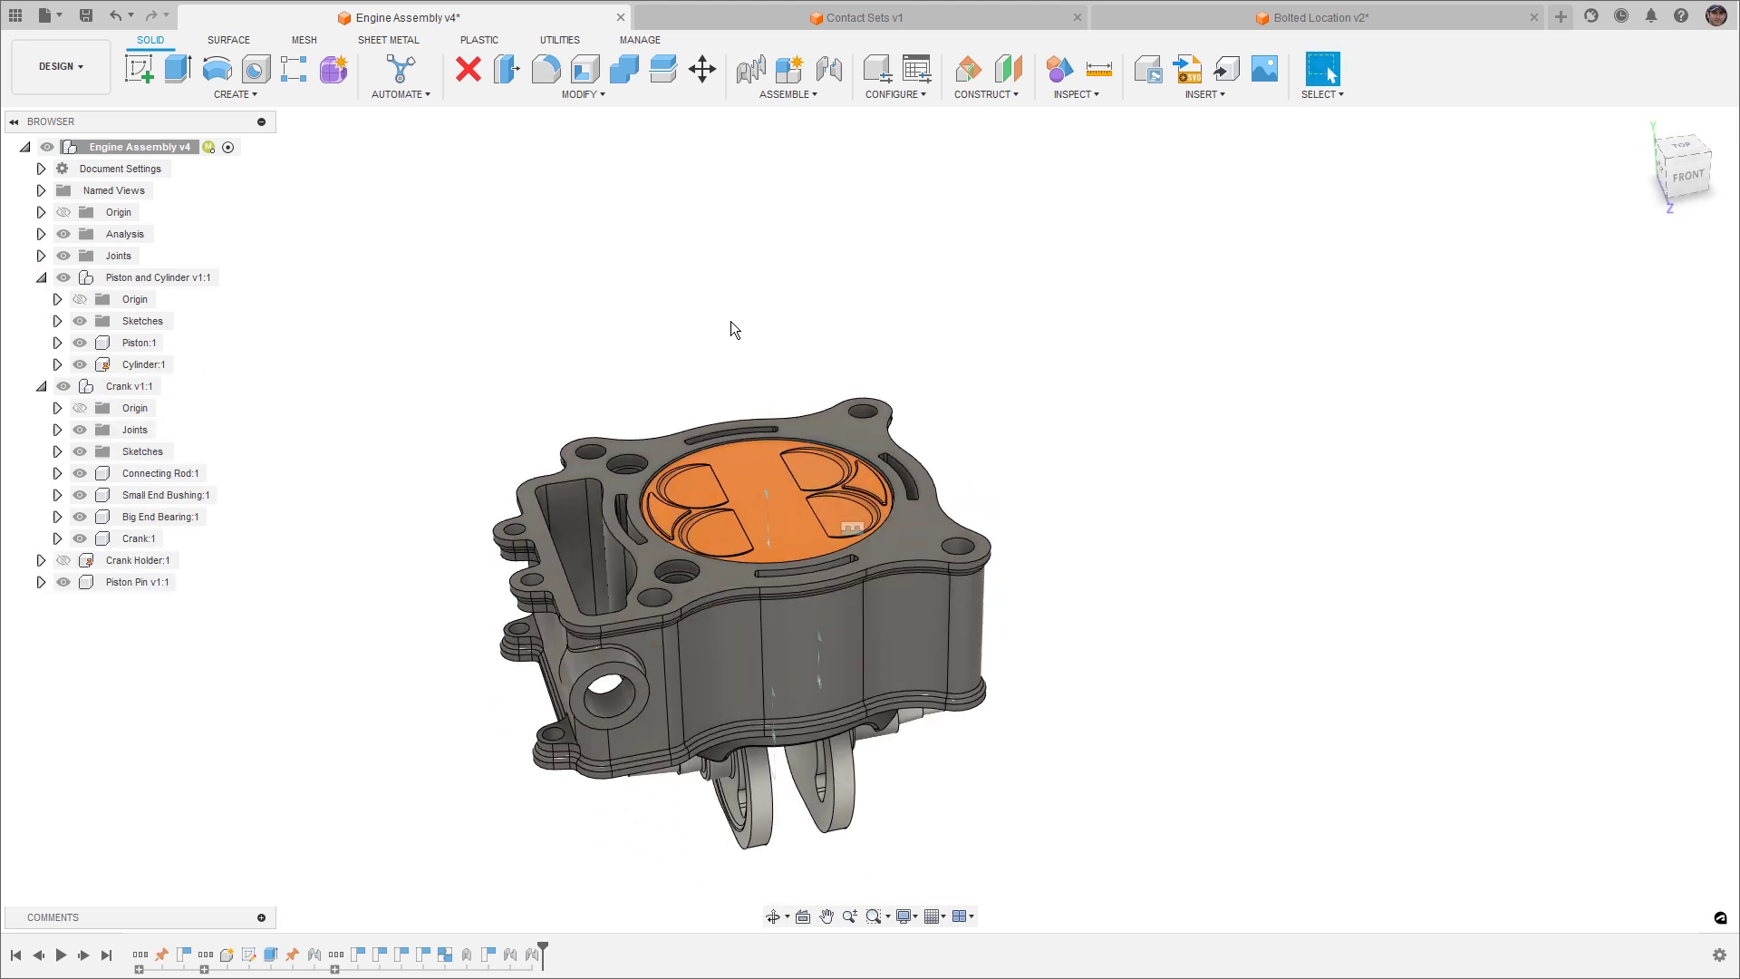
{"action": "left_click", "coordinate": [801, 94]}
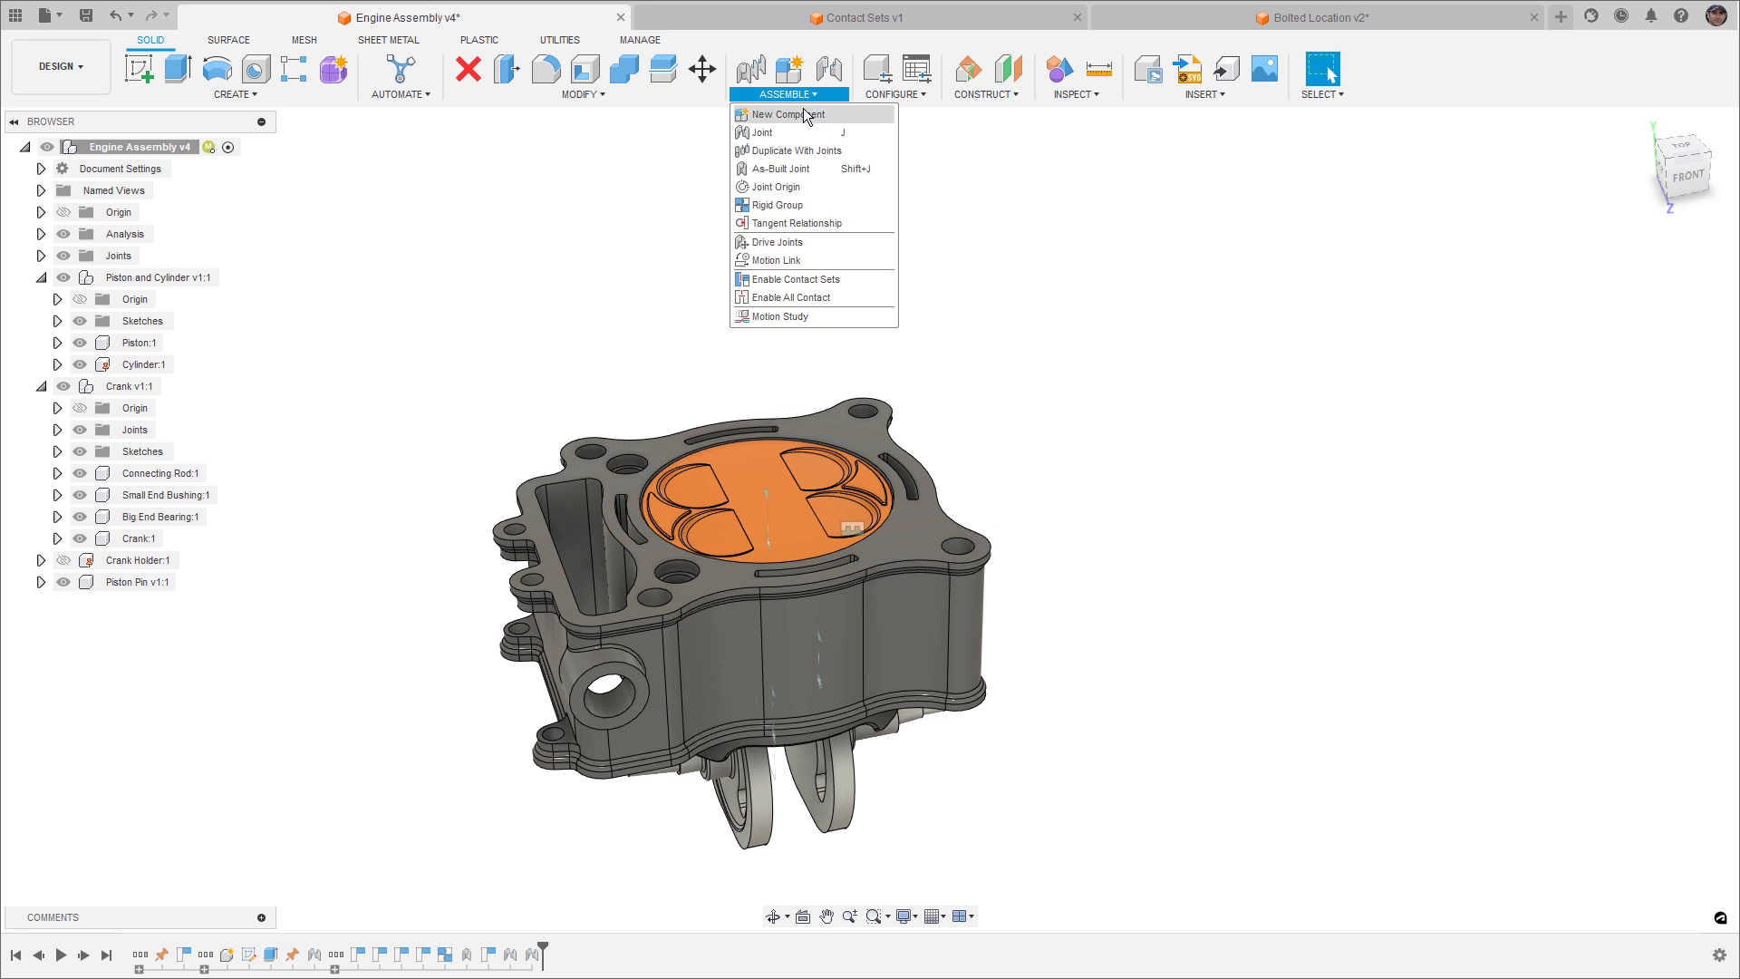
Set up an as-built Slider joint between the piston and cylinder, with its origin on the cylinder rim.
{"action": "left_click", "coordinate": [803, 170]}
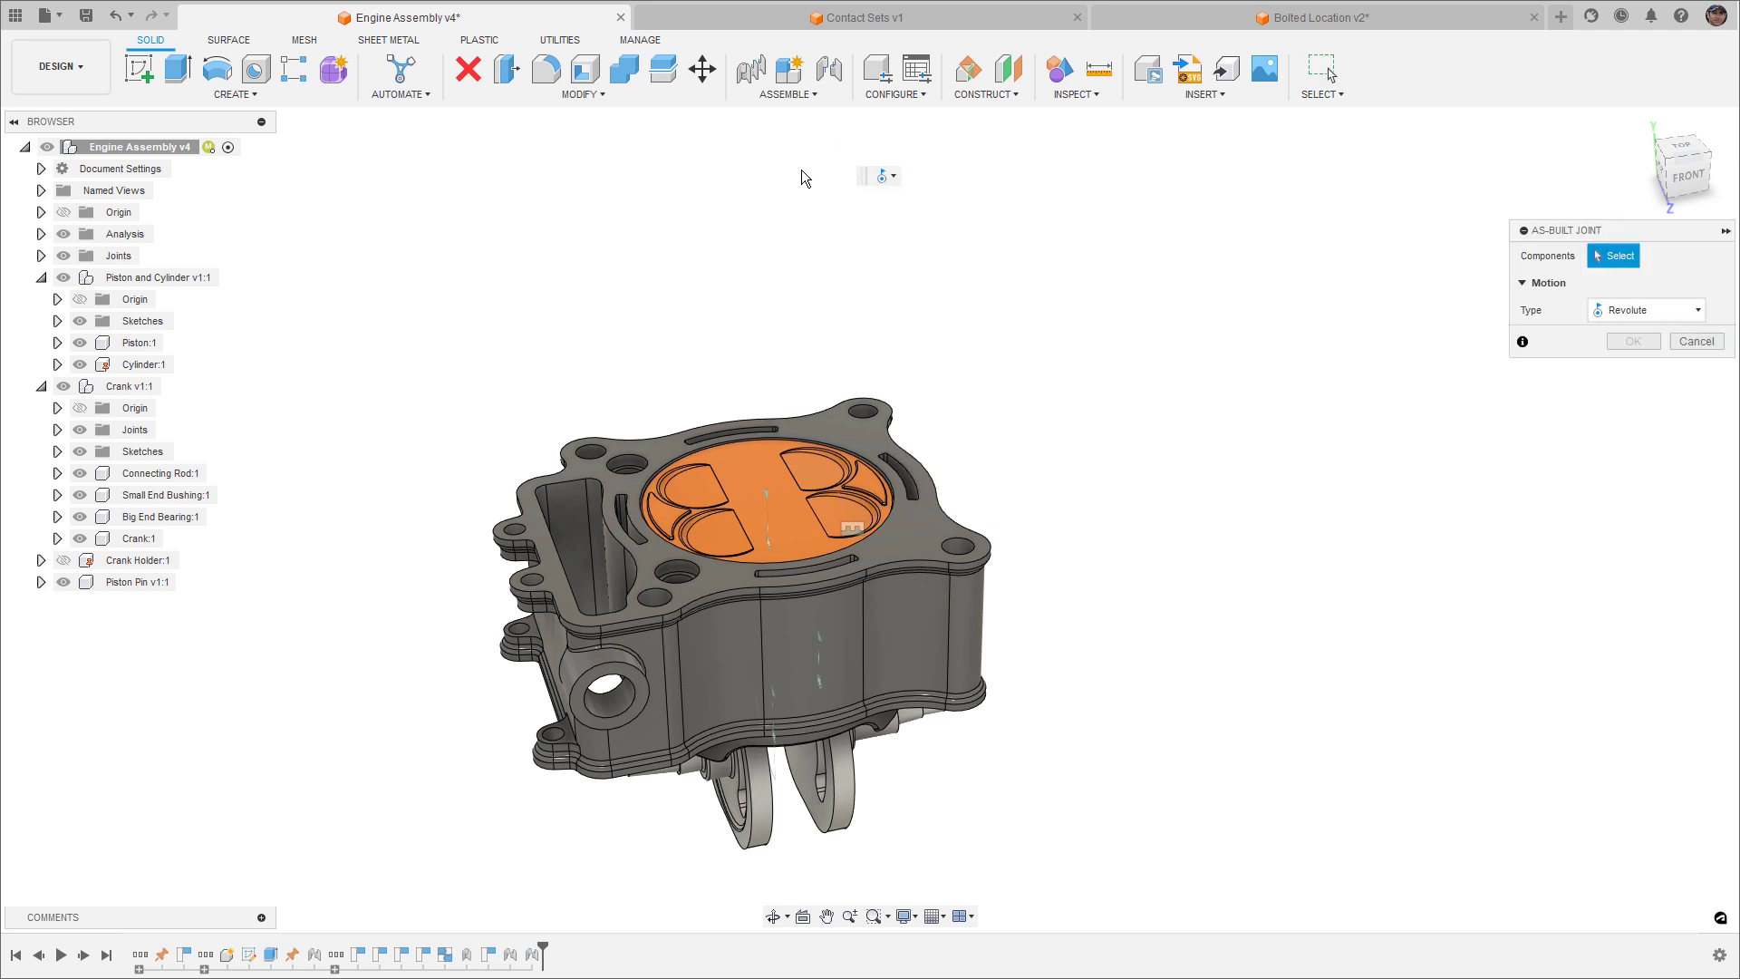
{"action": "left_click", "coordinate": [1622, 311]}
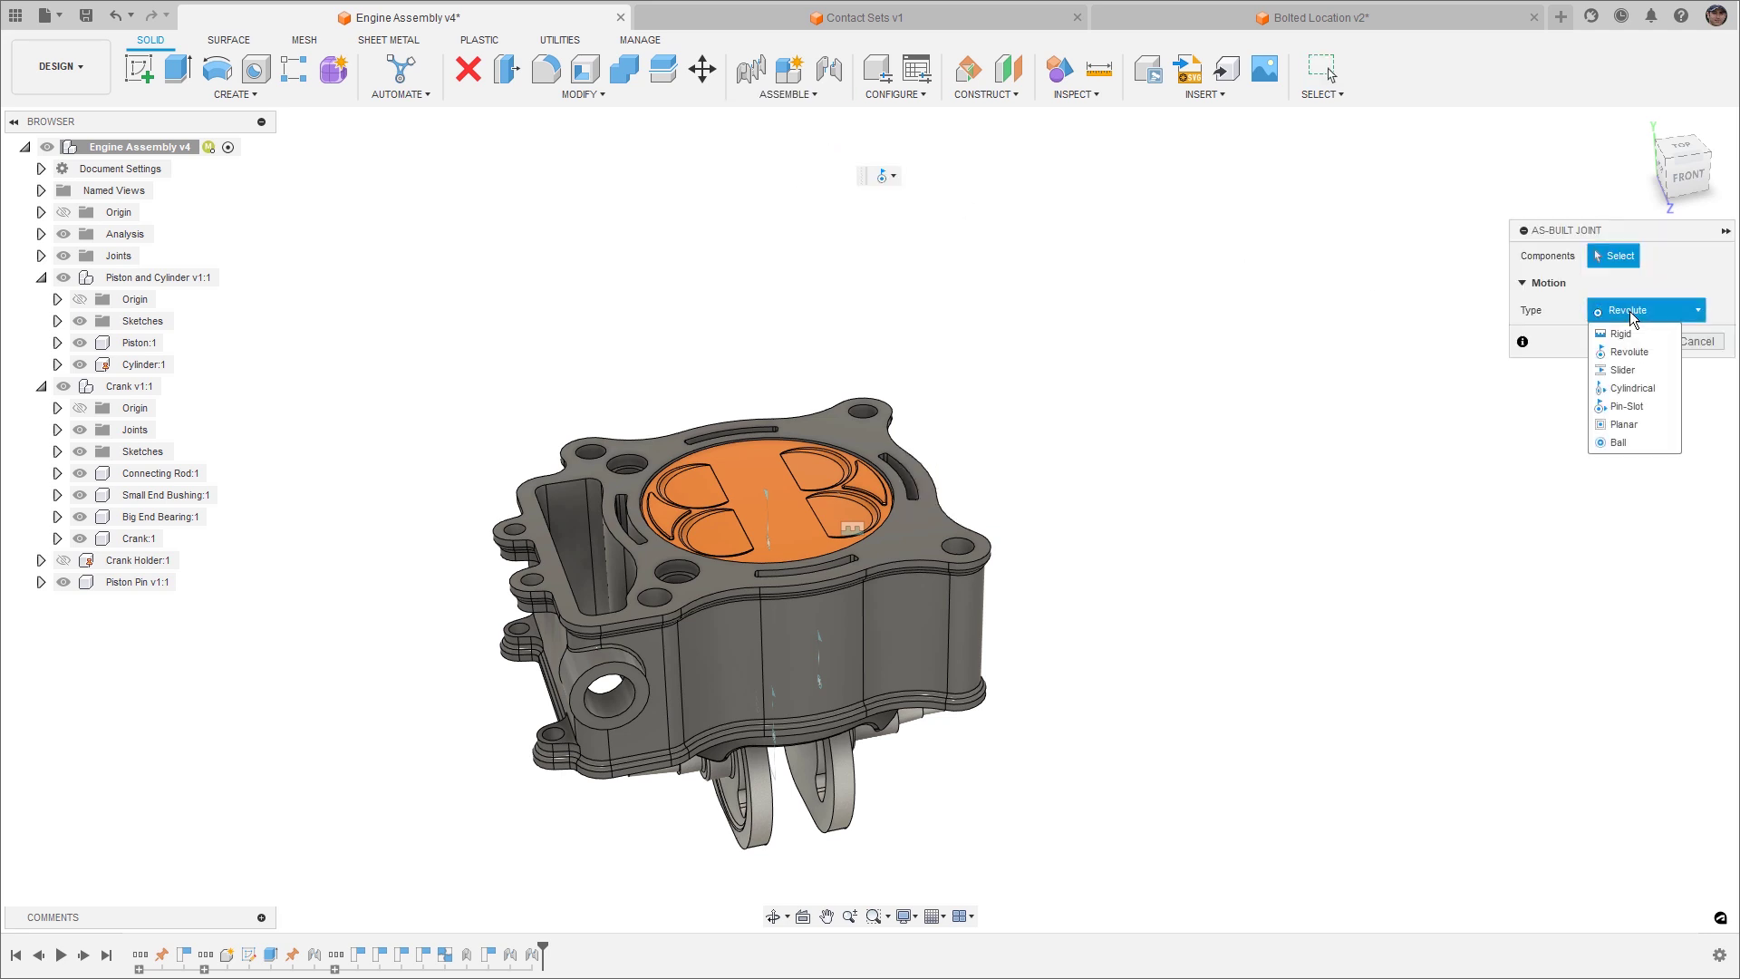
{"action": "left_click", "coordinate": [1642, 378]}
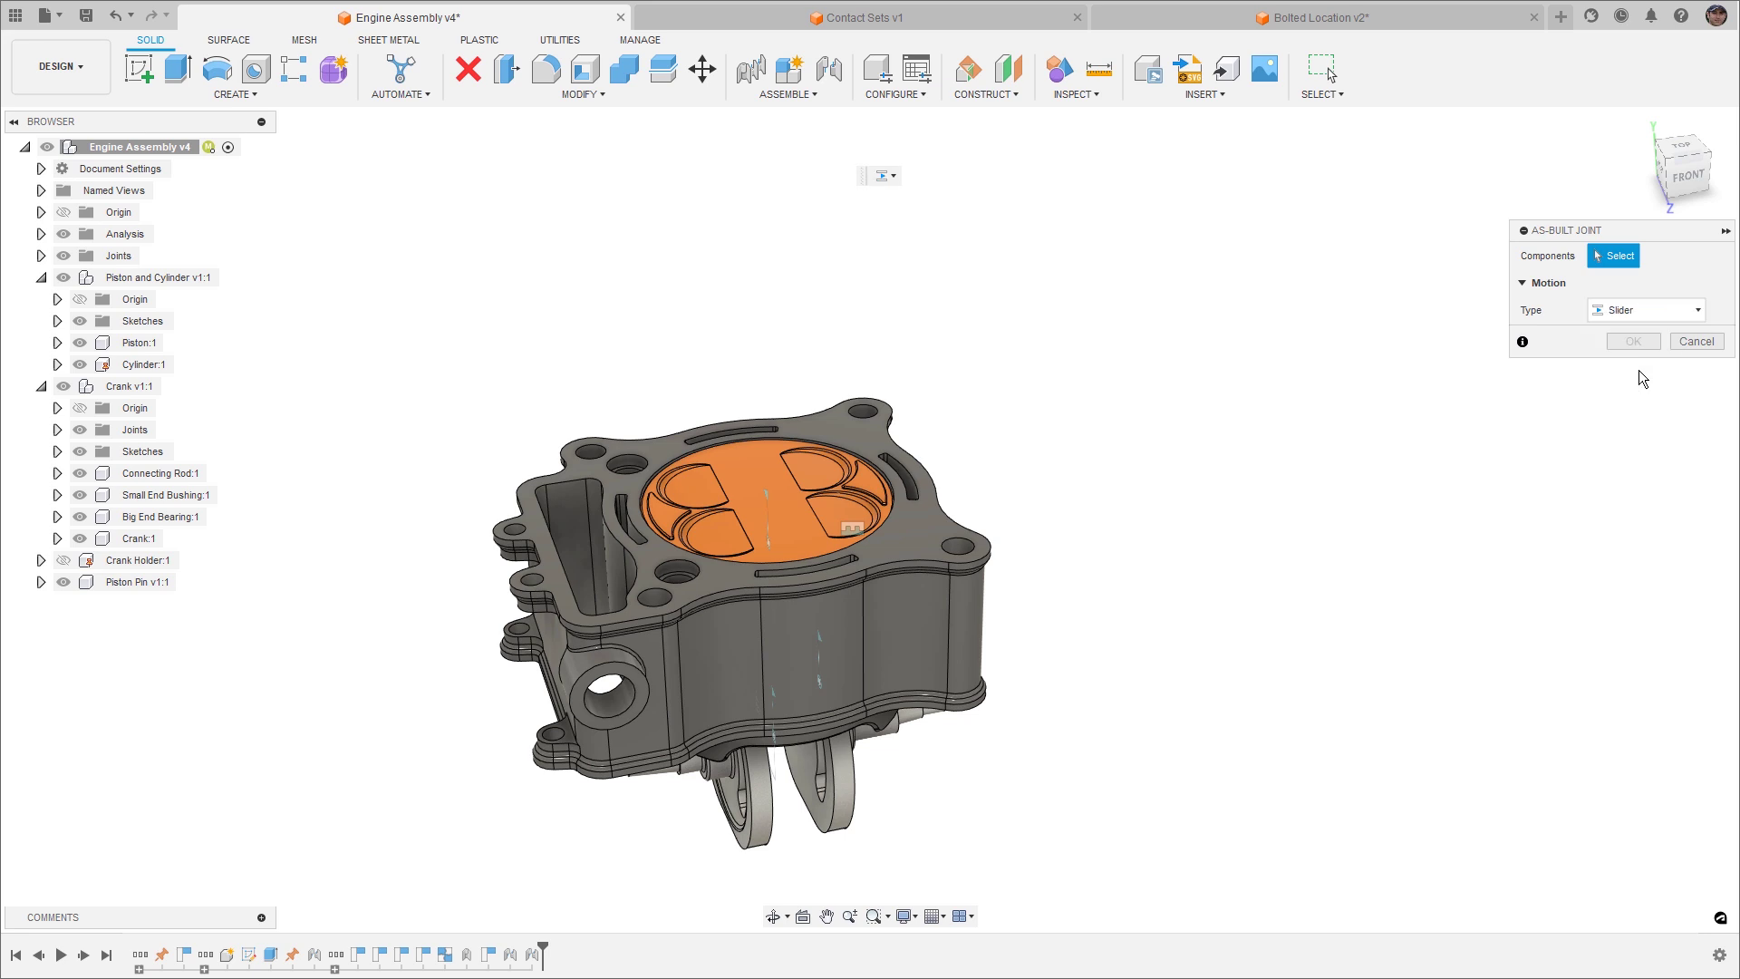
{"action": "scroll", "coordinate": [883, 462], "scroll_direction": "up", "scroll_amount": 4}
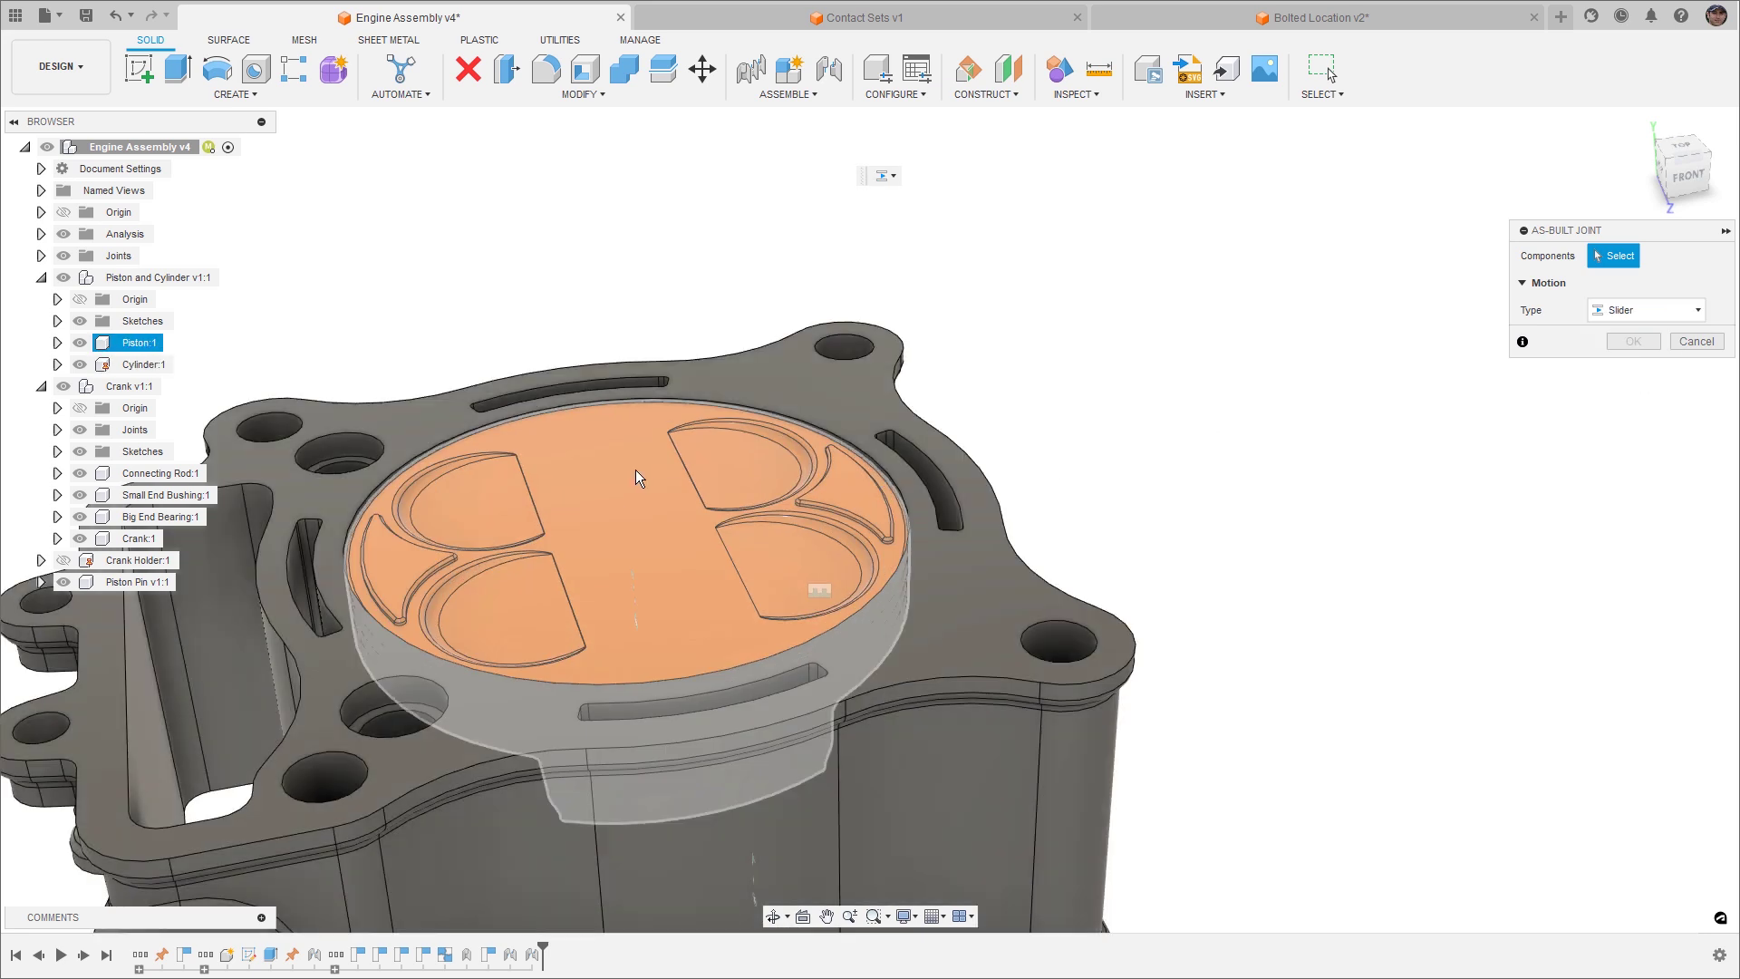
{"action": "left_click", "coordinate": [646, 477]}
{"action": "left_click", "coordinate": [764, 396]}
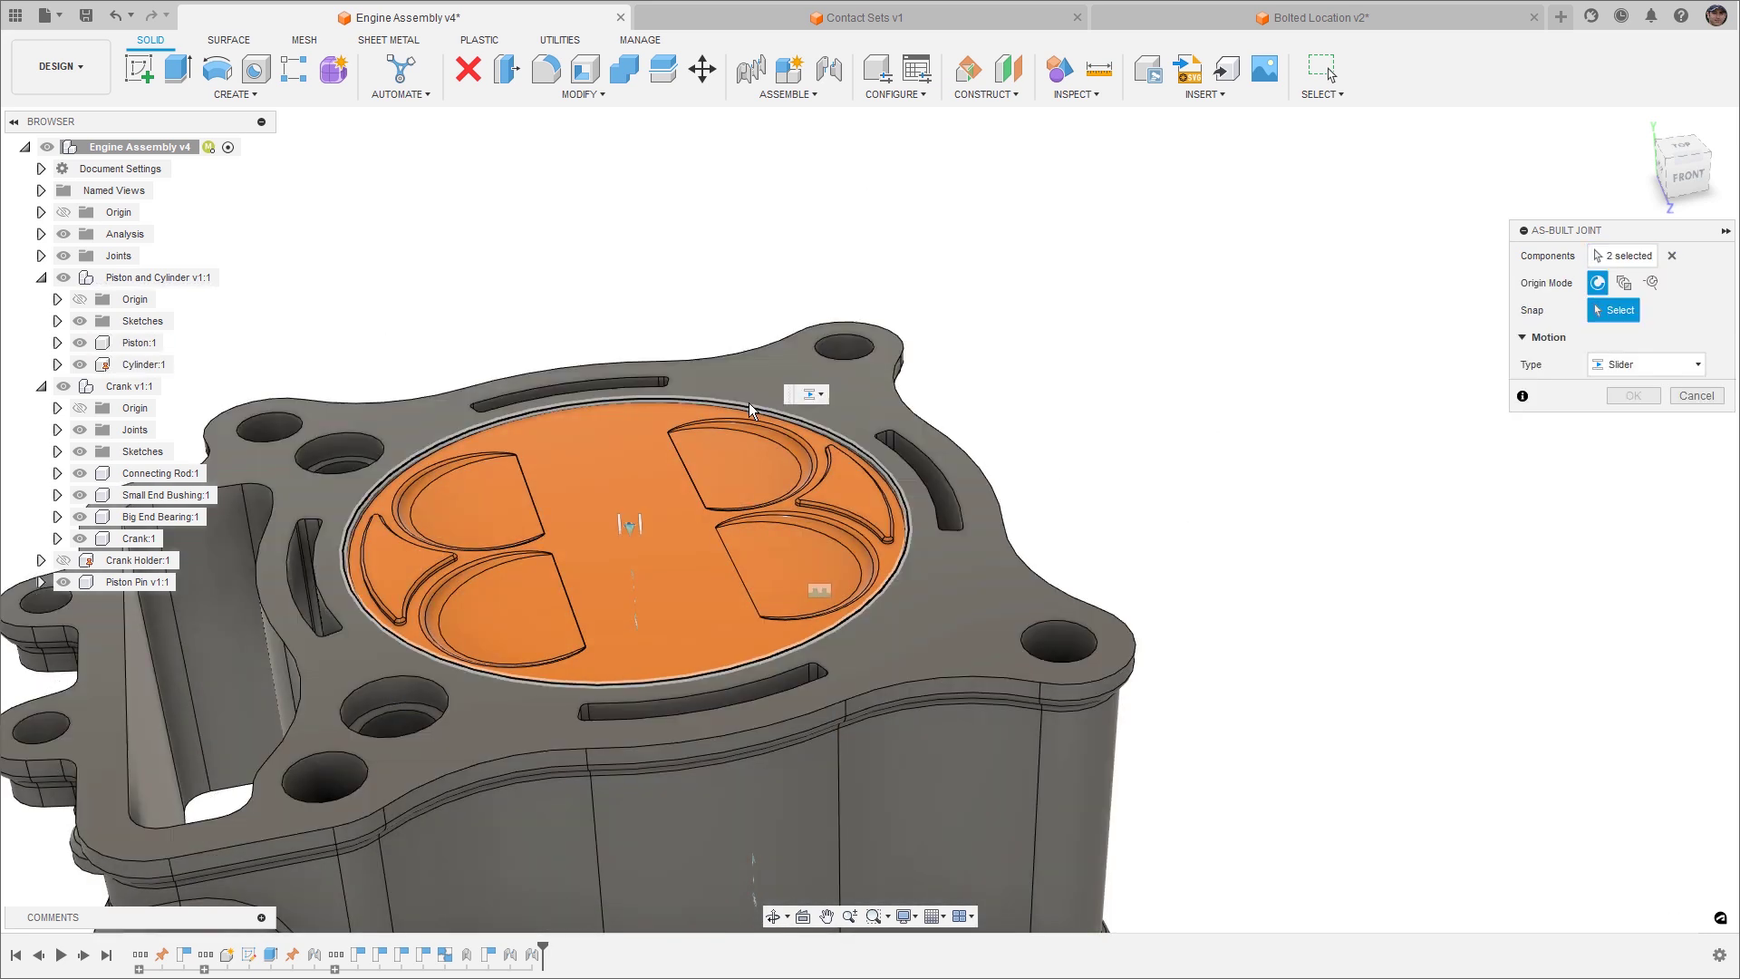
{"action": "left_click", "coordinate": [750, 407]}
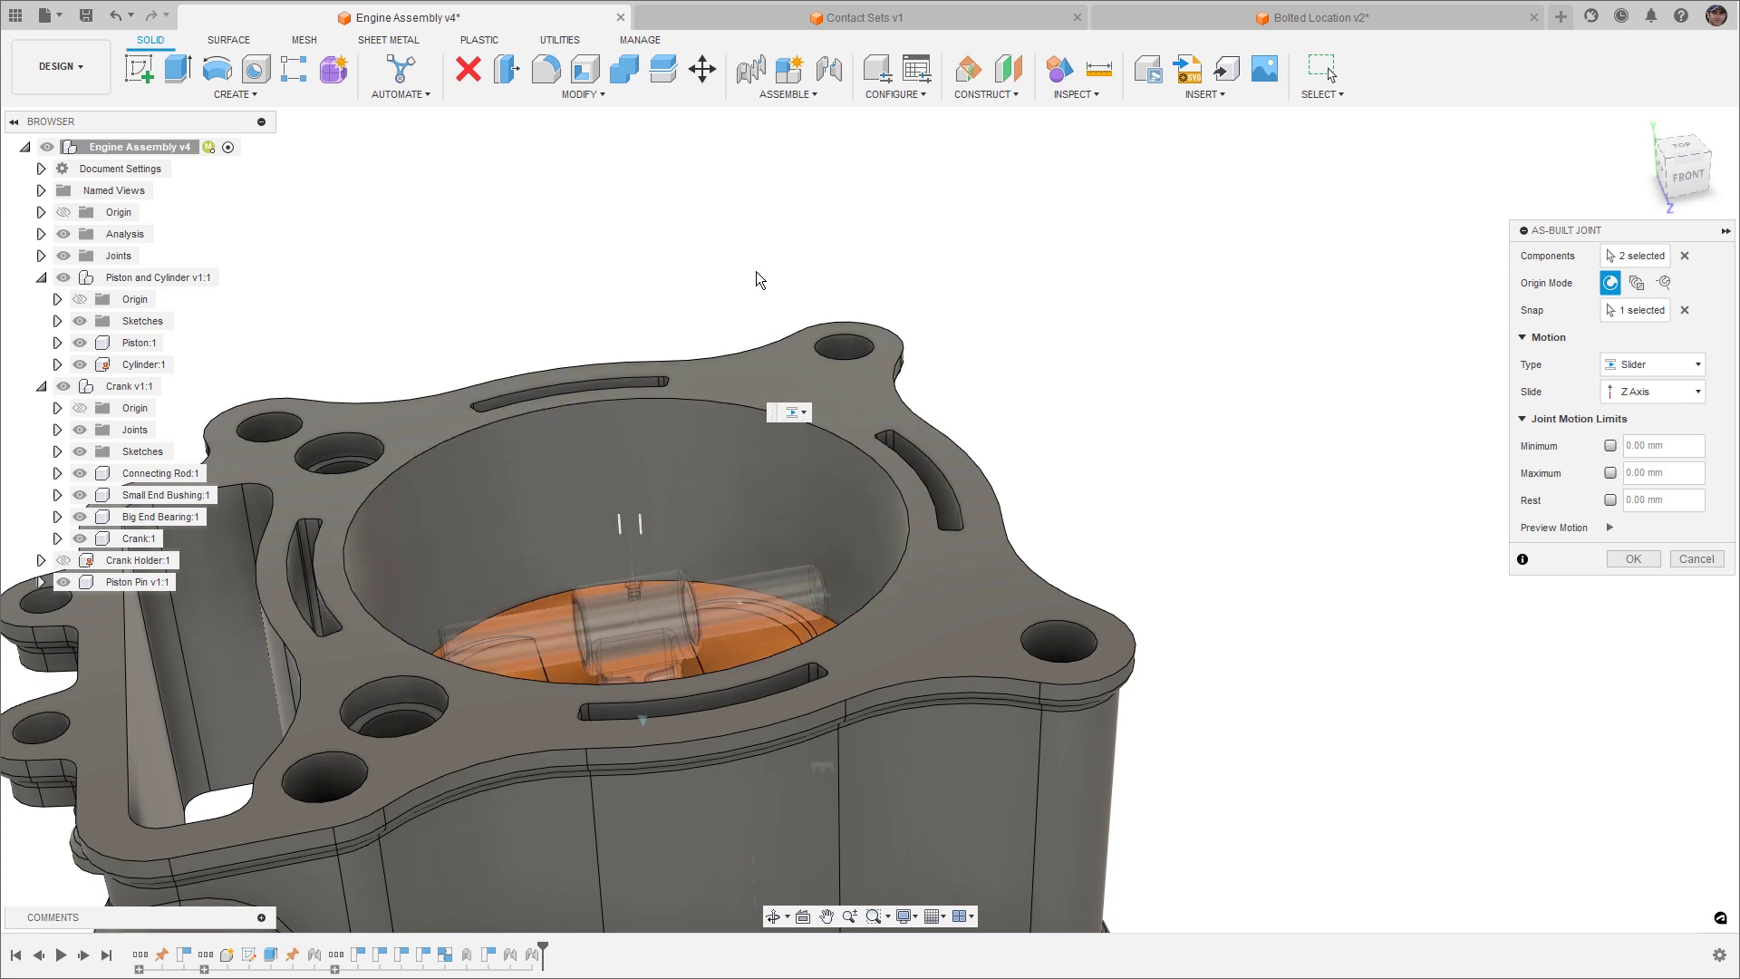
Confirm the slider joint, turn the crank to test it, revert, and switch to Contact Sets v1.
{"action": "left_click", "coordinate": [1633, 559]}
{"action": "scroll", "coordinate": [1106, 412], "scroll_direction": "down", "scroll_amount": 5}
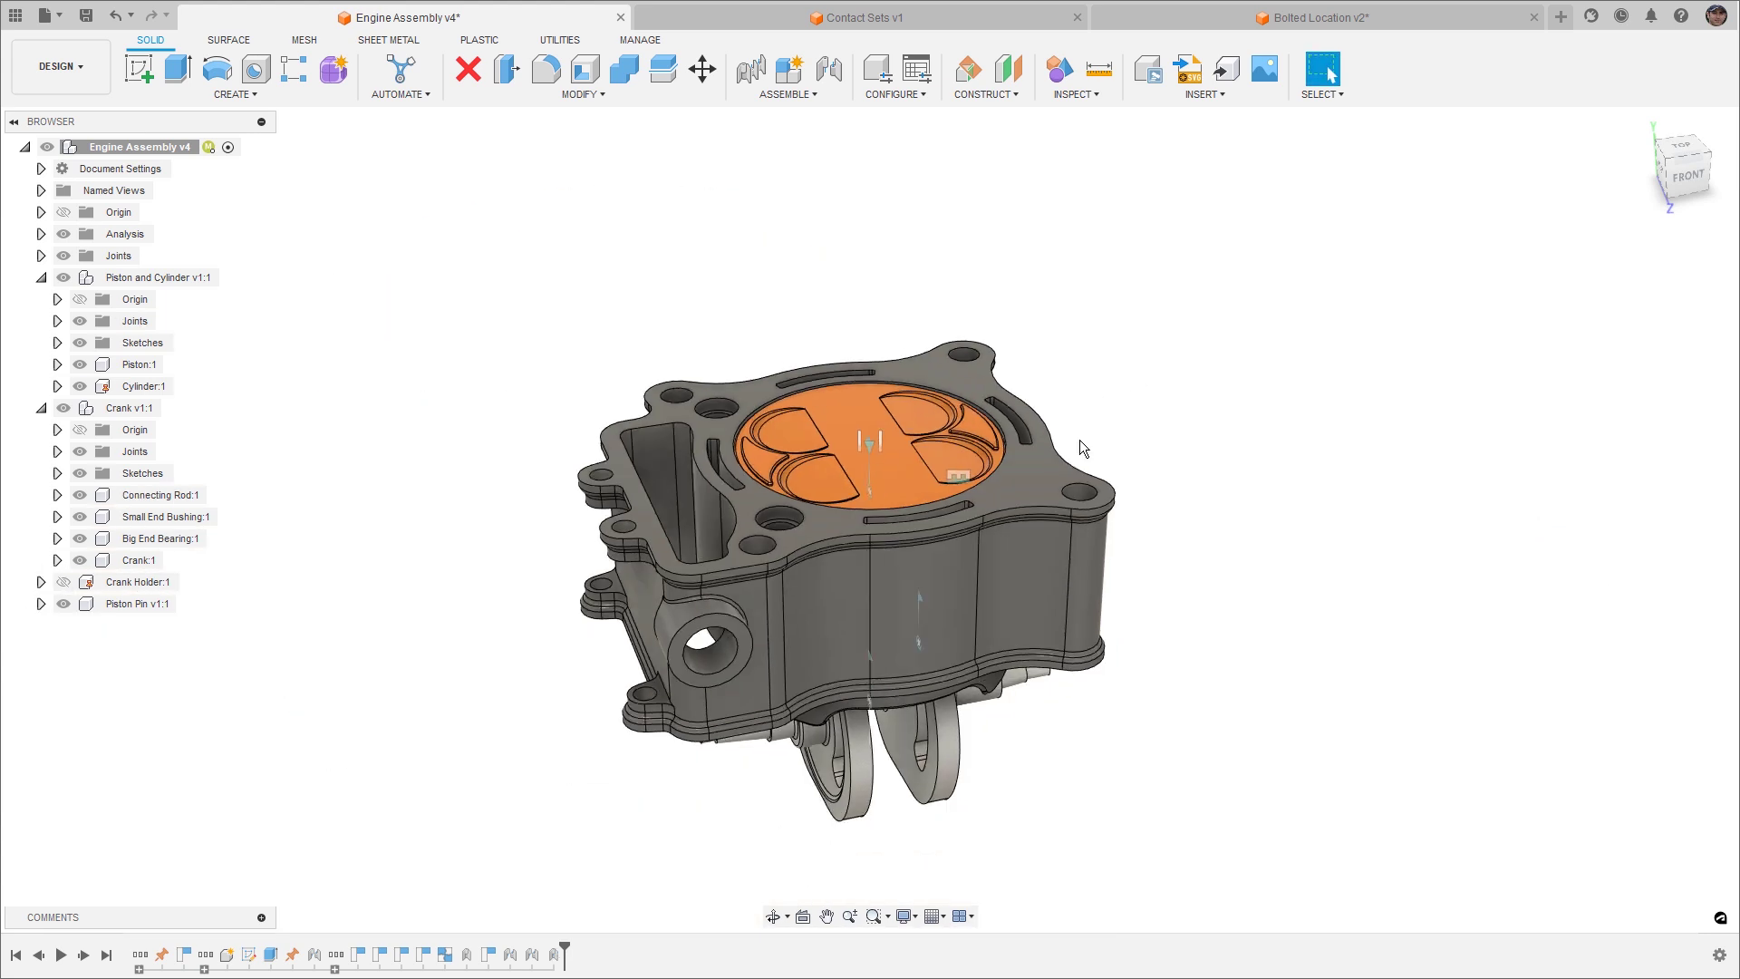
{"action": "left_click_drag", "start_coordinate": [965, 732], "coordinate": [1069, 808]}
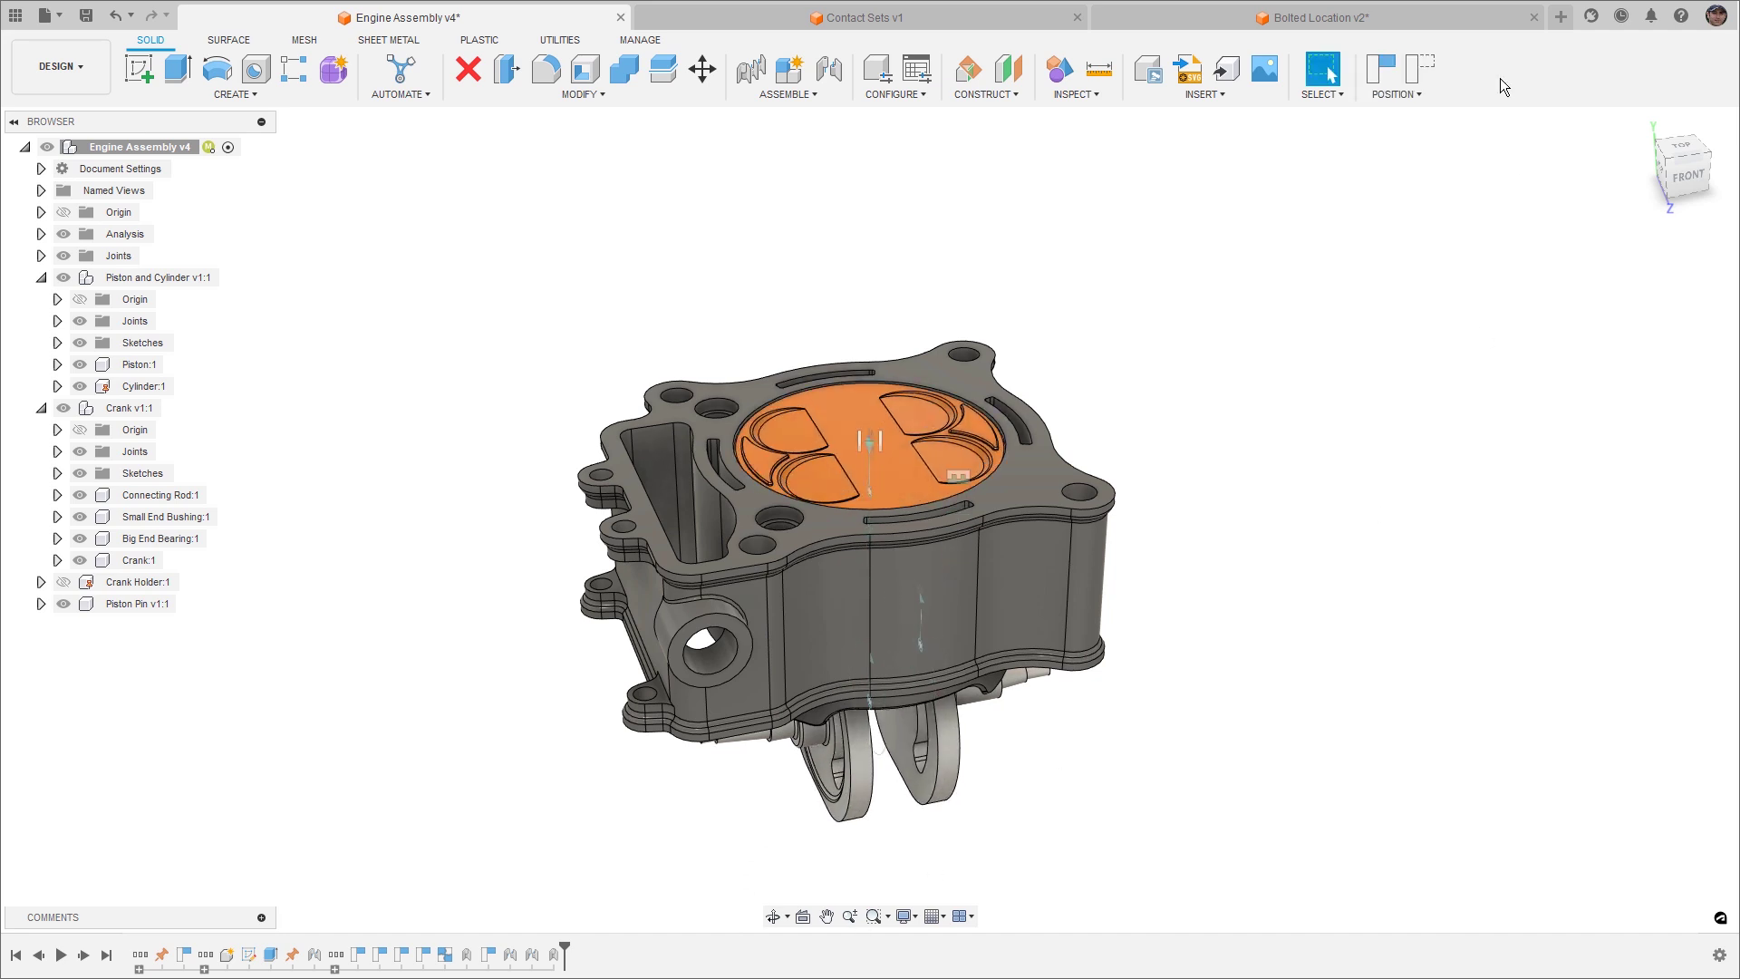
{"action": "left_click", "coordinate": [1406, 74]}
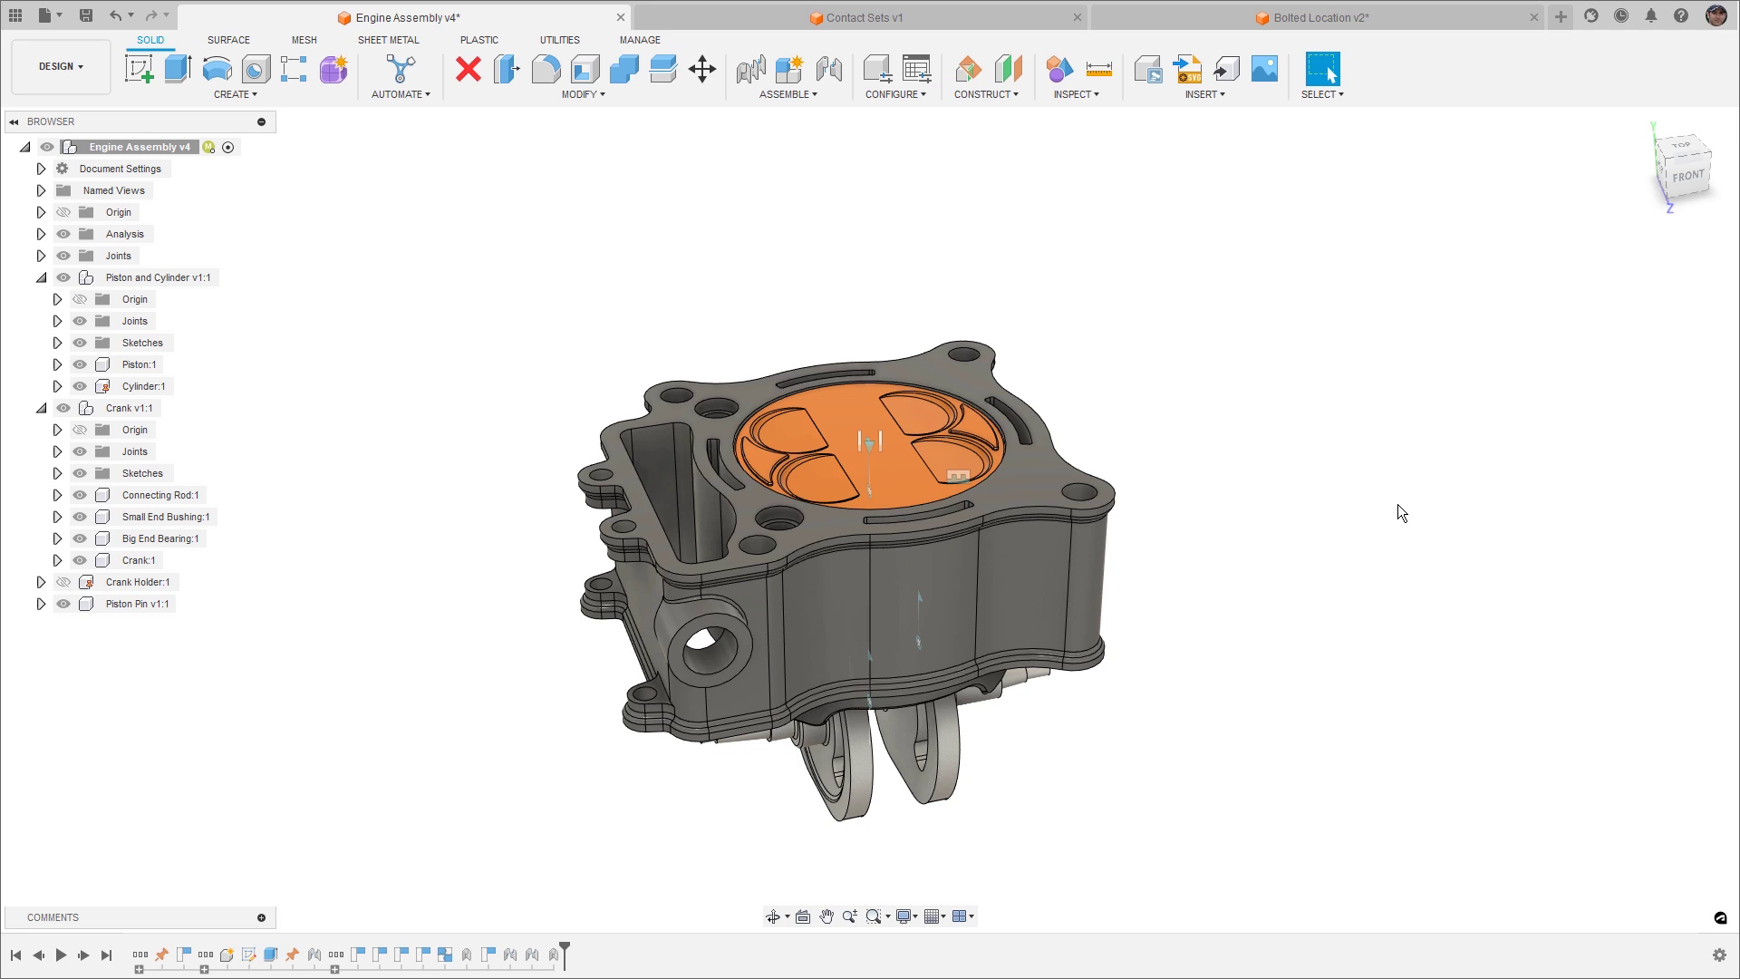
{"action": "left_click", "coordinate": [902, 17]}
Undo Enable All Contact to show the pin gear passing through the star gear, then revert.
{"action": "left_click", "coordinate": [784, 95]}
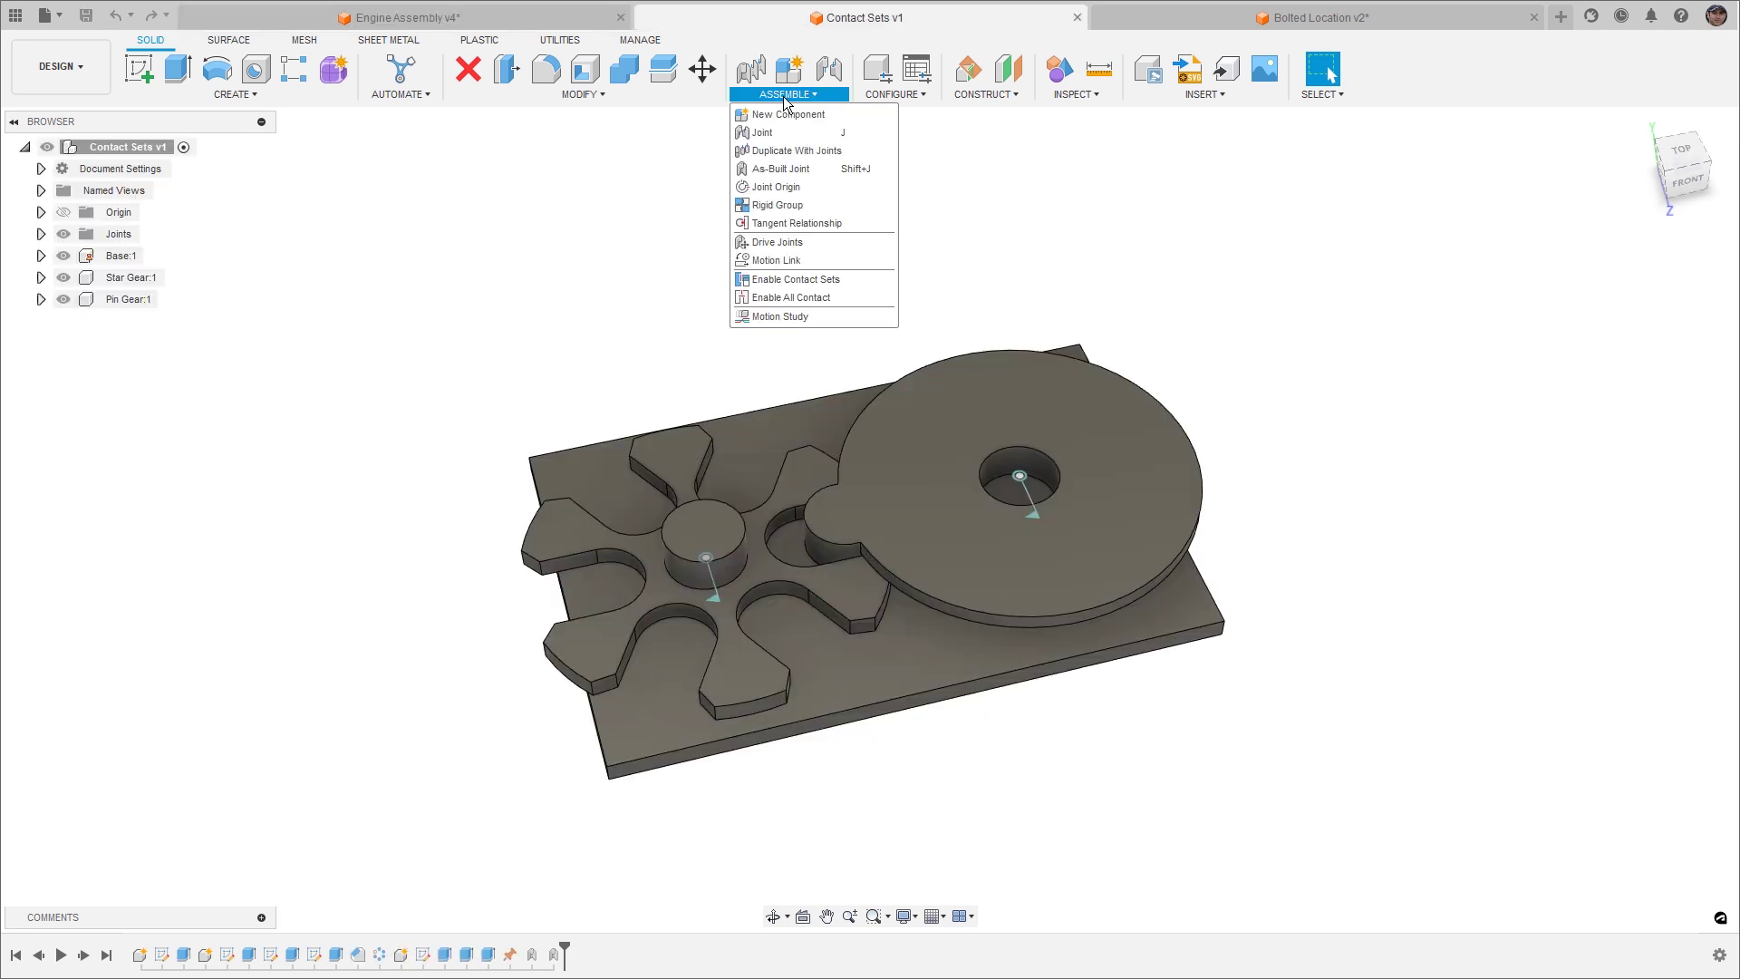
{"action": "left_click", "coordinate": [843, 296]}
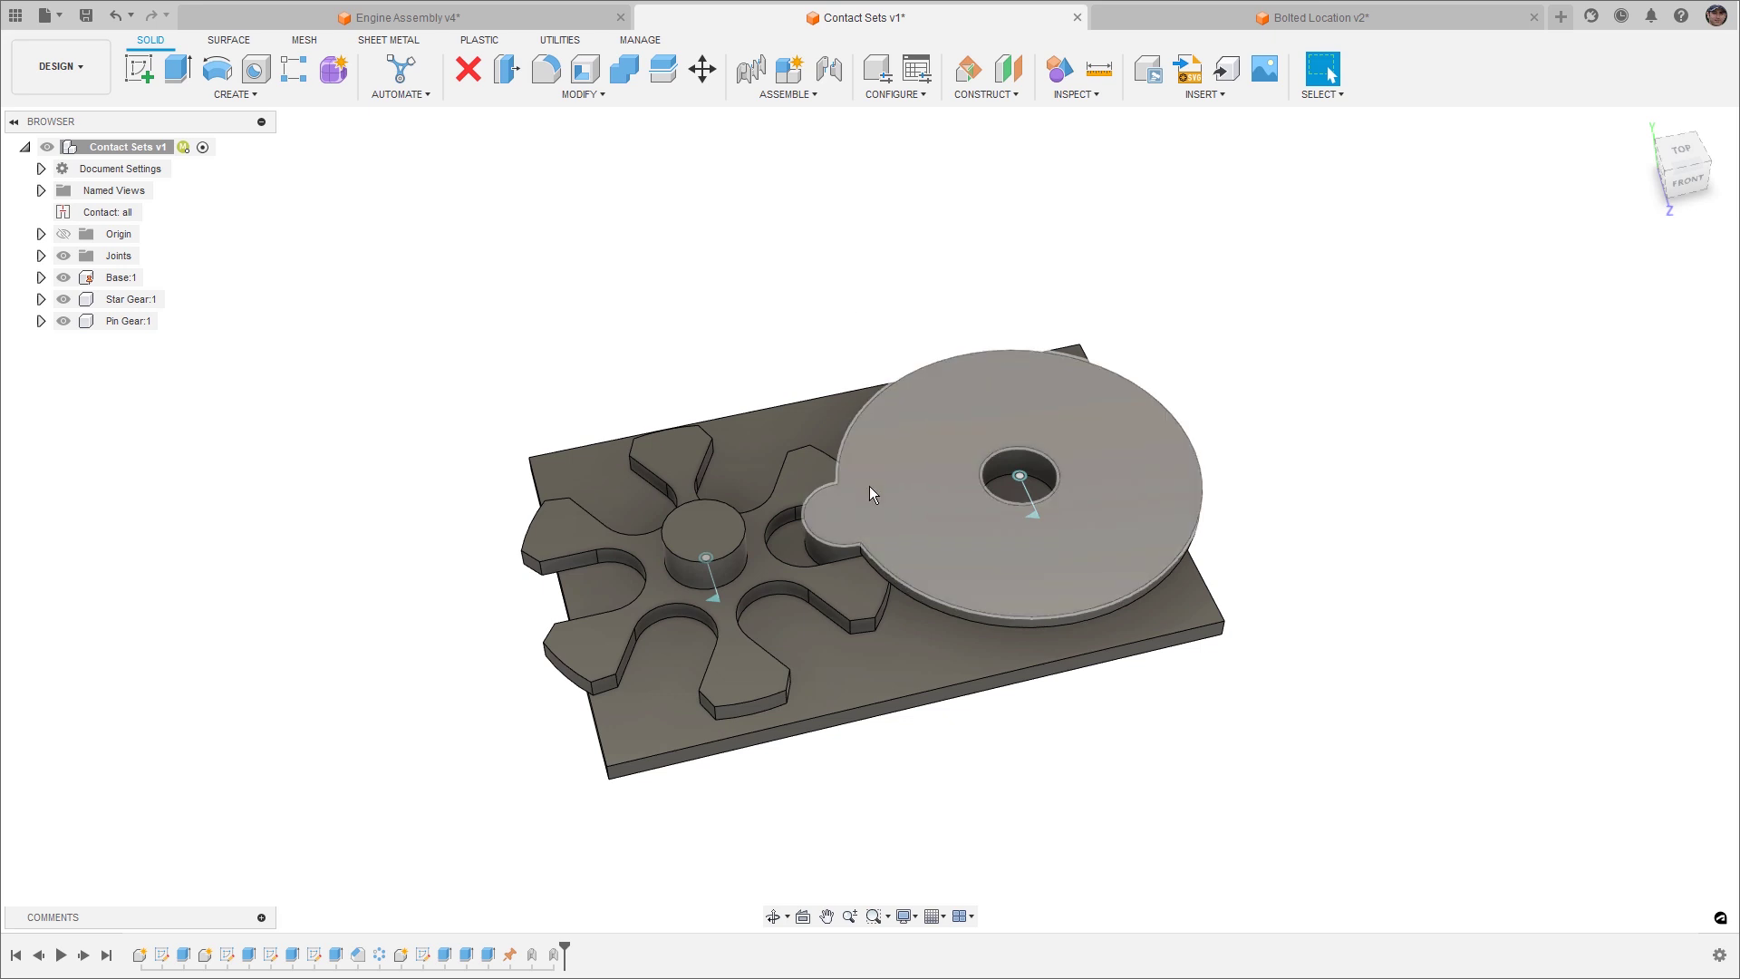
{"action": "key", "text": "ctrl+z"}
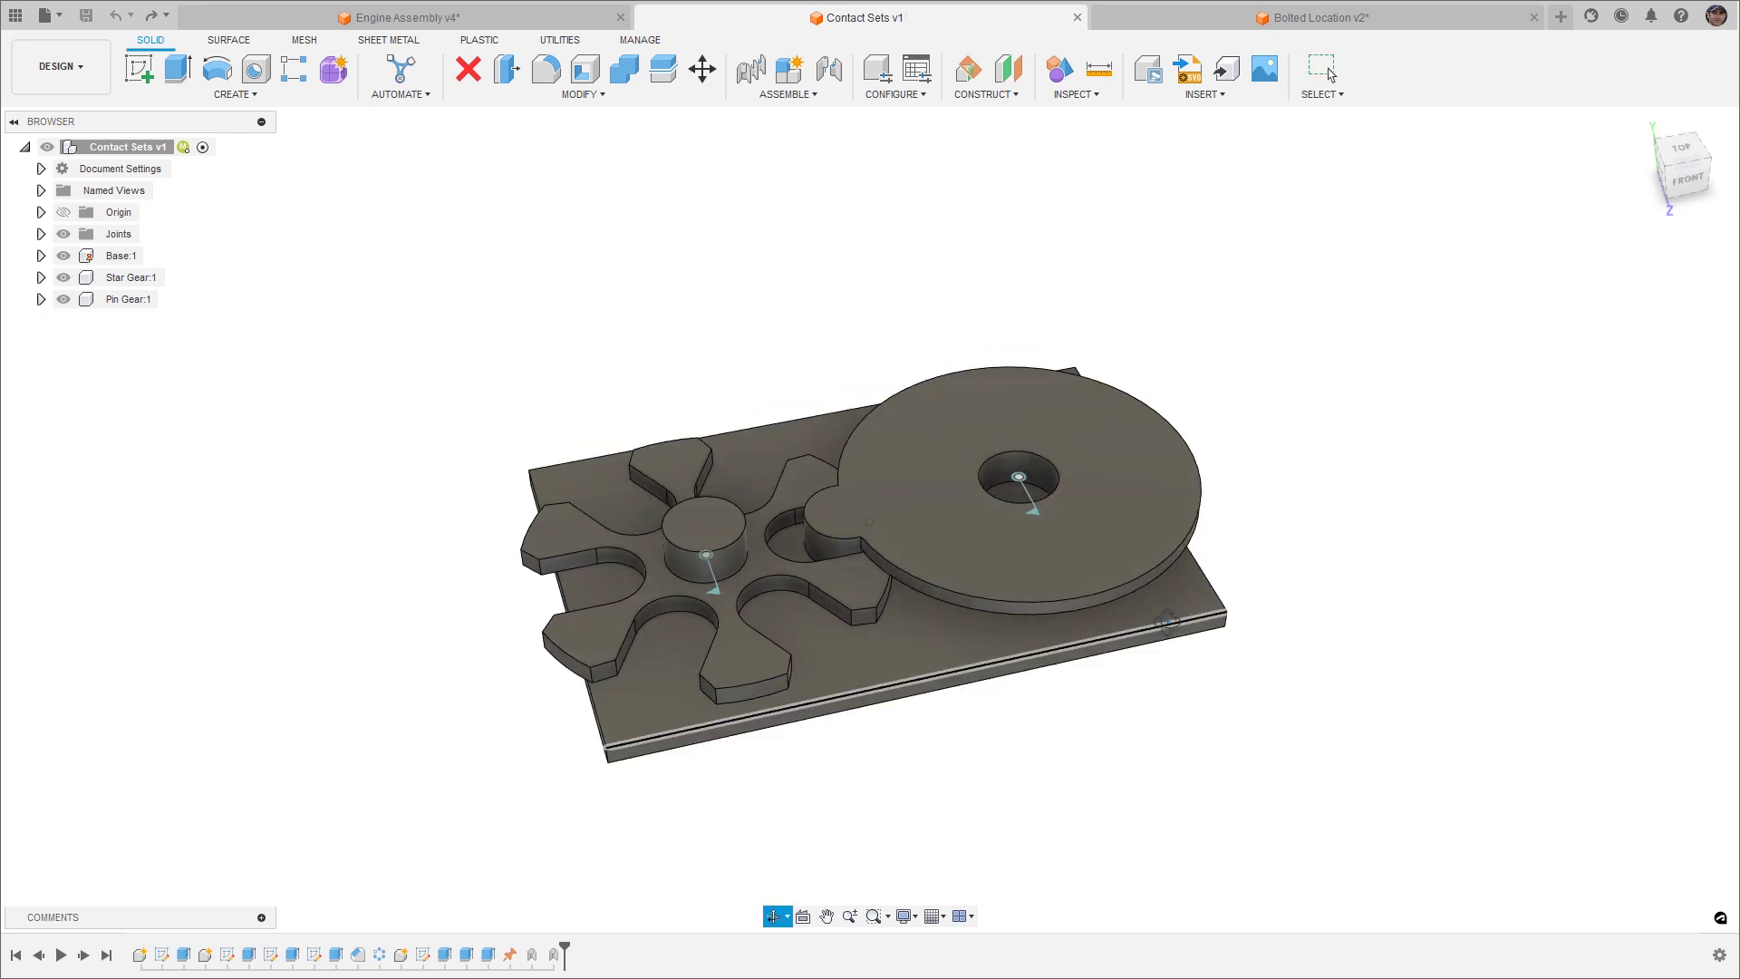
{"action": "left_click_drag", "start_coordinate": [943, 535], "coordinate": [894, 554]}
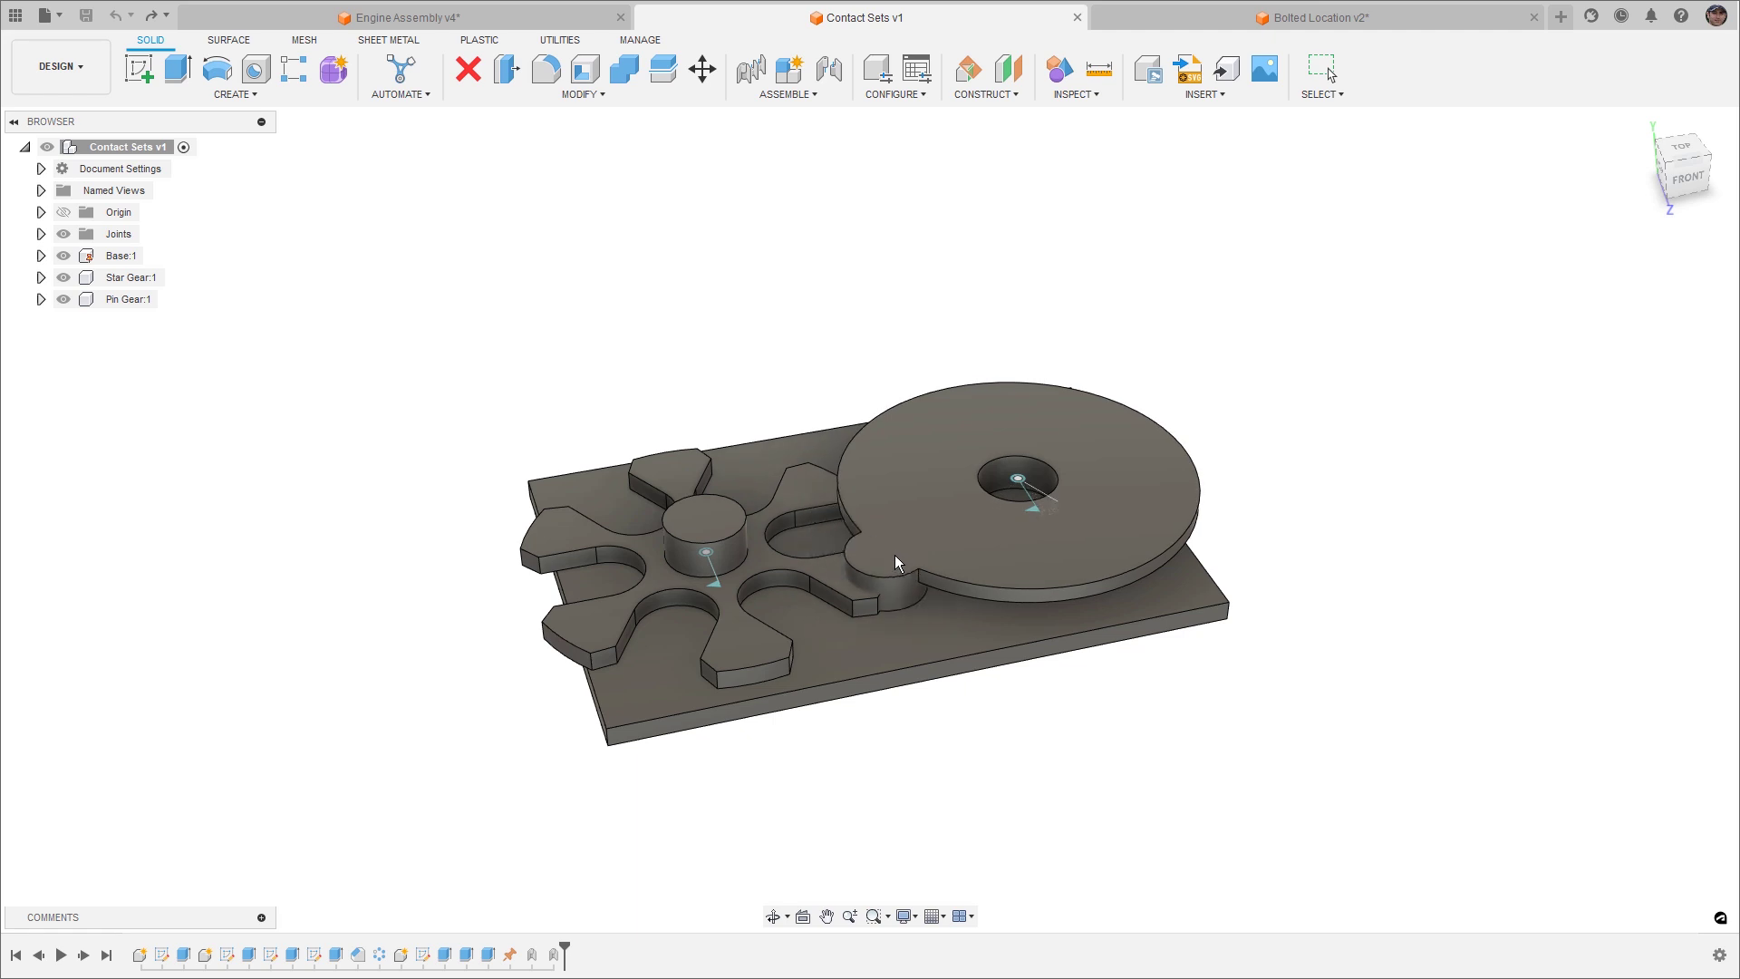
{"action": "left_click", "coordinate": [824, 560]}
{"action": "left_click", "coordinate": [1417, 219]}
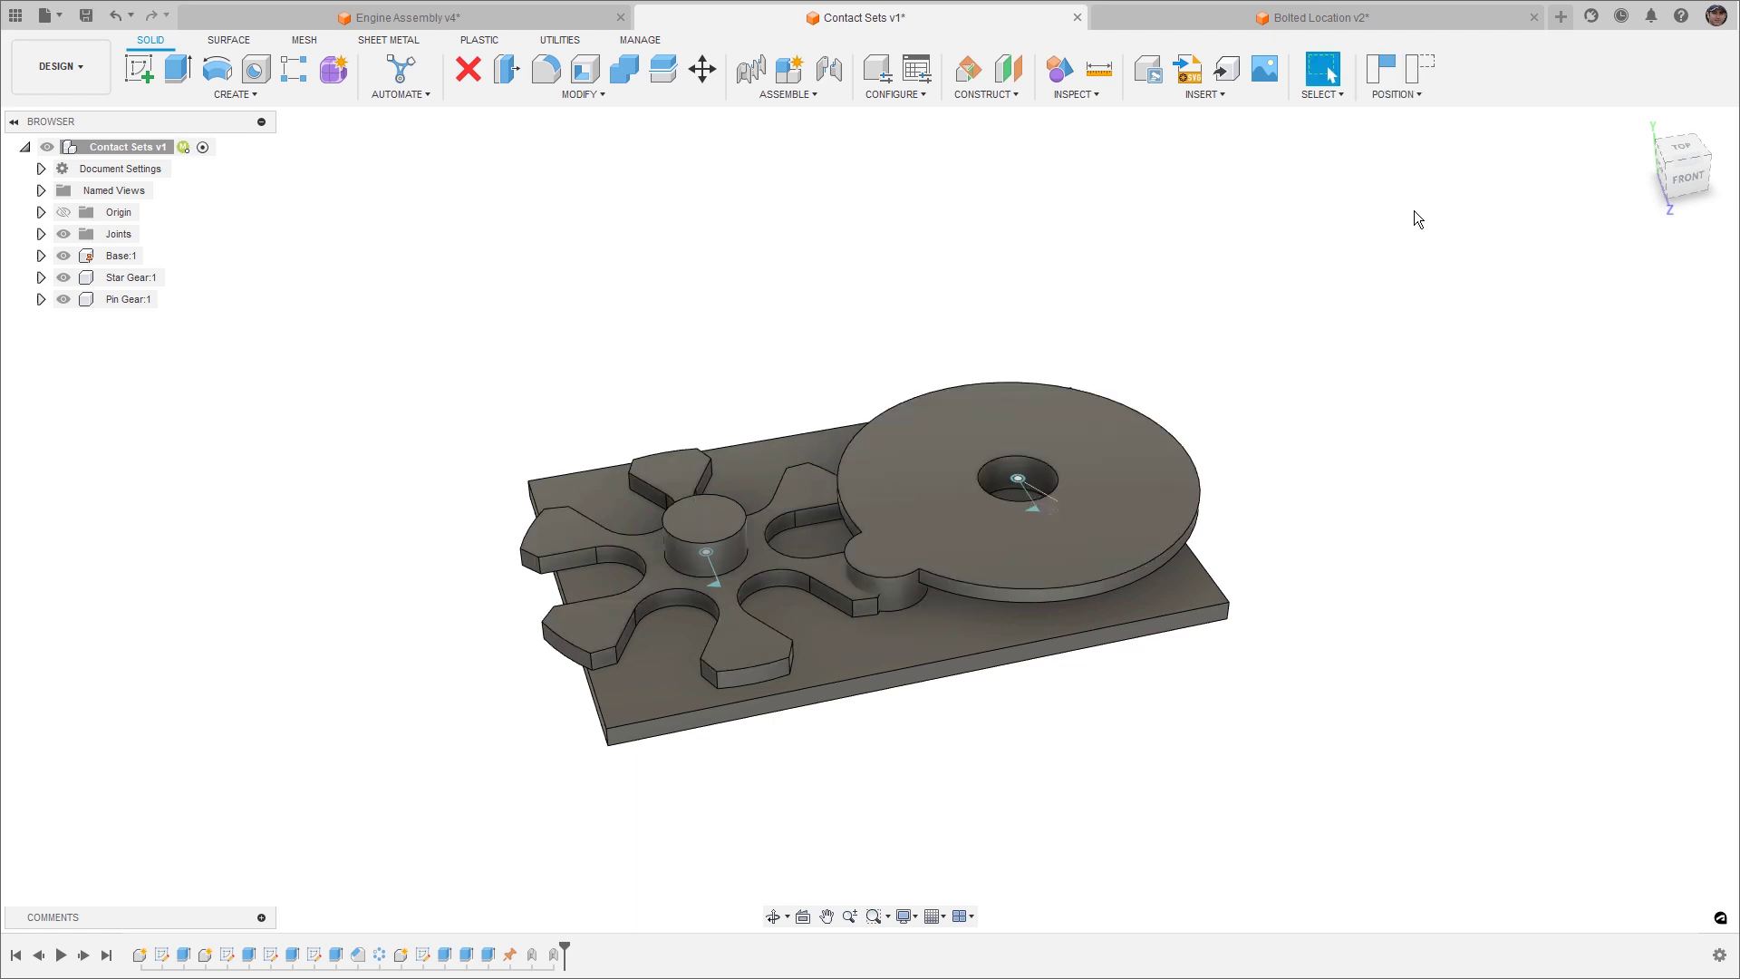
{"action": "left_click", "coordinate": [1420, 71]}
Enable All Contact again and turn the pin gear so it drives the star gear.
{"action": "left_click", "coordinate": [807, 94]}
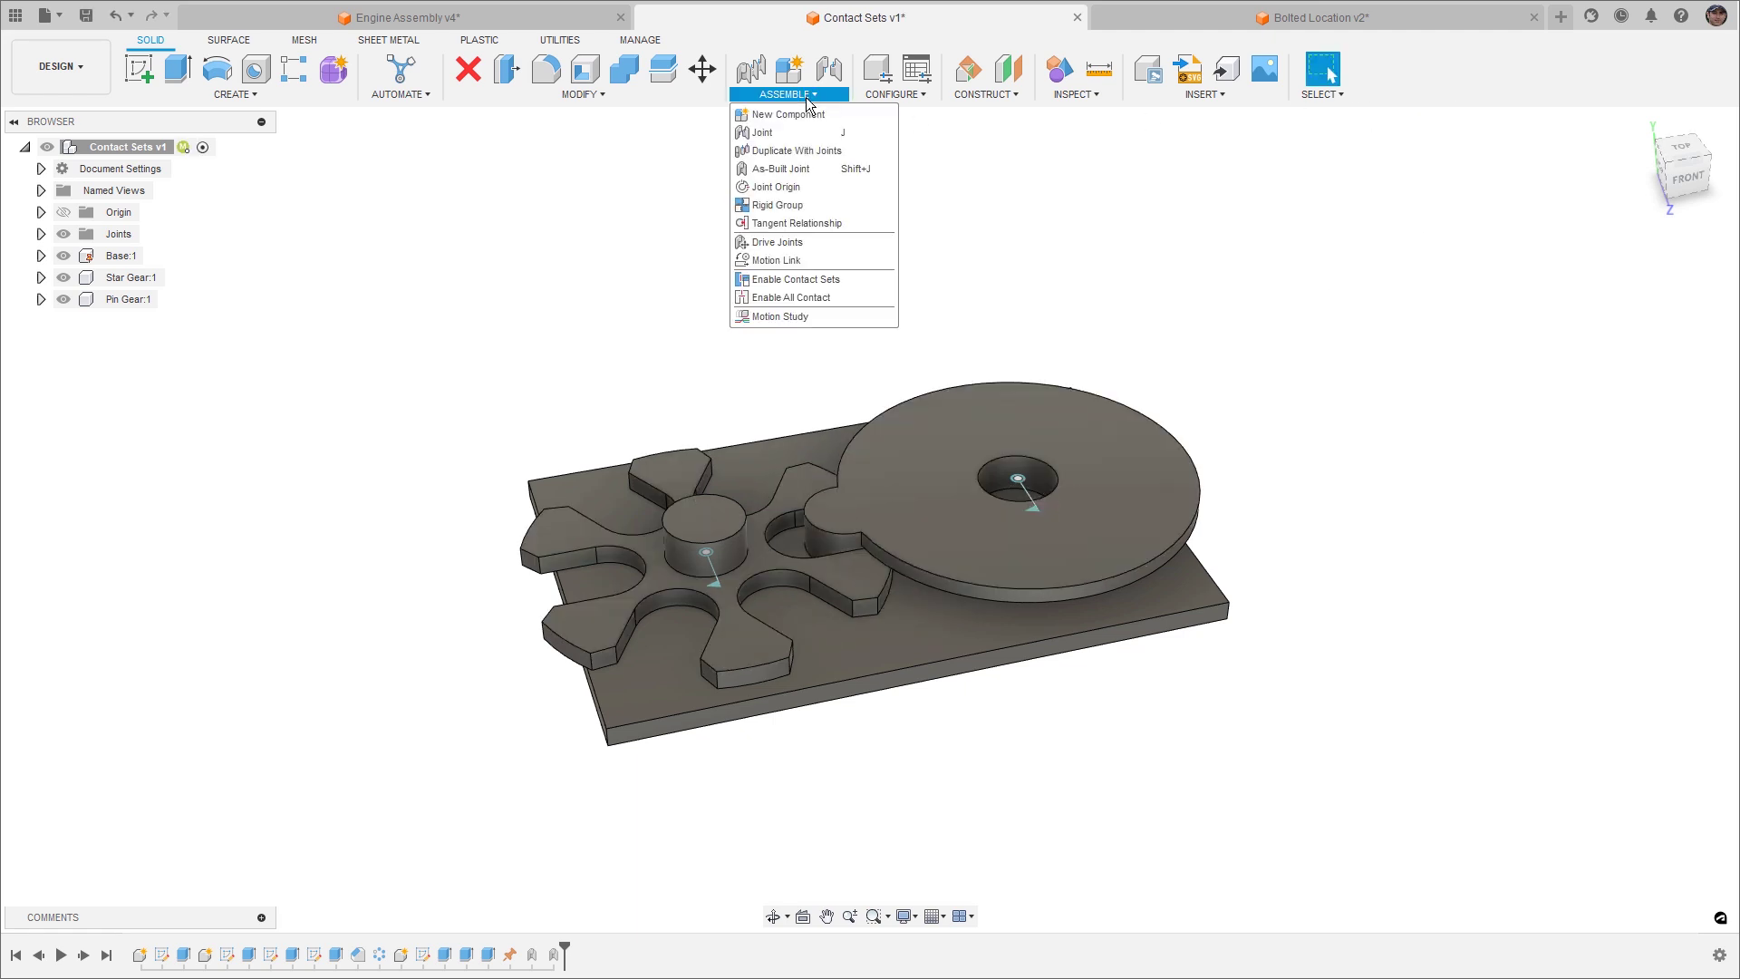
{"action": "left_click", "coordinate": [791, 297]}
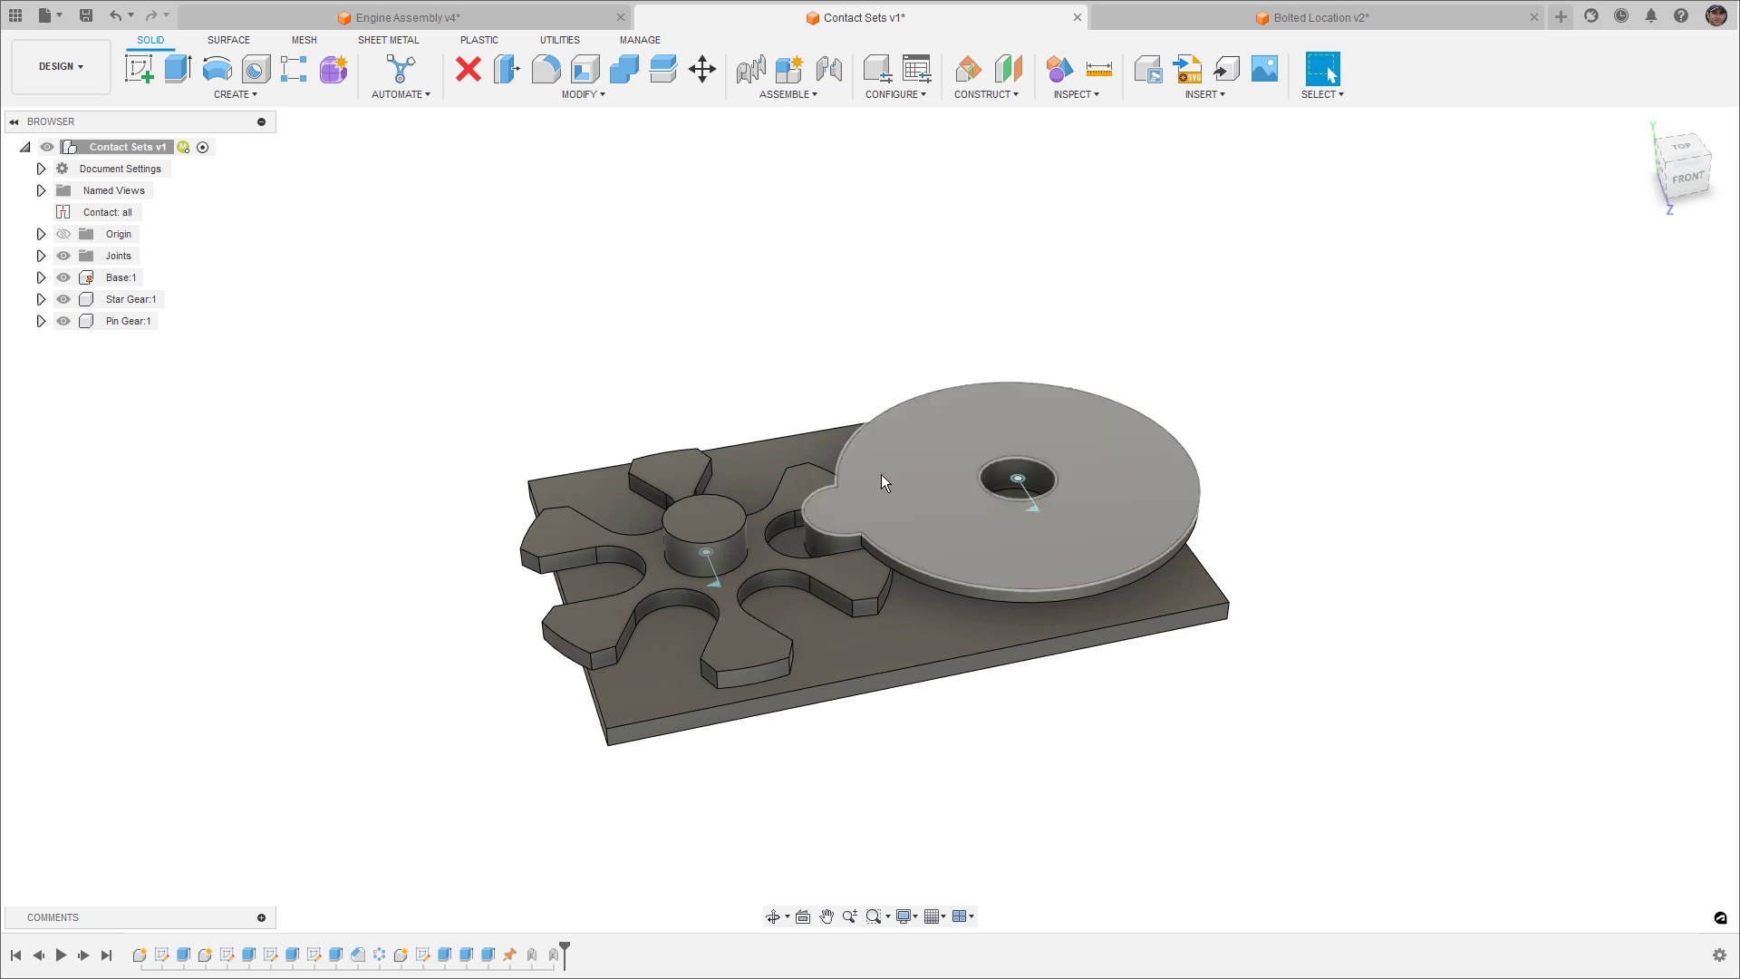
{"action": "left_click_drag", "start_coordinate": [873, 468], "coordinate": [944, 385]}
Create a motion study rotating Revolute 2 to 360 degrees at step 40.
{"action": "left_click", "coordinate": [816, 94]}
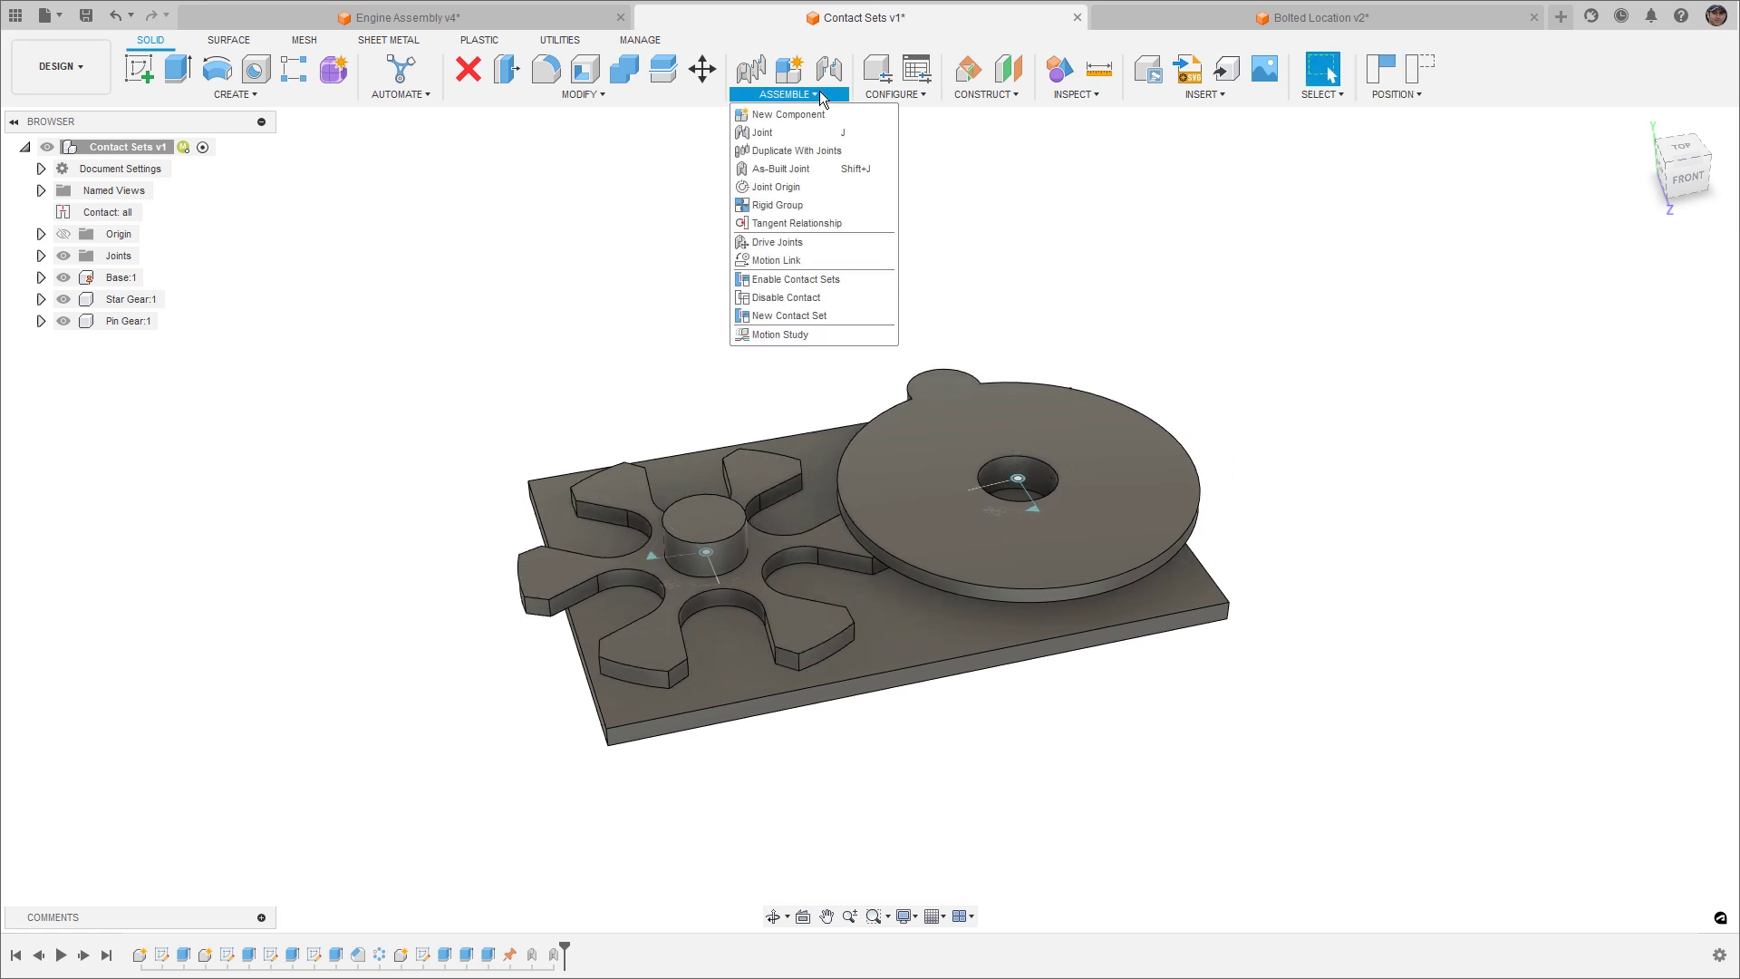
{"action": "left_click", "coordinate": [814, 333]}
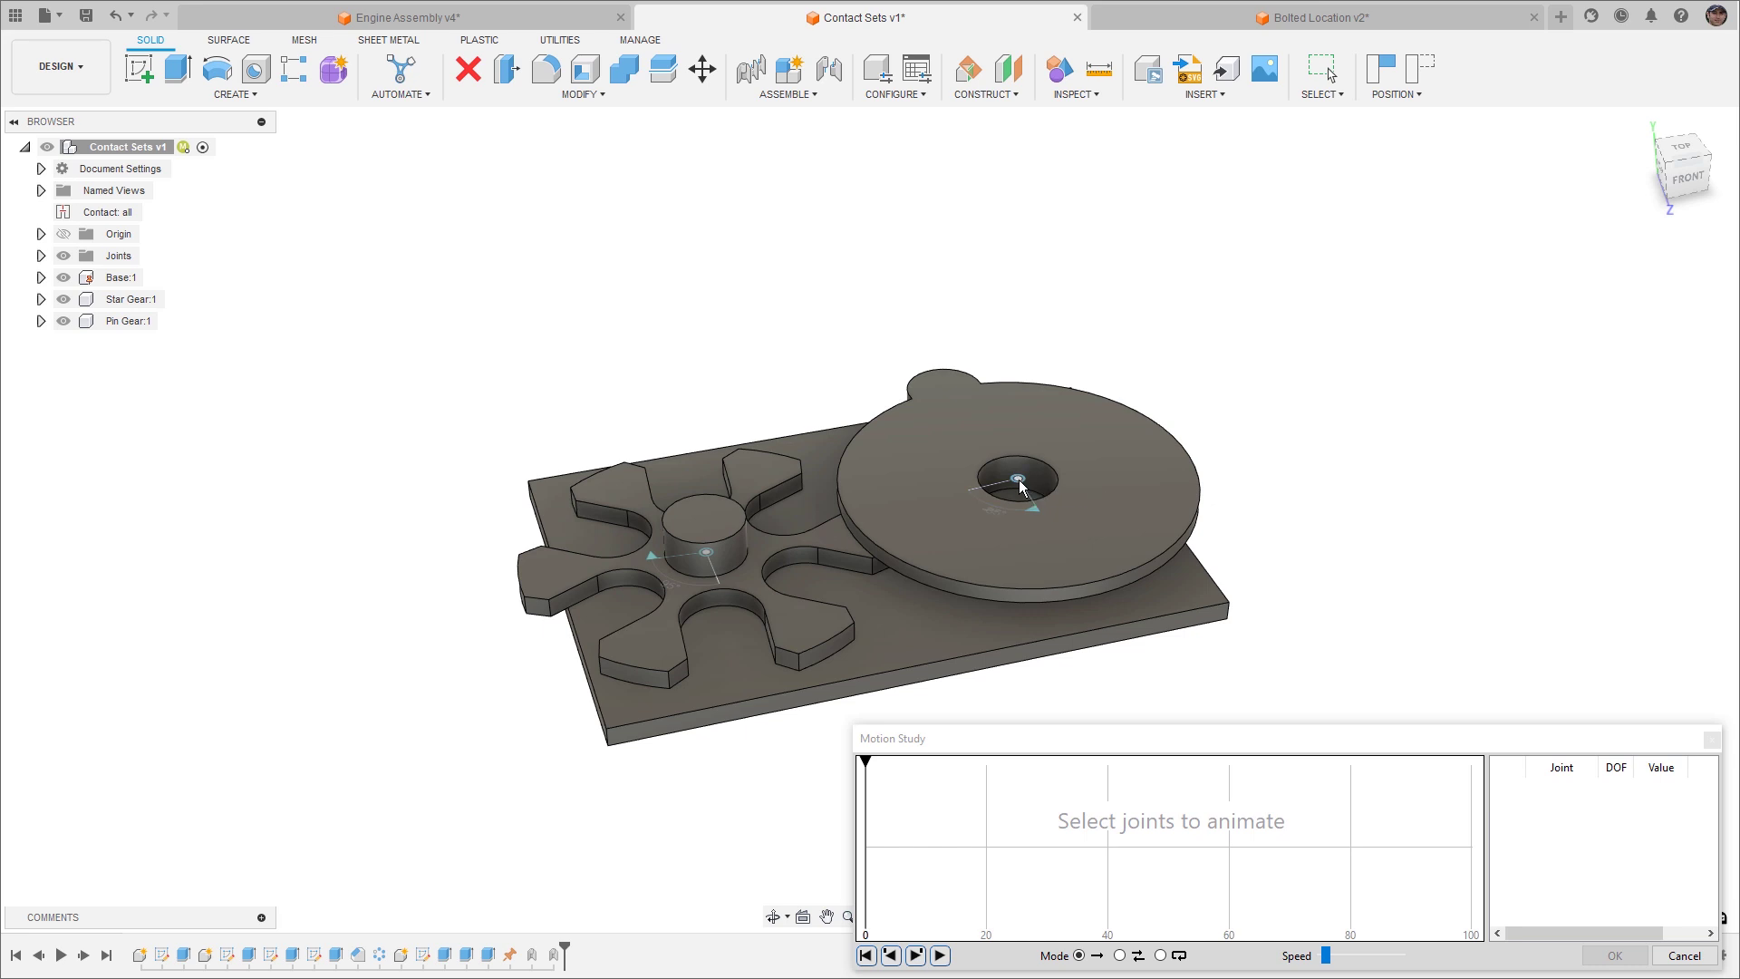
{"action": "left_click_drag", "start_coordinate": [1267, 735], "coordinate": [1239, 595]}
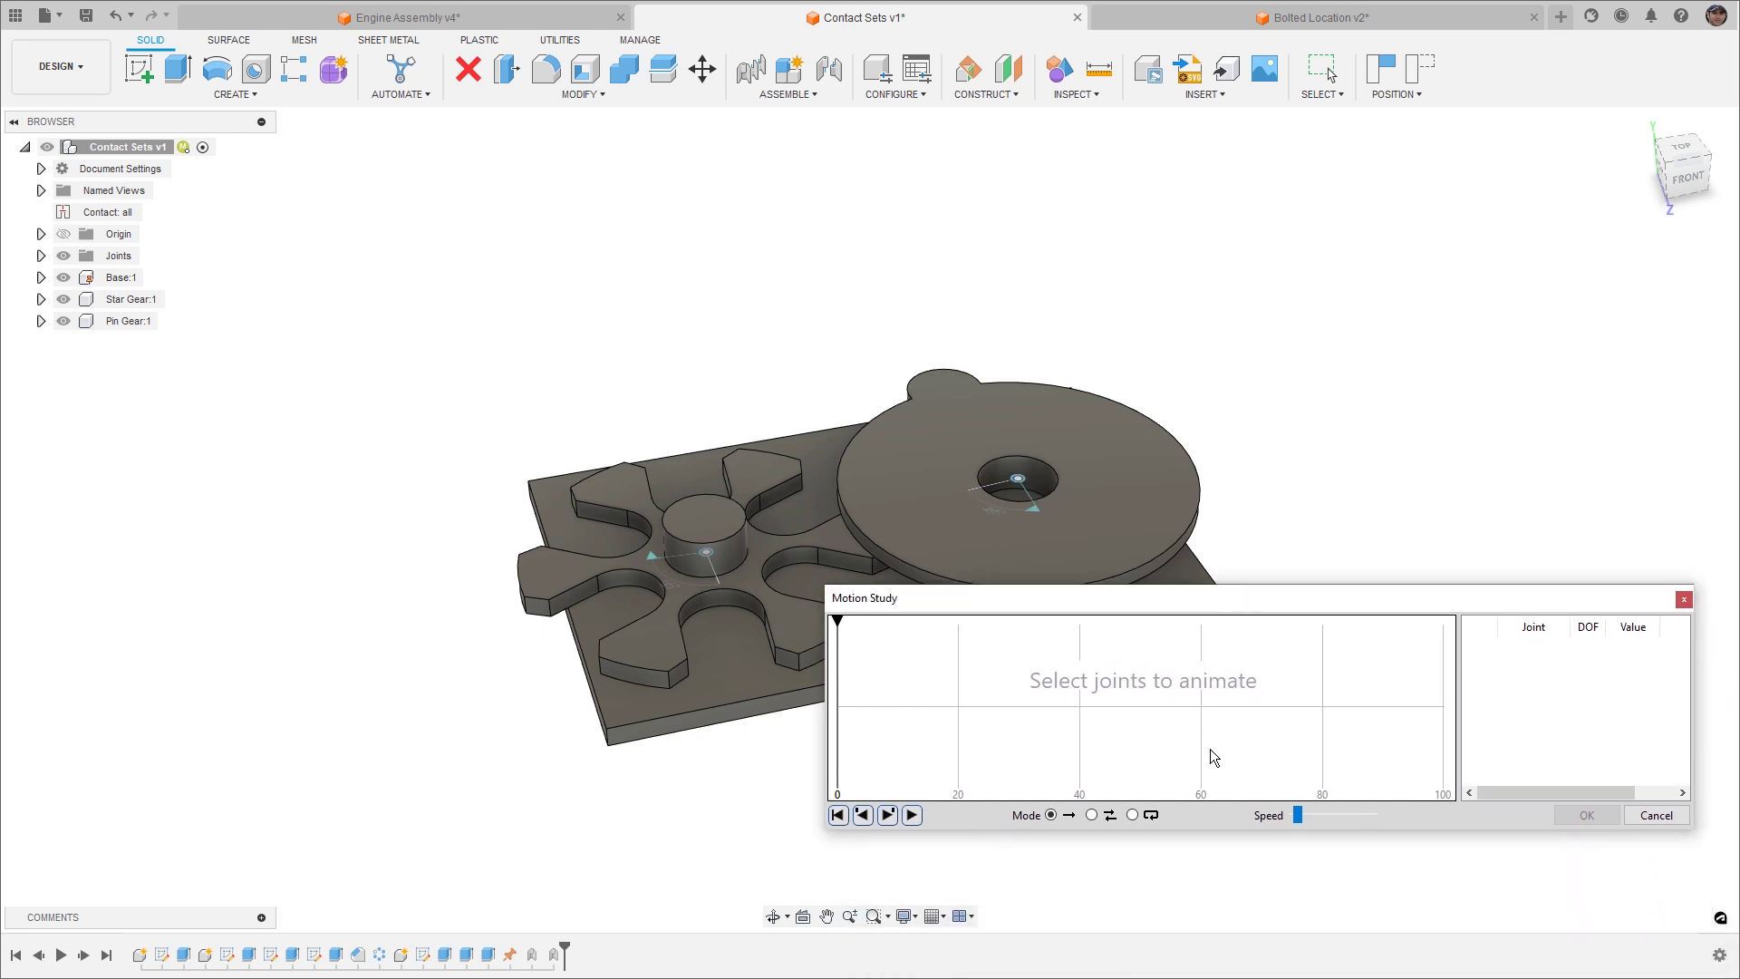
{"action": "left_click", "coordinate": [1019, 481]}
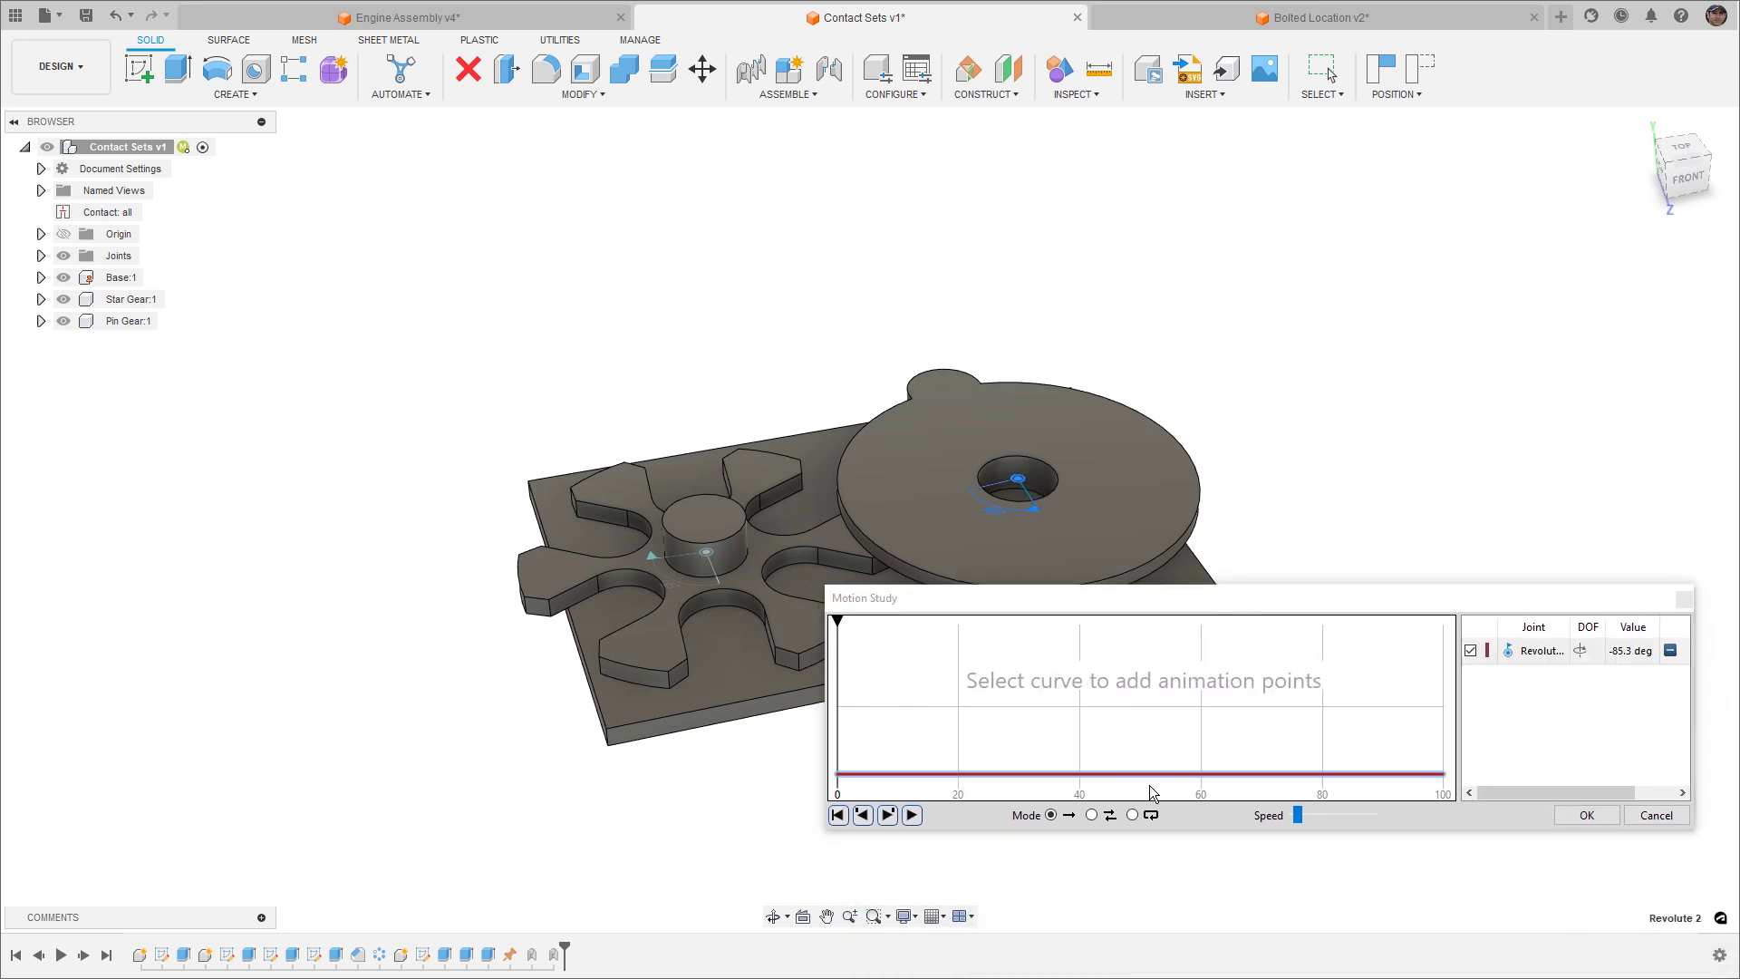
{"action": "left_click", "coordinate": [1080, 772]}
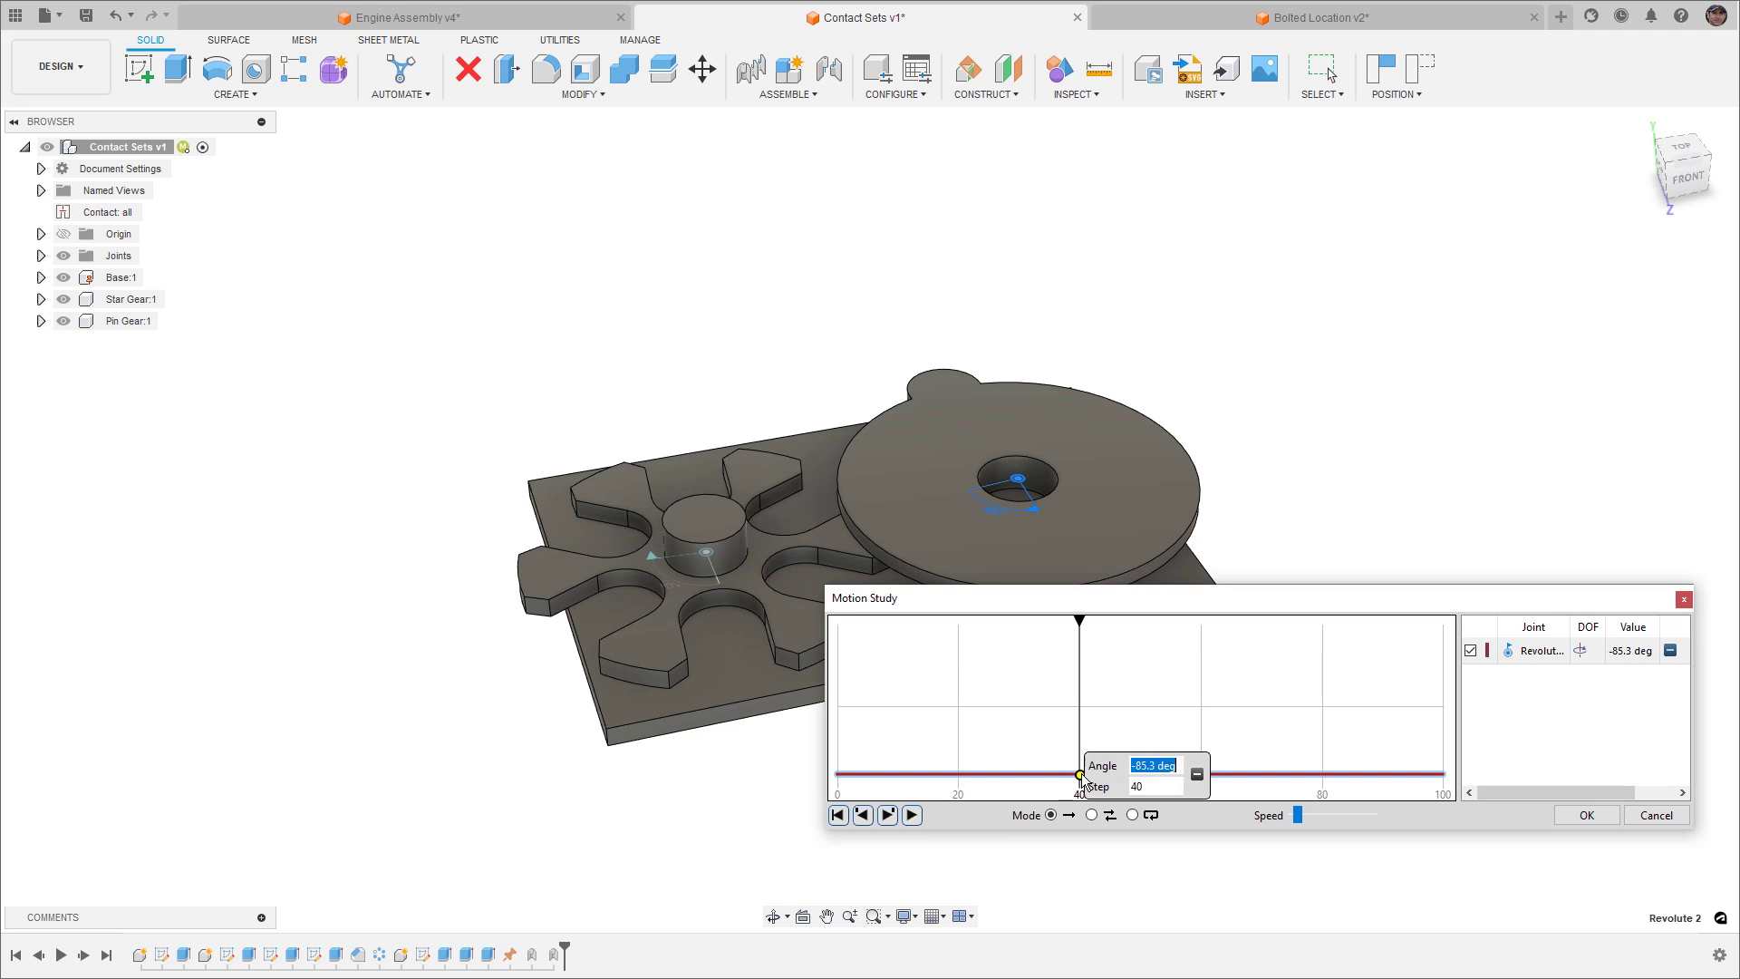
{"action": "type", "text": "360"}
{"action": "key", "text": "Return"}
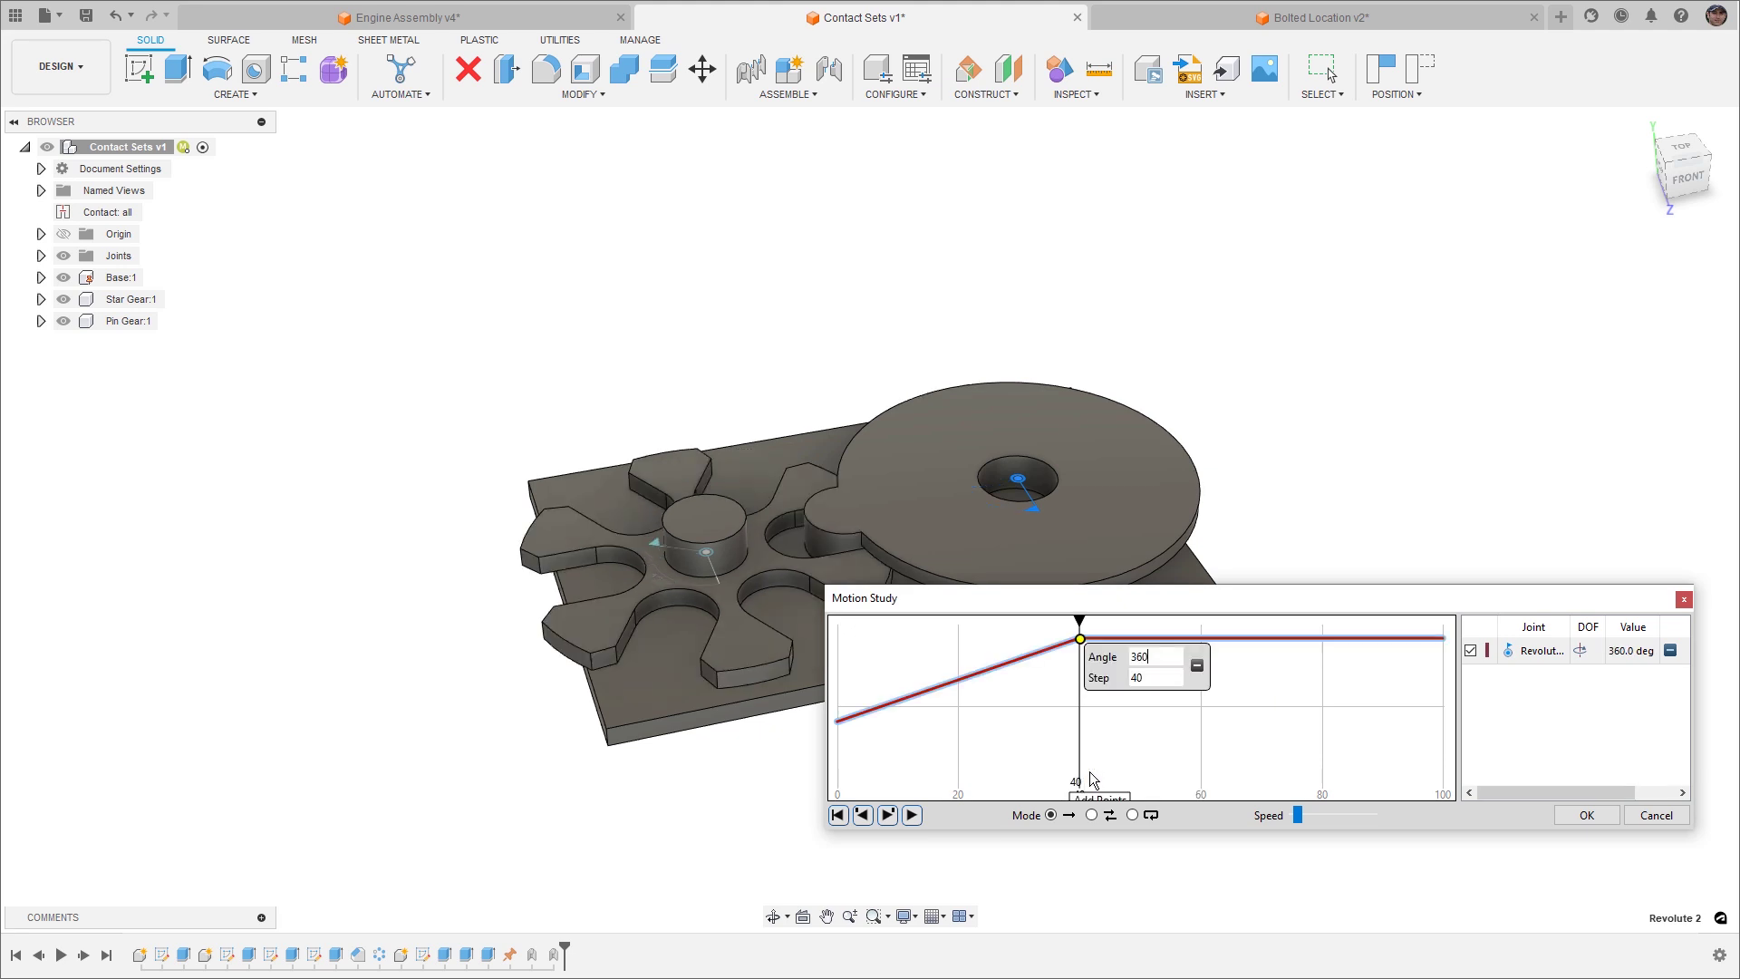
Play the motion study, set it to loop, play again, and save it.
{"action": "left_click", "coordinate": [896, 814]}
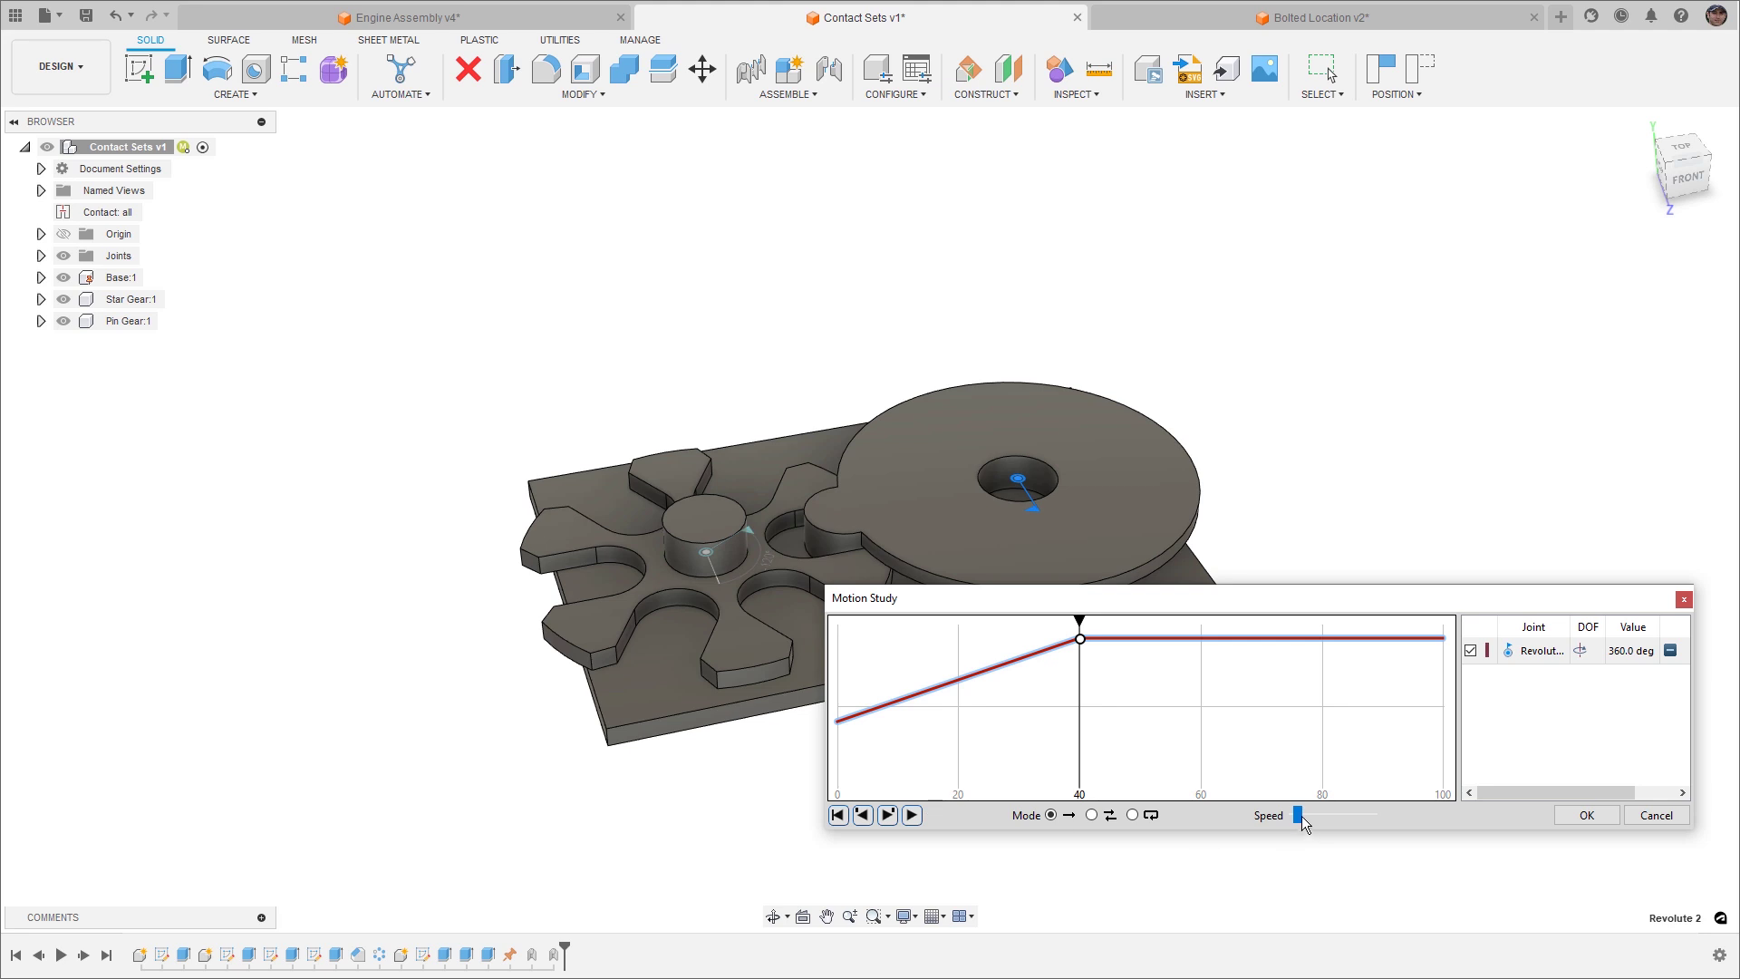
{"action": "left_click", "coordinate": [1132, 815]}
{"action": "left_click", "coordinate": [911, 815]}
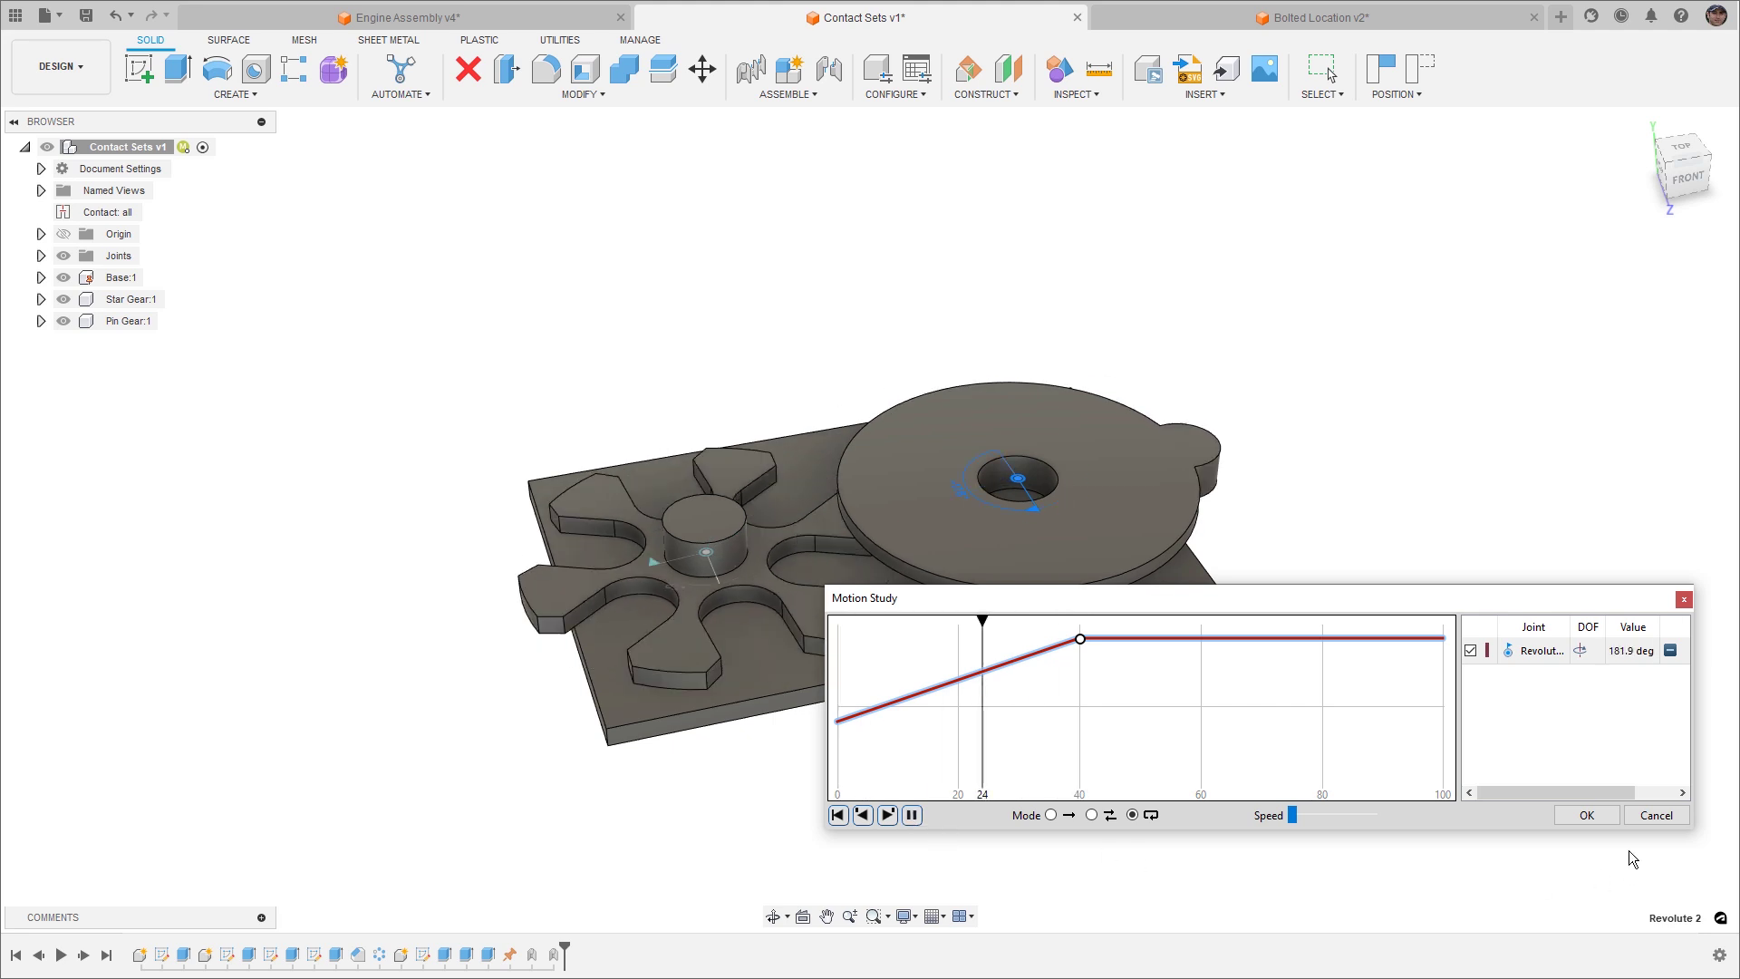
{"action": "left_click", "coordinate": [1597, 816]}
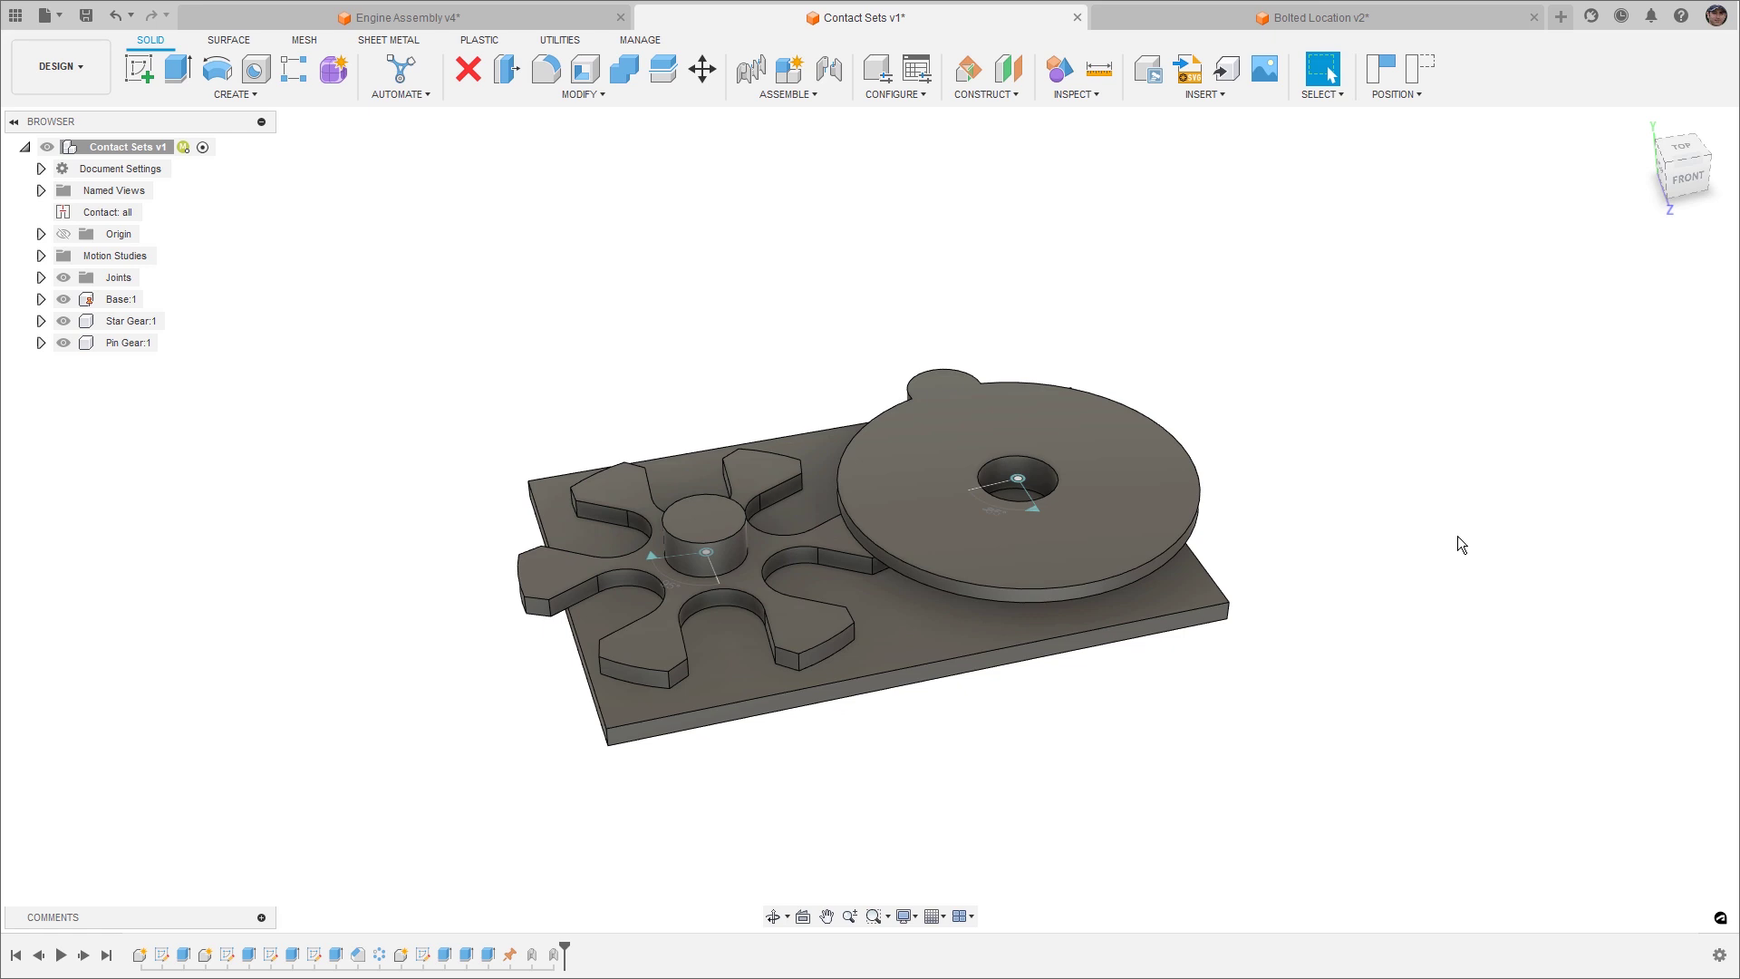
Turn the pin gear to watch the star gear follow, then revert both gears' positions.
{"action": "left_click_drag", "start_coordinate": [1123, 444], "coordinate": [1050, 444]}
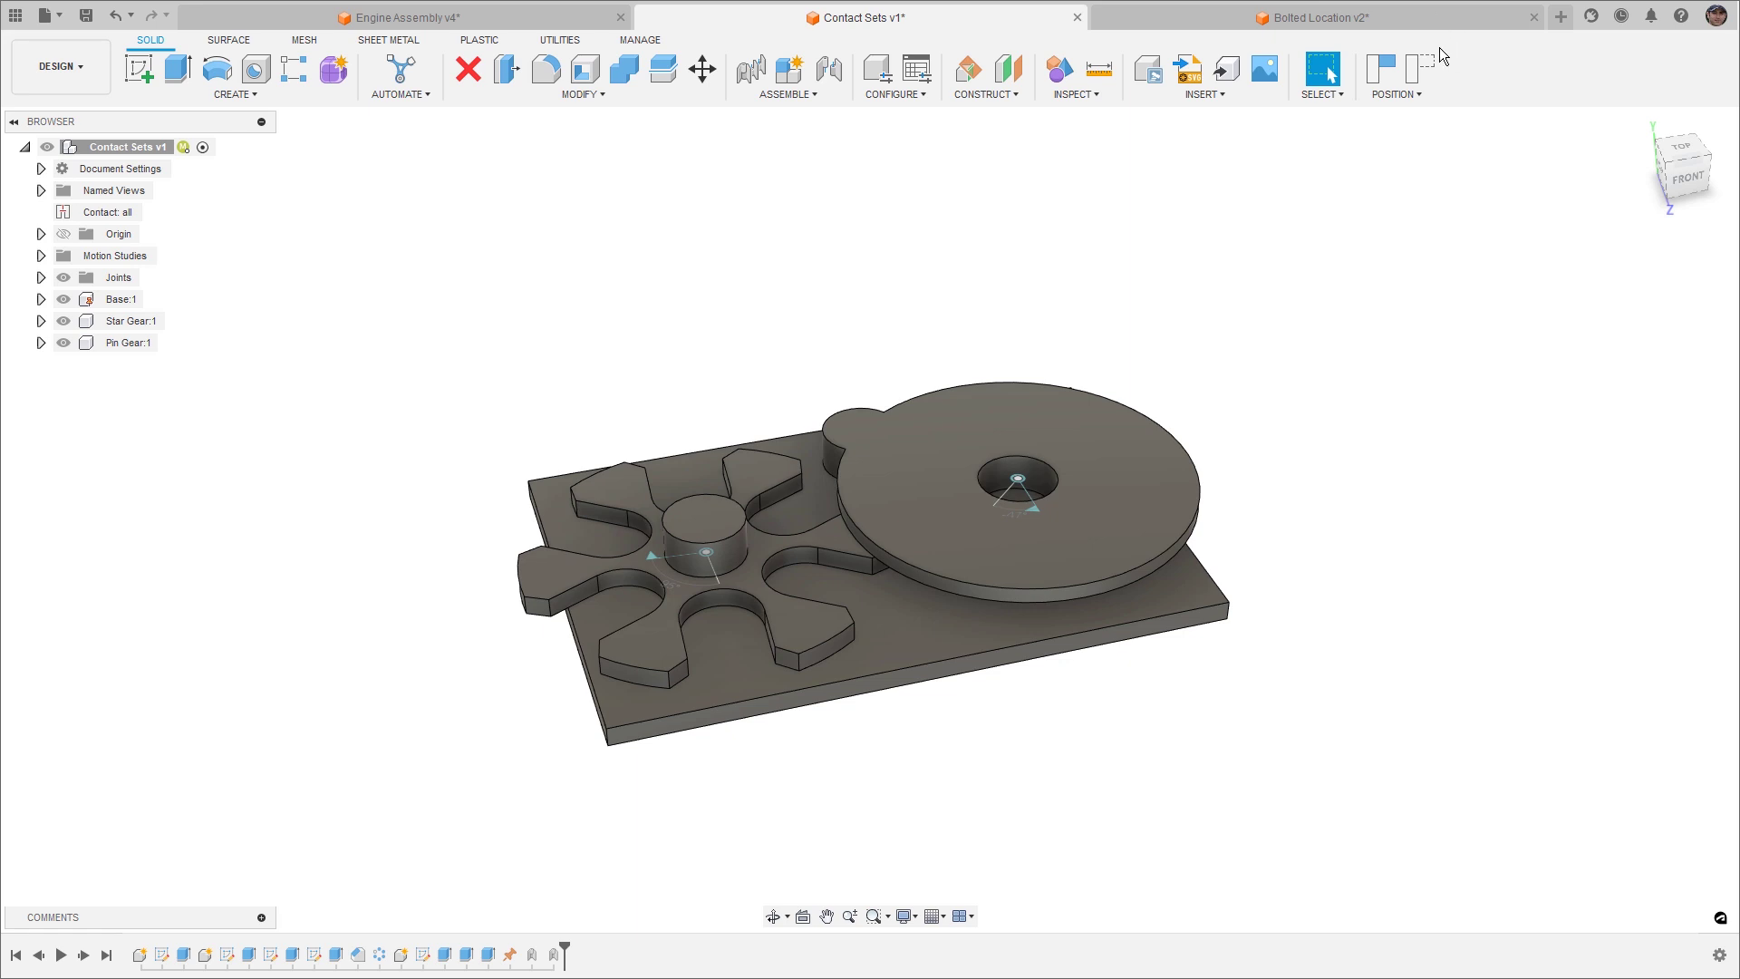
{"action": "left_click", "coordinate": [1421, 68]}
{"action": "left_click", "coordinate": [844, 94]}
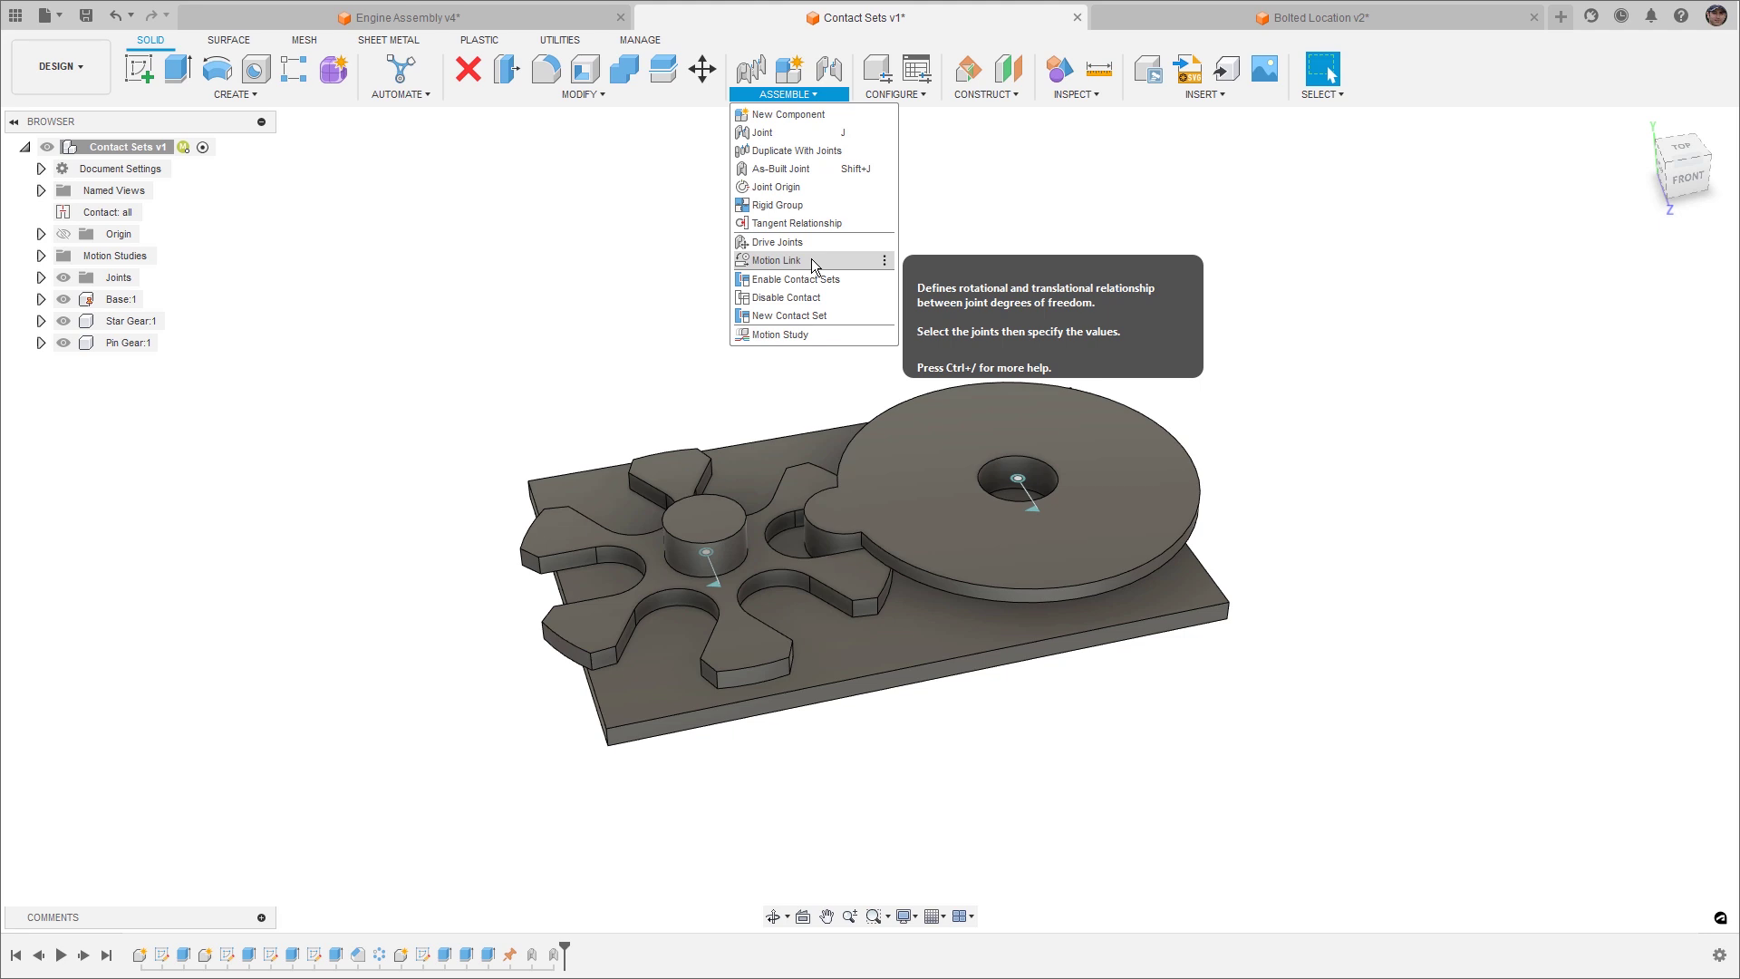
{"action": "left_click", "coordinate": [560, 291]}
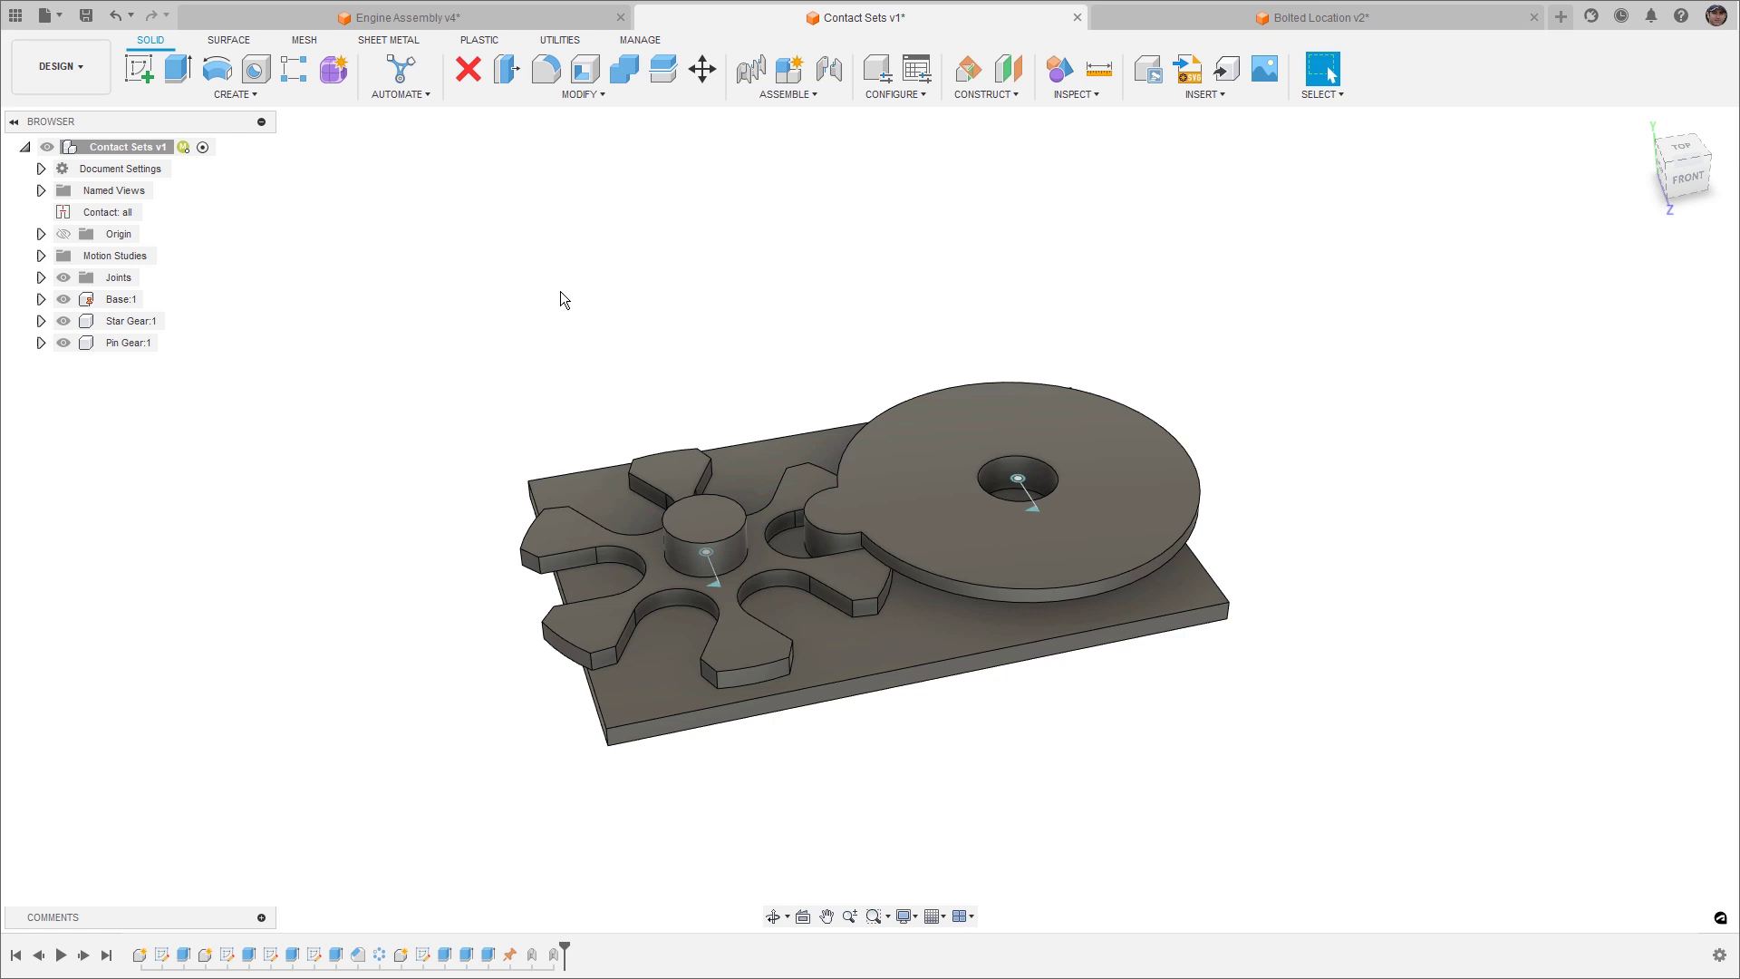